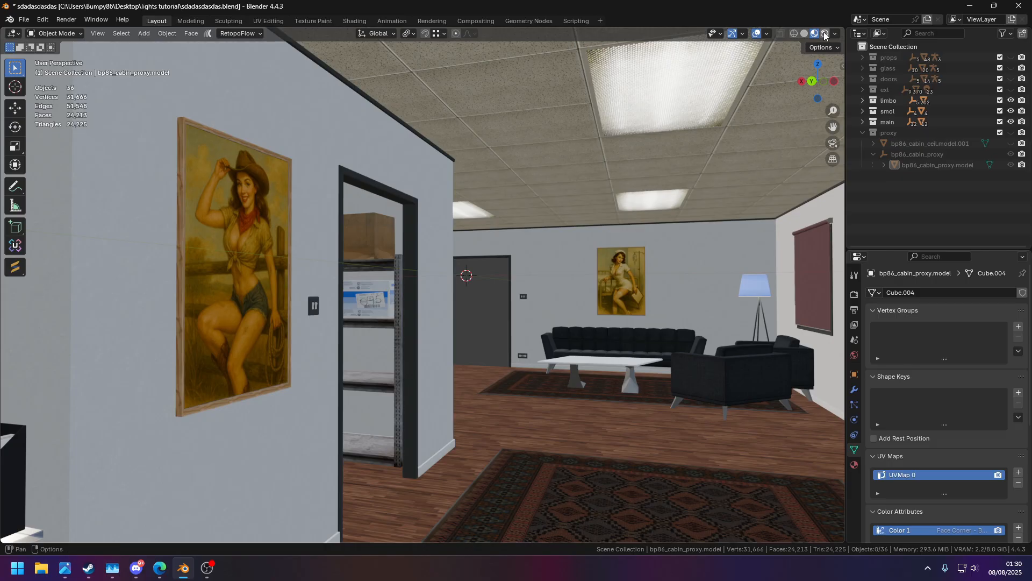
Look around the dark cabin interior and bring up the Sollumz light creation tools beside the viewport
middle_drag(537, 253, 572, 177)
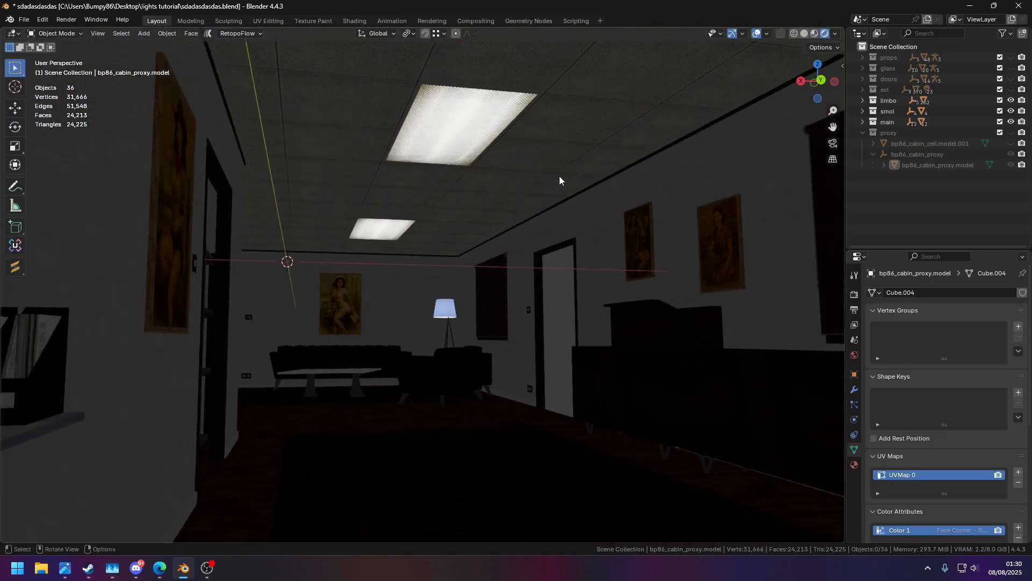
middle_drag(458, 122, 261, 405)
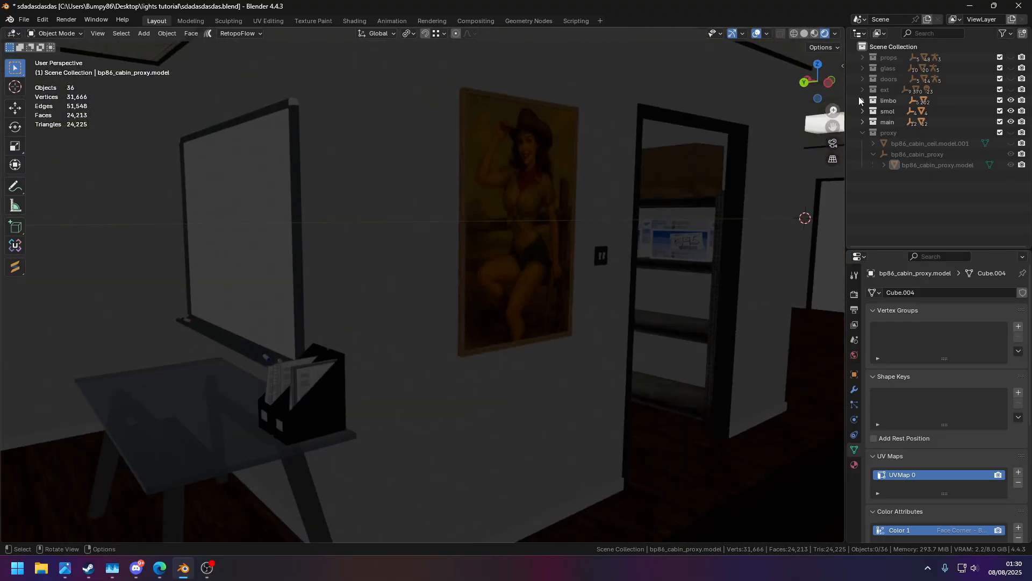
drag(603, 207, 457, 232)
mouse_move(457, 231)
middle_down()
mouse_move(309, 241)
mouse_move(538, 304)
mouse_move(400, 277)
mouse_move(489, 281)
mouse_move(503, 297)
mouse_move(399, 277)
mouse_move(687, 285)
mouse_move(588, 286)
mouse_move(493, 260)
mouse_move(547, 231)
mouse_move(462, 245)
middle_up()
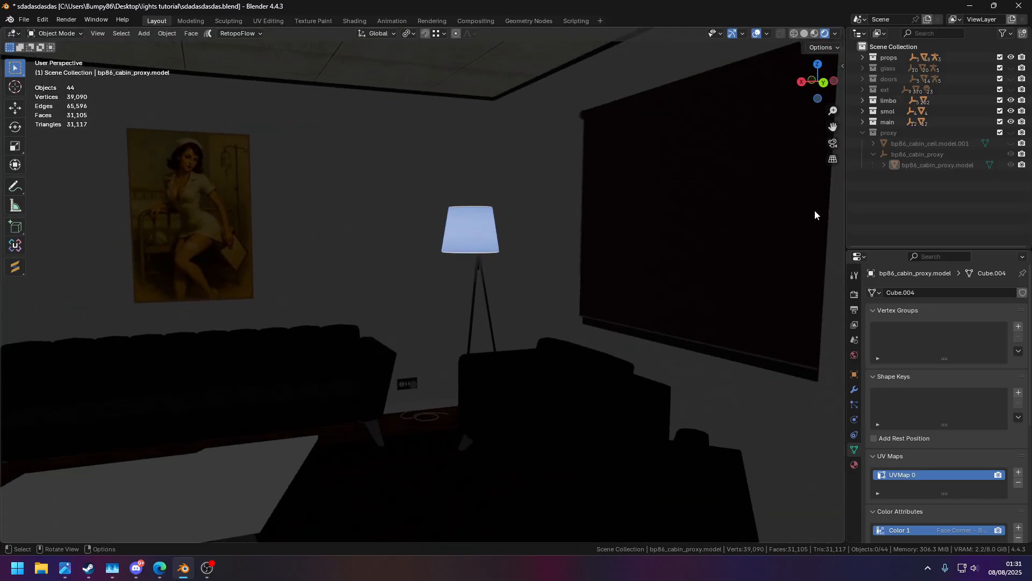
key(n)
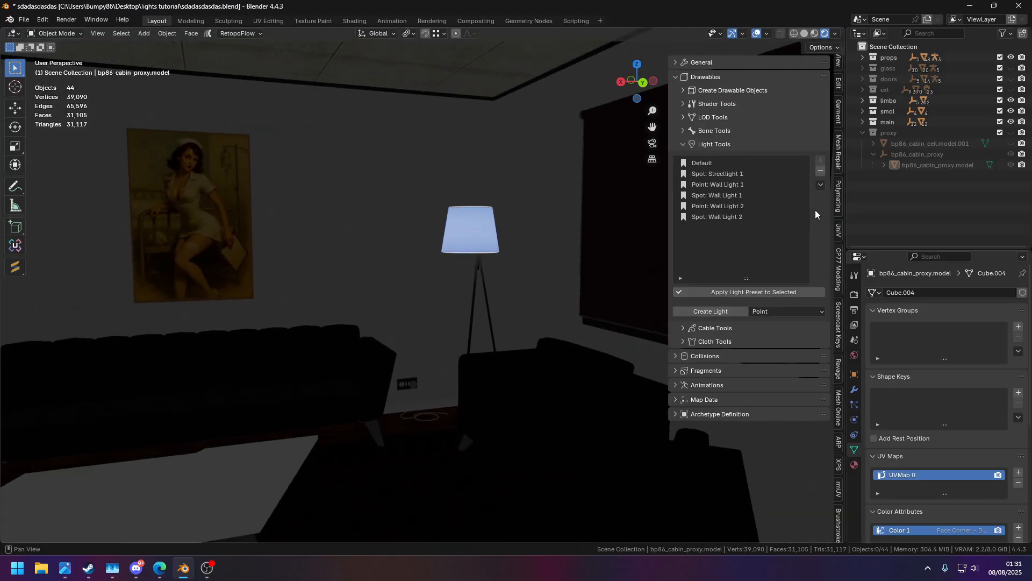
Hide the props, limbo, smol and main collections, and leave only the ceiling light mesh of the proxy collection visible
click(1011, 57)
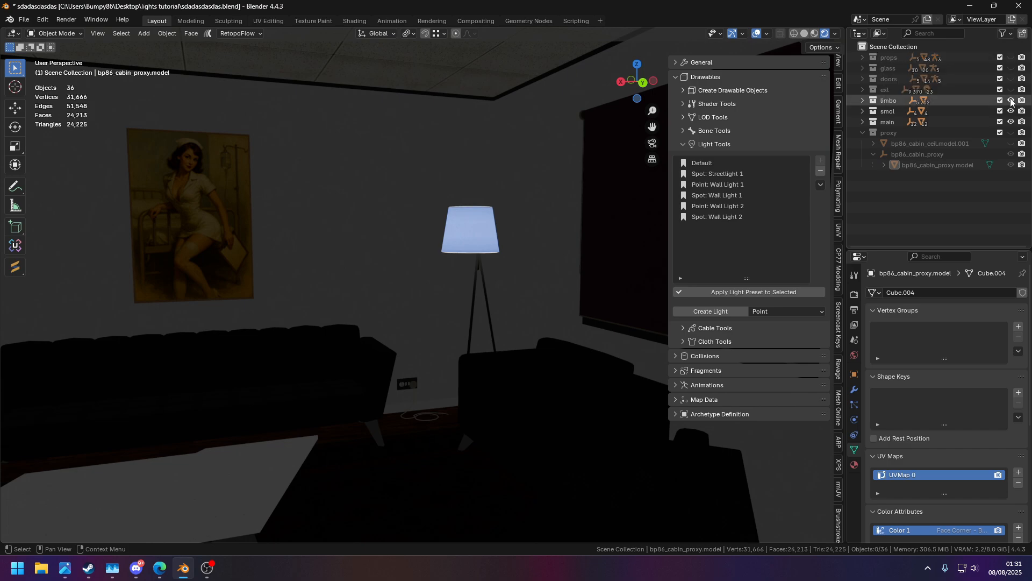
drag(1011, 101, 1011, 122)
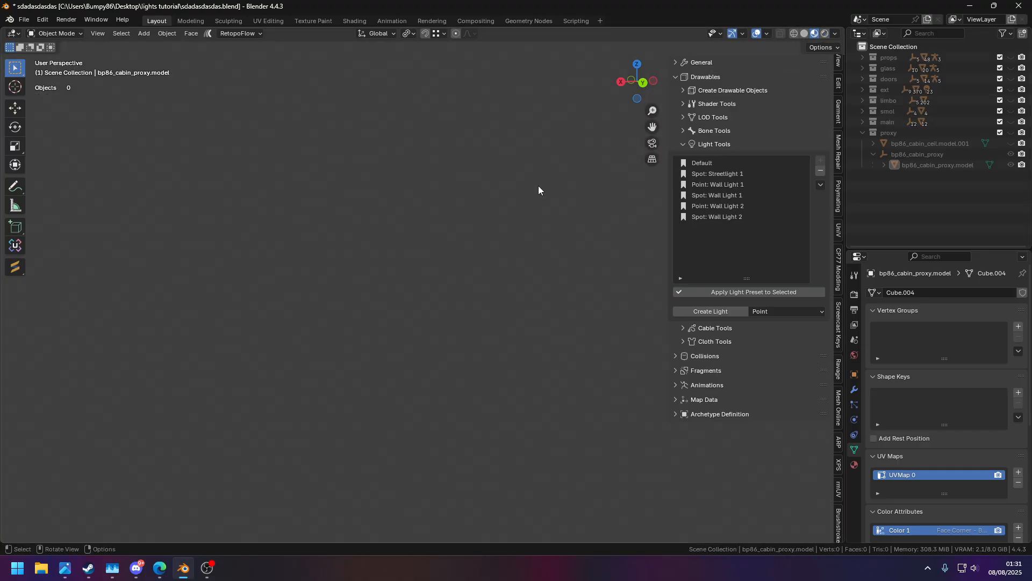
middle_drag(456, 249, 540, 189)
click(1011, 133)
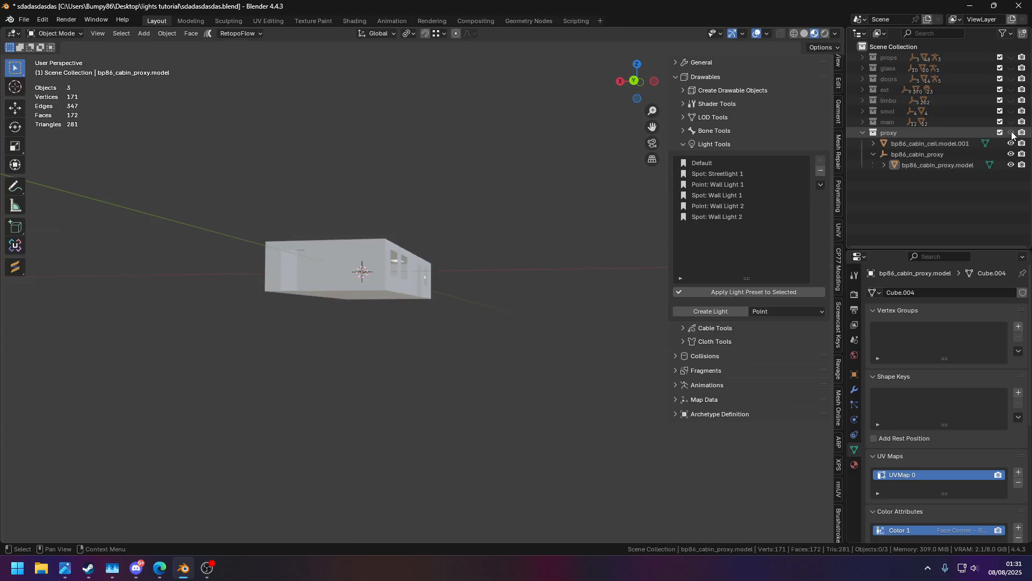
click(1011, 165)
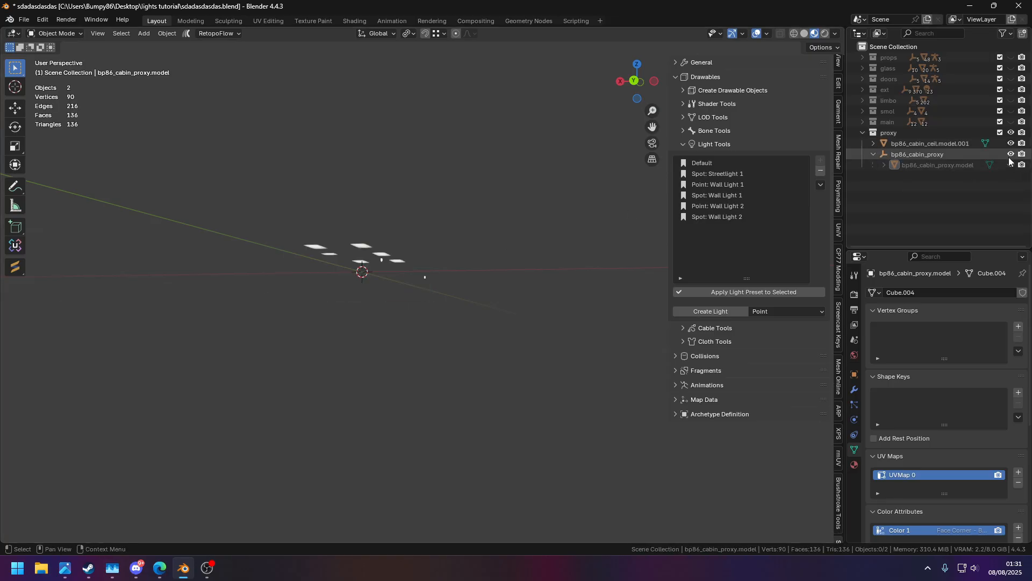
click(1011, 155)
Open the ceiling light mesh for editing and pick the corner vertices of the large light panel one by one
click(362, 249)
scroll(361, 248, up, 4)
middle_drag(362, 246, 368, 201)
shift+middle_drag(369, 202, 449, 224)
scroll(449, 224, up, 3)
shift+middle_drag(403, 188, 425, 261)
key(Tab)
shift+middle_drag(498, 141, 519, 230)
click(395, 307)
click(558, 103)
click(344, 106)
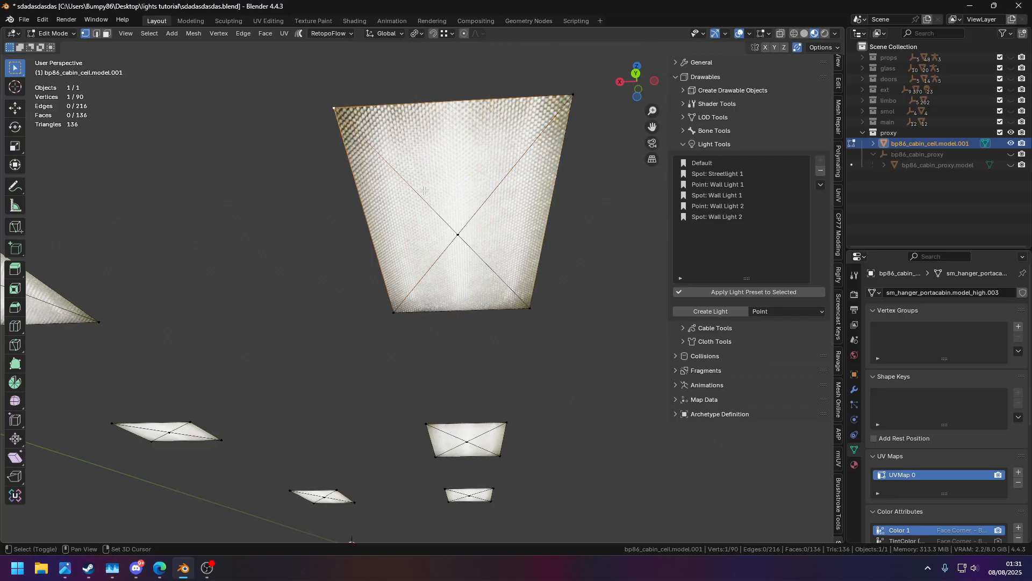
Try to move the centre vertex of the large ceiling light panel
click(458, 234)
key(g)
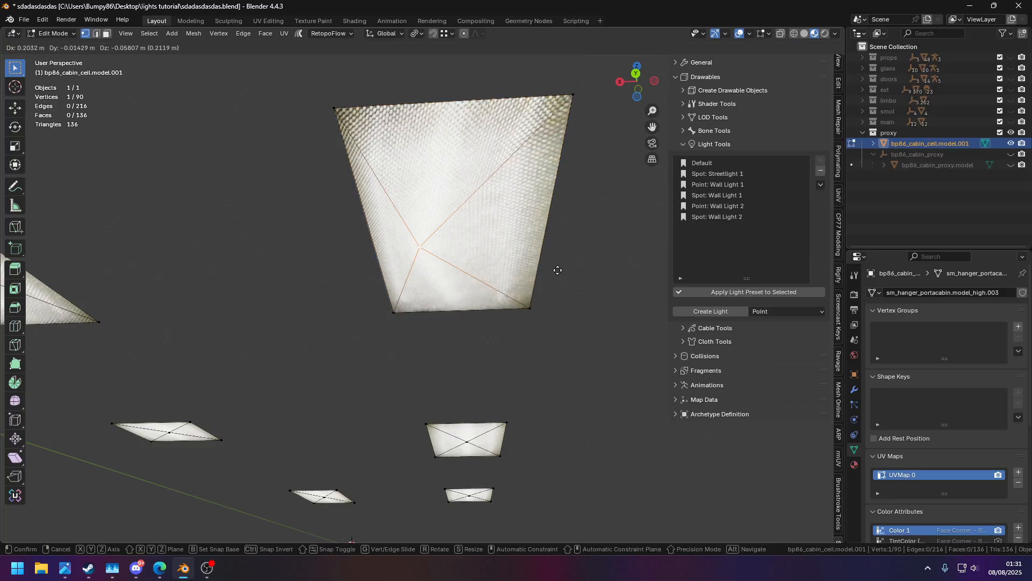
right_click(595, 251)
middle_drag(594, 251, 484, 126)
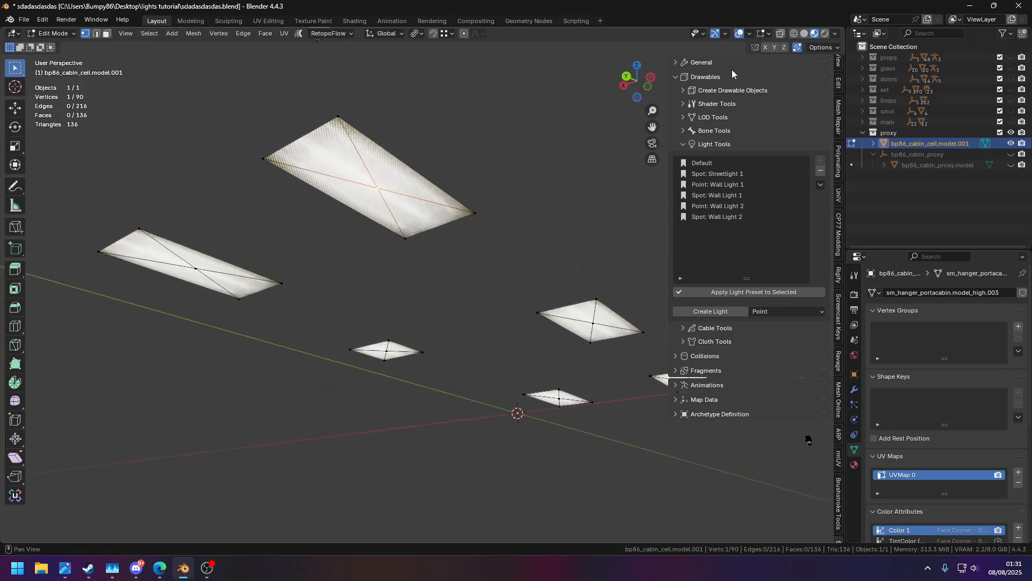
Leave mesh editing, turn on the wireframe overlay and deselect the ceiling light mesh
key(Tab)
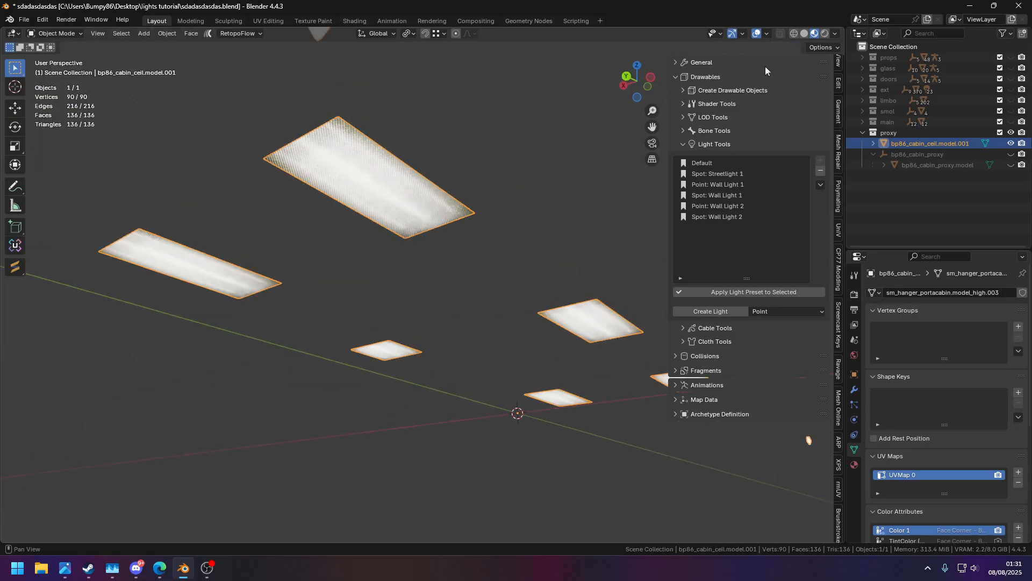
click(768, 33)
click(700, 310)
click(524, 140)
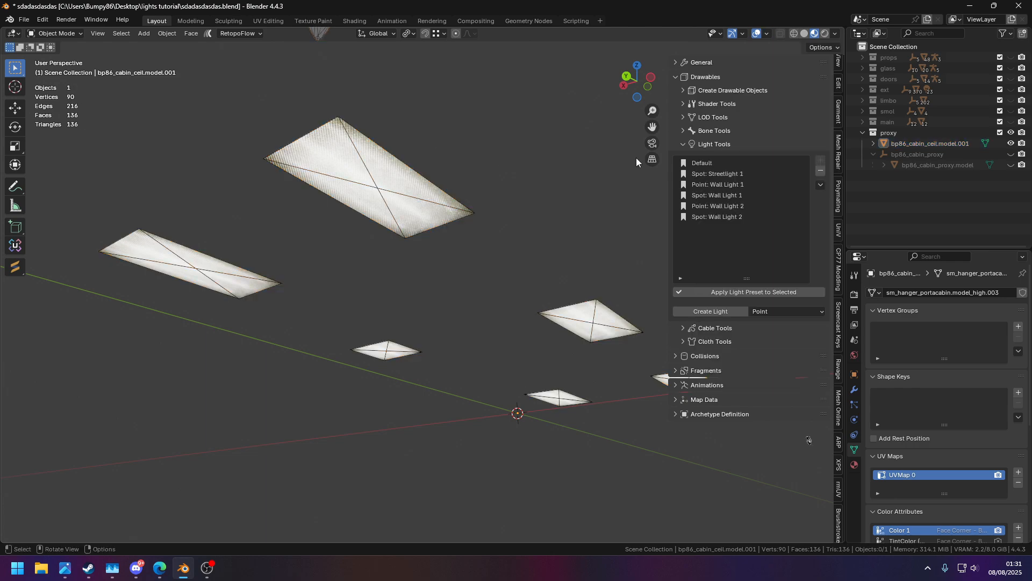
Show the cabin proxy model together with its parent, select it and try moving it
click(1010, 155)
click(1010, 164)
click(935, 166)
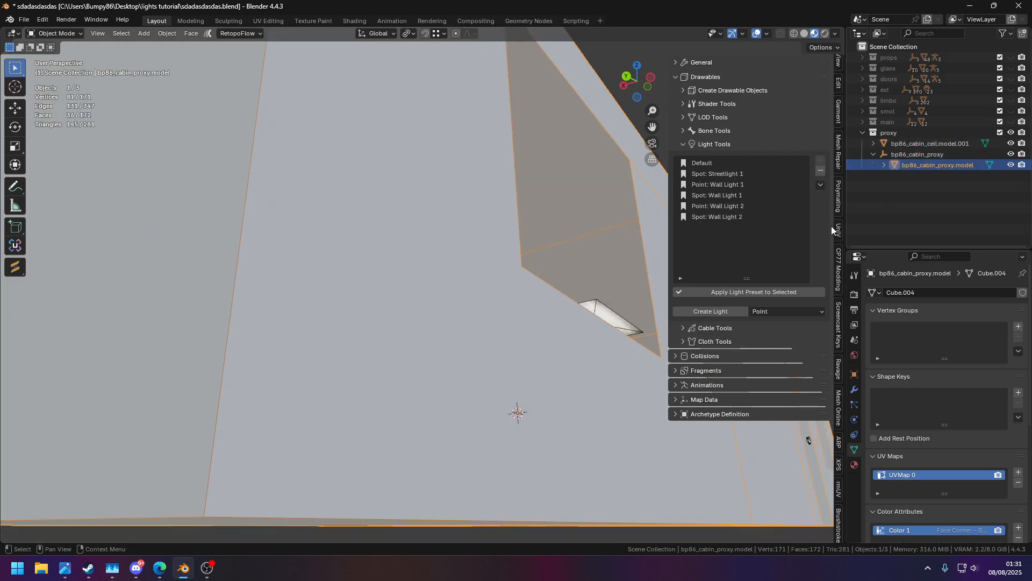
scroll(631, 274, down, 5)
key(g)
right_click(545, 95)
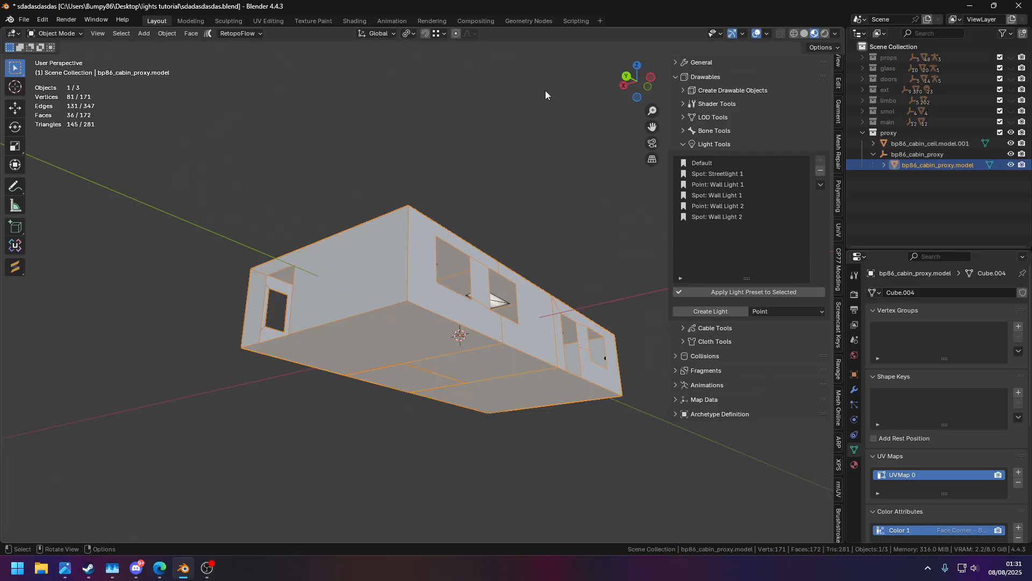
middle_drag(510, 189, 540, 219)
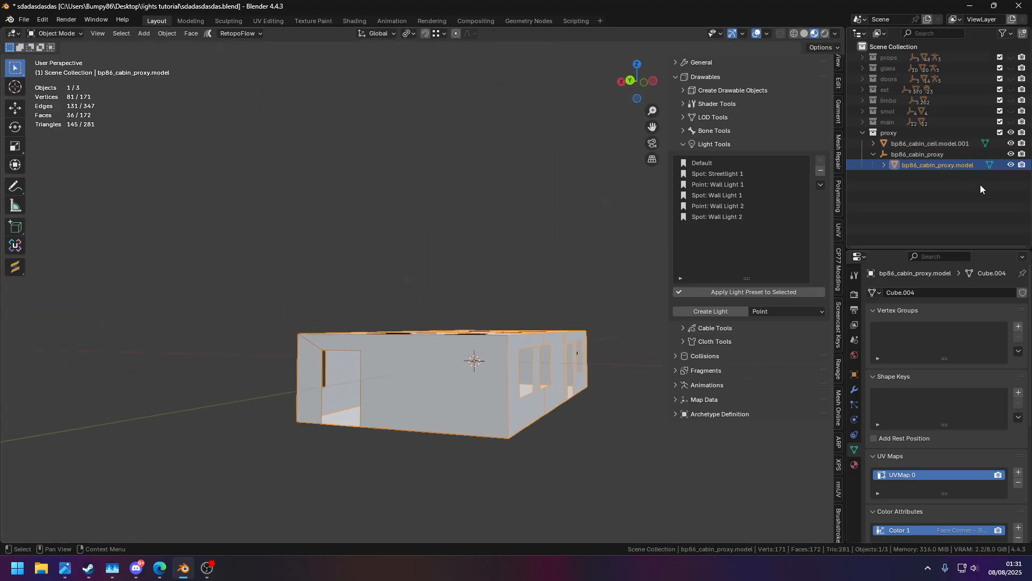
Show the limbo collection in place of the proxy model, try moving the cabin shell, and hide the collection again
click(1012, 165)
click(1011, 100)
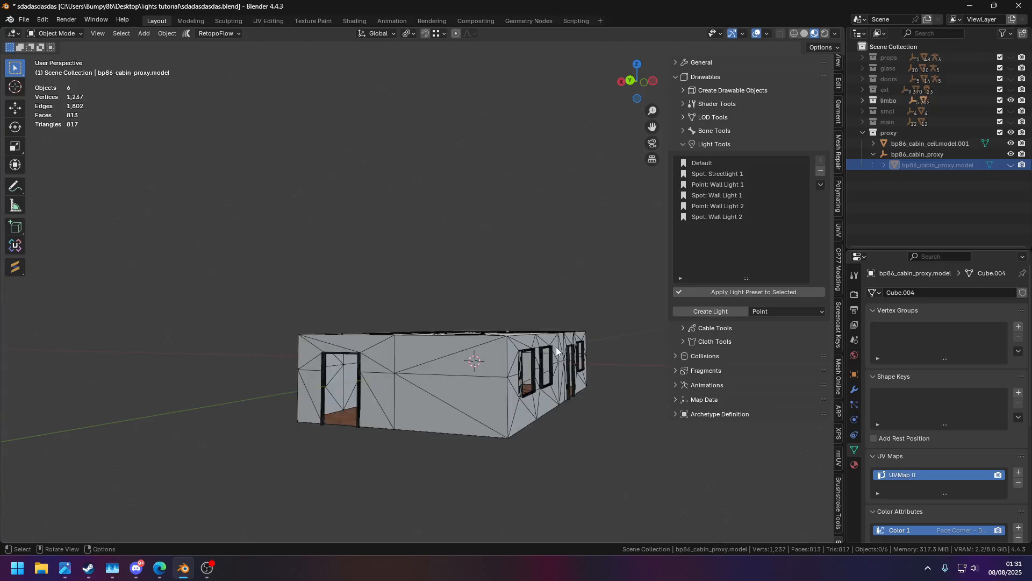
click(496, 388)
key(g)
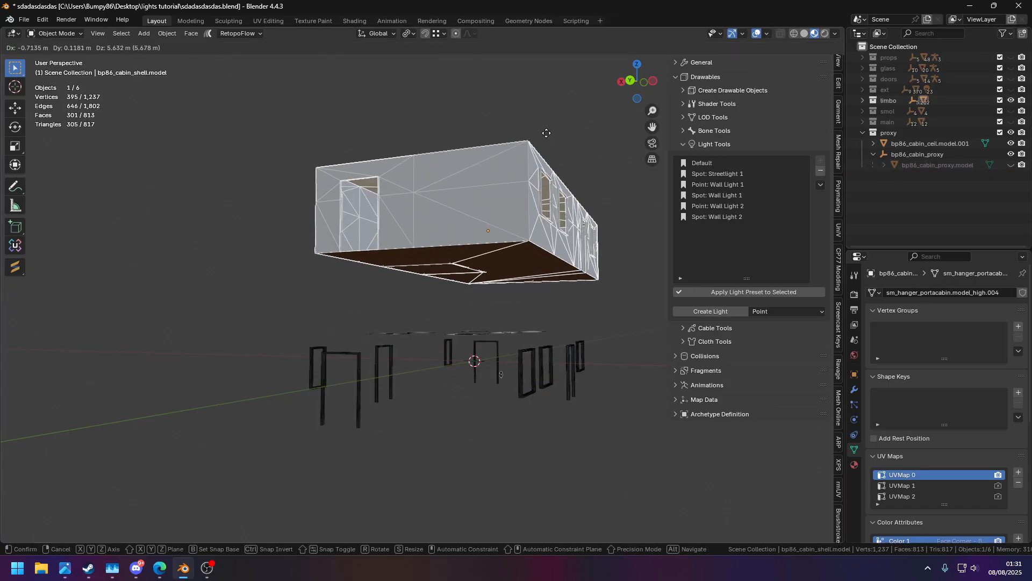
right_click(546, 138)
key(g)
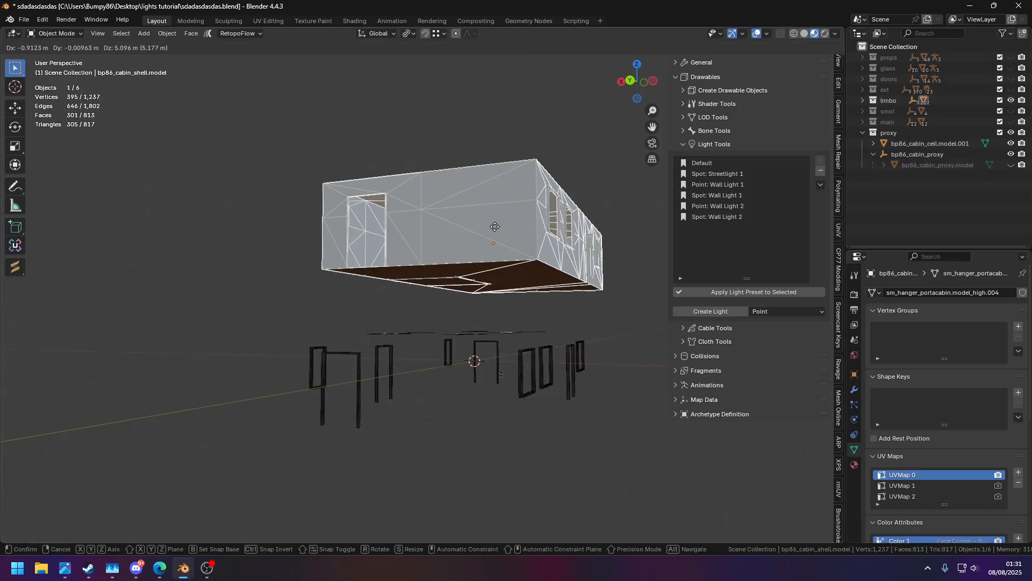
right_click(502, 233)
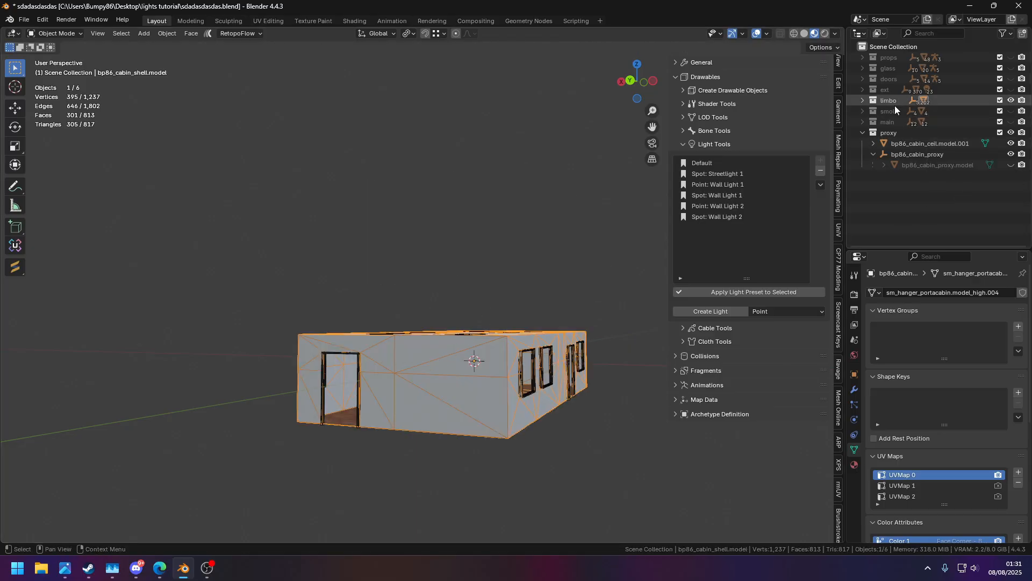
click(1011, 100)
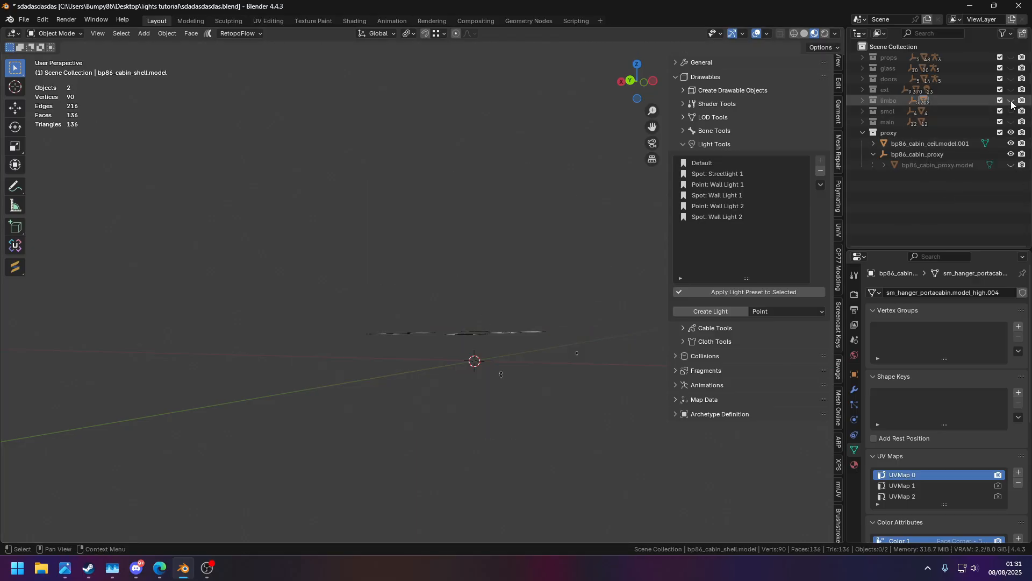
click(1011, 166)
click(1010, 166)
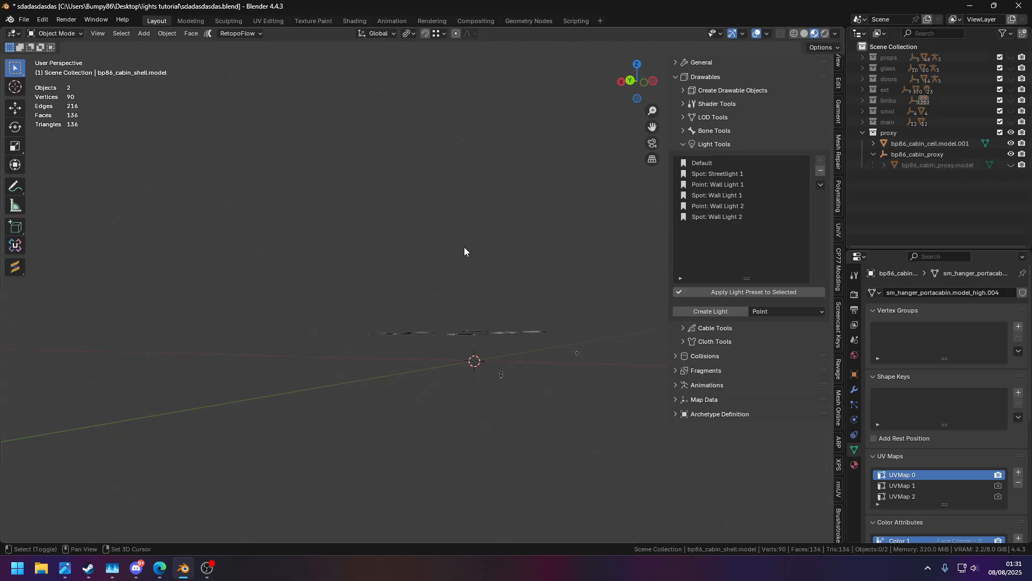
Add a plane and move it about 0.3 m down along Z
key(shift+a)
mouse_move(459, 259)
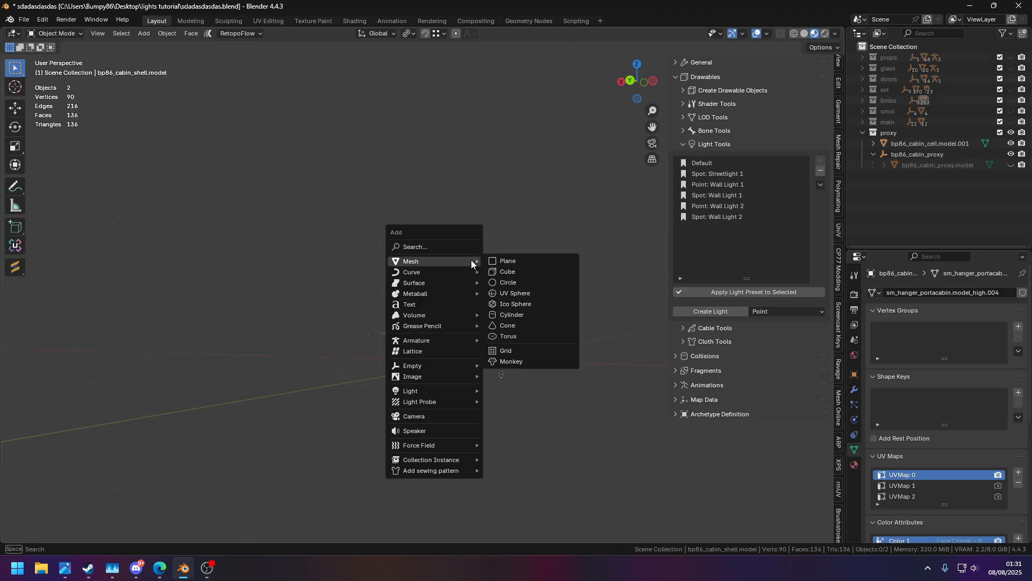
click(526, 260)
middle_drag(543, 251, 549, 283)
key(g)
key(z)
click(584, 224)
With the proxy model shown and the plane open for editing, turn on snapping and set the pivot to Median Point
middle_drag(584, 225, 504, 265)
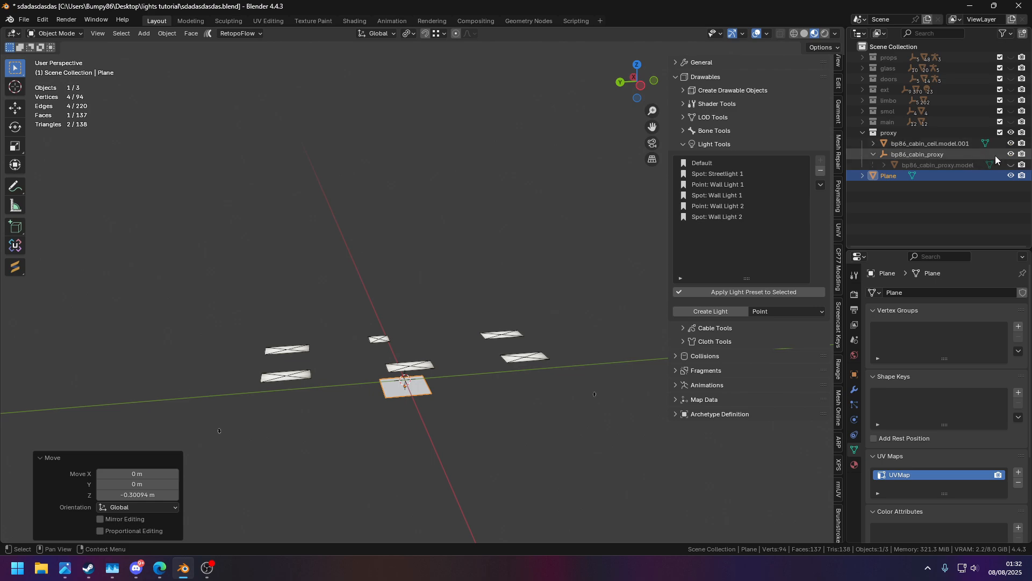
click(1011, 165)
key(Tab)
middle_drag(481, 404, 446, 265)
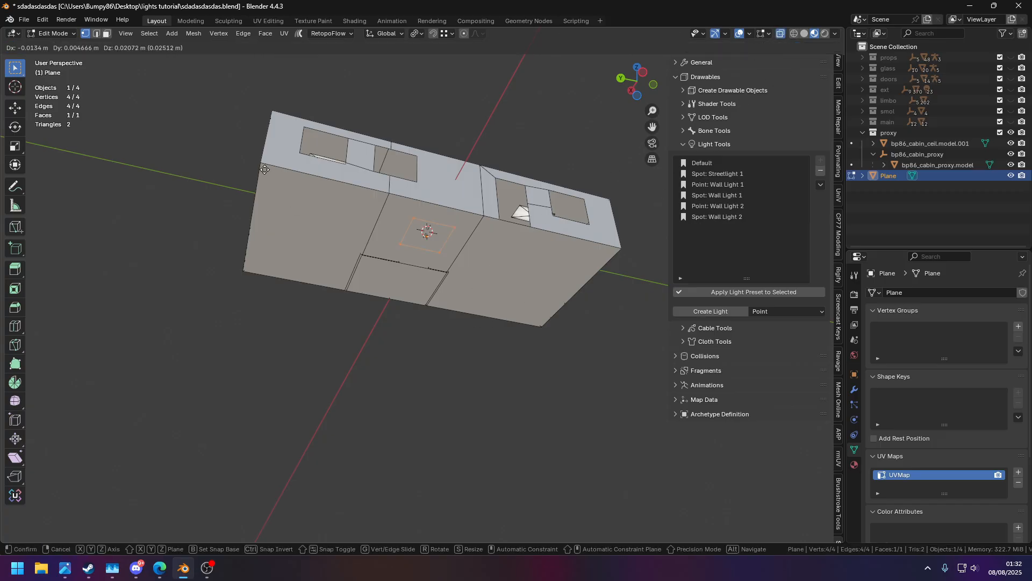
key(shift+Tab)
key(g)
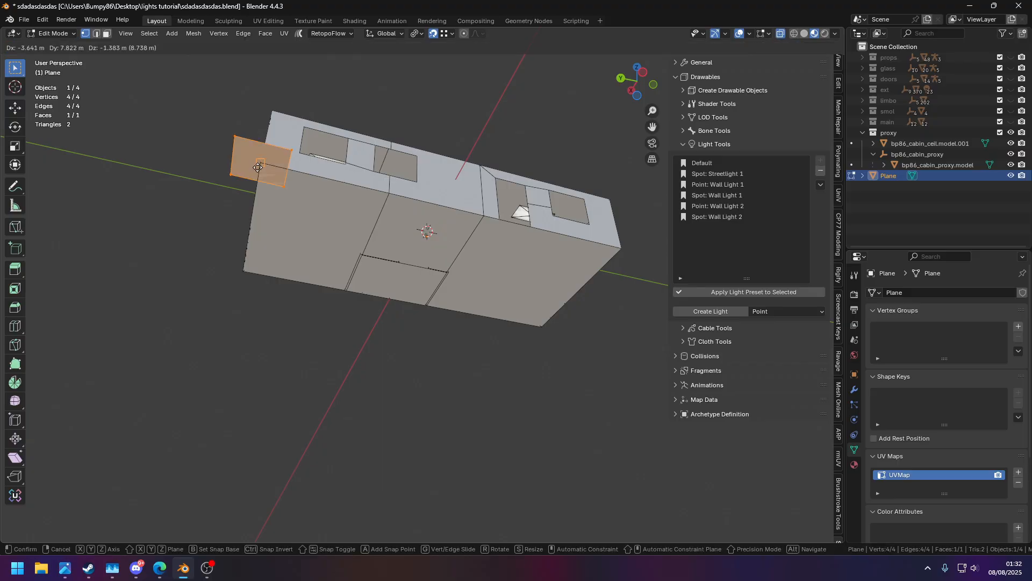
right_click(258, 168)
click(416, 34)
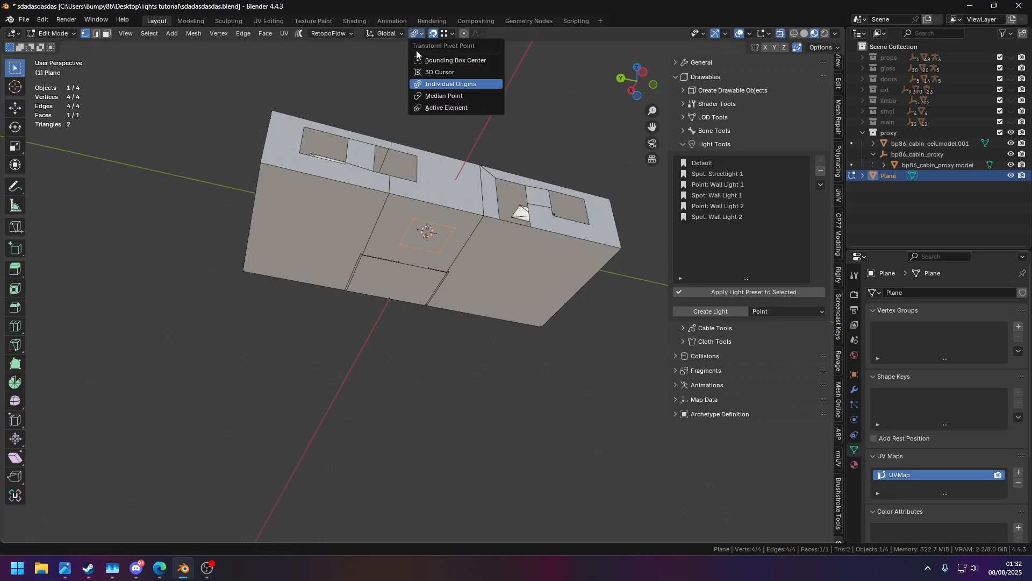
click(422, 96)
Snap the plane to a corner of the cabin's floor and extend one side along X to the adjacent corner
key(g)
click(264, 172)
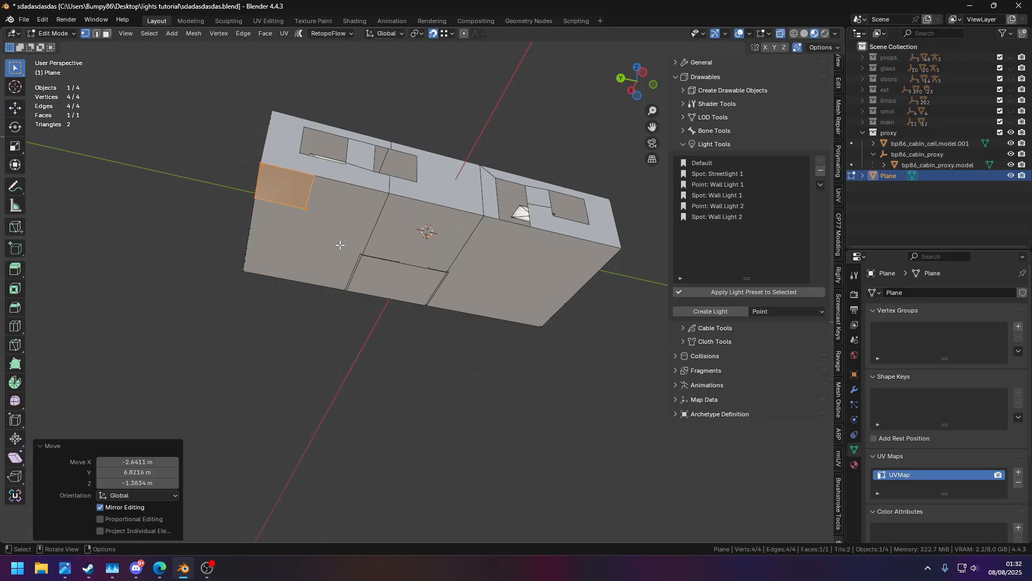
drag(340, 246, 214, 184)
key(g)
key(x)
click(244, 273)
Extend the plane's other side along Y to the far end of the cabin's floor
drag(356, 319, 320, 162)
key(g)
key(y)
click(542, 331)
Move the whole plane about 0.05 m down along Z
middle_drag(542, 330, 571, 360)
key(a)
key(g)
key(z)
click(524, 332)
scroll(538, 346, up, 3)
shift+middle_drag(507, 344, 296, 264)
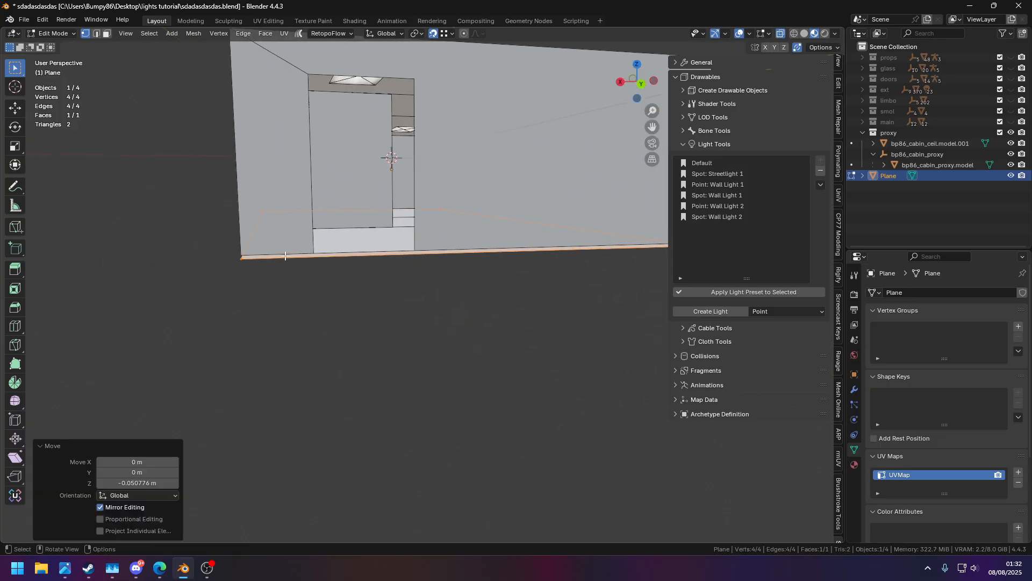
Leave mesh editing and delete the plane from the scene
key(Tab)
key(x)
click(387, 258)
middle_drag(387, 257, 275, 210)
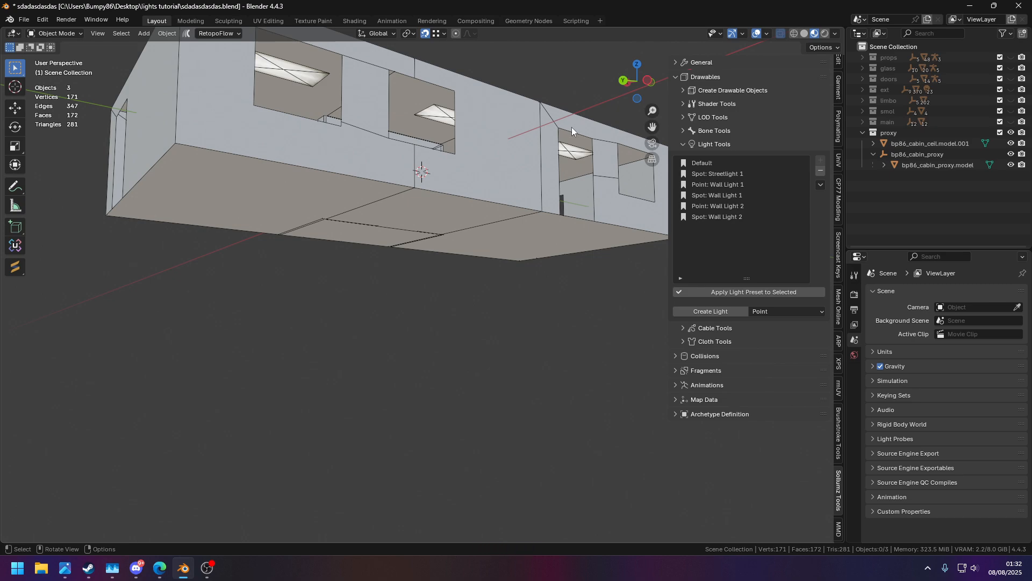
Triangulate the faces of the cabin proxy model and hide the model
click(922, 166)
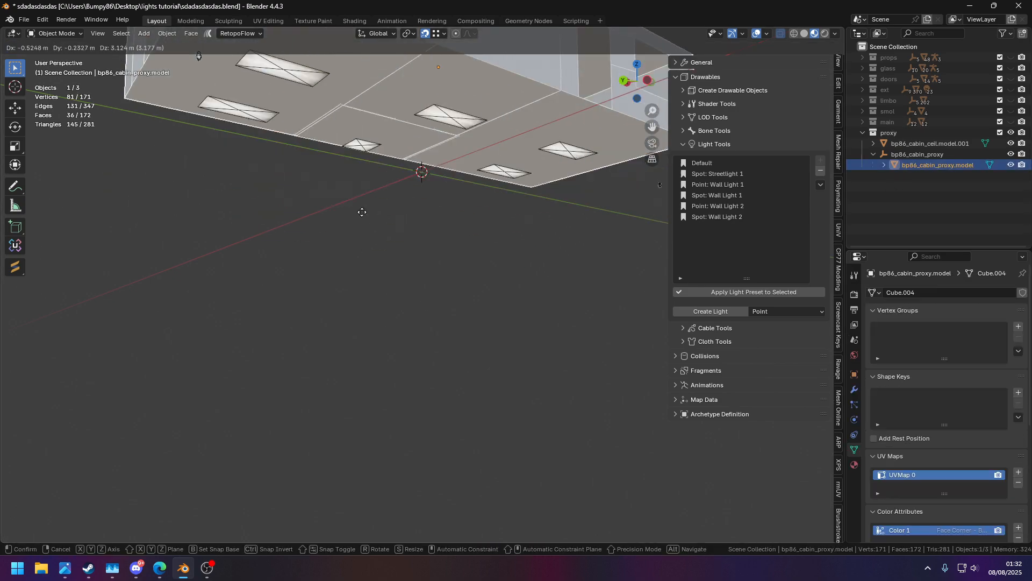
middle_drag(371, 242, 456, 175)
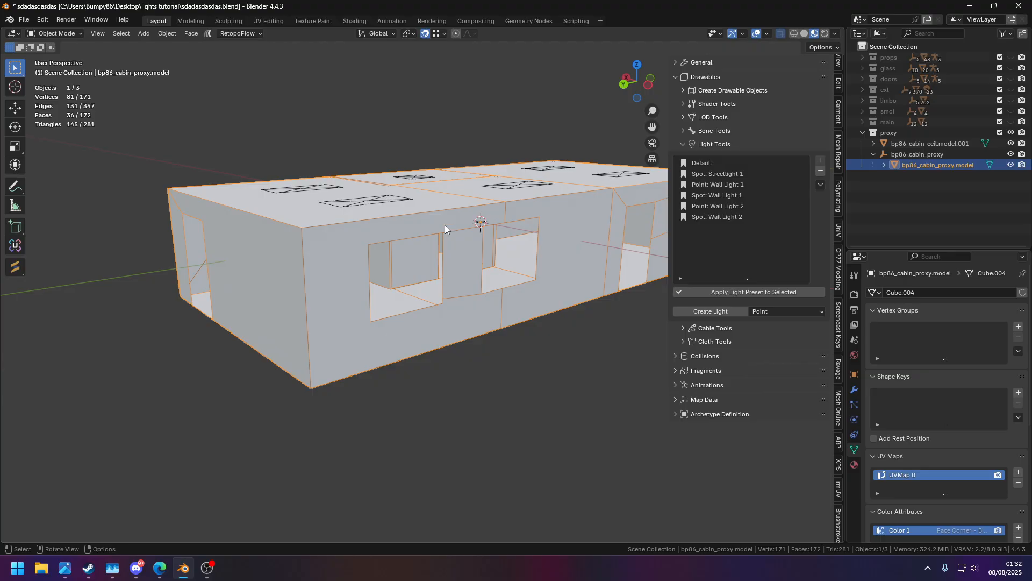
key(Tab)
key(ctrl+t)
key(Tab)
middle_drag(427, 221, 592, 188)
click(1011, 165)
Select the ceiling light mesh and set the type for new lights to Spot
middle_drag(431, 215, 430, 135)
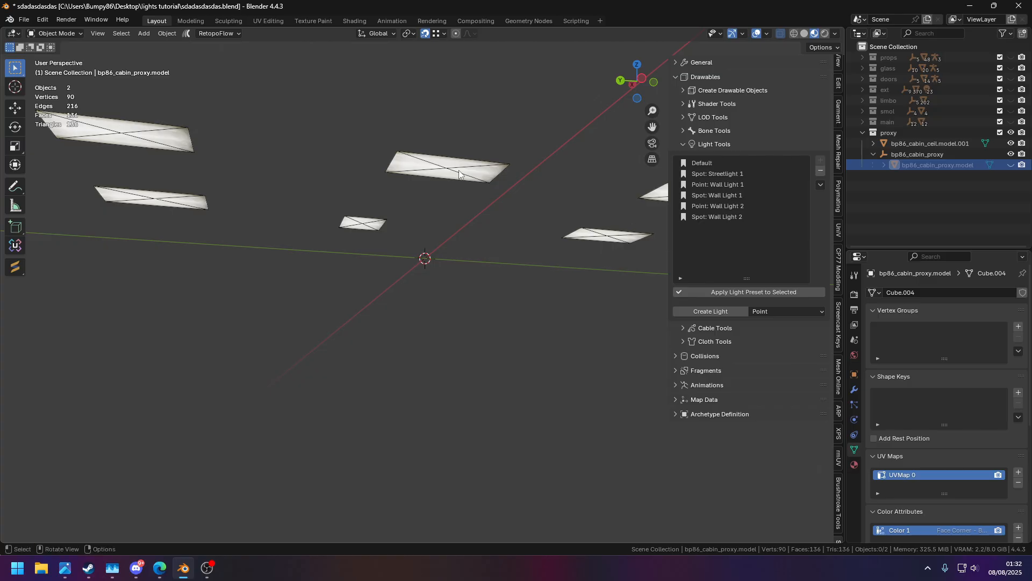
middle_drag(459, 171, 454, 179)
click(444, 181)
scroll(445, 181, down, 3)
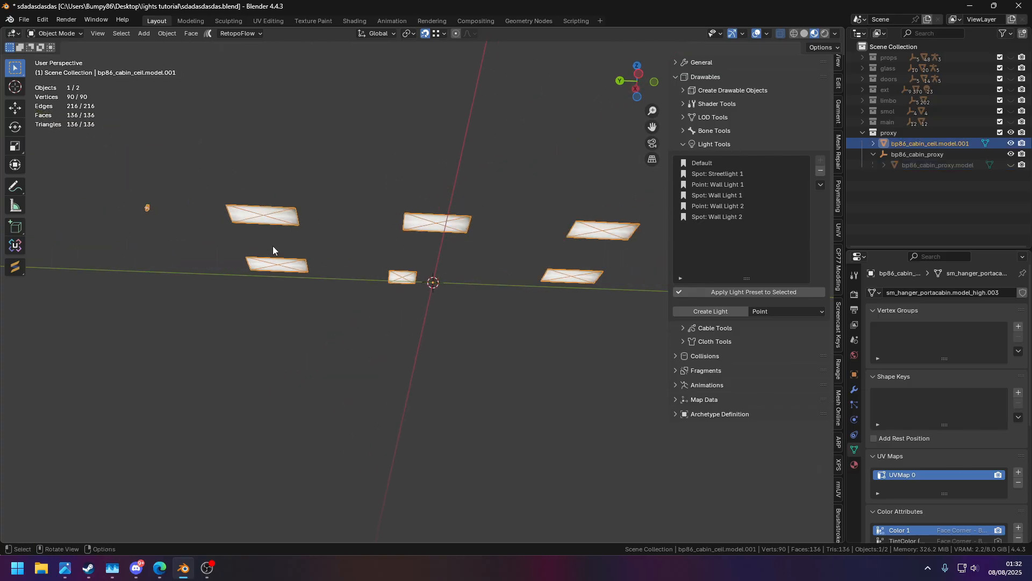
click(785, 311)
click(774, 352)
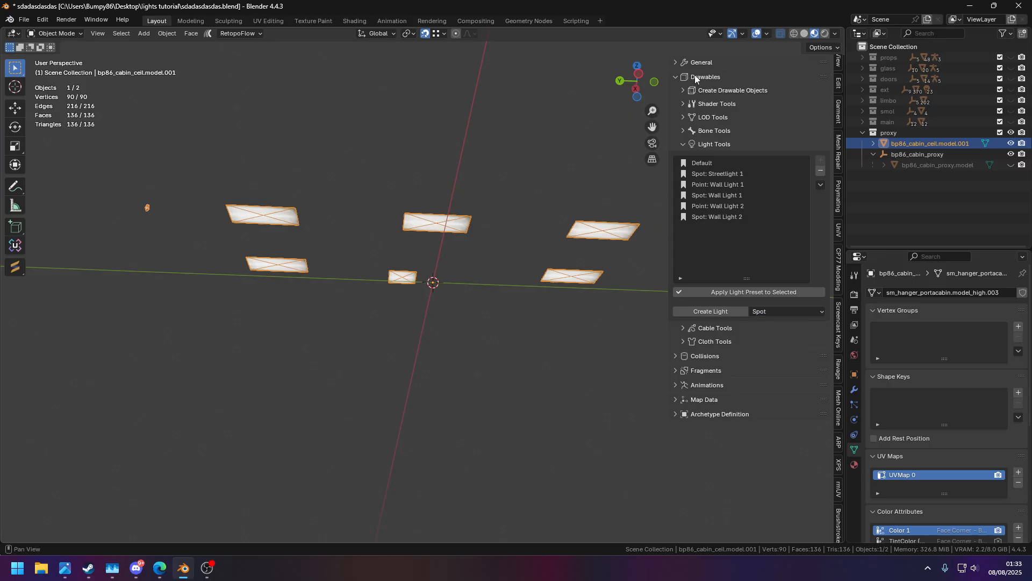
Enable the Screencast Keys display and return to the Sollumz light tools
click(838, 335)
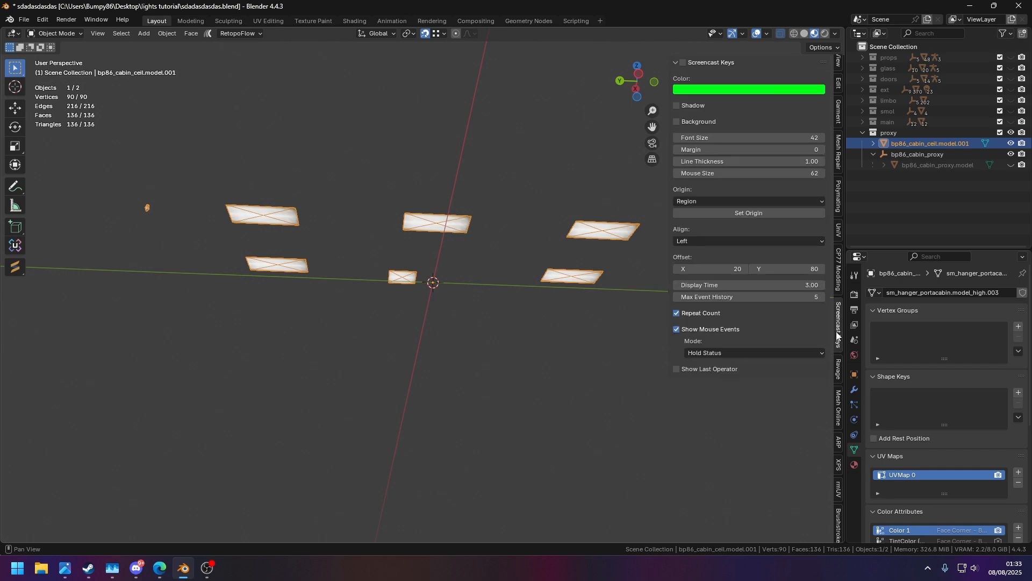
scroll(835, 423, down, 5)
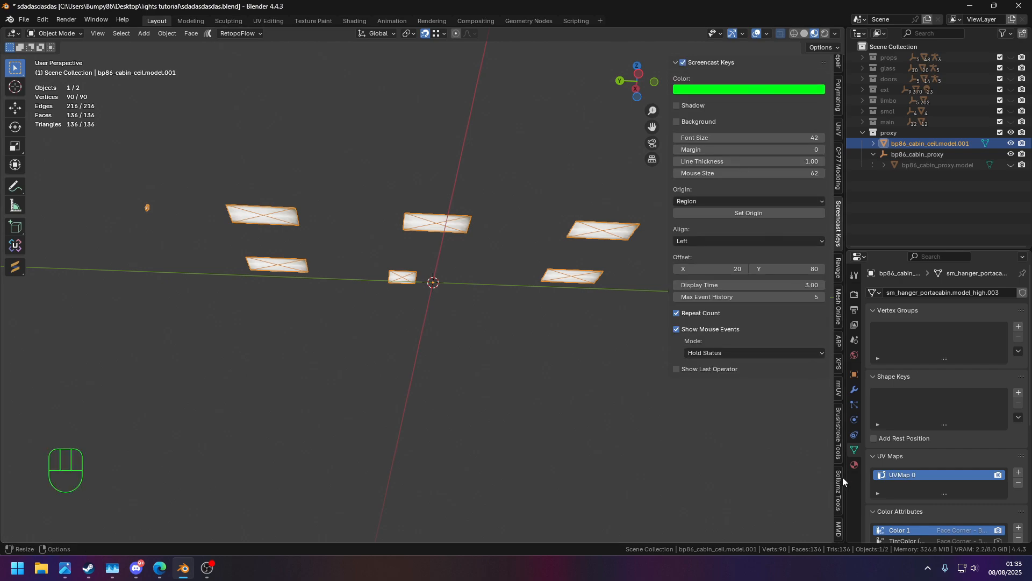
click(839, 486)
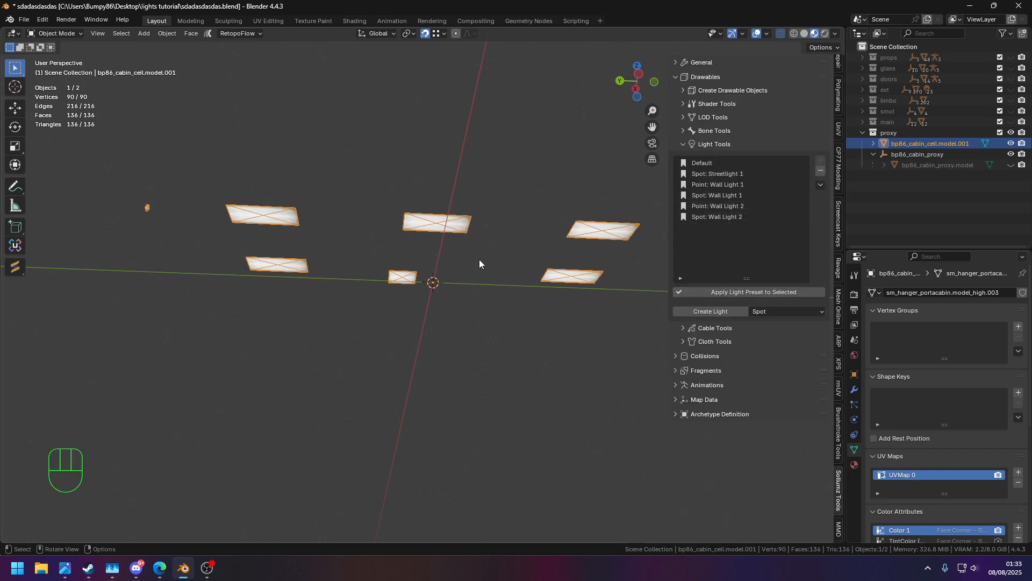
Try to create a Spot light in the proxy collection and inspect the error log
click(788, 312)
click(775, 351)
click(887, 134)
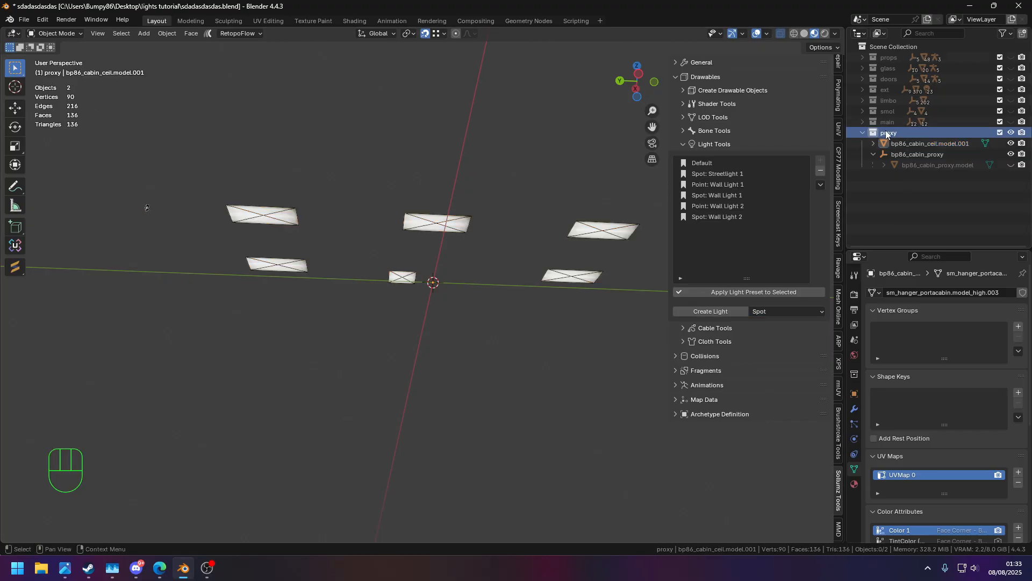
click(717, 312)
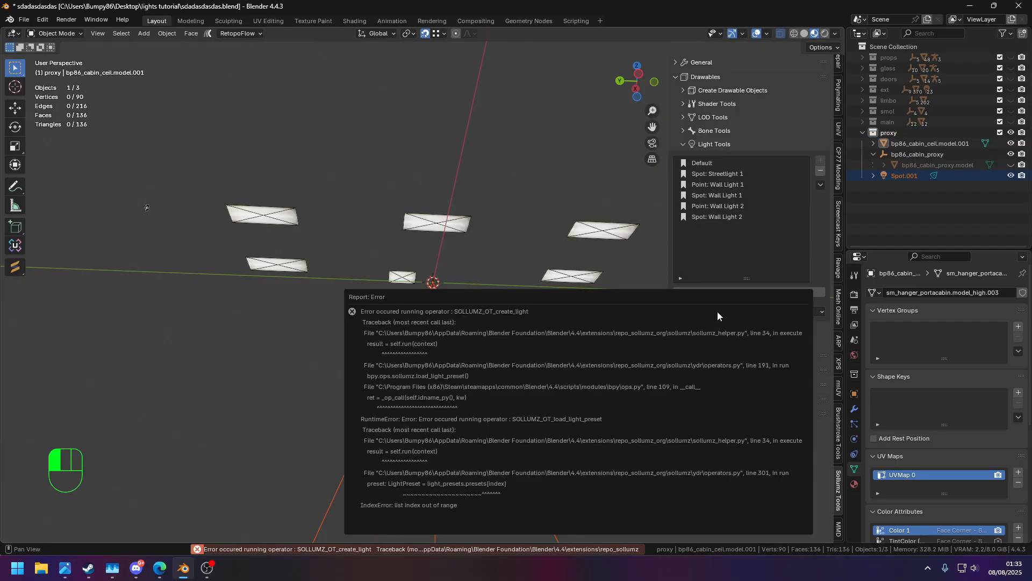
click(458, 549)
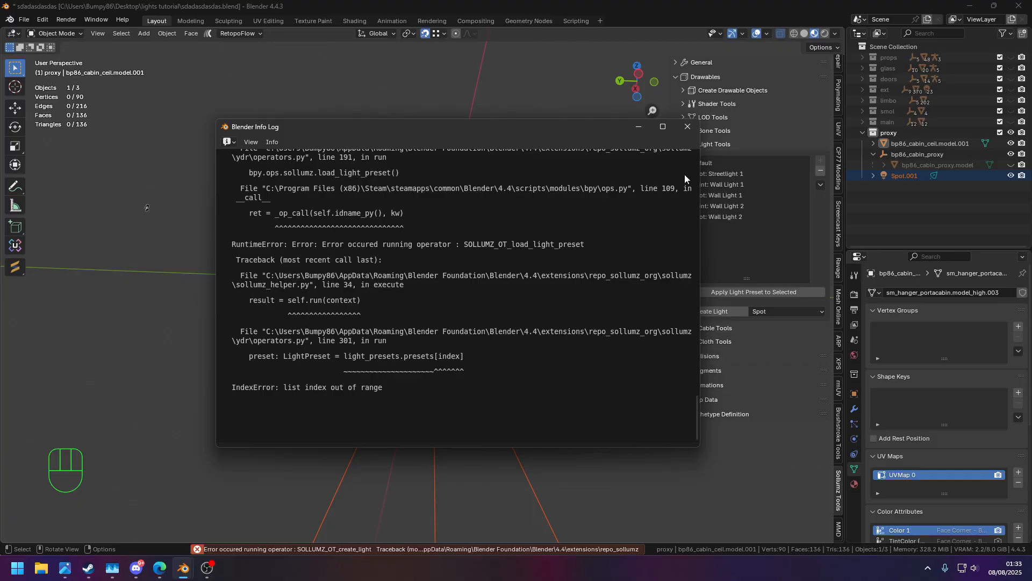
click(688, 127)
Replace the faulty spot light in the proxy collection with a new Spot light based on the Default preset
click(698, 162)
click(961, 175)
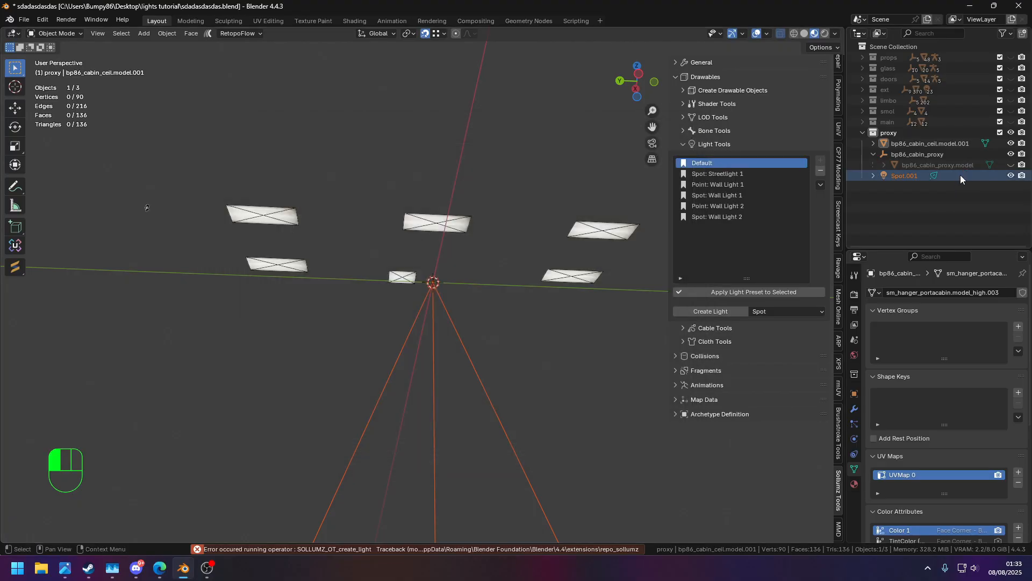
key(Delete)
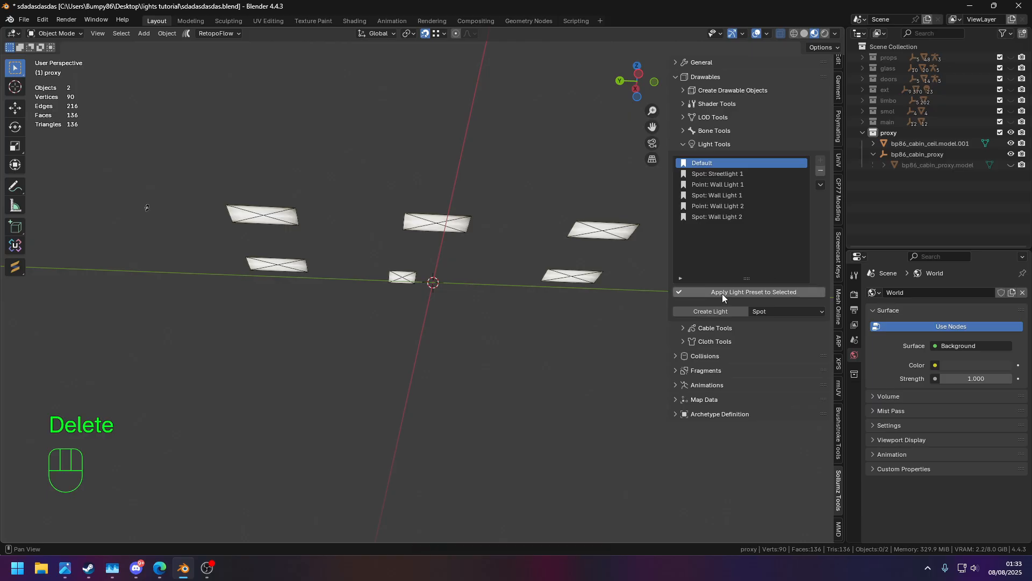
click(725, 309)
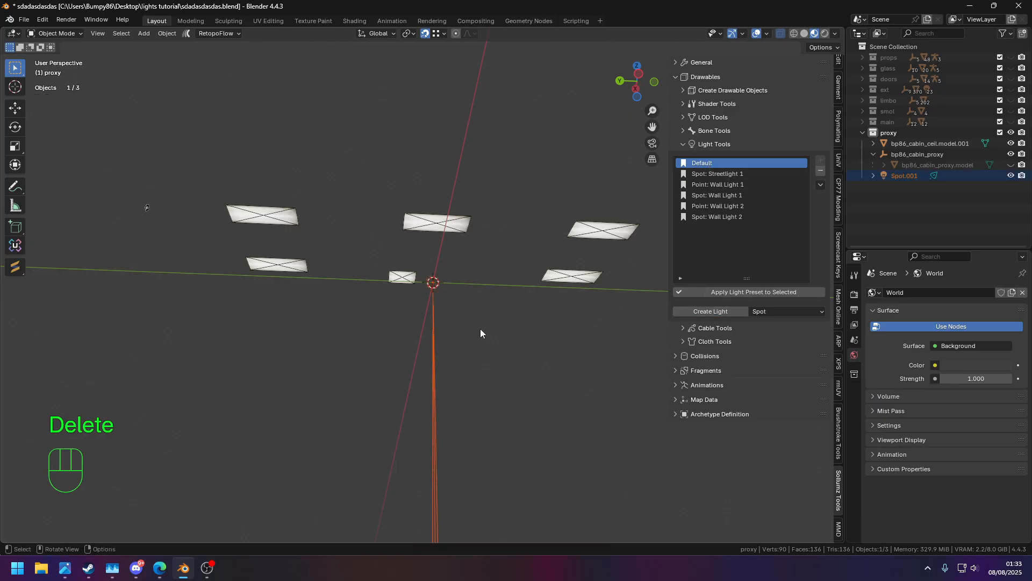
middle_drag(486, 323, 534, 376)
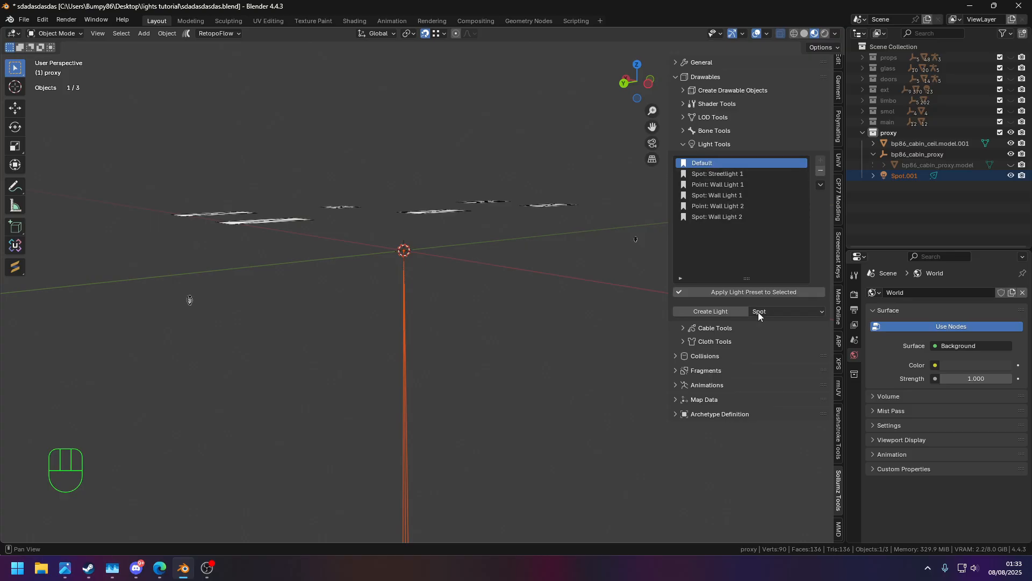
middle_drag(544, 314, 503, 282)
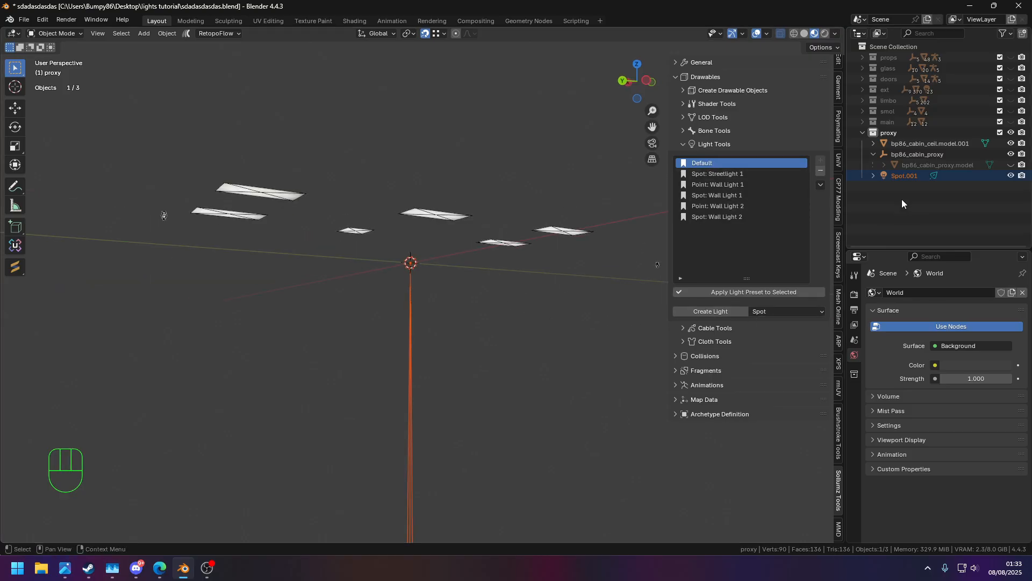
Select the new spot light, enlarge the properties area and look over its standard Light settings
click(905, 178)
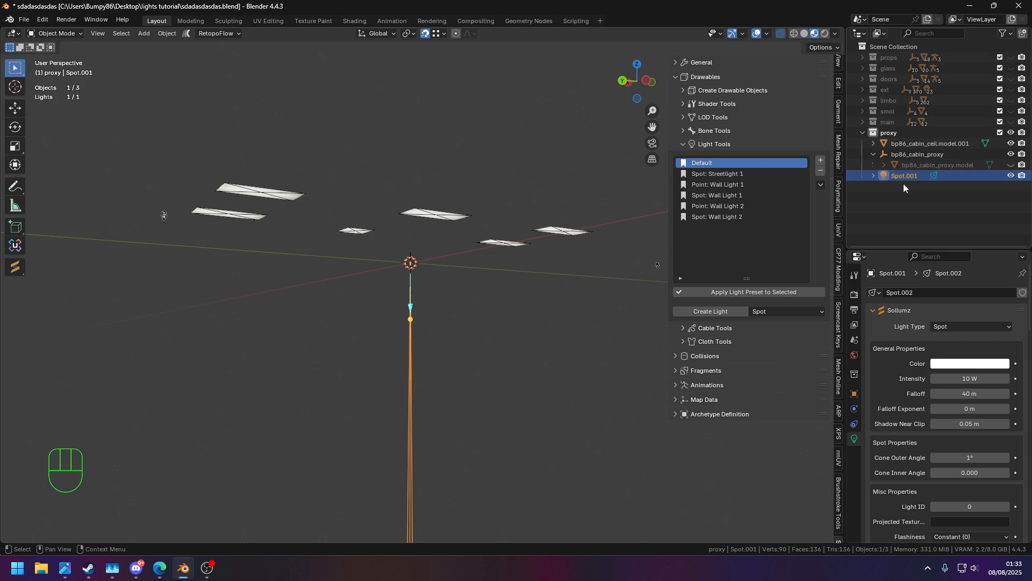
drag(976, 248, 976, 117)
click(874, 179)
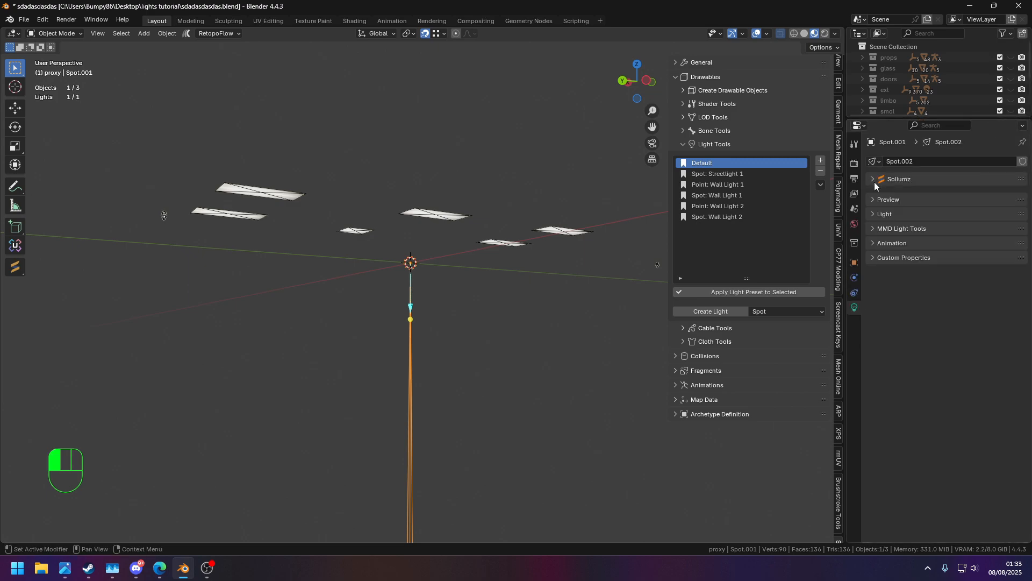
click(870, 208)
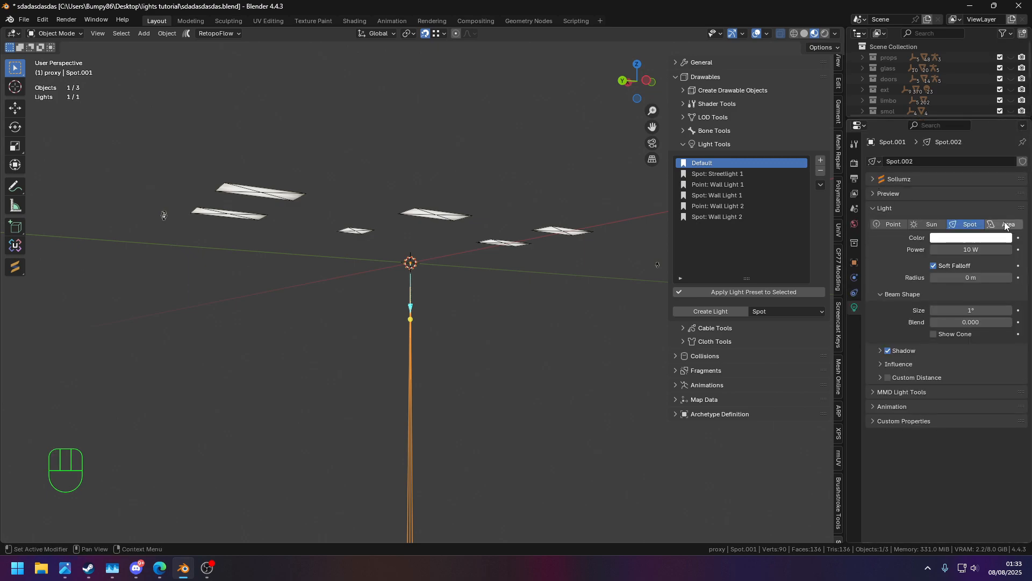
drag(1017, 208, 1005, 194)
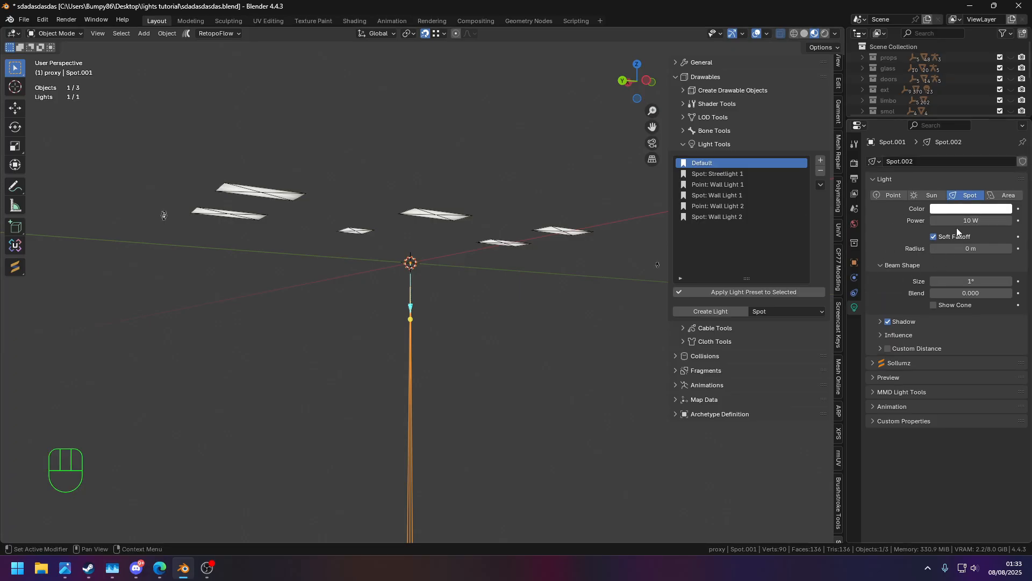
click(876, 180)
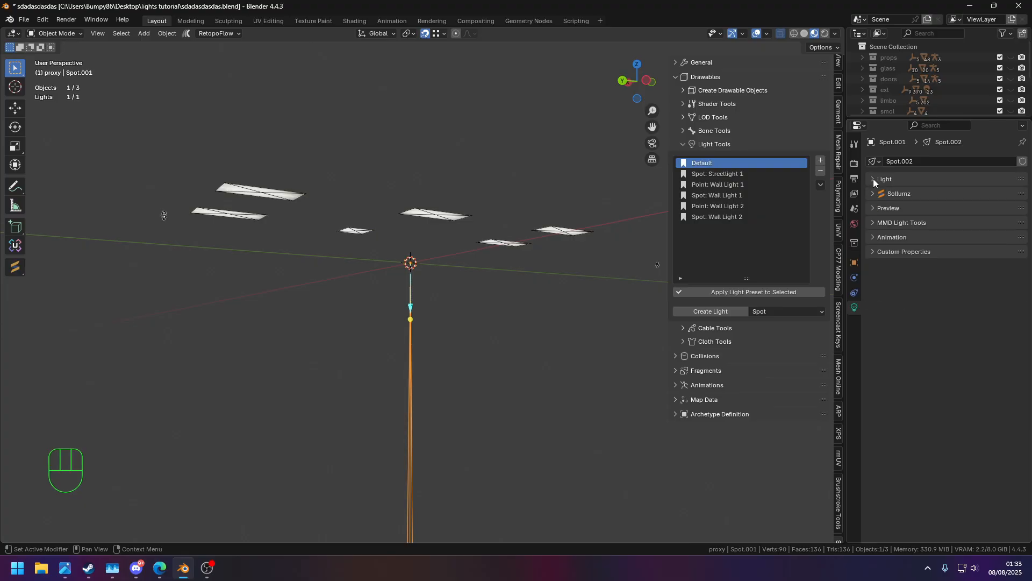
drag(1022, 198, 1000, 177)
Examine the spot light's Sollumz properties, from the general settings down to the flags
click(875, 180)
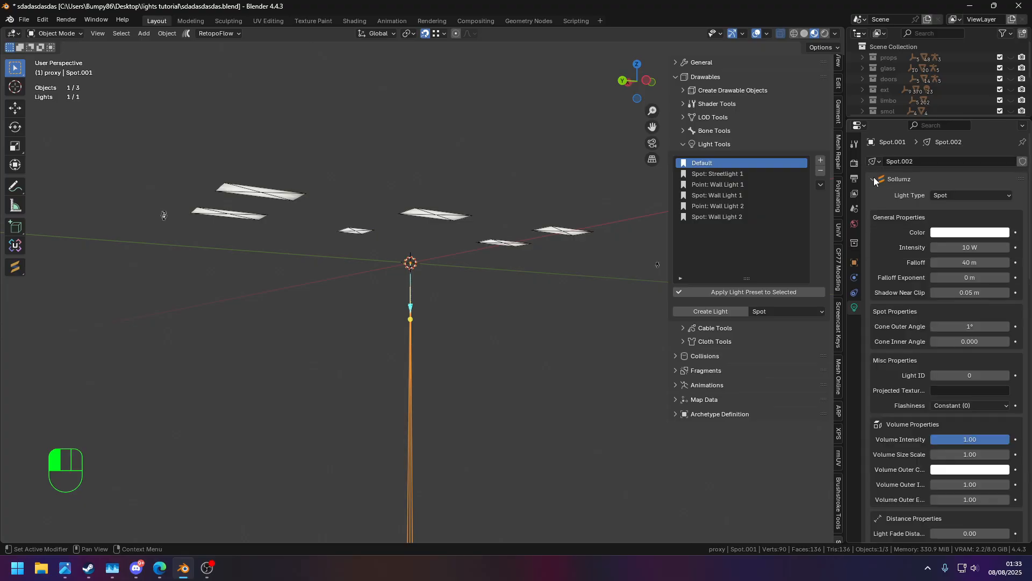
scroll(923, 278, down, 10)
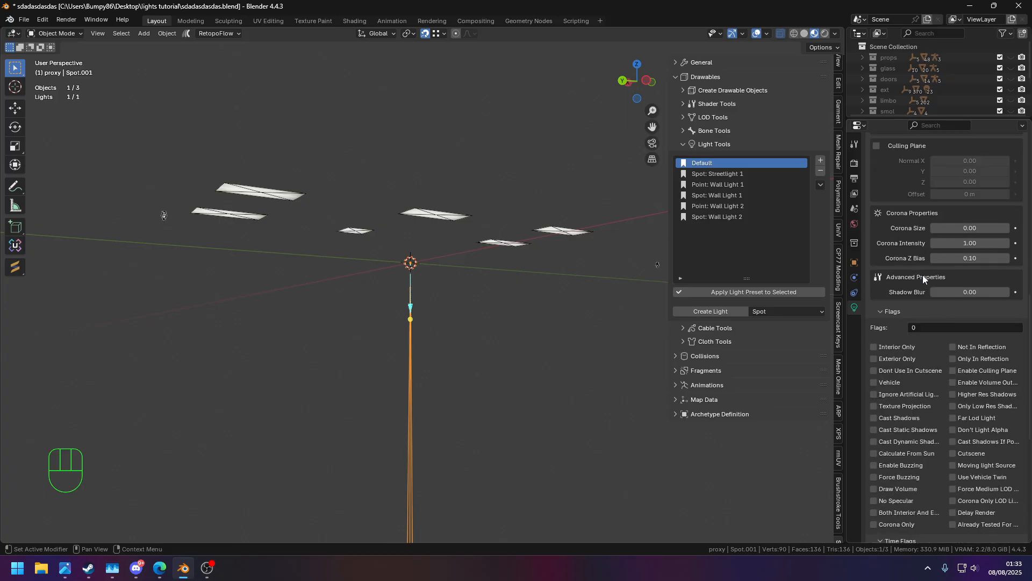
scroll(920, 274, up, 10)
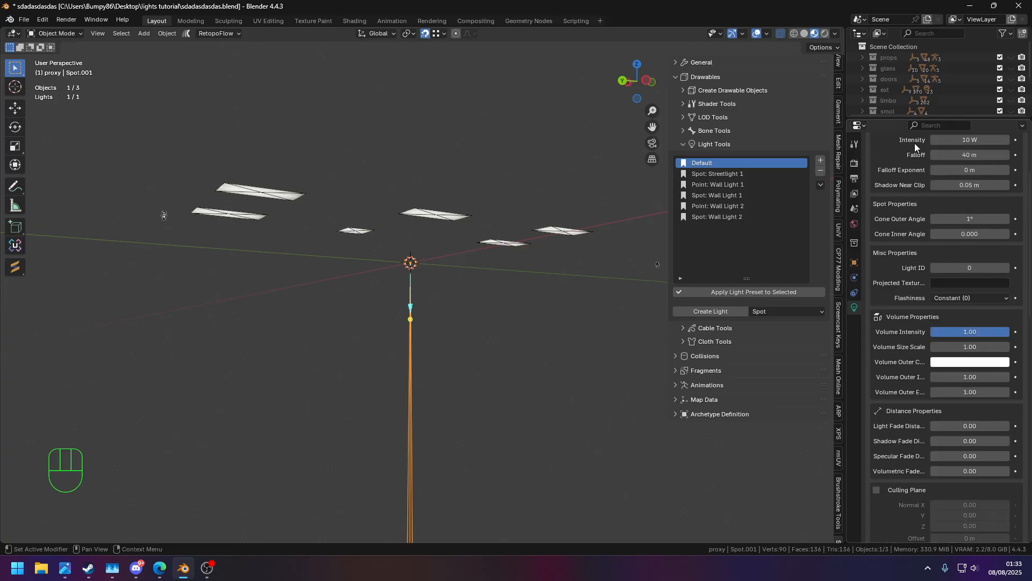
scroll(916, 147, up, 5)
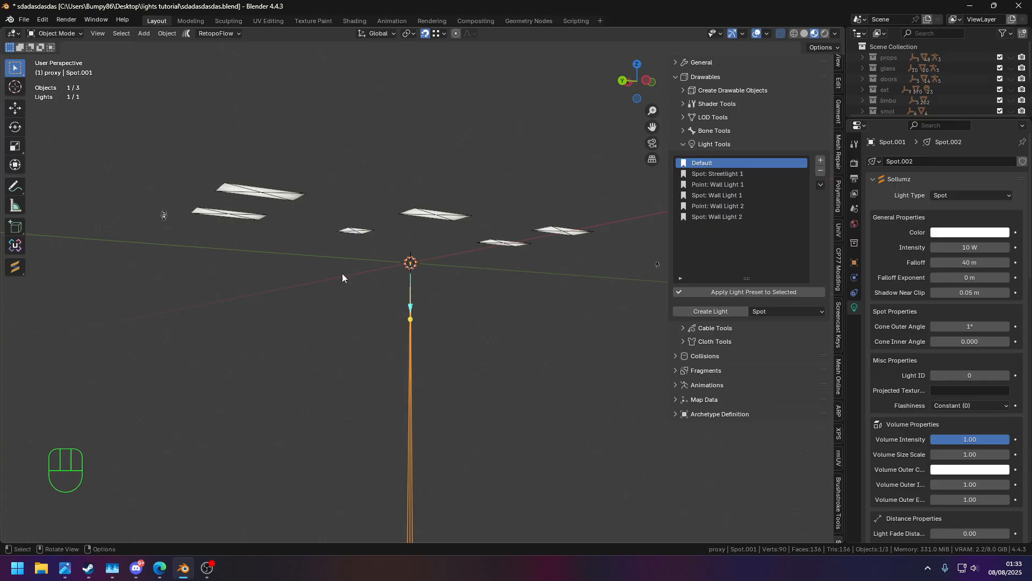
click(894, 180)
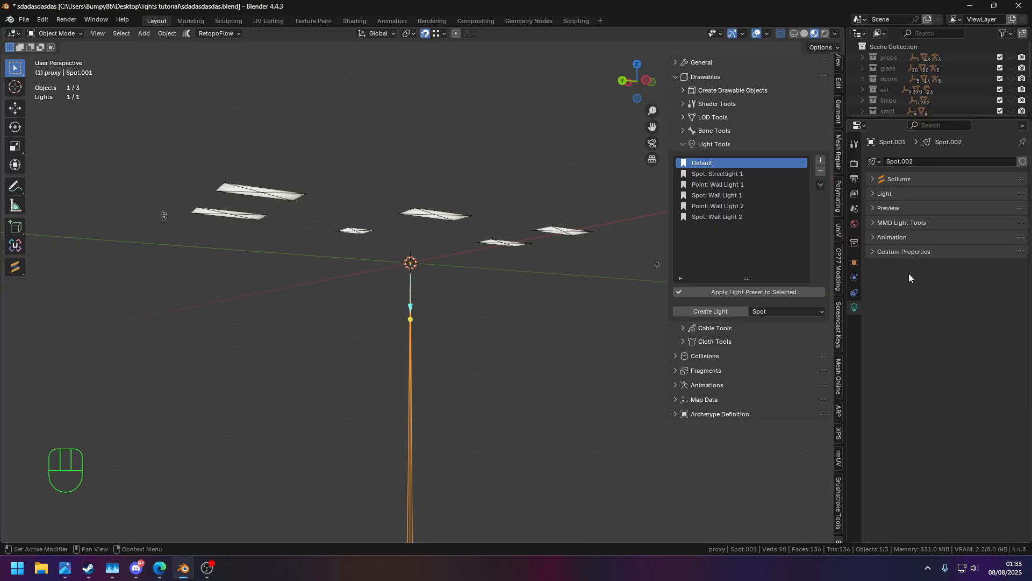
click(875, 181)
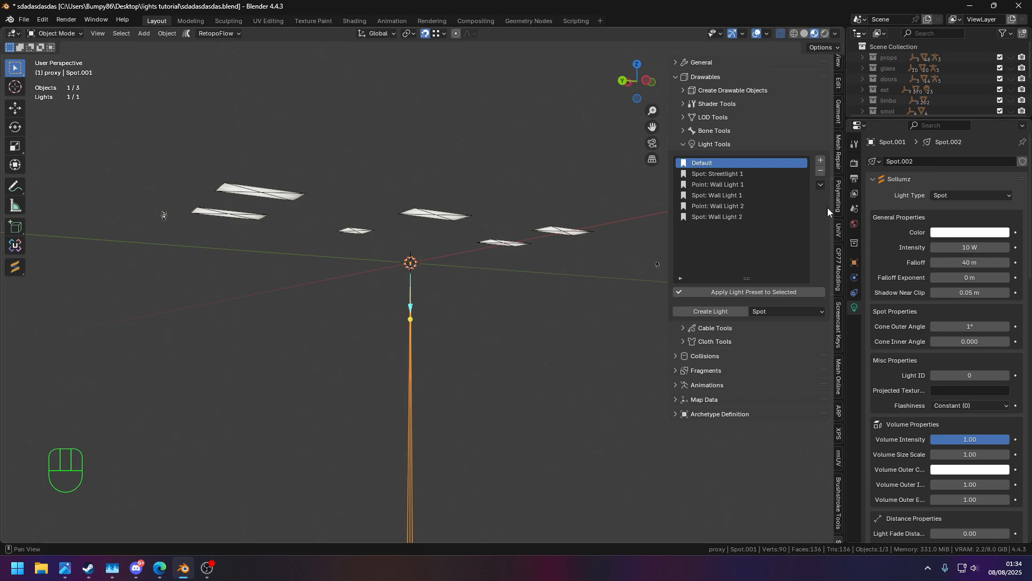
Apply the light preset "Spot: Wall Light 1" to the selected spot light
middle_drag(474, 313, 418, 269)
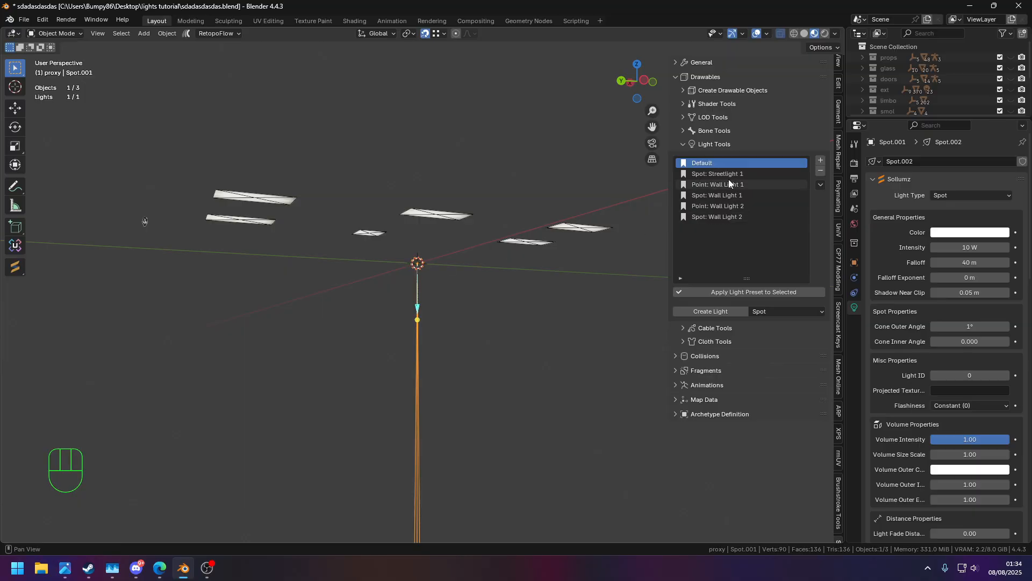
click(708, 195)
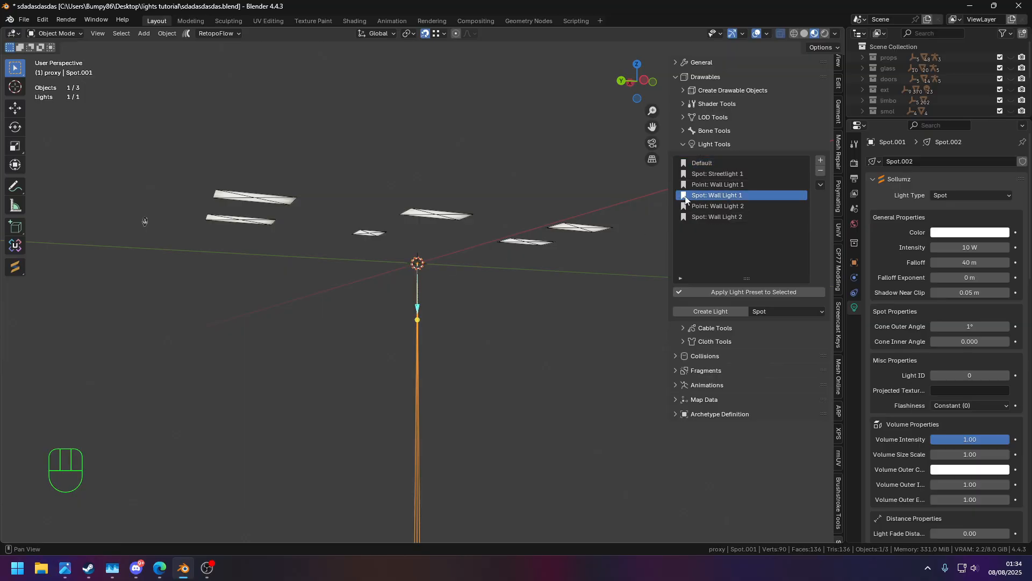
click(734, 236)
click(733, 292)
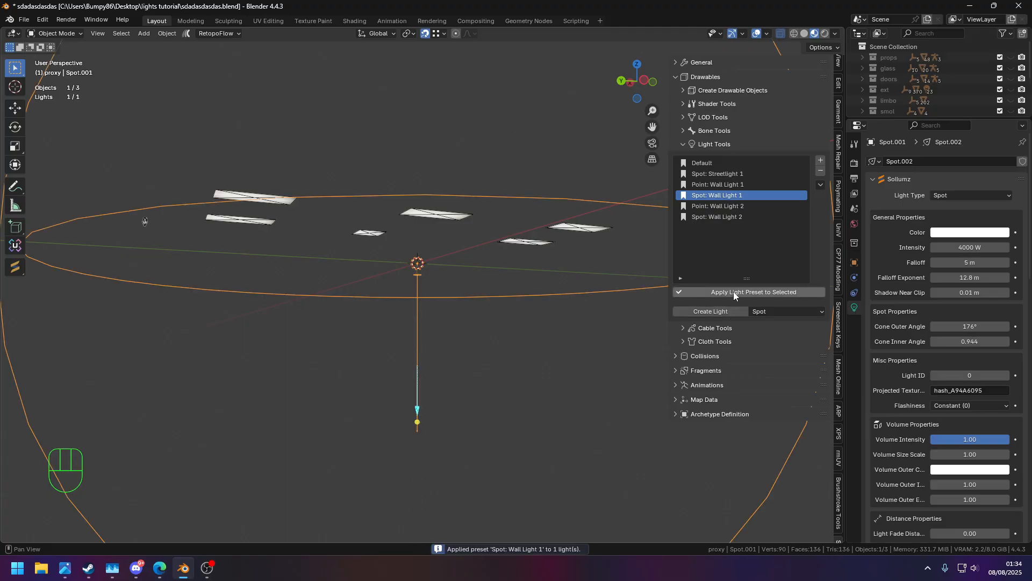
Move the spot light onto the centre of the ceiling light panel, about -1.43 m in X and 1.23 m in Z
middle_drag(534, 246, 516, 276)
scroll(527, 263, up, 4)
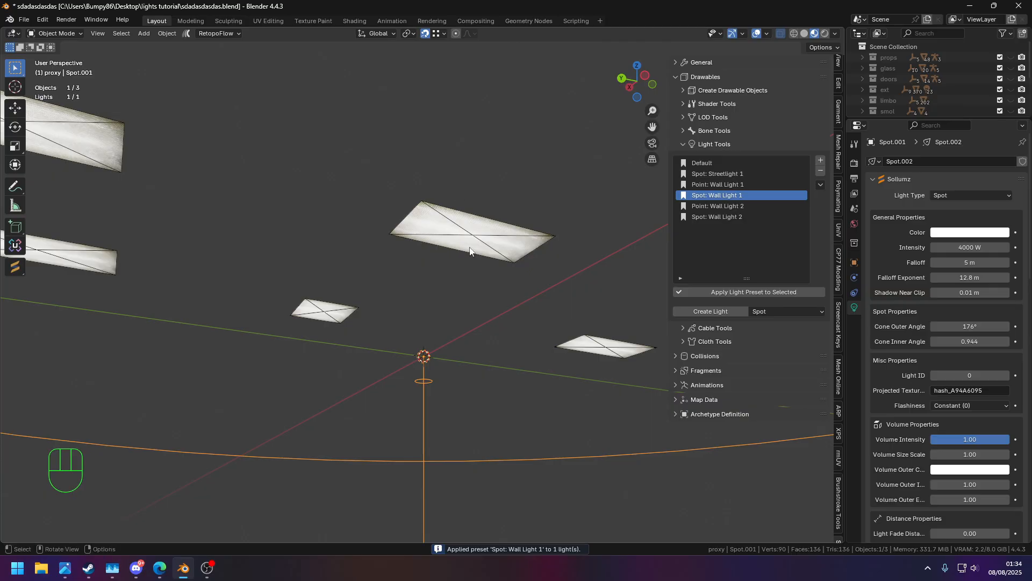
key(h)
key(ctrl+z)
key(g)
click(478, 231)
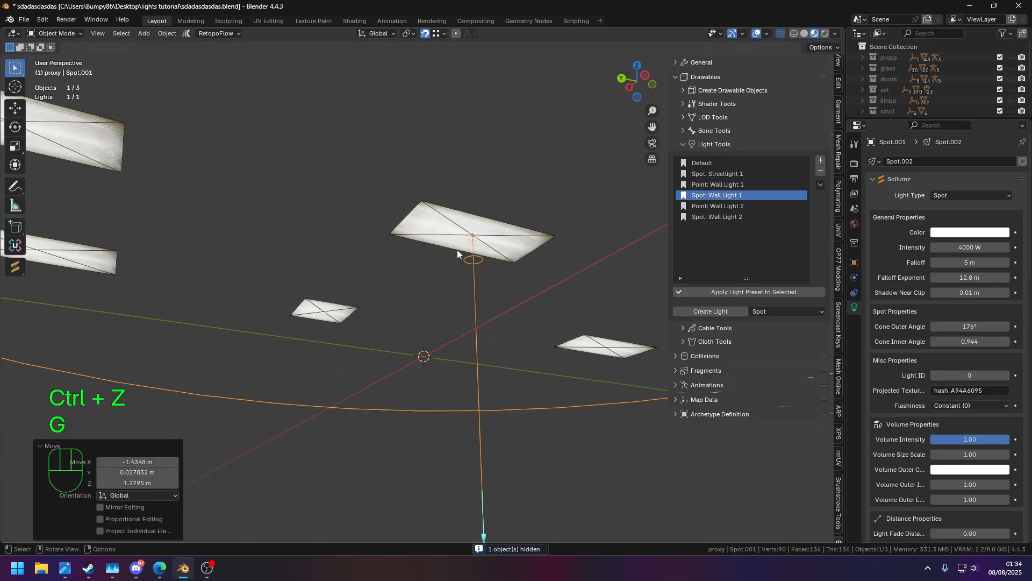
middle_drag(457, 251, 493, 253)
scroll(493, 253, up, 3)
key(KP_Decimal)
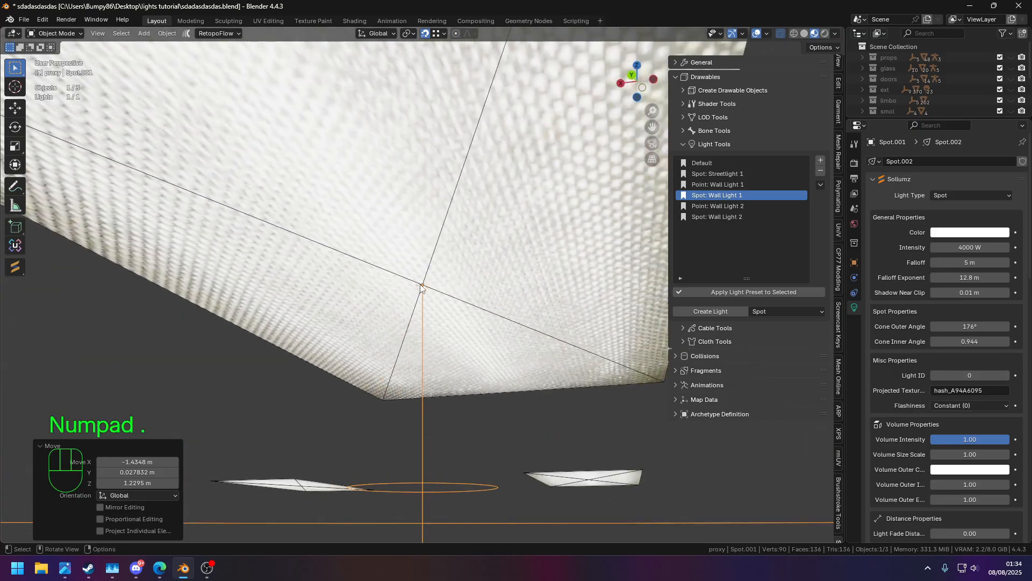
scroll(423, 286, down, 3)
mouse_move(418, 273)
middle_down()
mouse_move(367, 224)
mouse_move(429, 287)
middle_up()
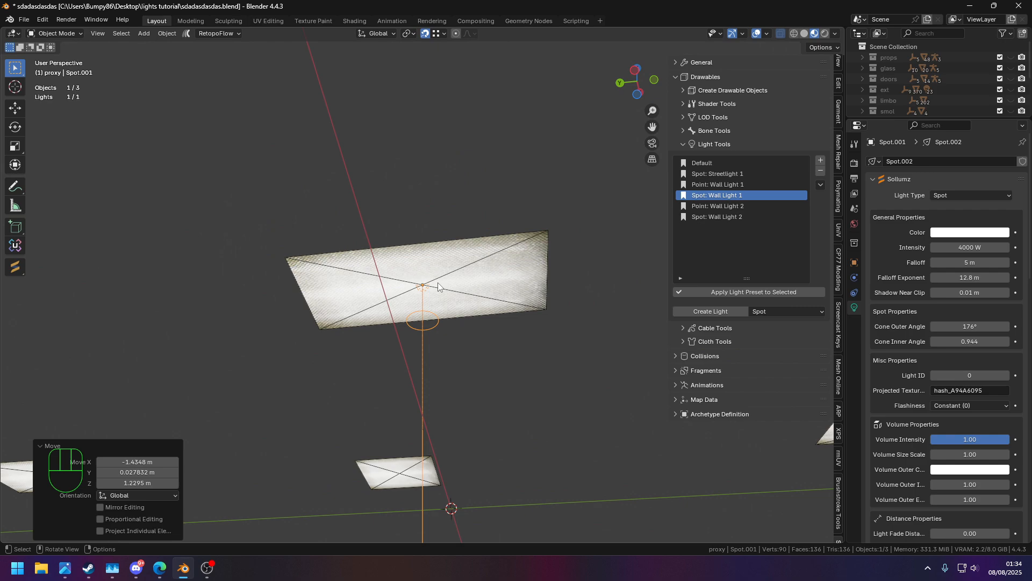
middle_drag(442, 288, 480, 264)
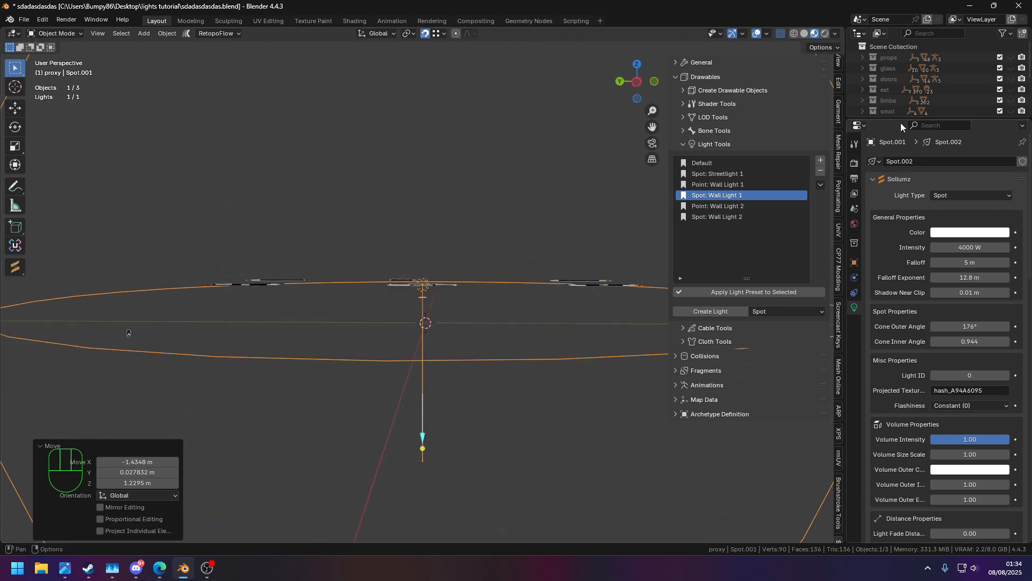
Make the main, smol, limbo and props collections visible around the light, leaving the cabin proxy model hidden
drag(914, 119, 919, 293)
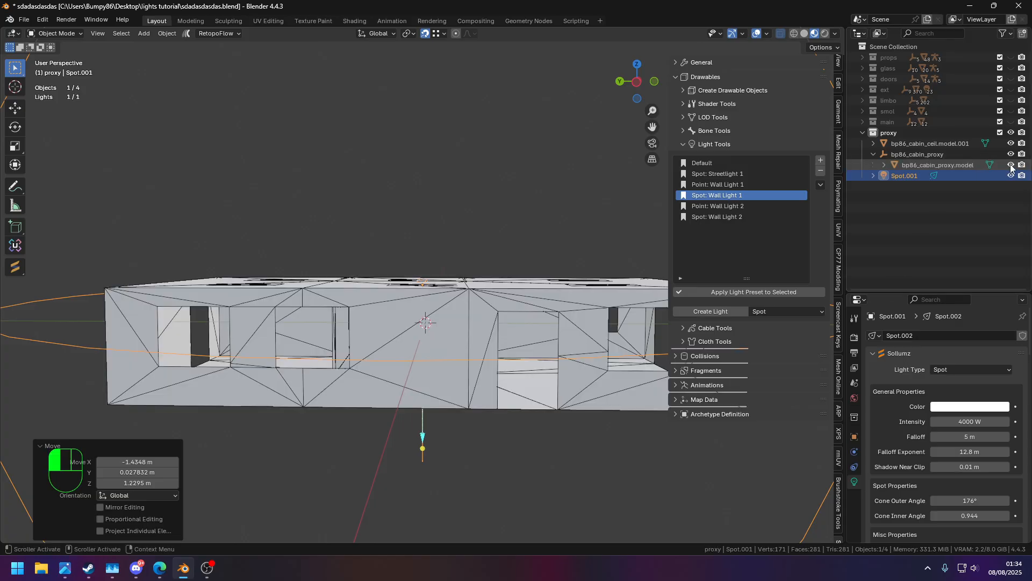
click(1011, 165)
click(1011, 165)
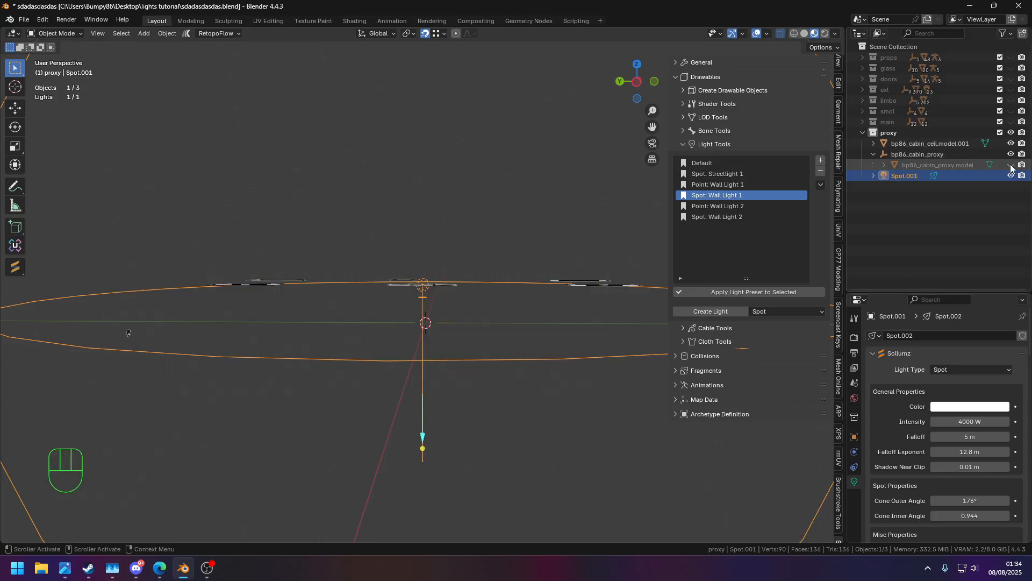
click(1011, 122)
click(1011, 112)
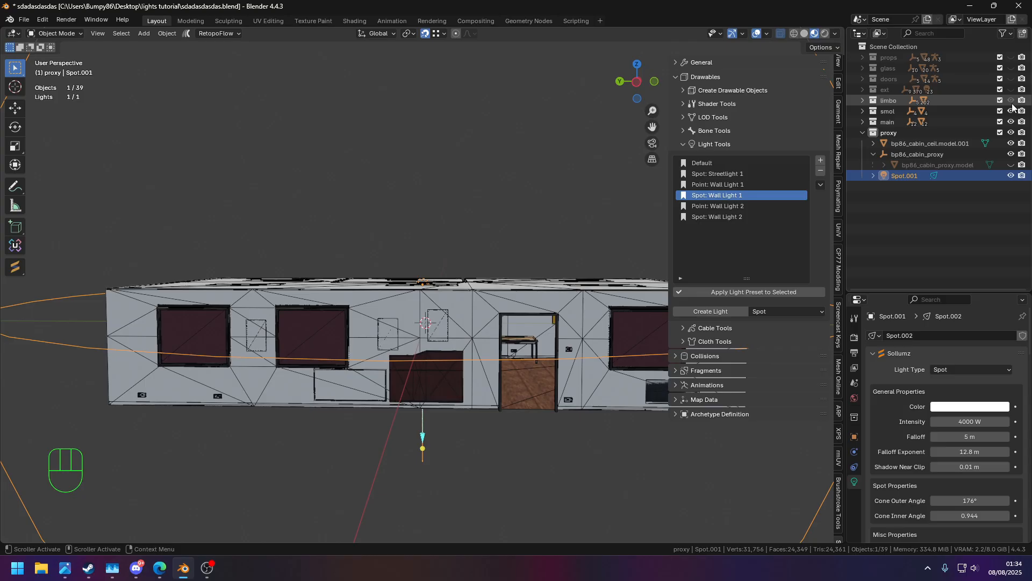
click(1011, 100)
scroll(350, 261, up, 12)
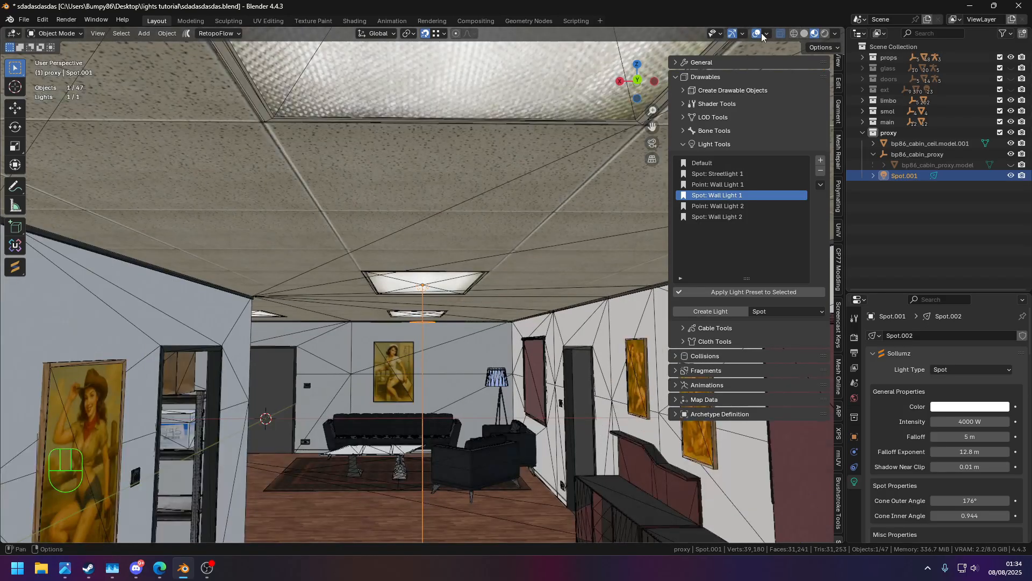
Turn off the wireframe overlay and display the cabin interior in rendered shading
click(762, 33)
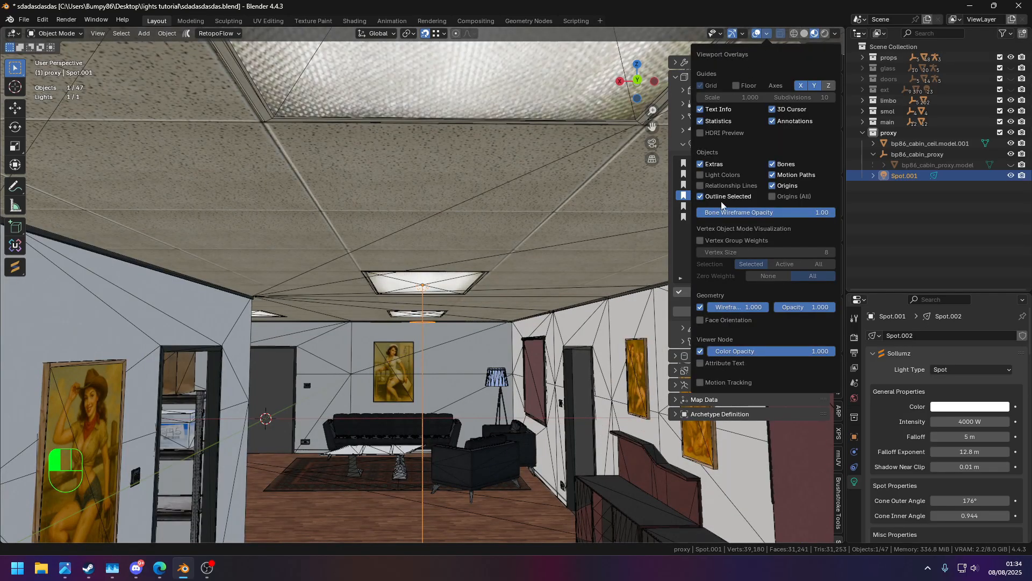
click(701, 306)
middle_drag(566, 372, 483, 269)
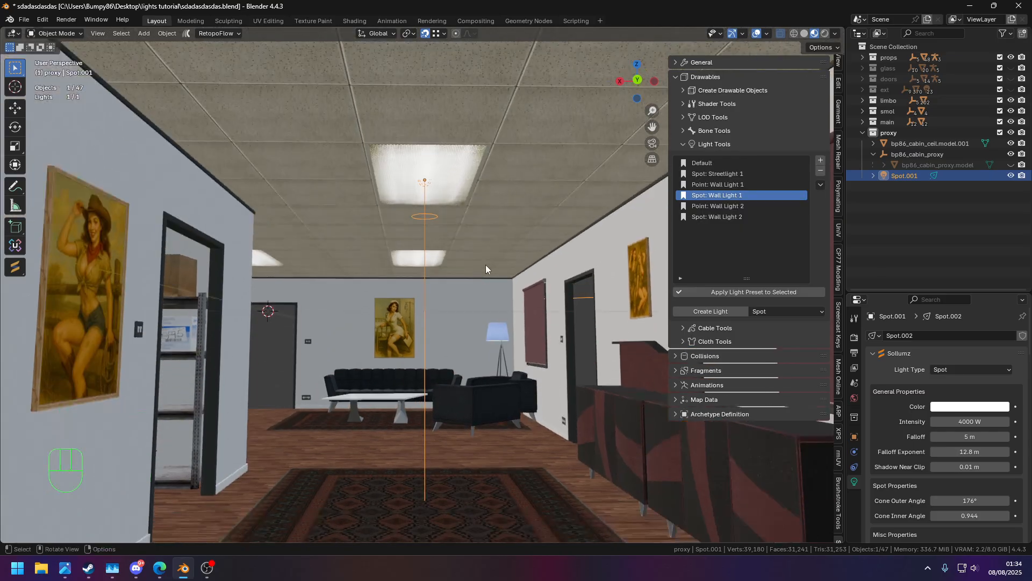
key(n)
click(825, 34)
mouse_move(592, 177)
shift+middle_down()
mouse_move(516, 211)
mouse_move(598, 192)
mouse_move(570, 244)
mouse_move(568, 285)
shift+middle_up()
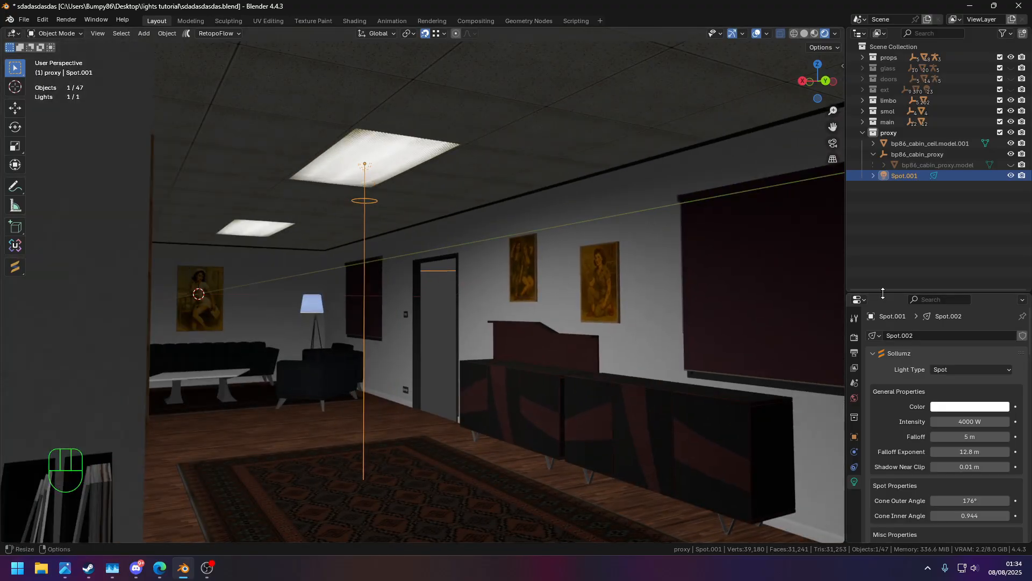
Enlarge the light's properties area and set the spot light's falloff and falloff exponent to 3 m each
drag(914, 294, 909, 201)
drag(960, 345, 952, 345)
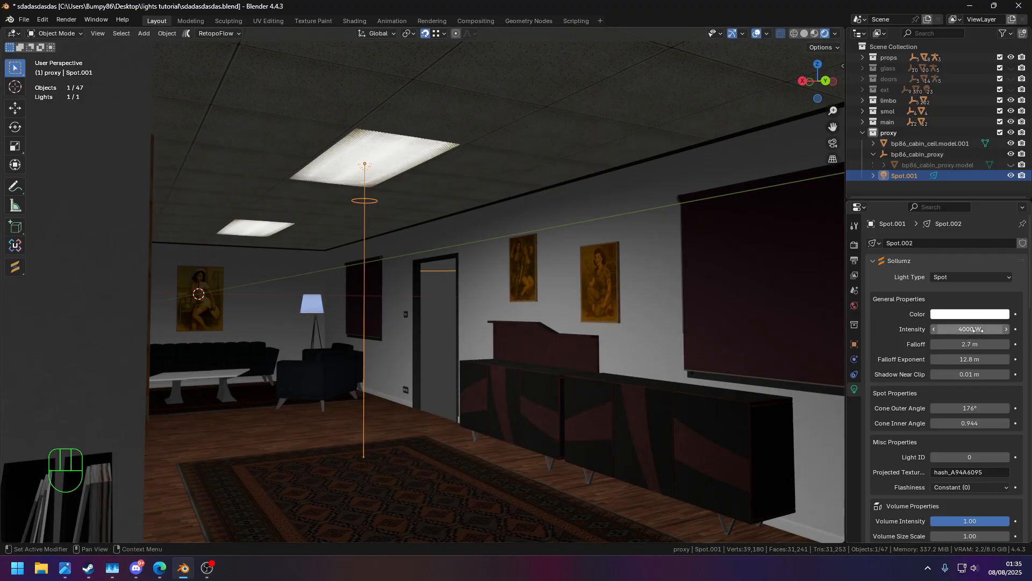
drag(970, 344, 970, 344)
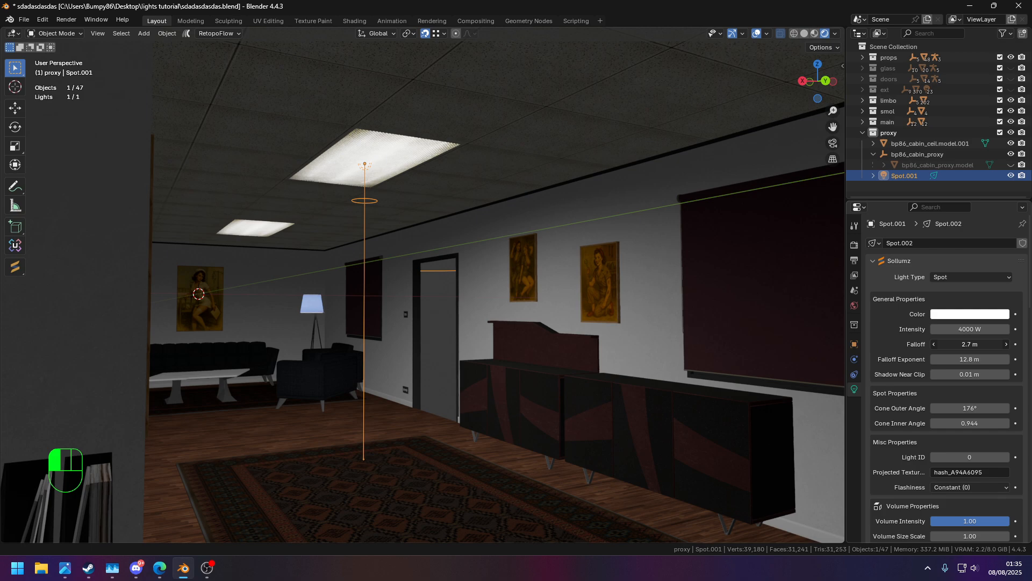
mouse_move(970, 344)
mouse_down()
mouse_move(979, 359)
mouse_move(1005, 359)
mouse_move(946, 359)
mouse_move(962, 359)
mouse_up()
click(973, 359)
text(3)
key(Return)
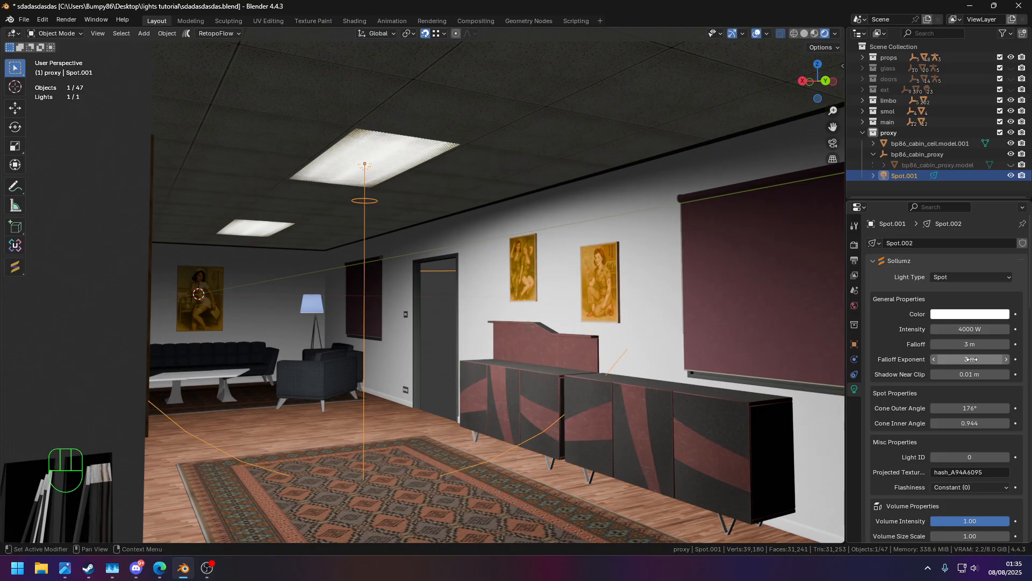
Set the spot light's intensity to 2000 W and its cone outer angle to 180°
middle_drag(699, 323, 652, 323)
click(965, 329)
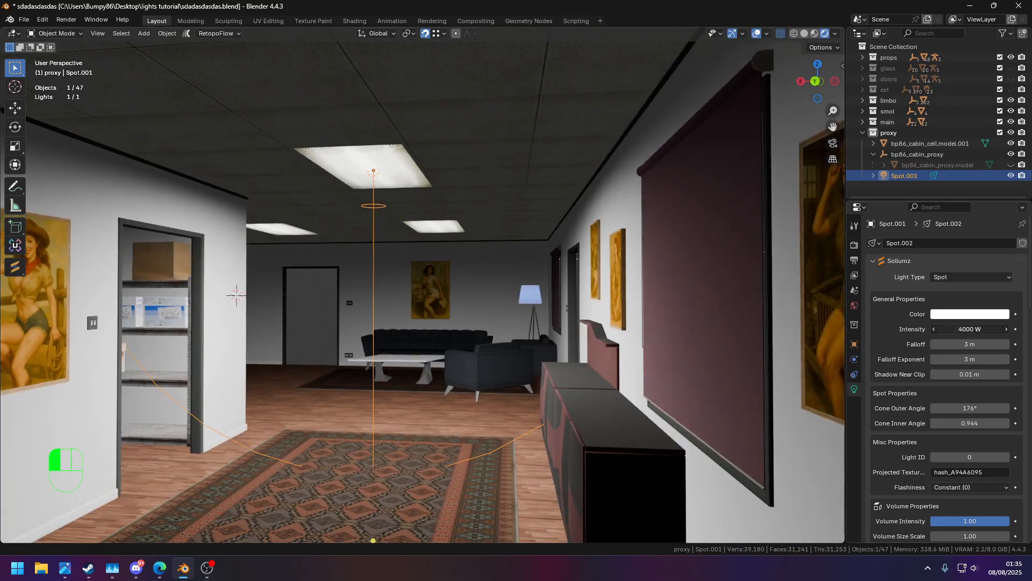
text(2000)
key(Return)
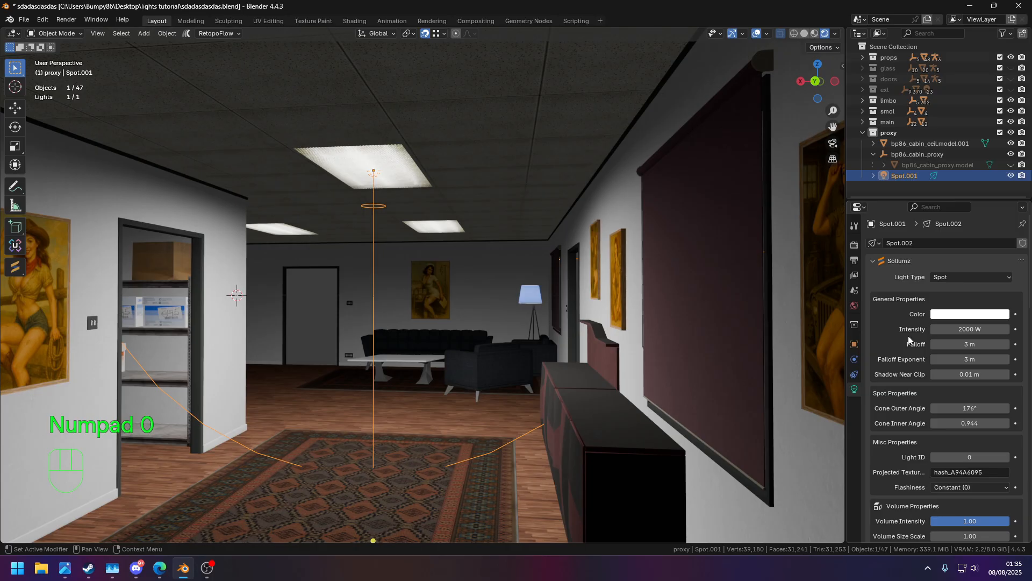
click(978, 407)
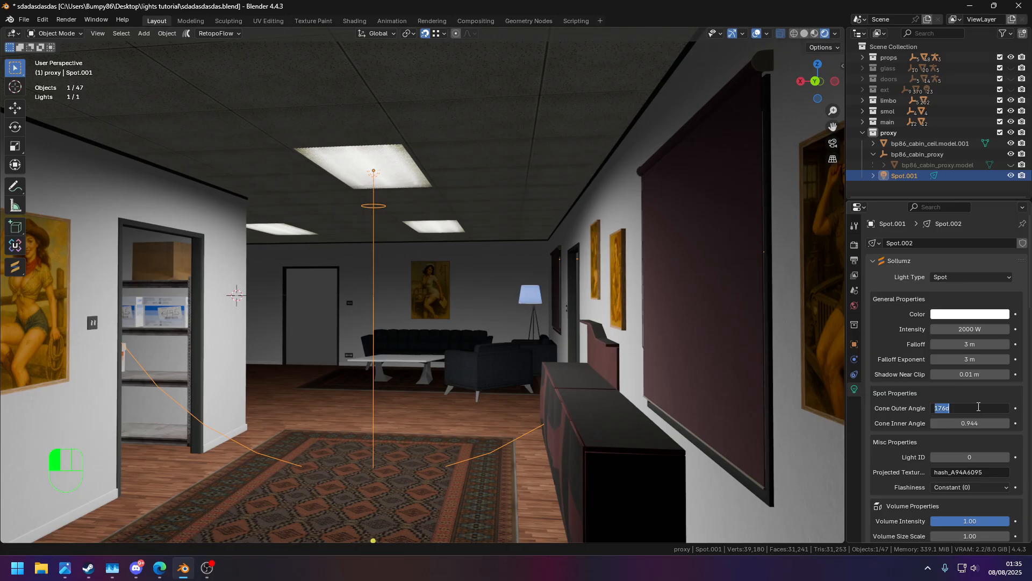
text(180)
key(Return)
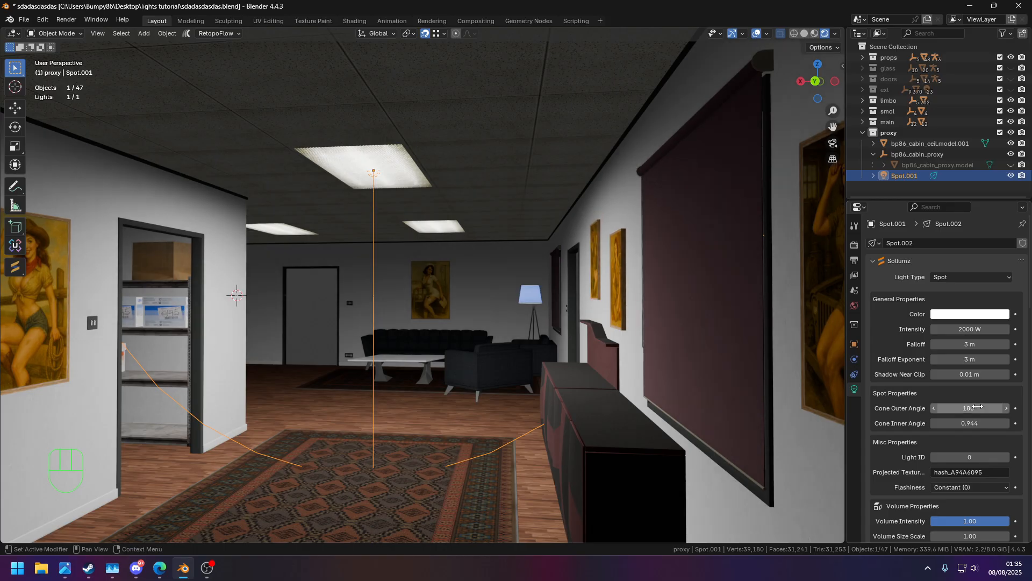
Try narrowing the spot light's cone outer angle to about 58.8° and return it to 180°
scroll(462, 317, down, 7)
middle_drag(669, 223, 558, 224)
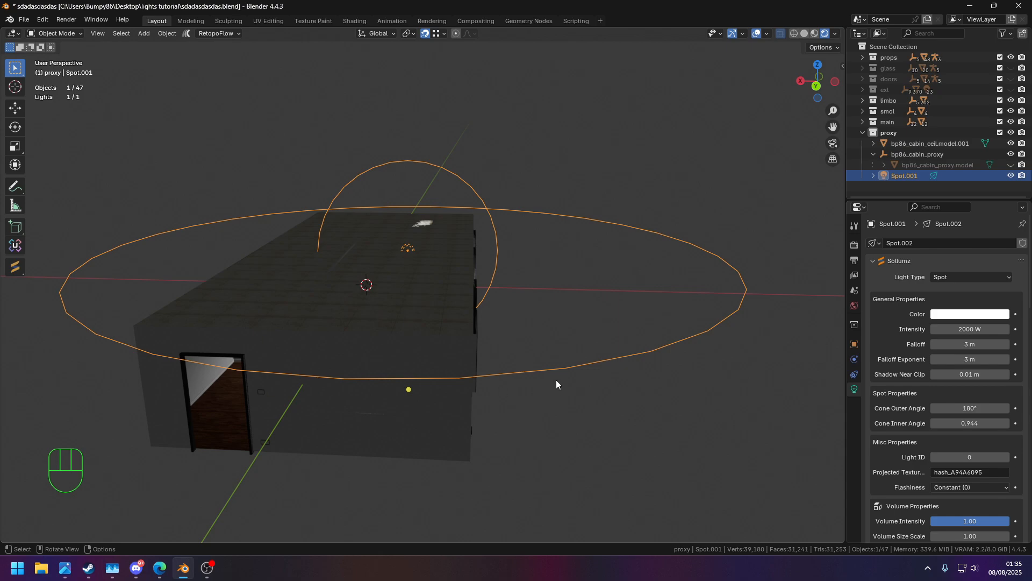
middle_drag(783, 241, 838, 312)
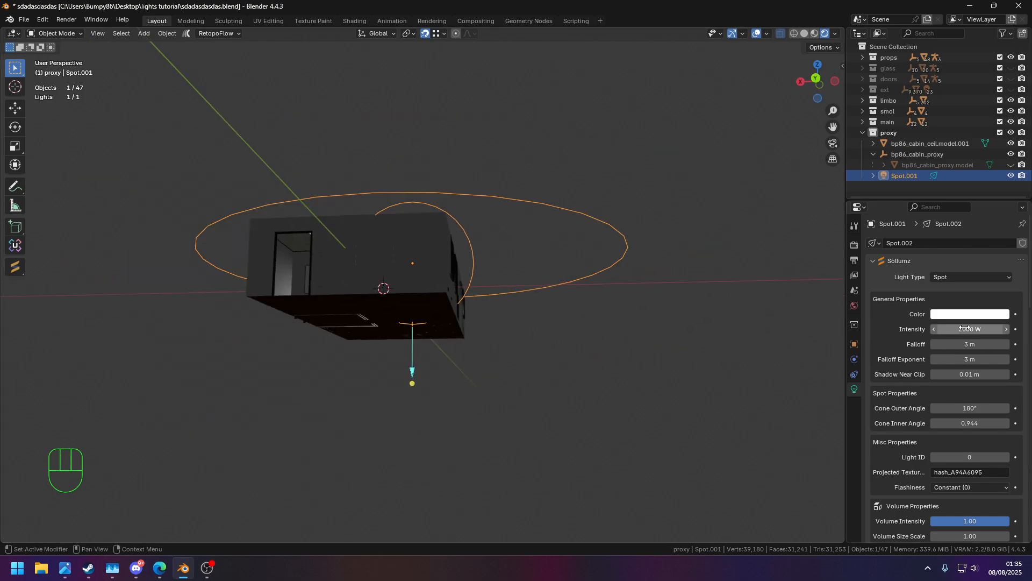
drag(970, 408, 916, 408)
middle_drag(591, 298, 537, 260)
mouse_move(525, 315)
shift+middle_down()
mouse_move(543, 221)
mouse_move(443, 292)
shift+middle_up()
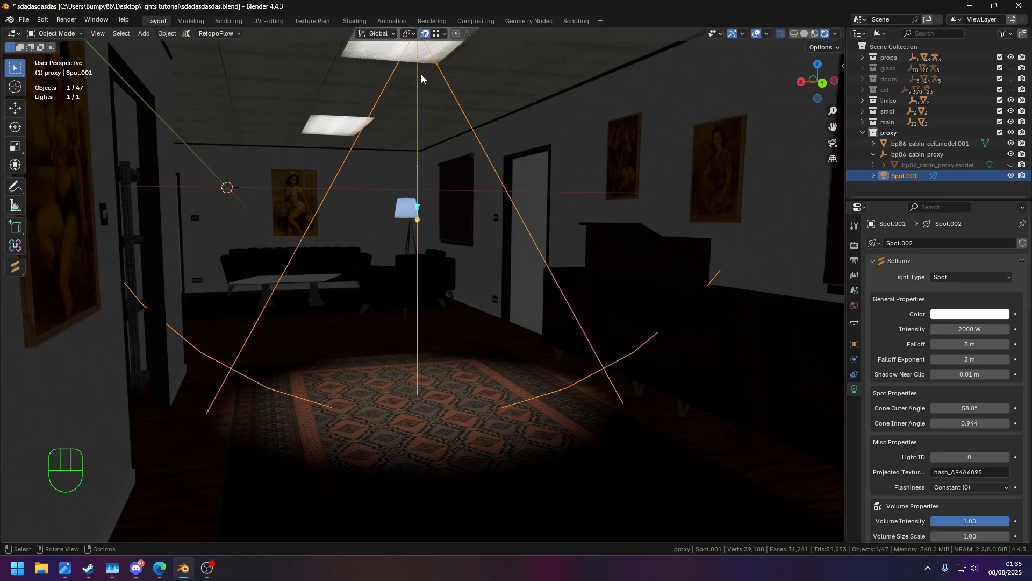
drag(966, 408, 1005, 408)
Try cone inner angles of 1 and 0 on the spot light to compare the edge softness
click(976, 427)
text(1)
key(Return)
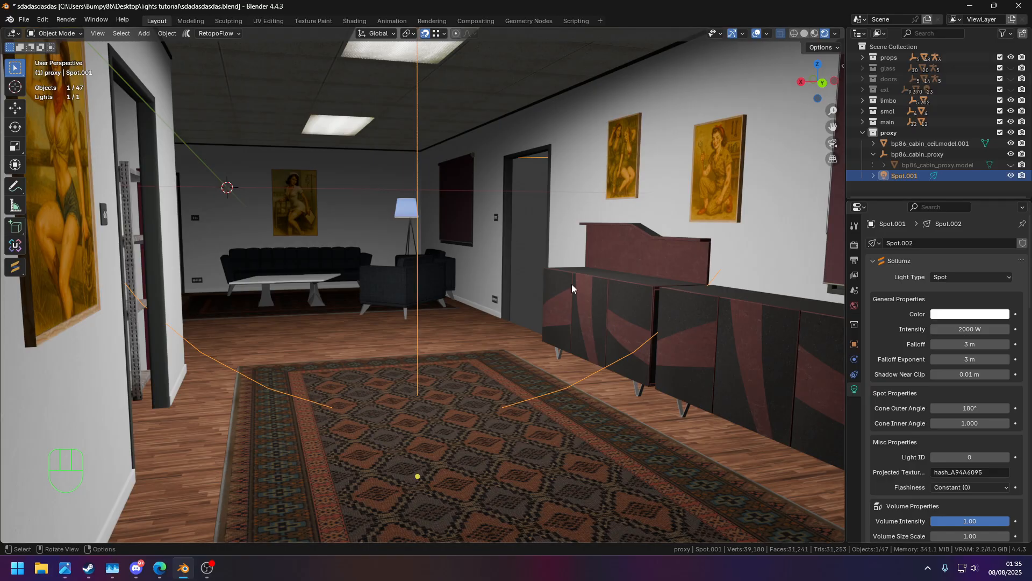
middle_drag(669, 117, 479, 131)
click(978, 424)
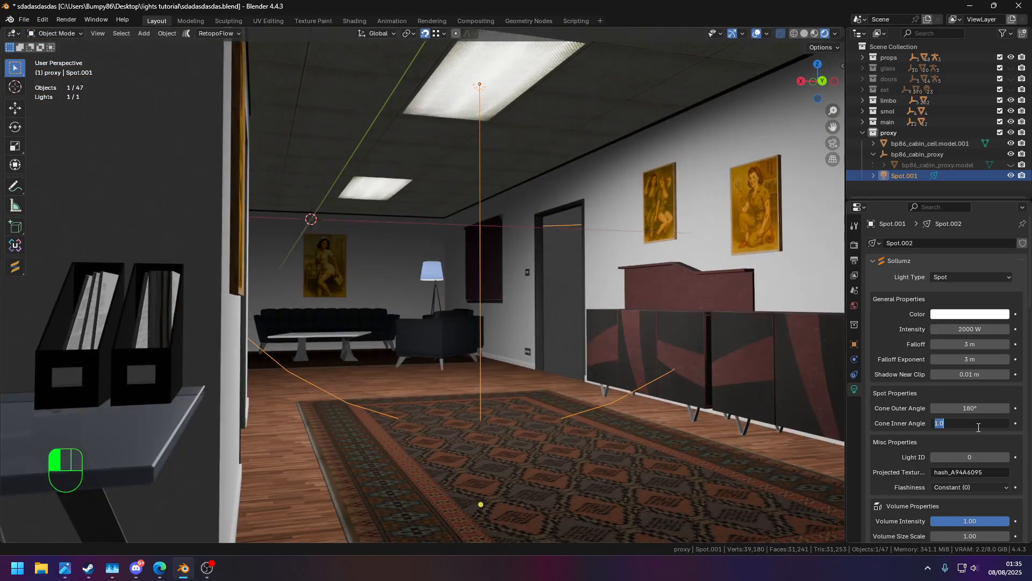
text(0)
key(Return)
Set the spot light's cone inner angle to 0.5
middle_drag(555, 192, 598, 126)
click(963, 423)
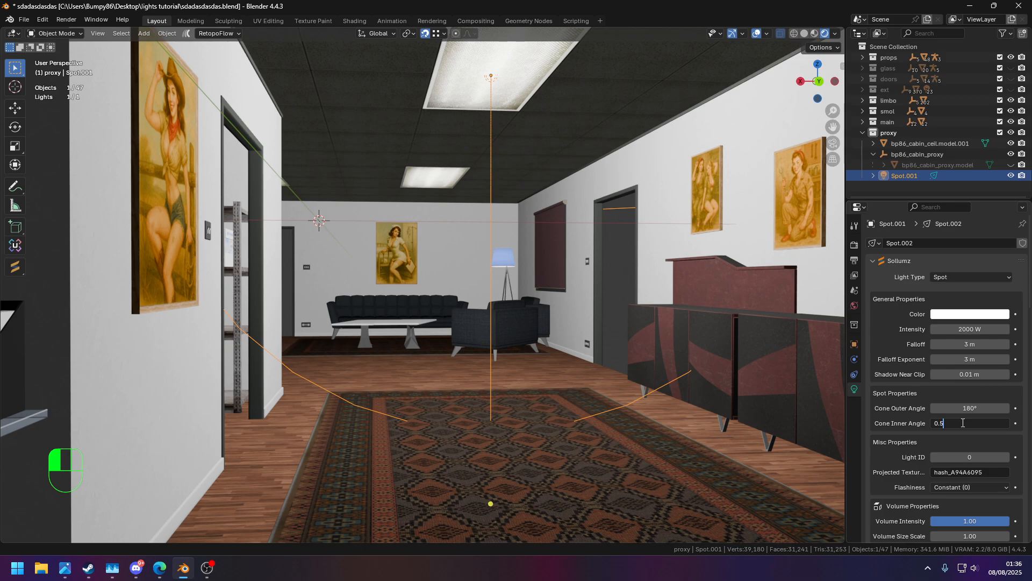
key(Return)
Examine how the spot light illuminates the room from both sides, including the area around the floor lamp beside the sofas
middle_drag(540, 226, 509, 233)
shift+middle_drag(379, 213, 433, 240)
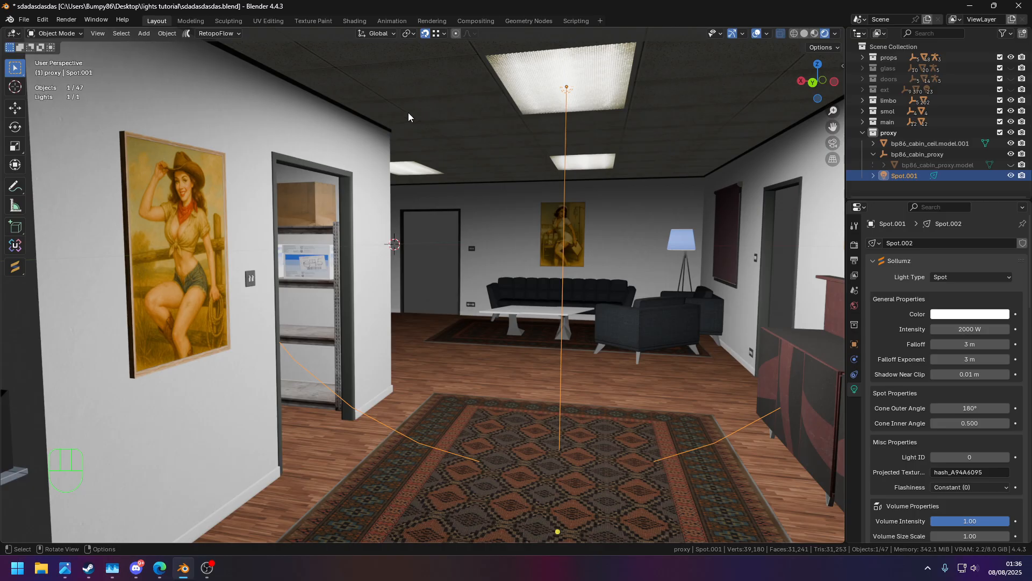
middle_drag(484, 120, 548, 127)
shift+middle_drag(627, 104, 506, 113)
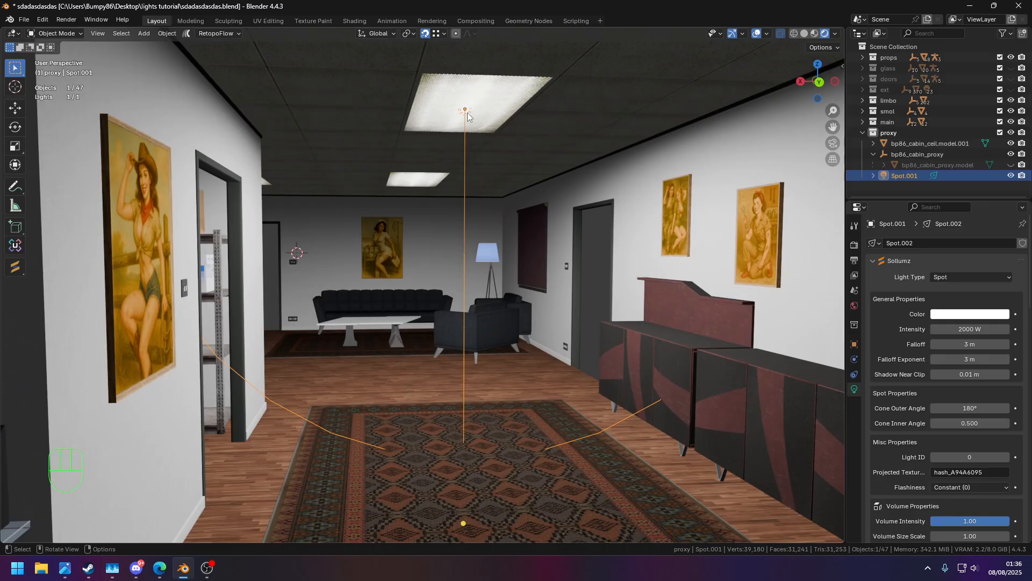
shift+middle_drag(593, 134, 516, 128)
middle_drag(359, 125, 540, 129)
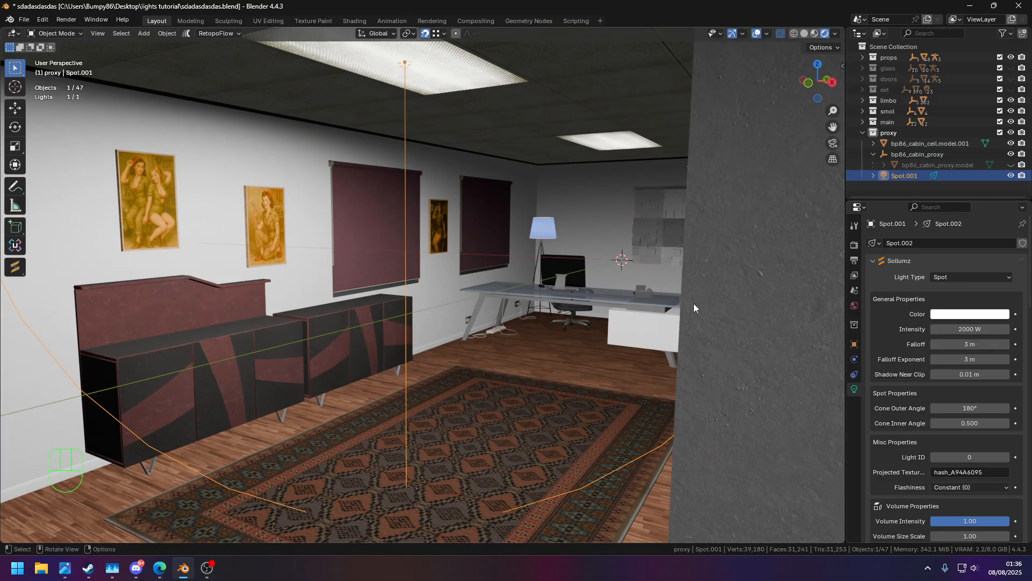
shift+middle_drag(251, 196, 434, 201)
shift+middle_drag(214, 236, 556, 191)
click(556, 191)
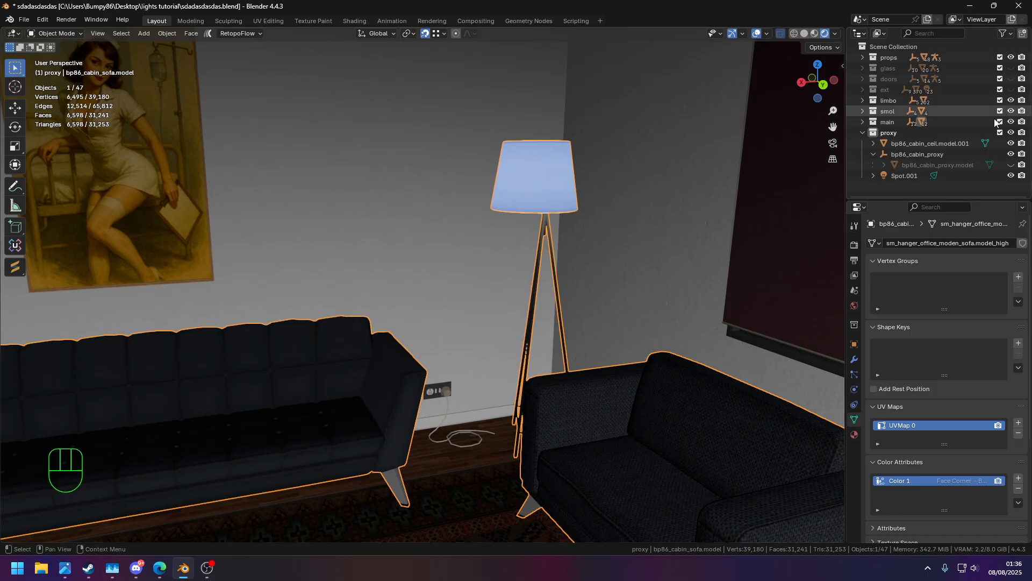
Hide the main, smol and limbo collections as well as the spot light
drag(1011, 122, 1012, 104)
middle_drag(537, 177, 632, 209)
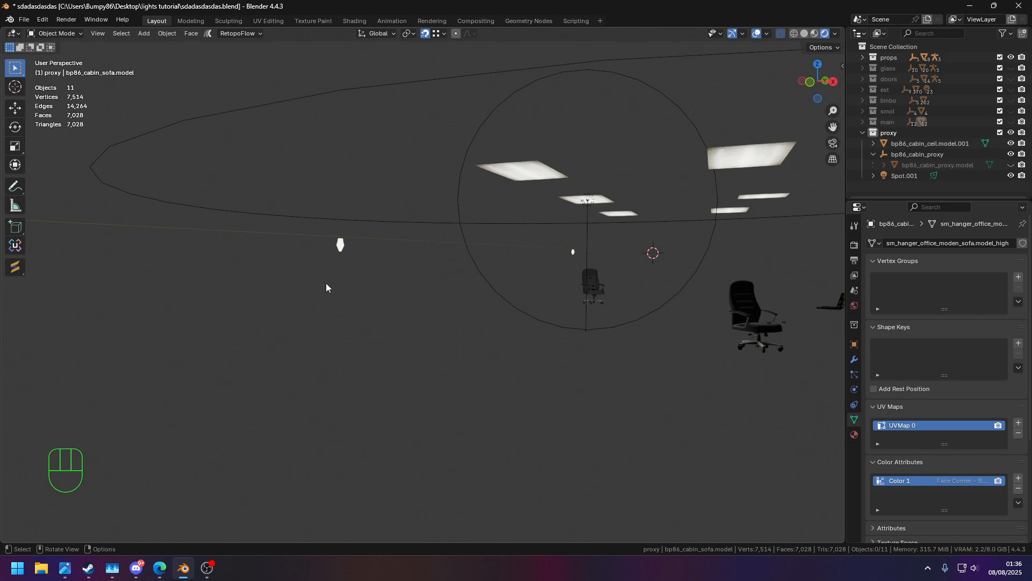
click(684, 104)
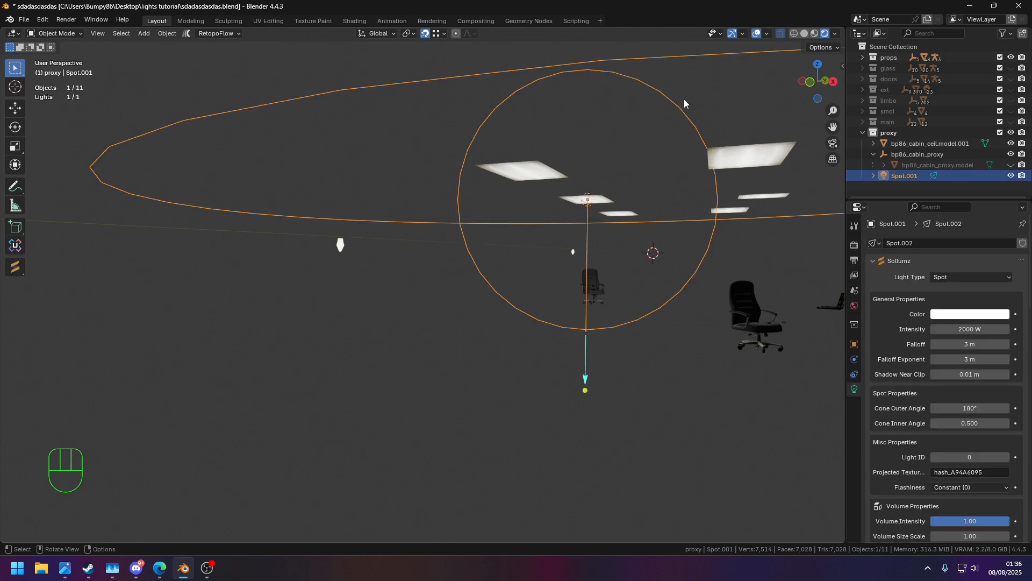
key(h)
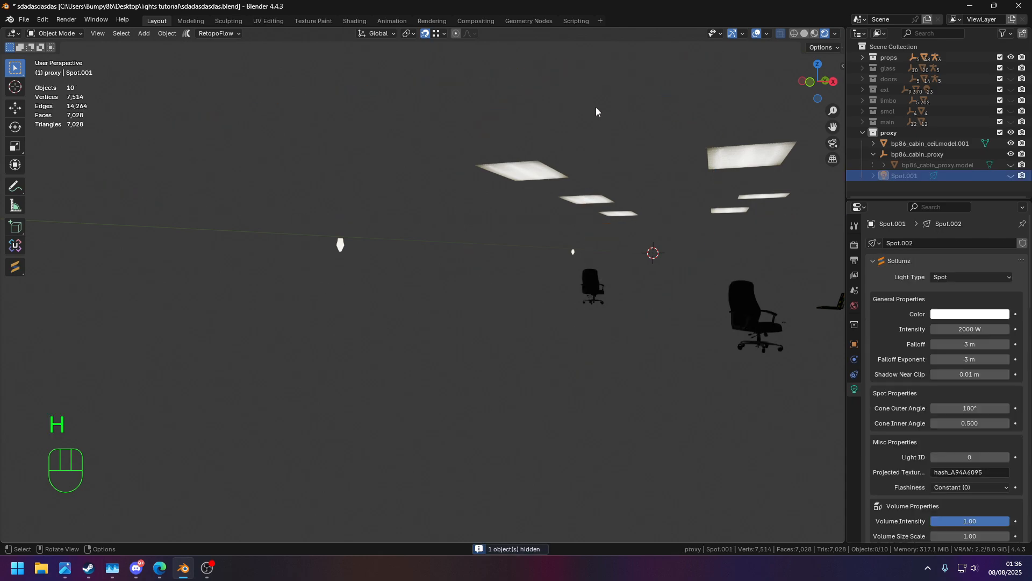
Create a Sollumz light of type Capsule in the proxy collection
click(886, 133)
key(n)
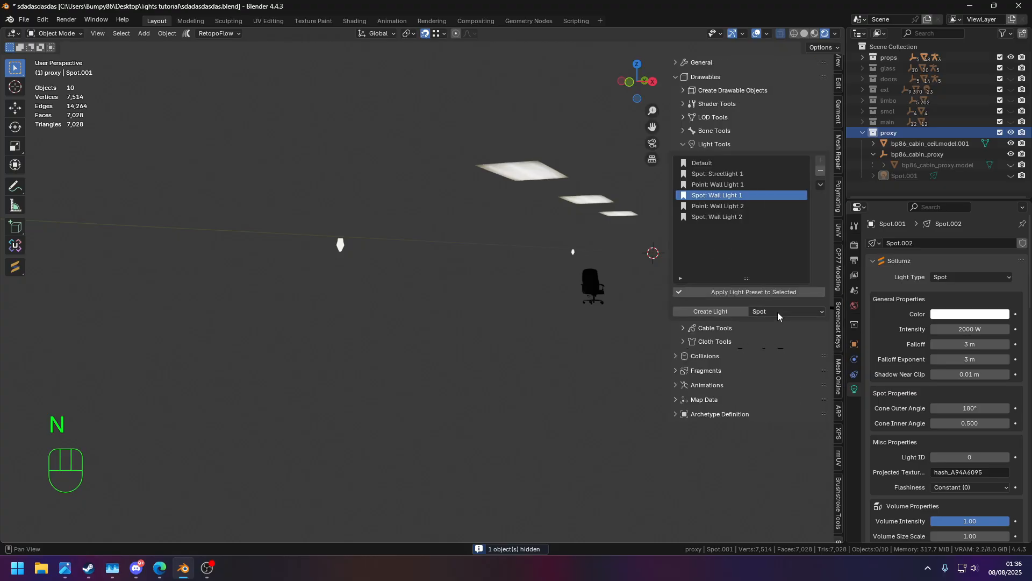
click(778, 311)
click(773, 359)
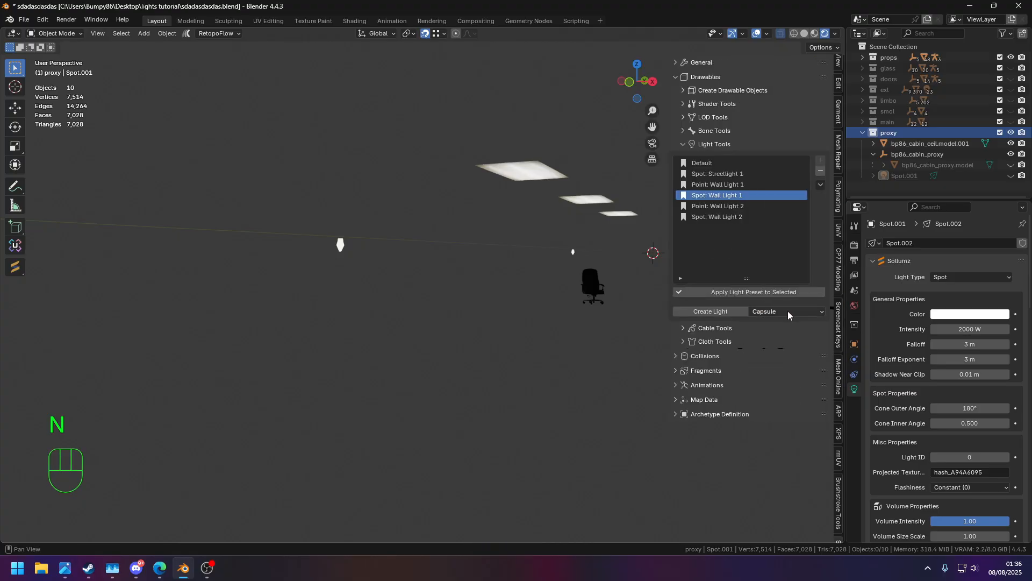
click(710, 311)
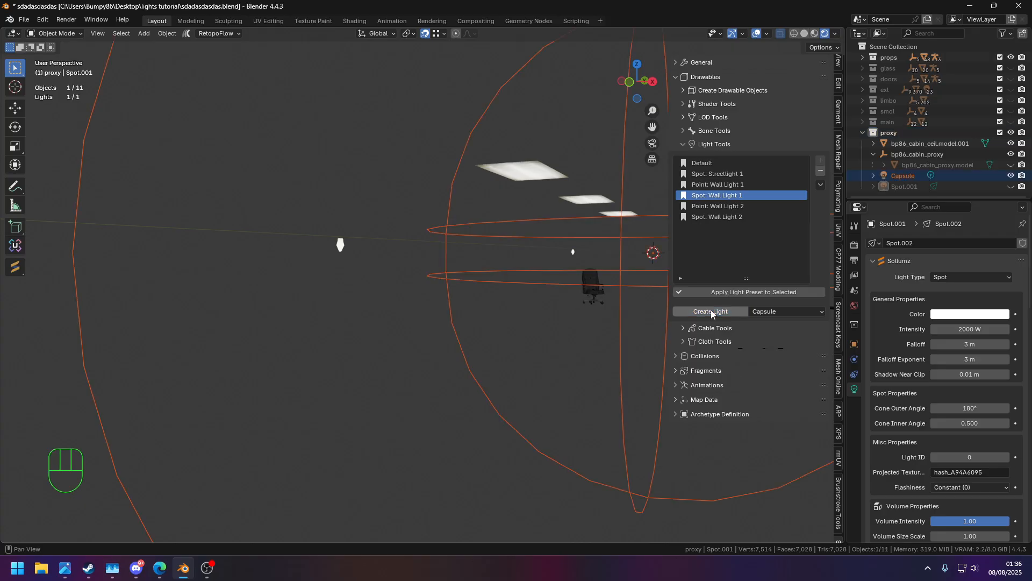
scroll(421, 254, down, 4)
Reduce the capsule light's falloff to 0.41 m and stretch its extent to 2.6 m
click(551, 260)
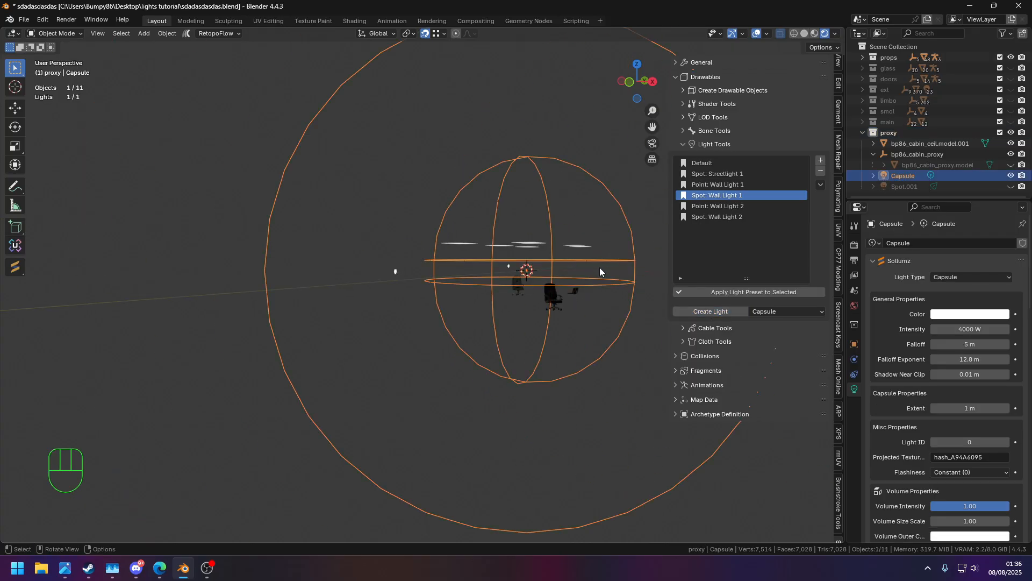
middle_drag(600, 268, 643, 272)
drag(581, 269, 488, 271)
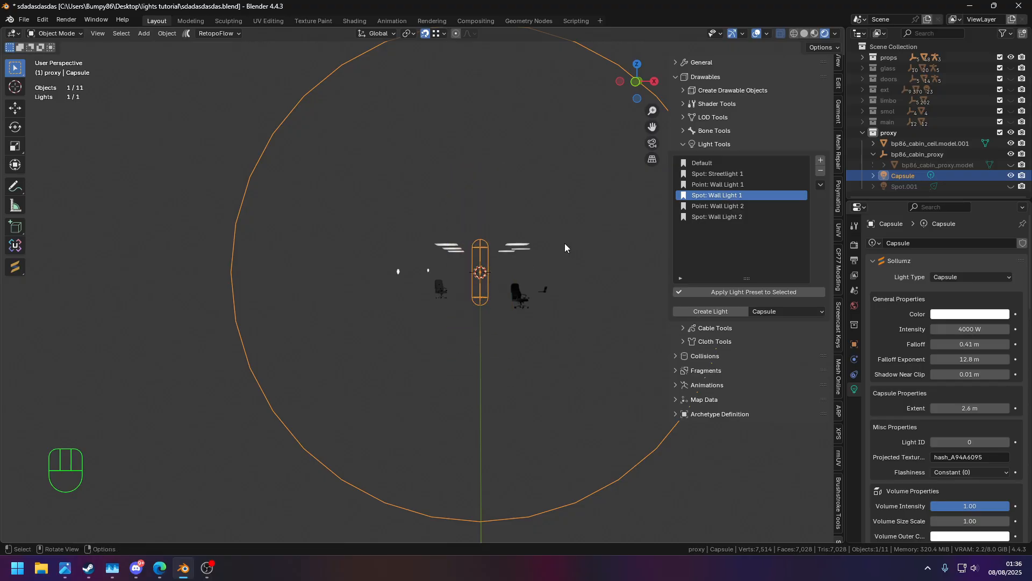
Move the capsule light onto the floor lamp's bulb, about -3.21 m in X and -7.41 m in Y
middle_drag(569, 242, 461, 262)
scroll(460, 262, up, 5)
middle_drag(371, 258, 436, 211)
scroll(344, 186, up, 3)
middle_drag(340, 184, 400, 183)
shift+middle_drag(425, 180, 473, 217)
scroll(425, 168, up, 3)
key(h)
key(ctrl+z)
key(g)
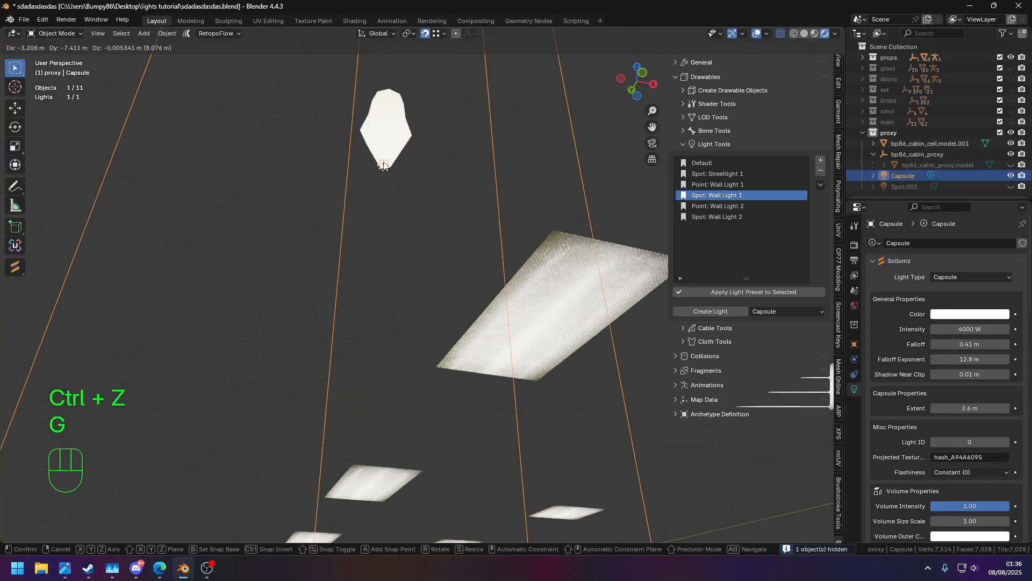
click(429, 143)
Turn on the wireframe overlay and check the capsule light's snapping to the centre of the lamp bulb
key(KP_Decimal)
middle_drag(430, 143, 505, 183)
scroll(411, 215, up, 7)
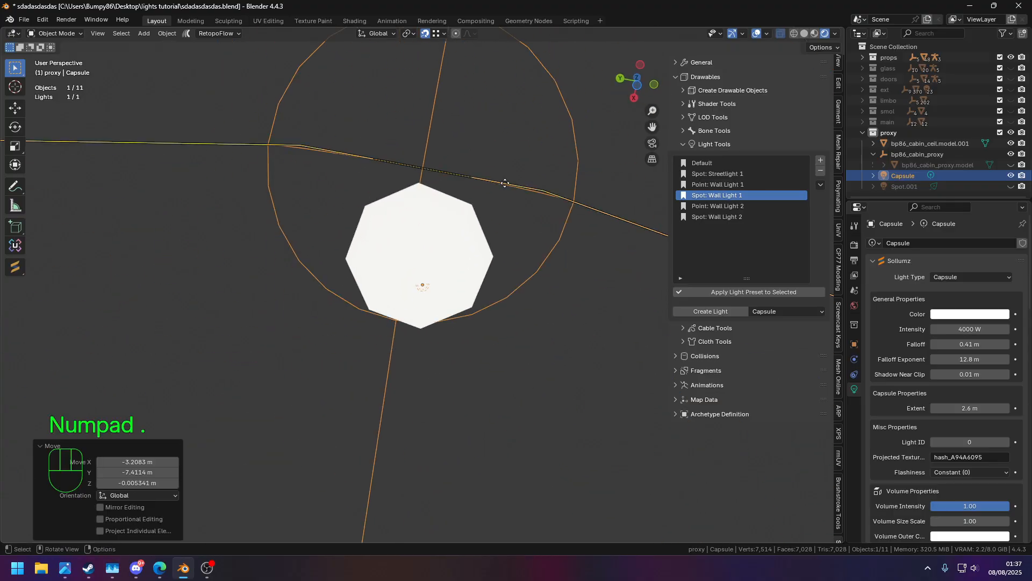
click(767, 33)
click(699, 295)
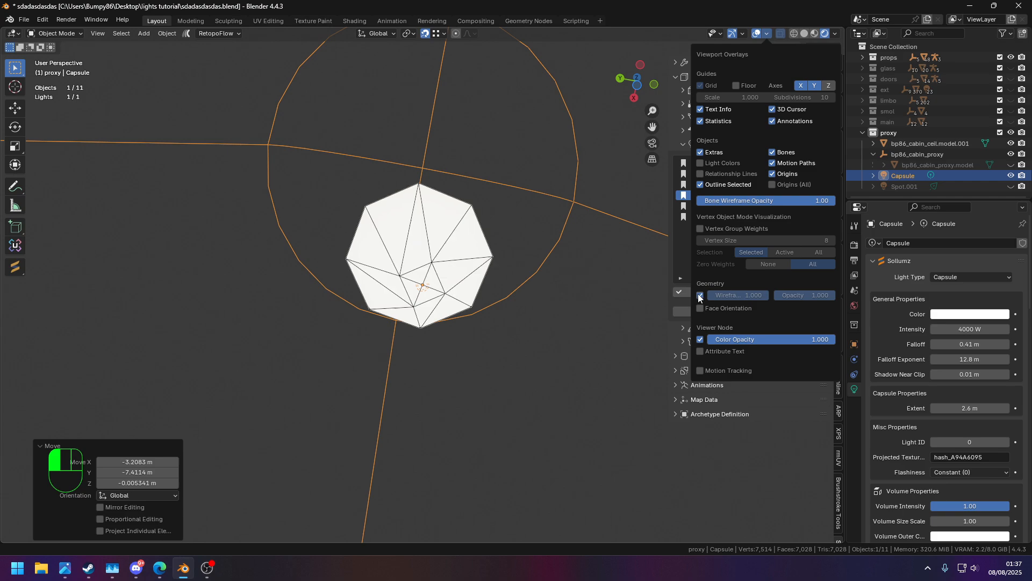
key(g)
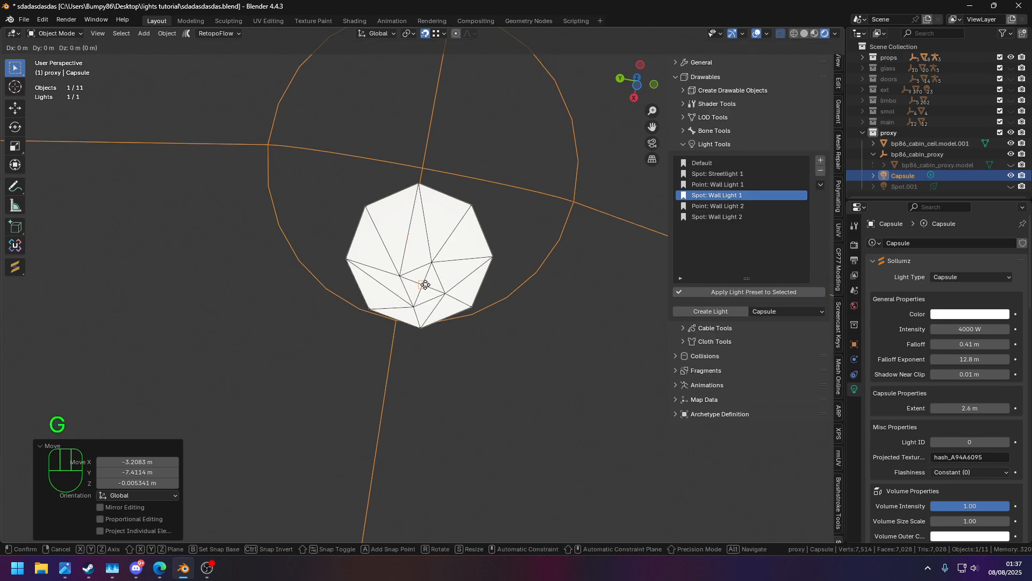
click(427, 285)
Make the main collection visible around the capsule light
scroll(401, 197, down, 10)
middle_drag(376, 164, 475, 257)
scroll(461, 235, down, 5)
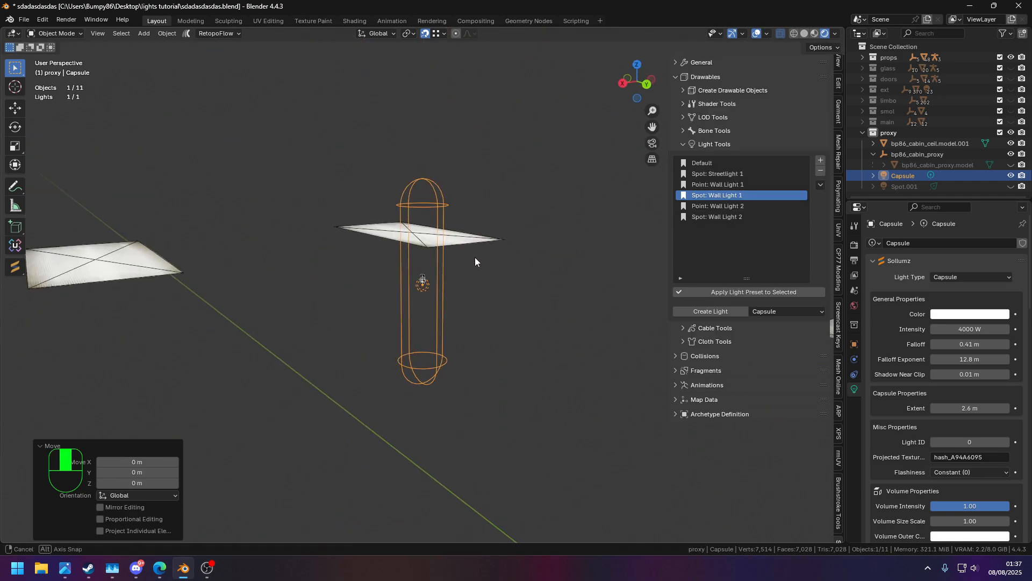
click(1011, 122)
Shorten the capsule light's extent to 1.8 m and lower it about 0.68 m along Z around the floor lamp
scroll(249, 196, up, 8)
middle_drag(249, 196, 402, 126)
drag(422, 96, 422, 144)
key(g)
key(z)
click(426, 163)
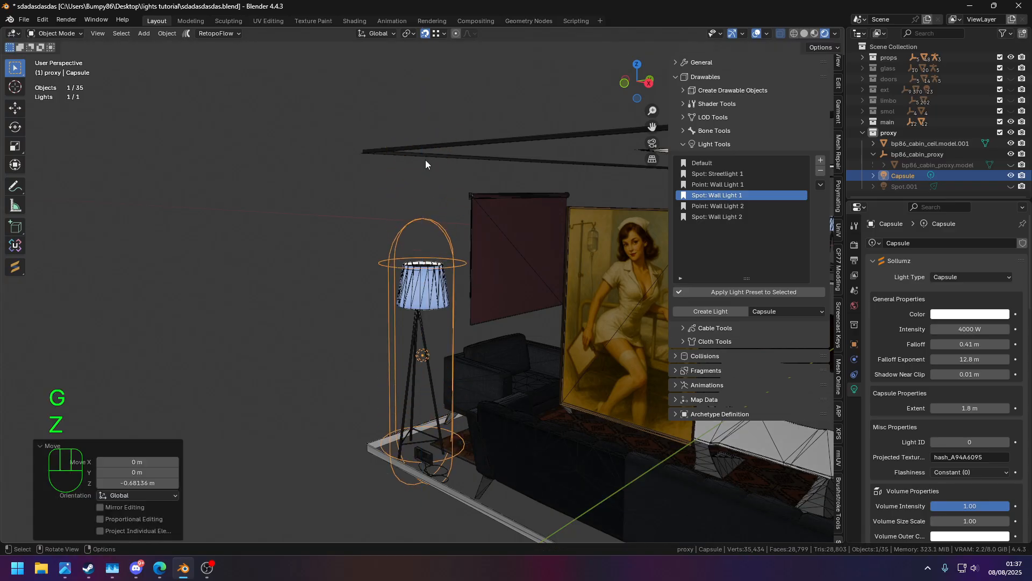
Shorten the capsule light's extent to 1.5 m and raise it about 0.06 m along Z around the floor lamp
drag(424, 221, 425, 234)
key(g)
key(z)
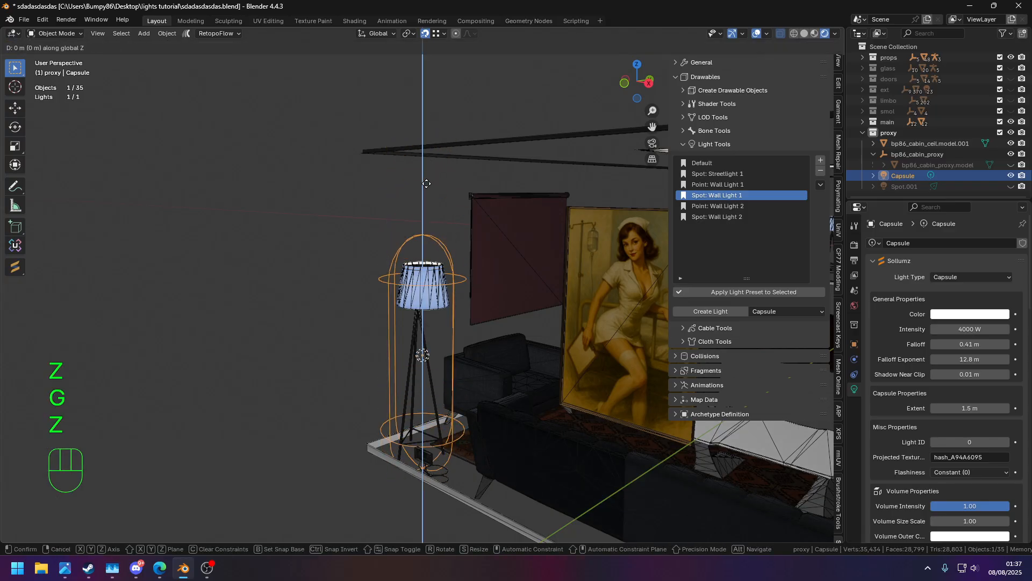
click(426, 176)
middle_drag(427, 176, 373, 176)
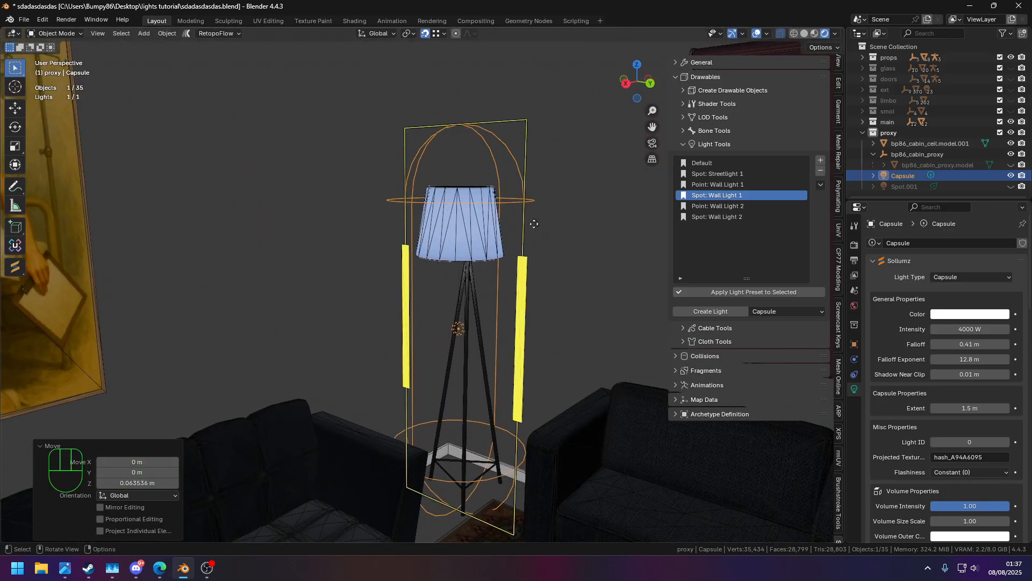
scroll(581, 260, down, 6)
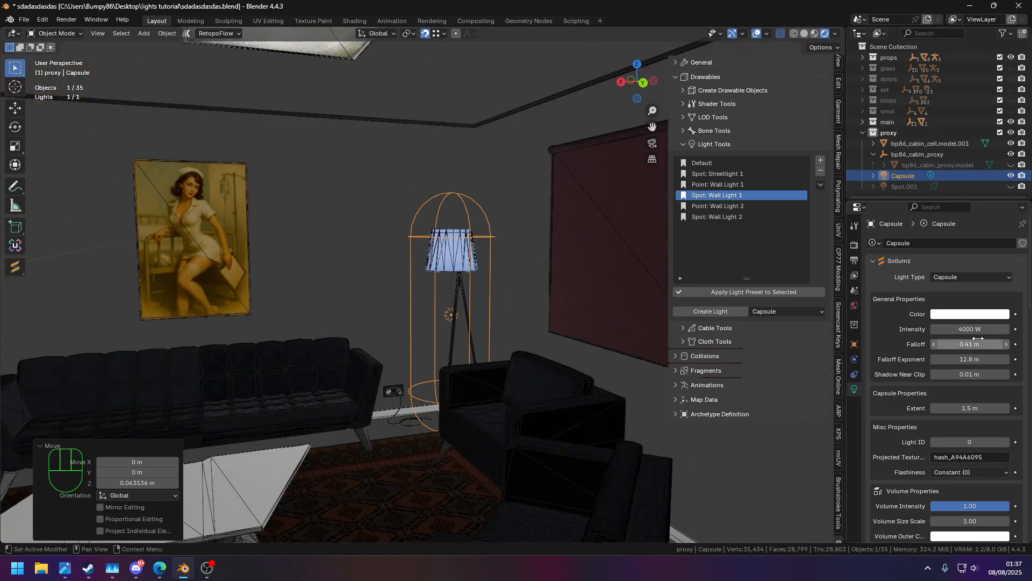
scroll(913, 360, down, 10)
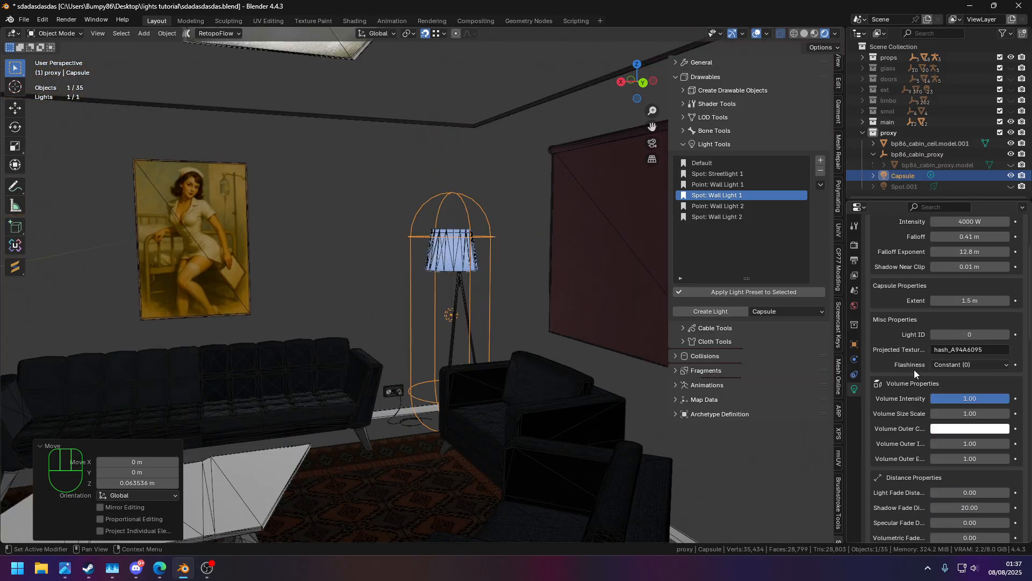
scroll(913, 330, up, 5)
scroll(913, 330, up, 4)
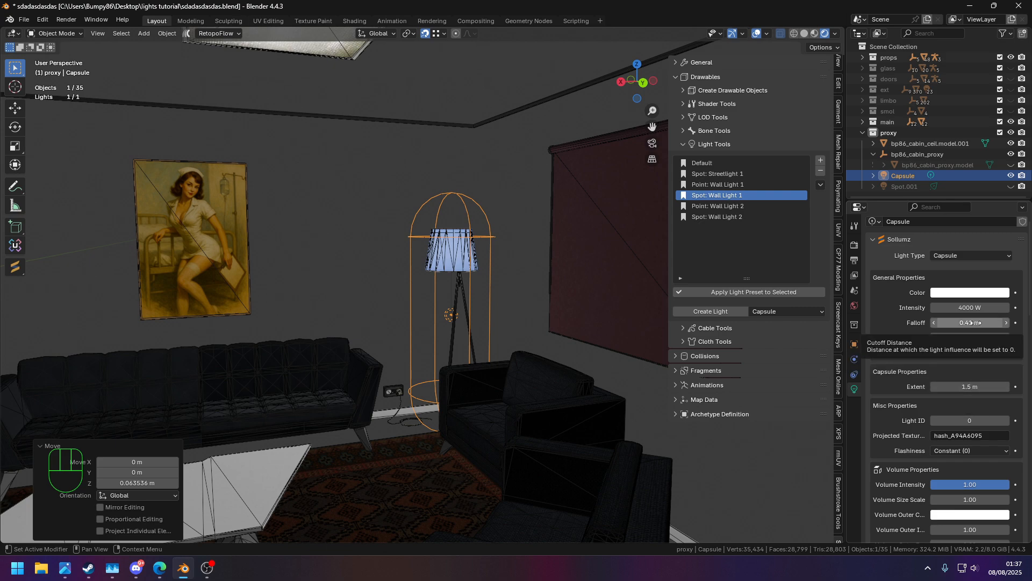
Make the smol and limbo collections visible around the lamp and turn off the wireframe overlay
click(1011, 110)
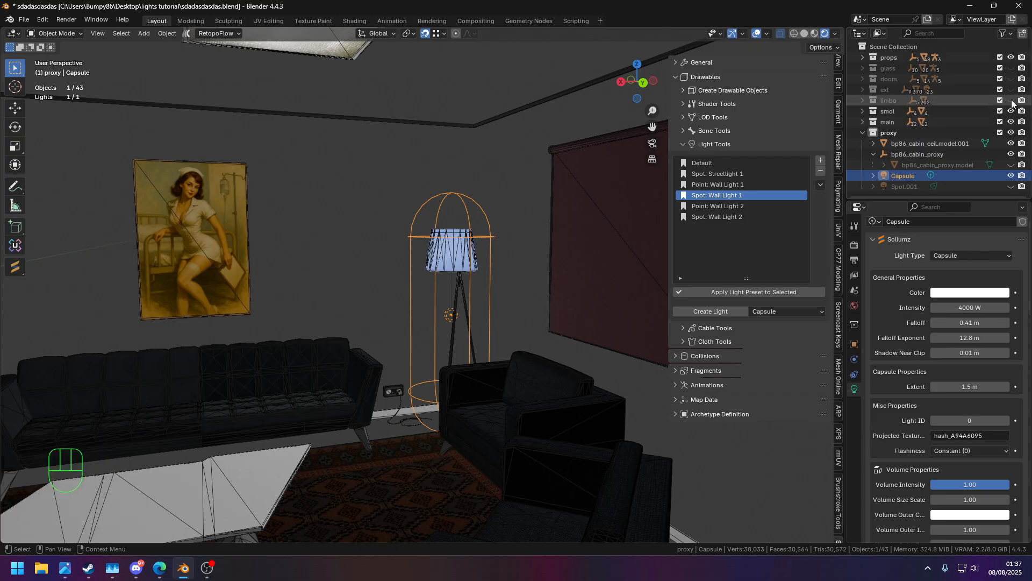
click(1012, 100)
middle_drag(550, 242, 569, 240)
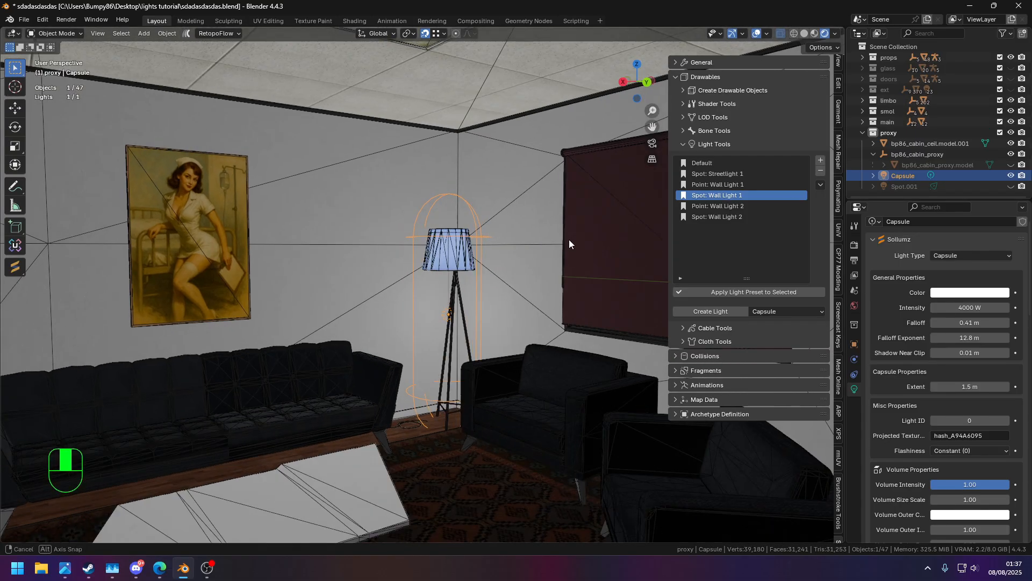
click(766, 34)
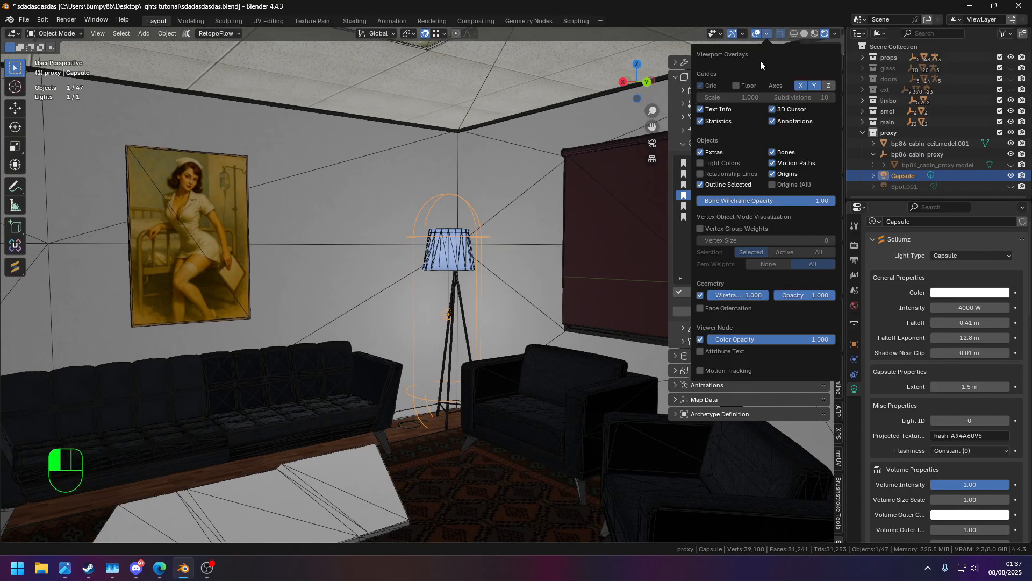
click(700, 295)
shift+middle_drag(492, 174, 806, 81)
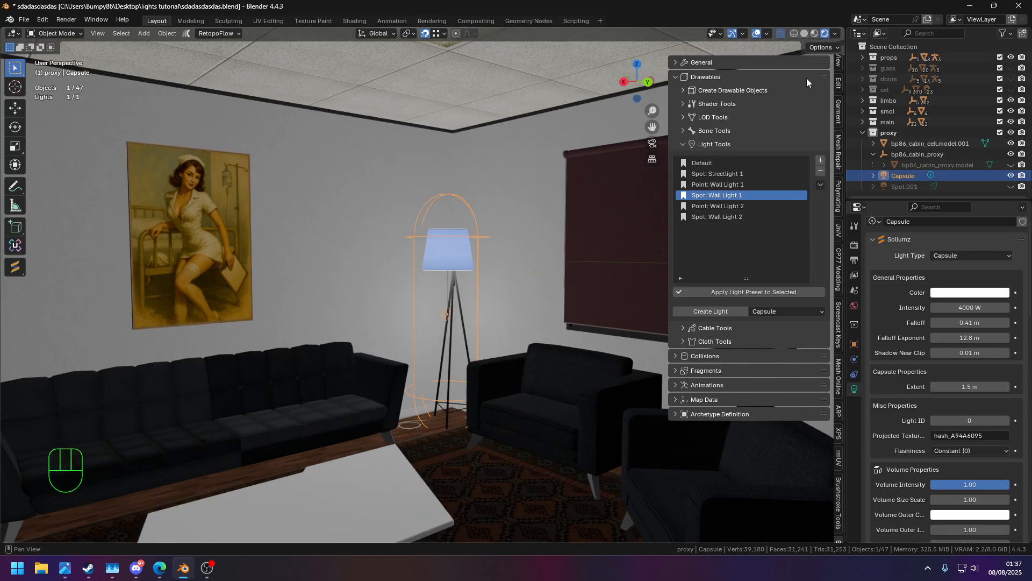
Widen the capsule light's falloff to 0.83 m in material preview, then return to rendered shading
click(815, 34)
middle_drag(570, 143, 648, 185)
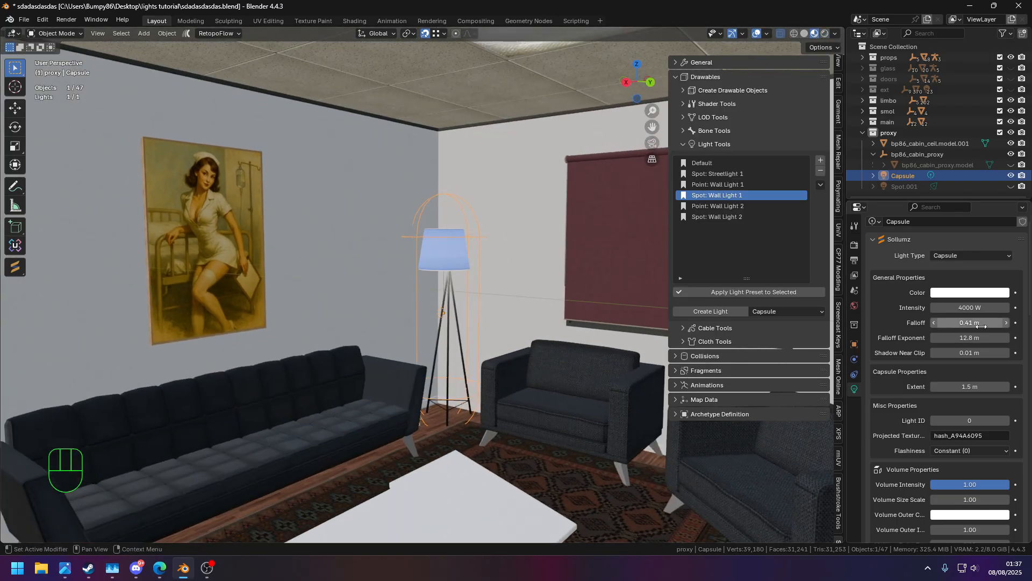
drag(968, 323, 1003, 323)
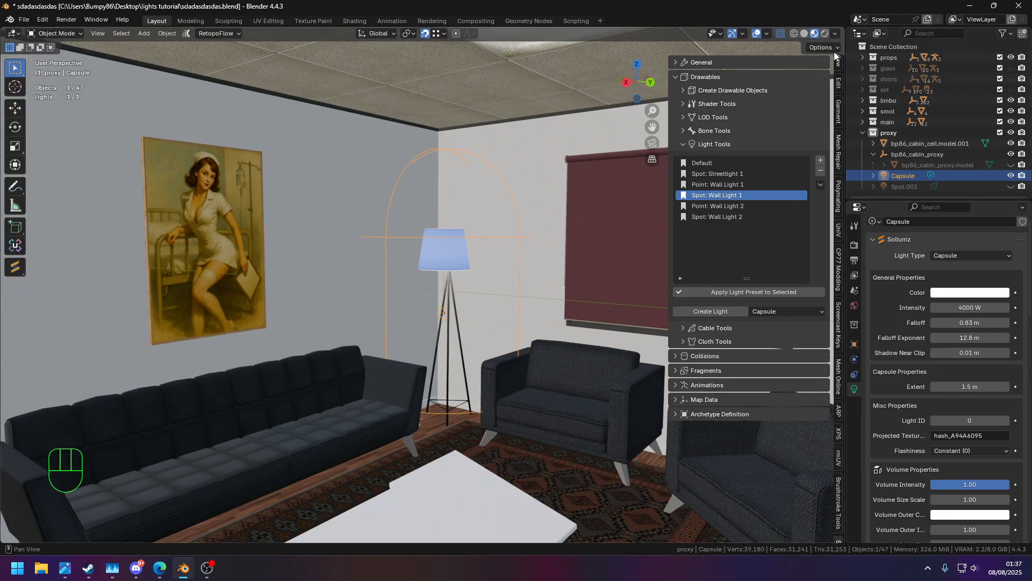
click(824, 33)
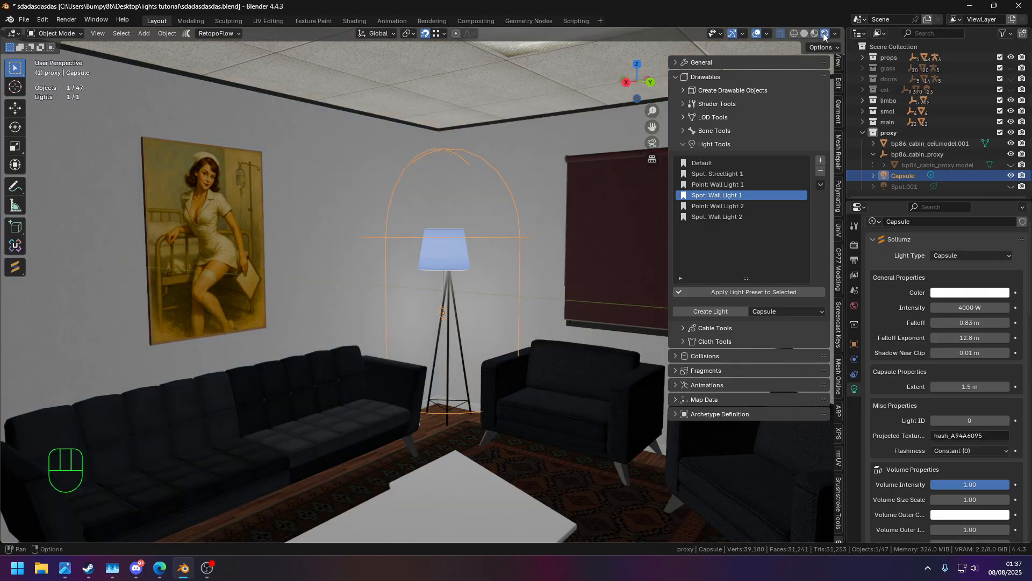
Set the capsule light's falloff exponent to 15 m
mouse_move(970, 338)
mouse_down()
mouse_move(993, 338)
mouse_move(973, 338)
mouse_up()
click(973, 340)
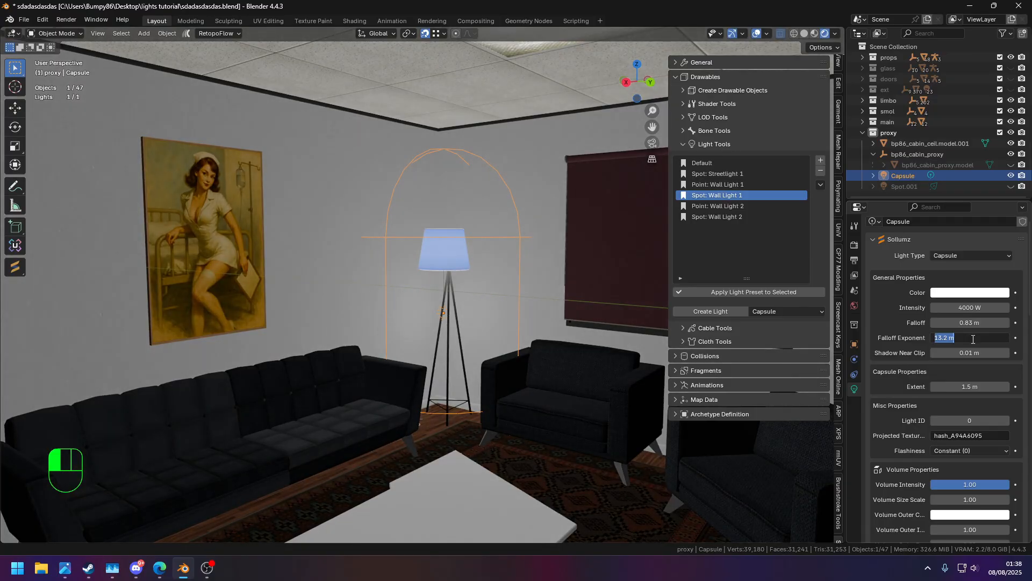
key(Return)
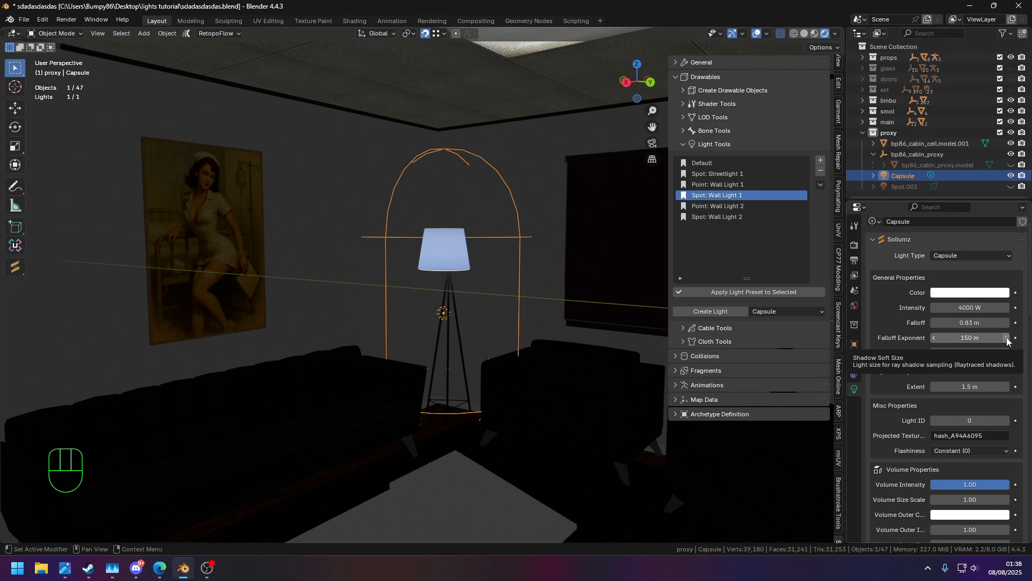
click(984, 338)
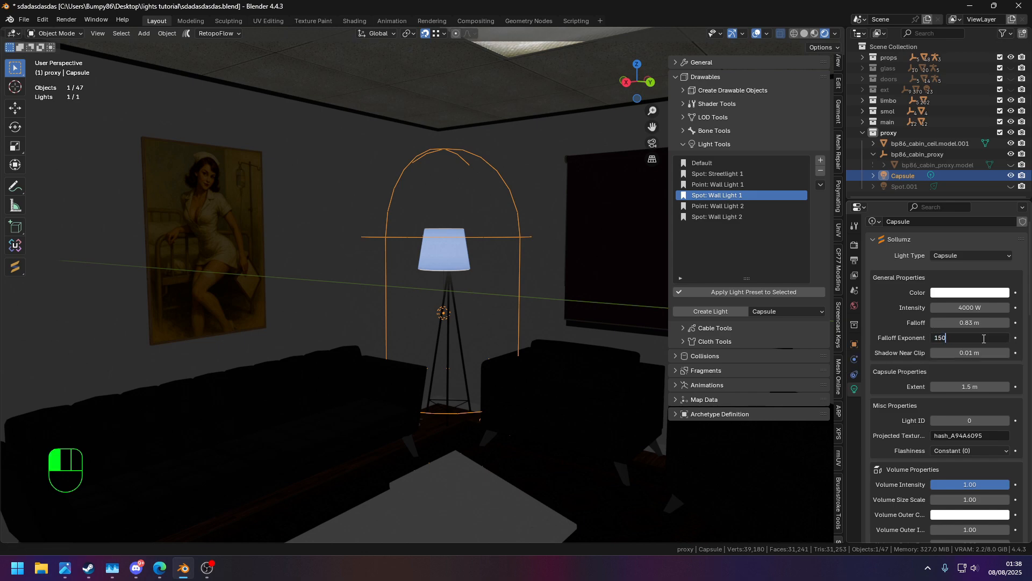
key(BackSpace)
key(Return)
Examine the floor lamp corner from across the cabin with both the capsule light and the ceiling spot light visible
mouse_move(457, 269)
middle_down()
mouse_move(424, 258)
mouse_move(416, 273)
mouse_move(440, 257)
middle_up()
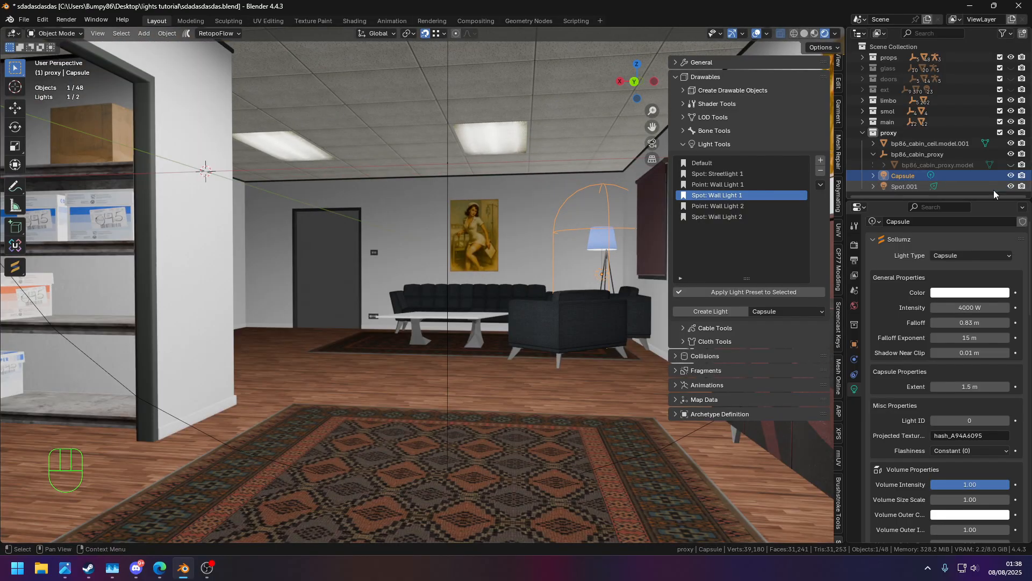
scroll(470, 212, down, 5)
scroll(468, 210, up, 3)
shift+middle_drag(465, 208, 455, 214)
scroll(455, 214, up, 2)
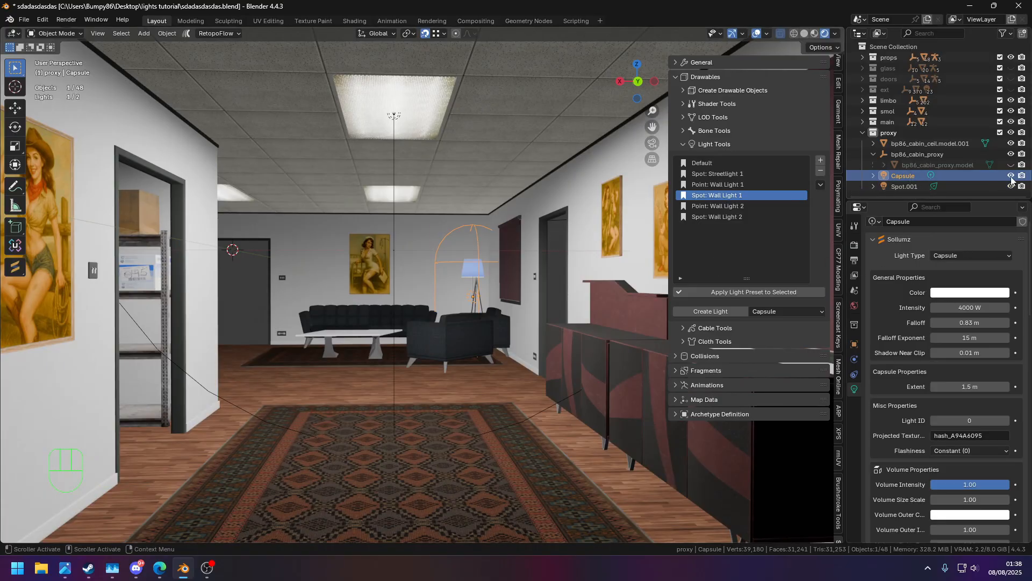
Hide the Capsule and Spot.001 lights together with the main, smol and limbo collections to isolate the lamp bulb
drag(1011, 176, 1012, 187)
scroll(489, 250, up, 2)
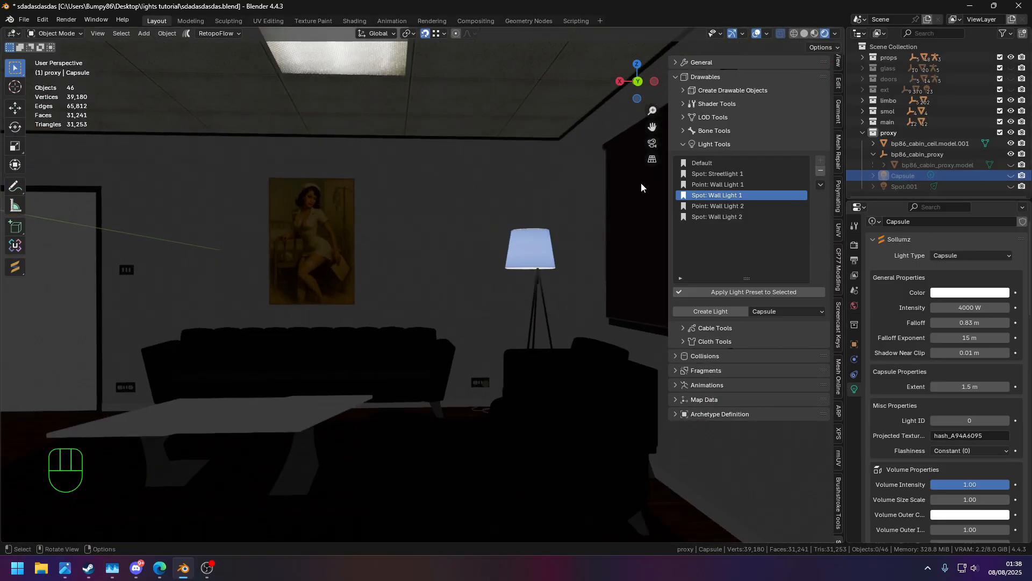
click(1011, 123)
click(1011, 111)
click(1011, 101)
middle_drag(473, 175, 522, 175)
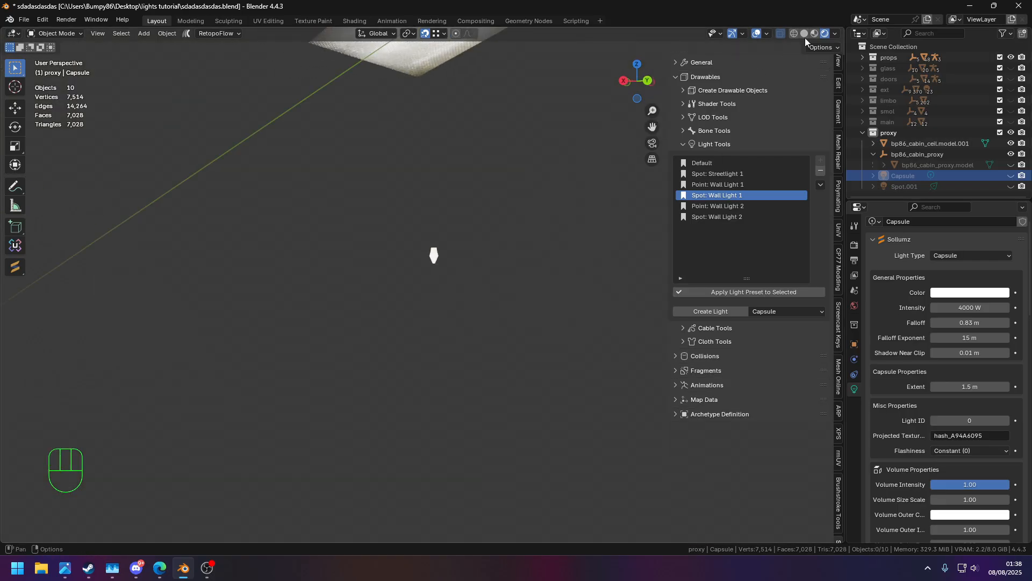
Create a Sollumz spot light and move it onto the floor lamp's bulb, about -3.21 m in X and -7.40 m in Y
middle_drag(732, 94, 342, 235)
click(187, 234)
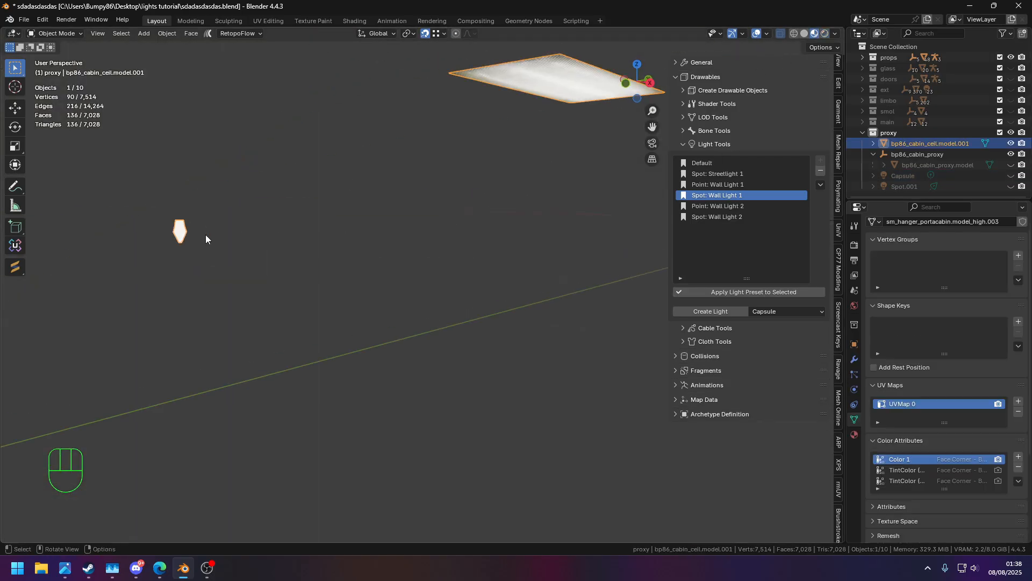
click(775, 313)
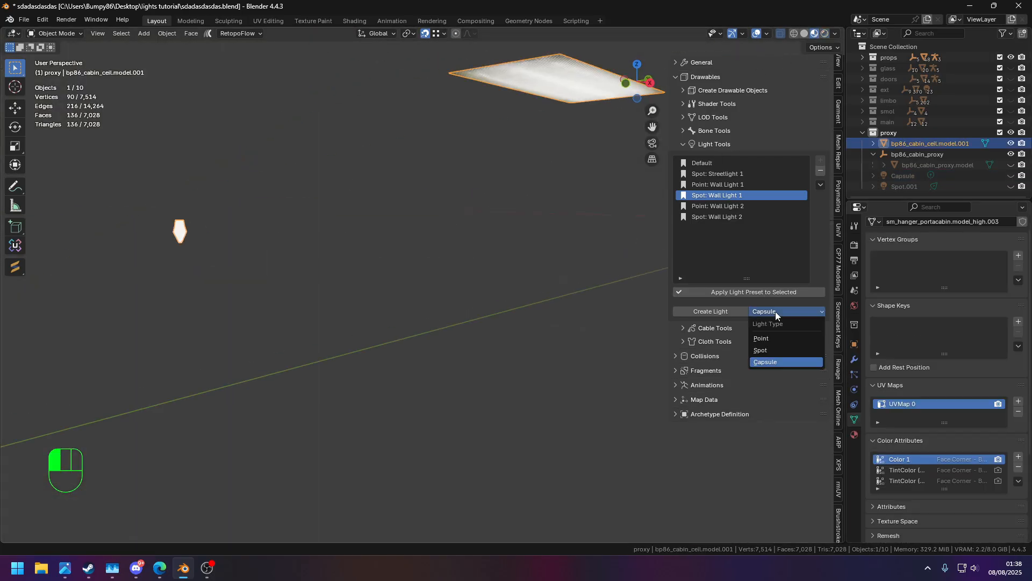
click(774, 350)
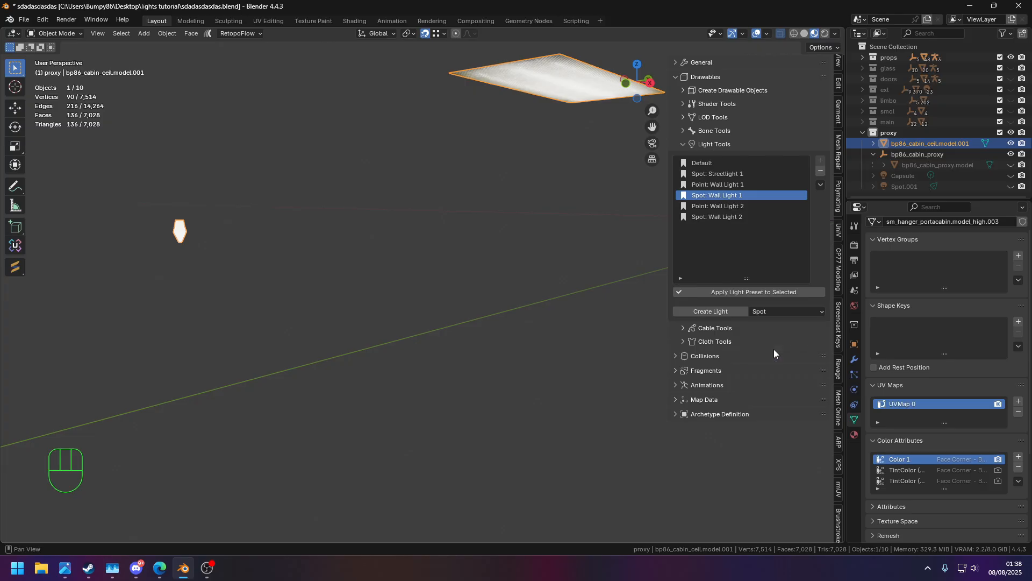
click(728, 311)
key(g)
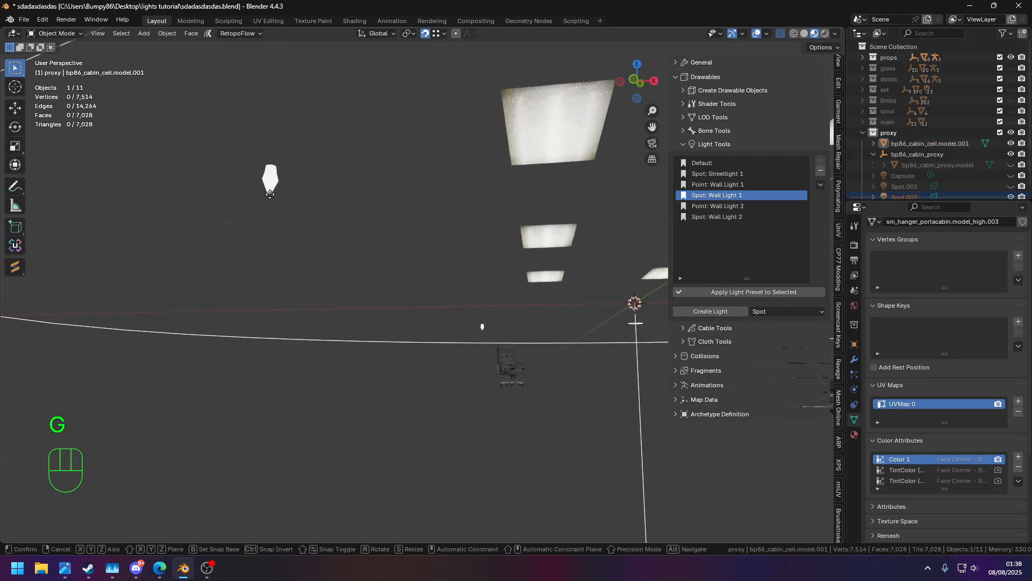
click(269, 194)
Refine the new spot light's position against the lamp bulb, shifting it about -0.012 m along Y
key(KP_Decimal)
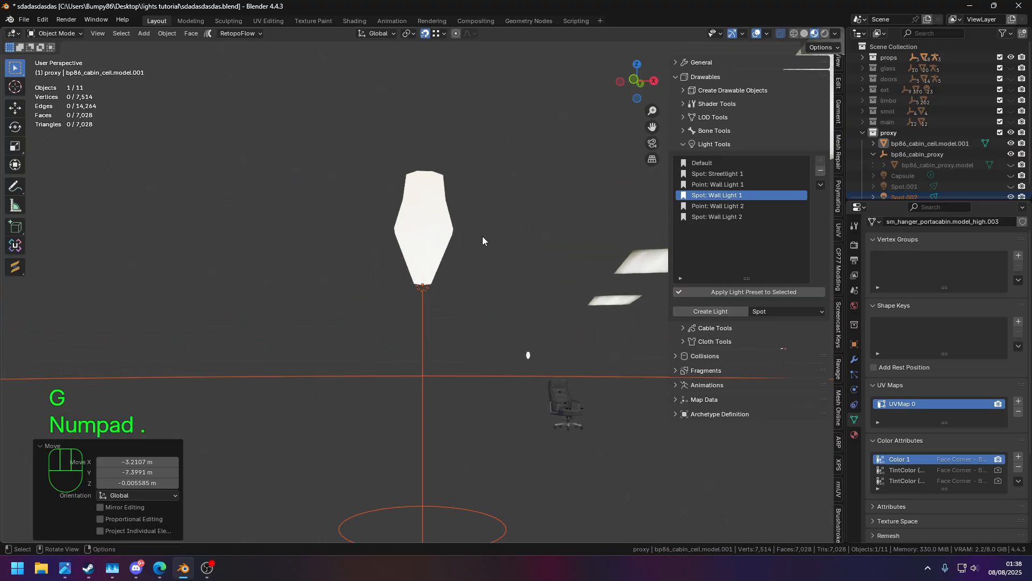
middle_drag(482, 237, 433, 276)
key(g)
click(432, 277)
click(767, 34)
click(701, 326)
click(701, 325)
middle_drag(610, 246, 509, 213)
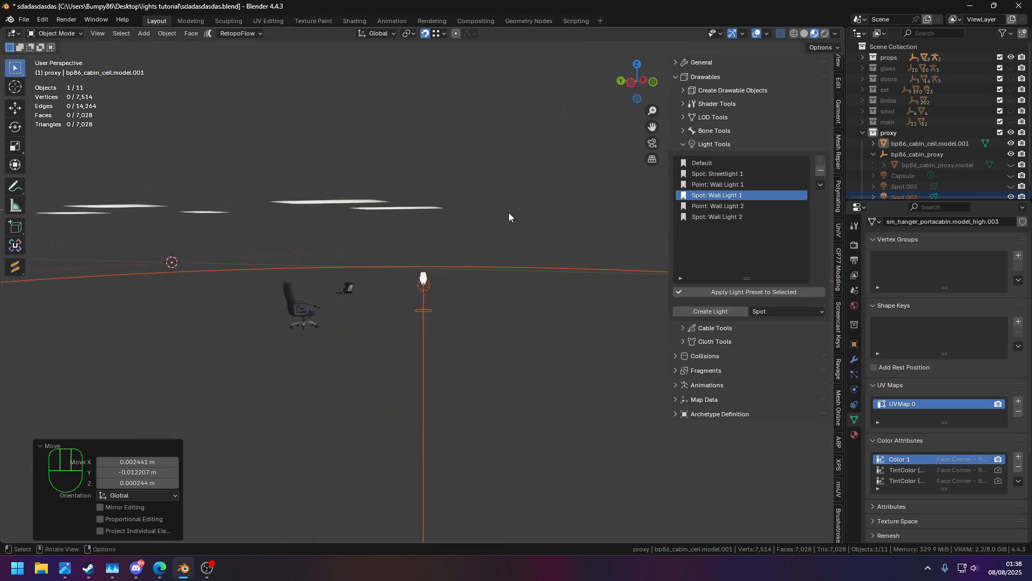
Make the main collection visible and raise the lamp's spot light about 0.157 m along Z inside the lampshade
click(1011, 121)
middle_drag(651, 237, 644, 415)
scroll(618, 406, down, 3)
click(423, 395)
middle_drag(423, 394, 509, 355)
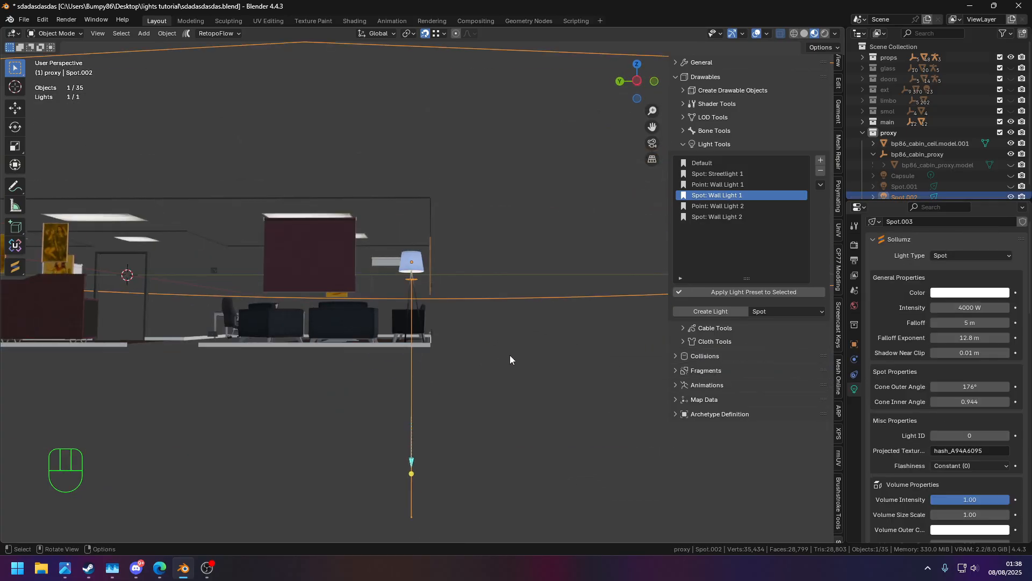
scroll(545, 317, up, 5)
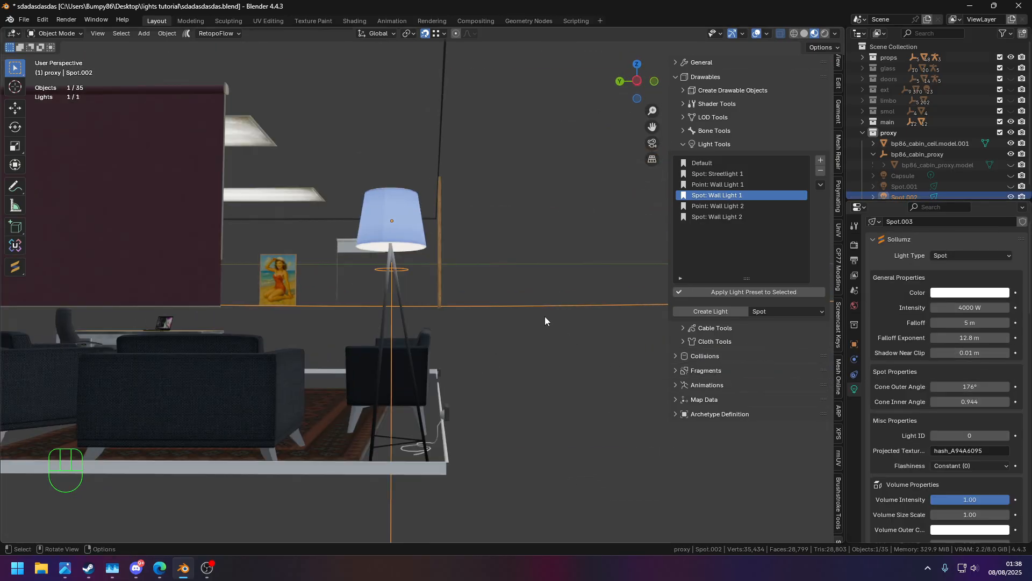
middle_drag(544, 316, 581, 352)
key(g)
key(z)
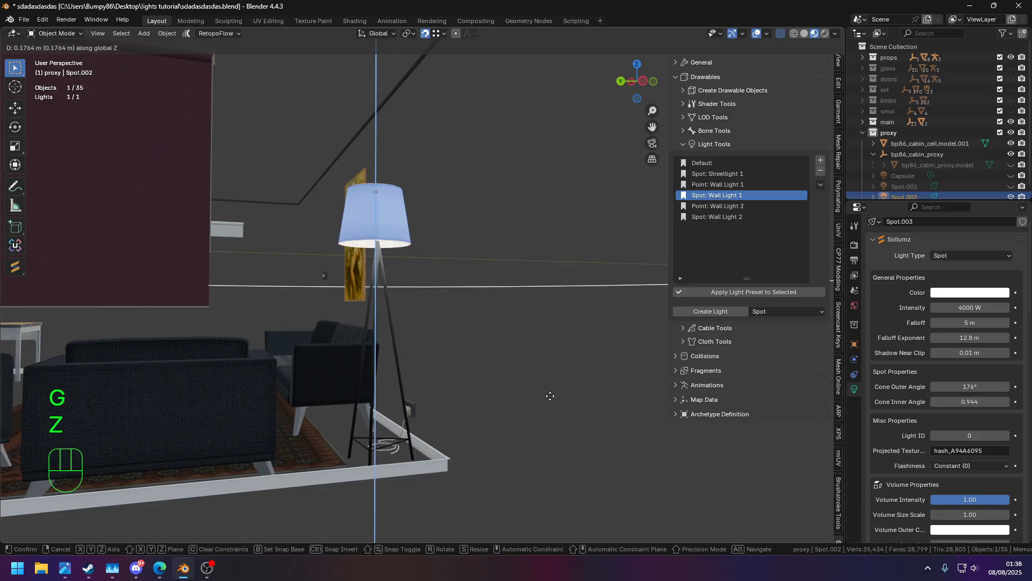
click(549, 395)
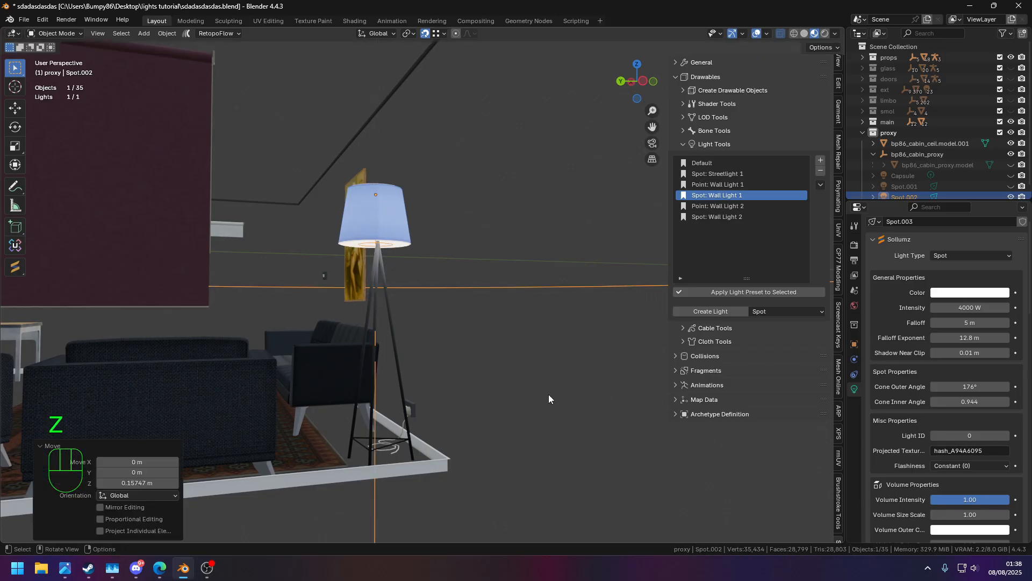
Narrow the lamp spot light's cone outer angle to 63.8° to match the lampshade's opening in the side view
key(KP_1)
key(KP_3)
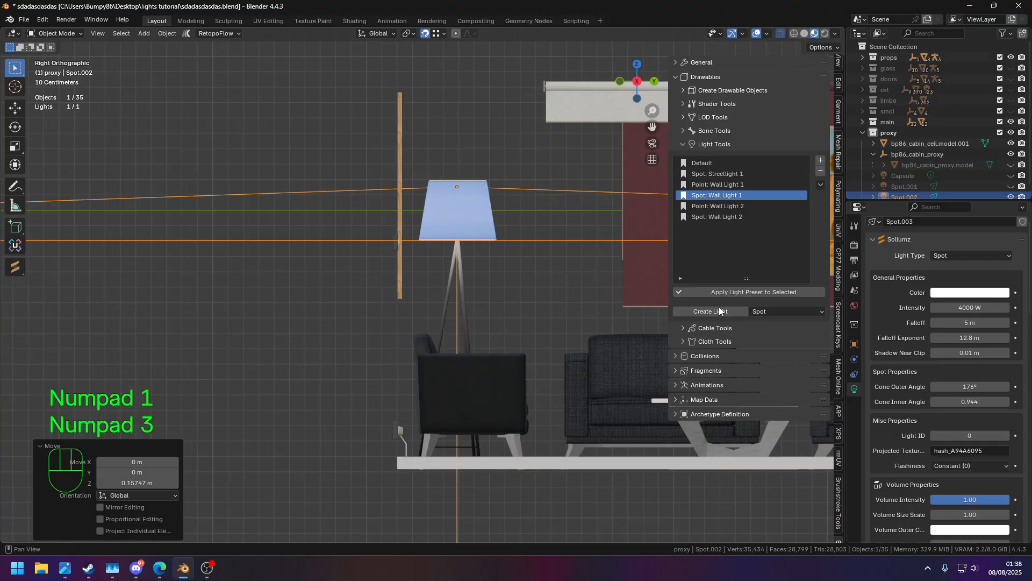
drag(970, 386, 903, 386)
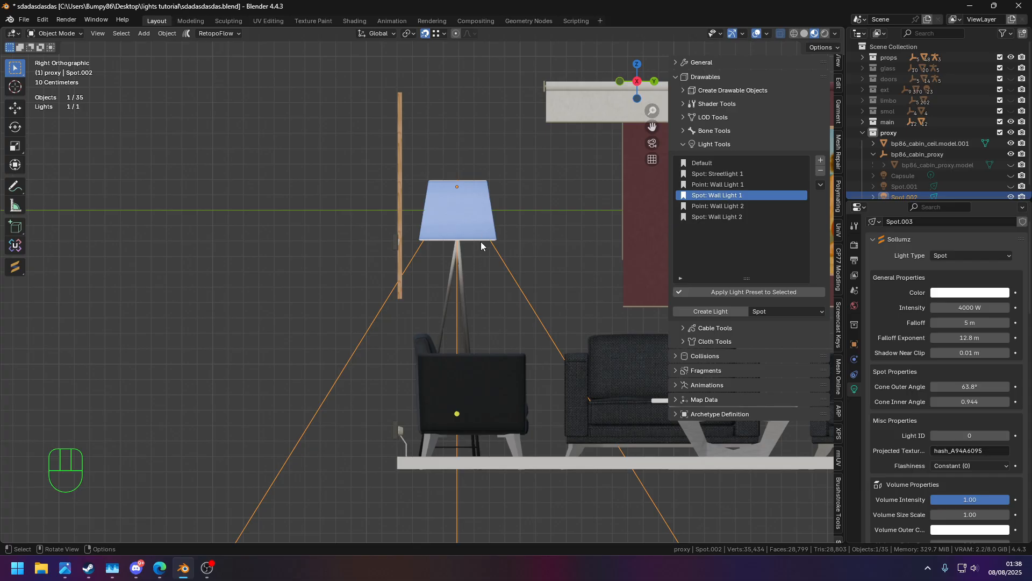
middle_drag(487, 234, 247, 221)
scroll(247, 222, down, 3)
mouse_move(462, 263)
middle_down()
mouse_move(431, 253)
mouse_move(454, 260)
middle_up()
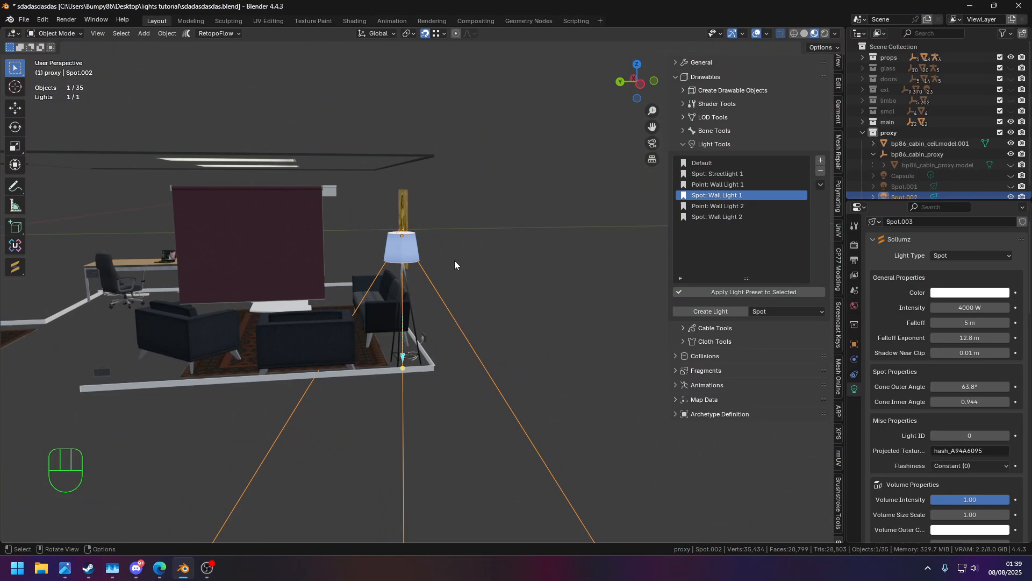
Set the lamp spot light's intensity to 500 W
click(982, 307)
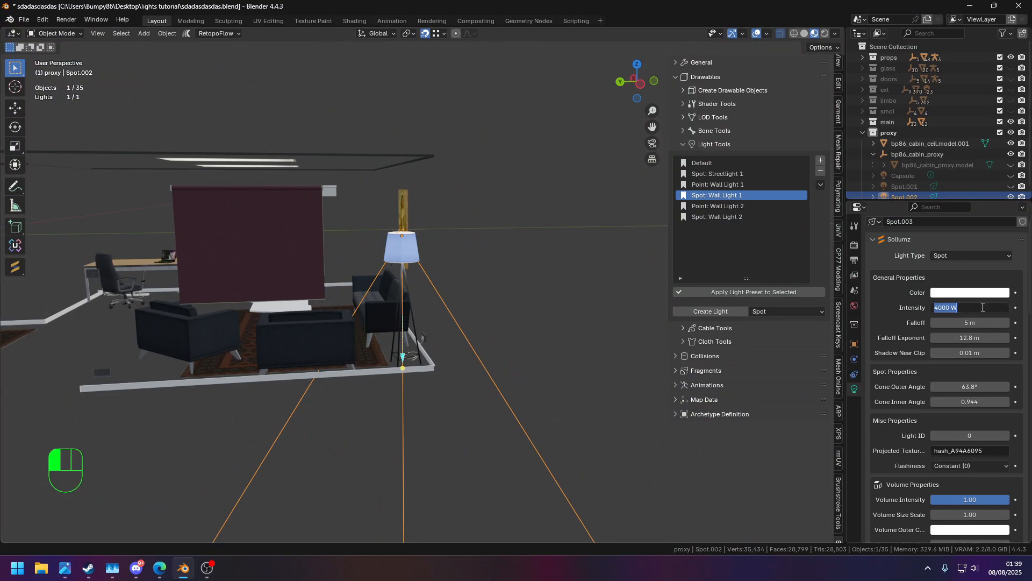
text(500)
click(983, 307)
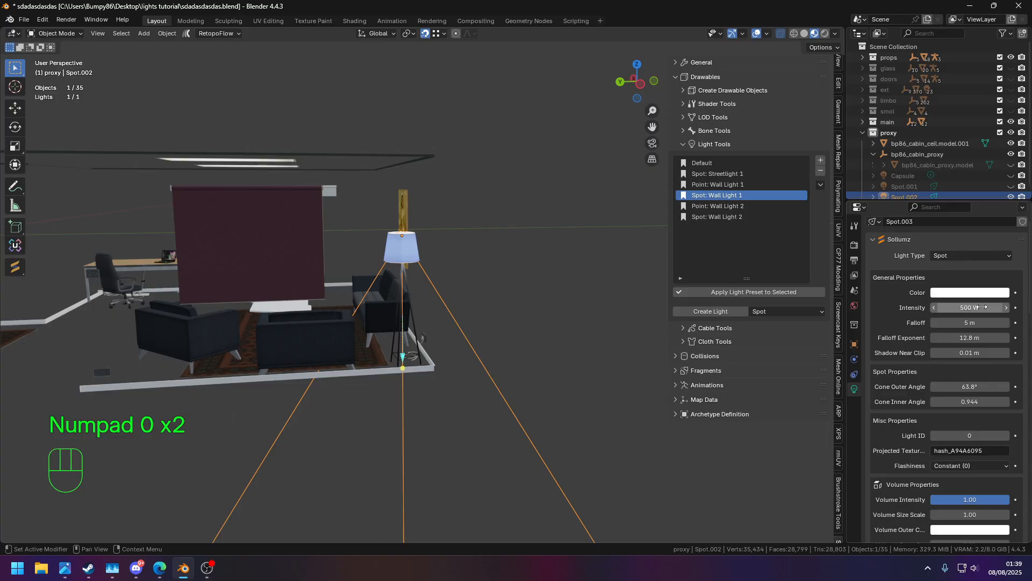
middle_drag(436, 163, 598, 164)
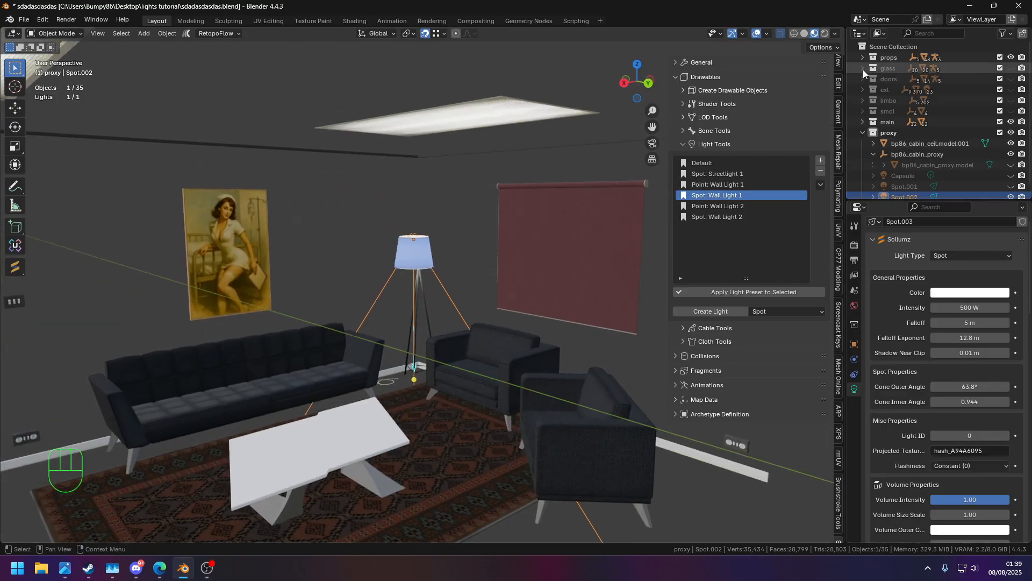
Make the limbo and smol collections visible and switch the viewport to rendered shading around the floor lamp
drag(1011, 111, 1011, 100)
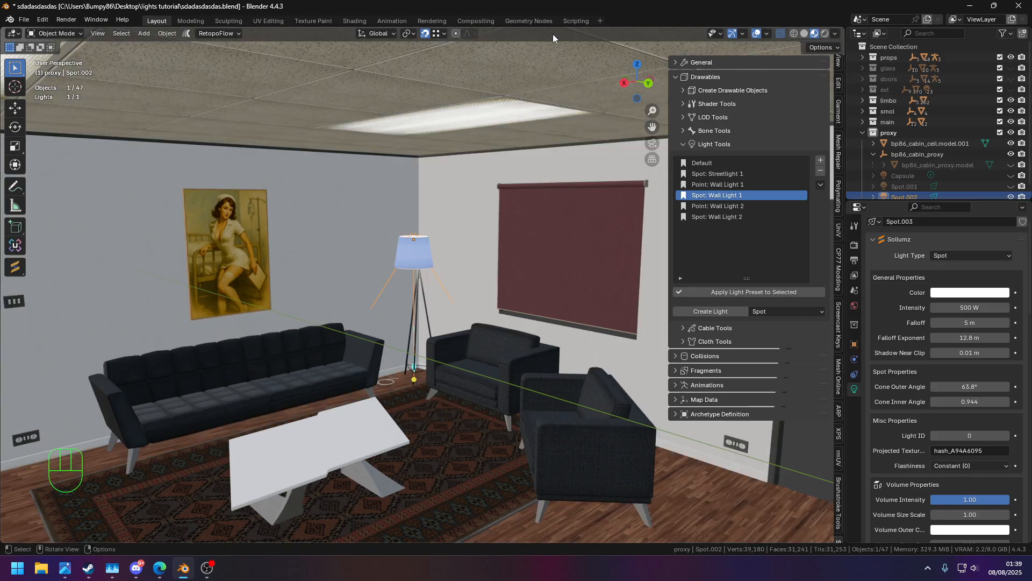
click(827, 34)
mouse_move(458, 214)
shift+middle_down()
mouse_move(486, 162)
mouse_move(463, 175)
shift+middle_up()
scroll(486, 161, up, 4)
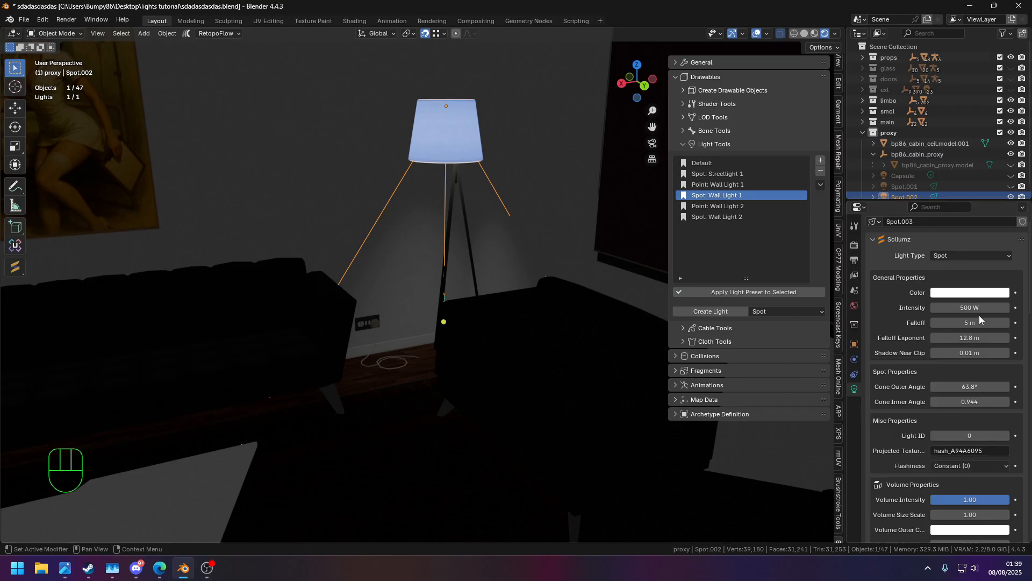
Set the downward lamp spot light's falloff exponent to 4 m
drag(978, 338, 946, 338)
click(978, 337)
key(Return)
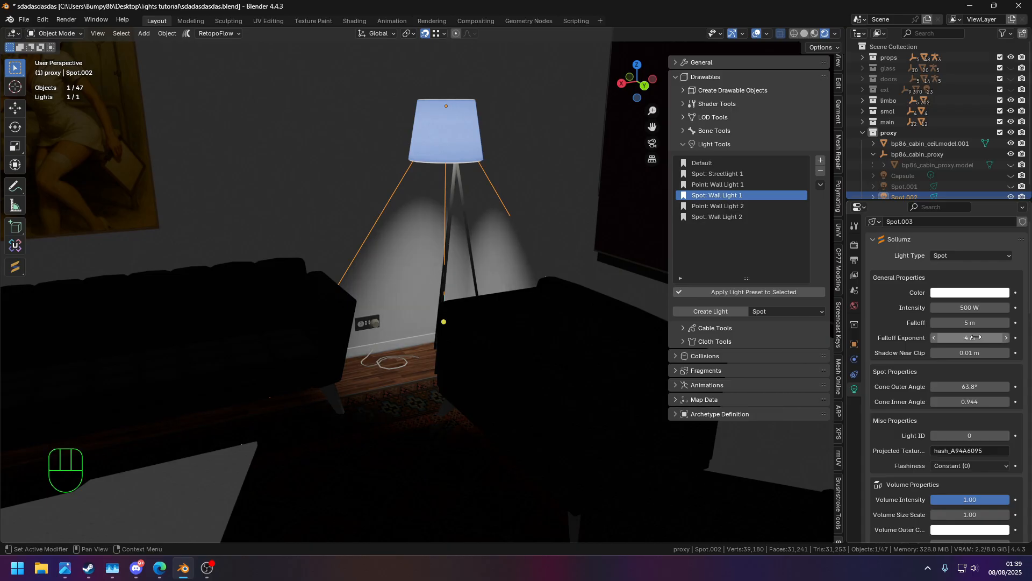
scroll(563, 215, down, 3)
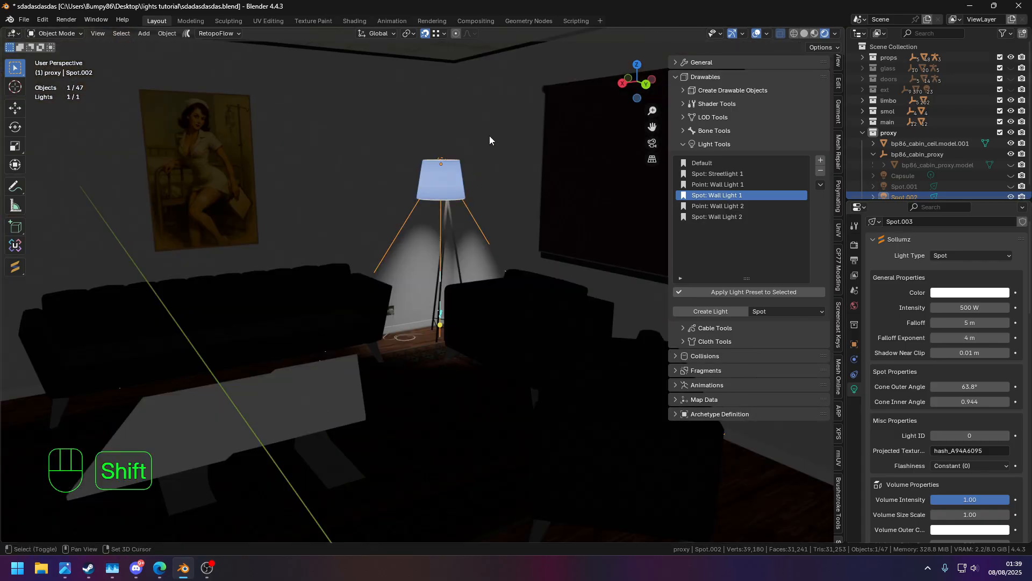
Duplicate the lamp spot light in place and rotate the copy 180° about the global X axis to face the ceiling
key(shift+d)
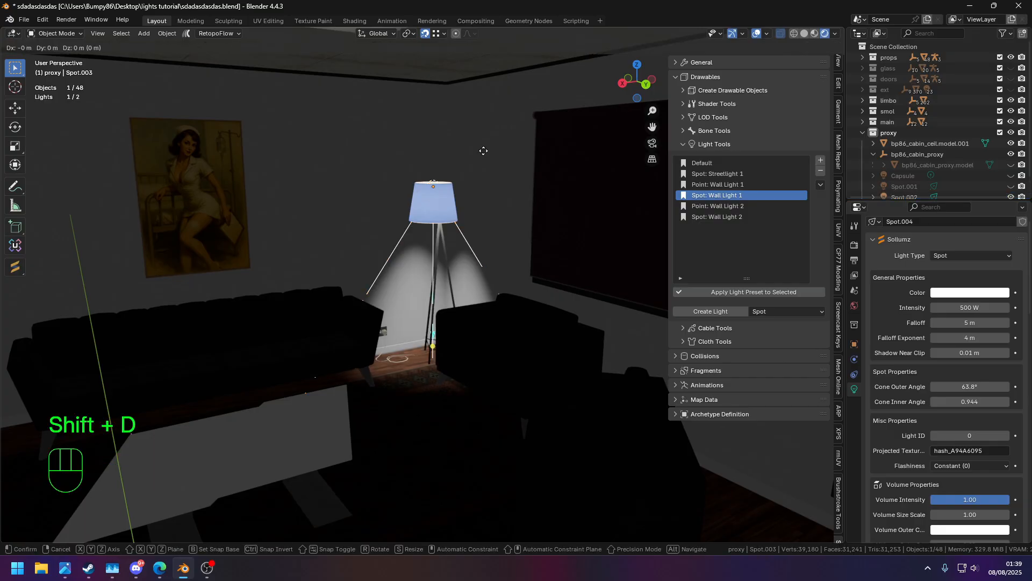
right_click(483, 151)
key(r)
key(x)
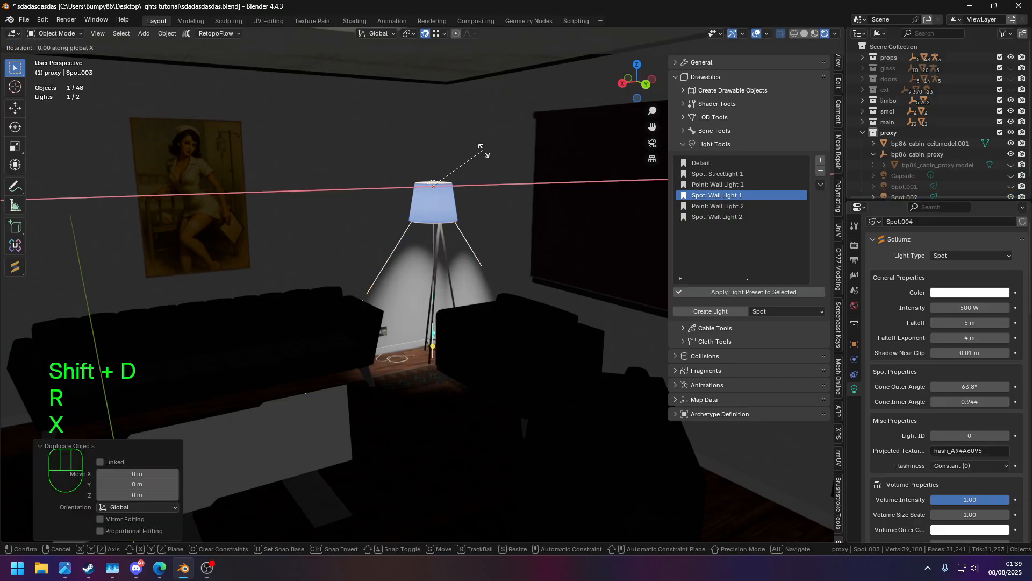
key(KP_1)
key(KP_8)
key(KP_0)
key(KP_Enter)
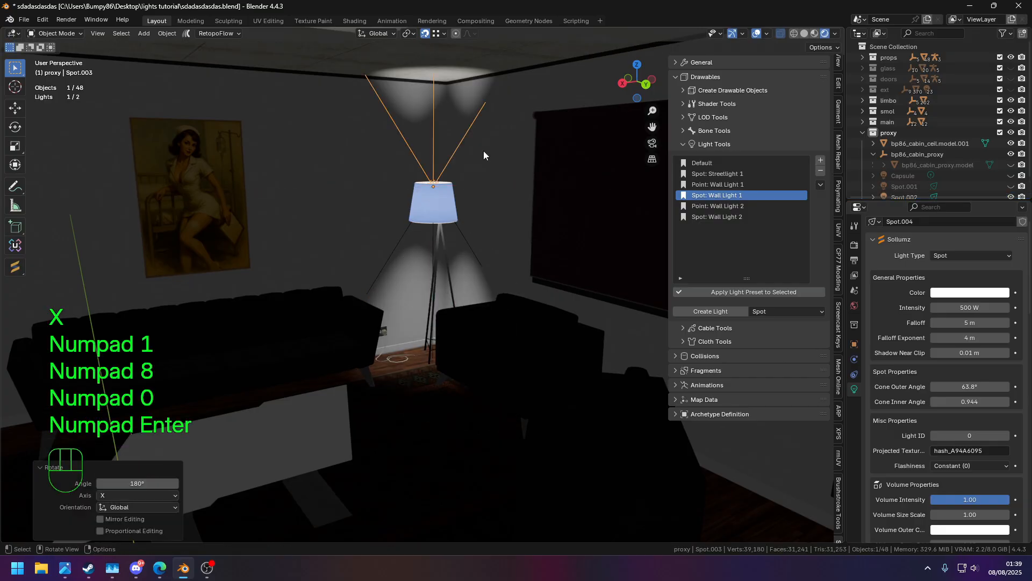
Lower the upward-facing spot light about 0.384 m along Z to the bottom of the lampshade
key(g)
key(z)
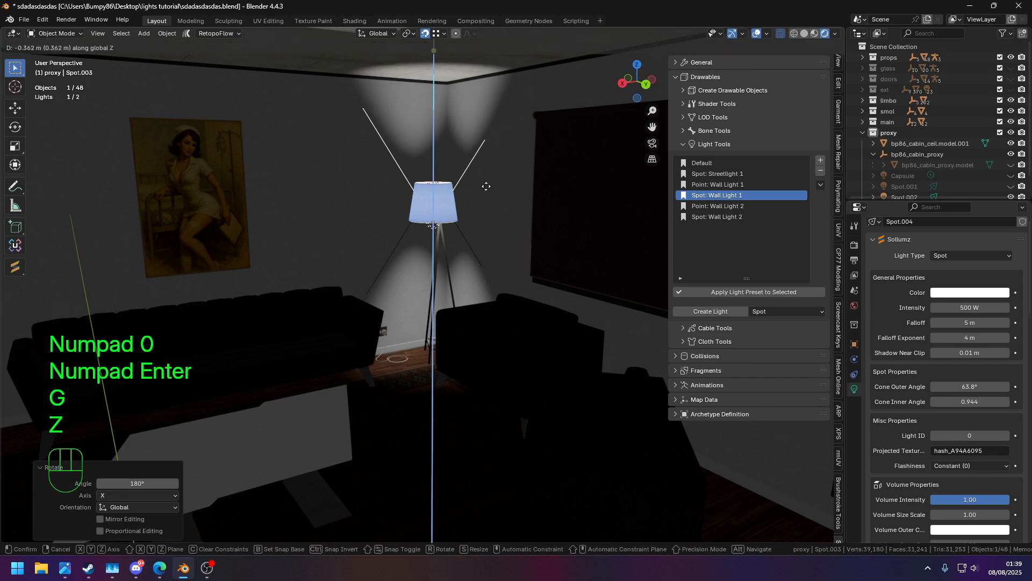
click(424, 185)
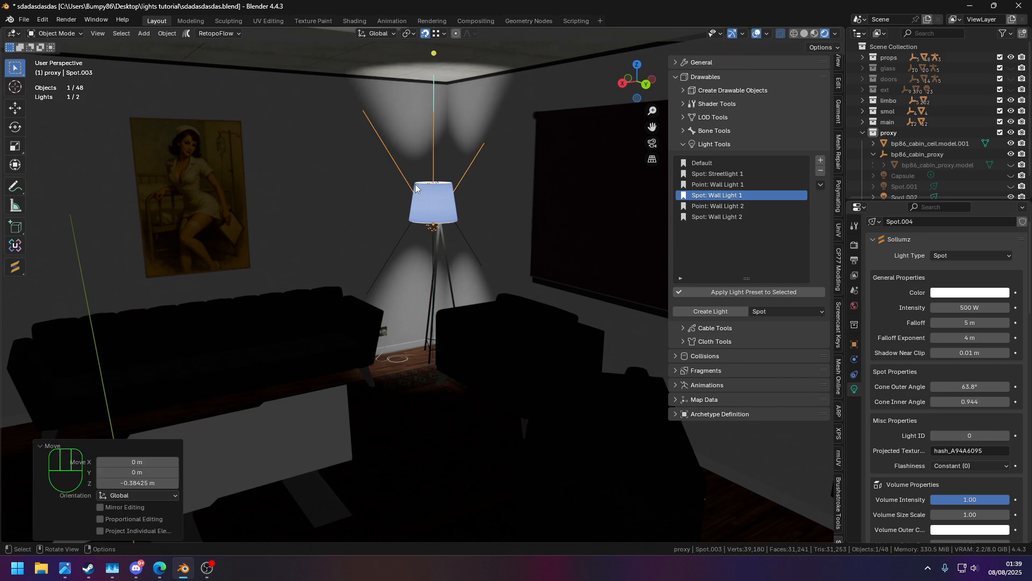
Fine-tune the upward spot light's height along Z without snapping and narrow its cone outer angle to 55.6°
mouse_move(972, 387)
mouse_down()
mouse_move(914, 386)
mouse_move(972, 387)
mouse_up()
key(g)
key(z)
right_click(538, 201)
key(g)
key(z)
click(960, 355)
drag(963, 386, 995, 386)
middle_drag(466, 189, 482, 178)
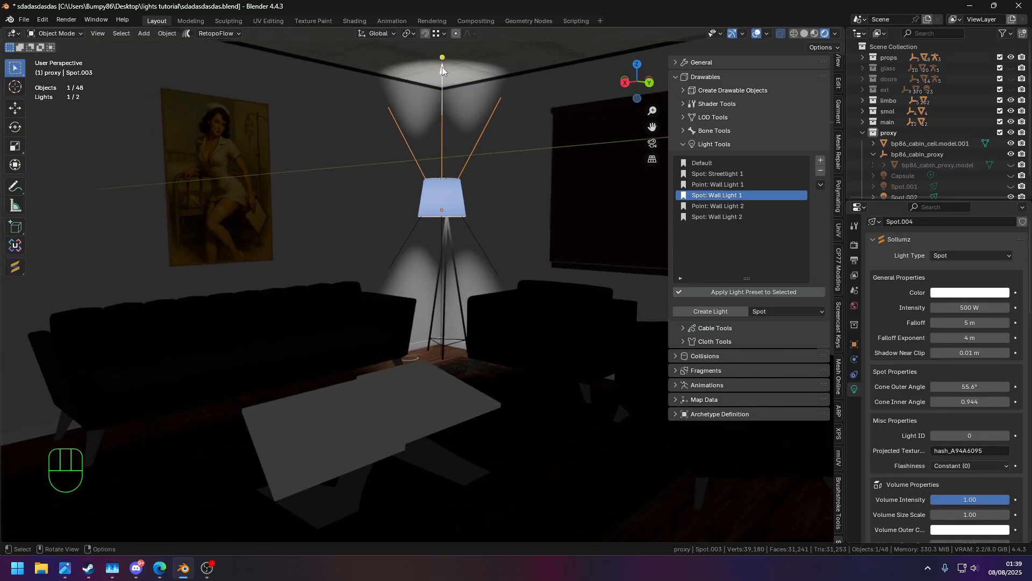
Try a falloff exponent of 8 m on the upward spot light
drag(970, 337, 966, 338)
click(966, 338)
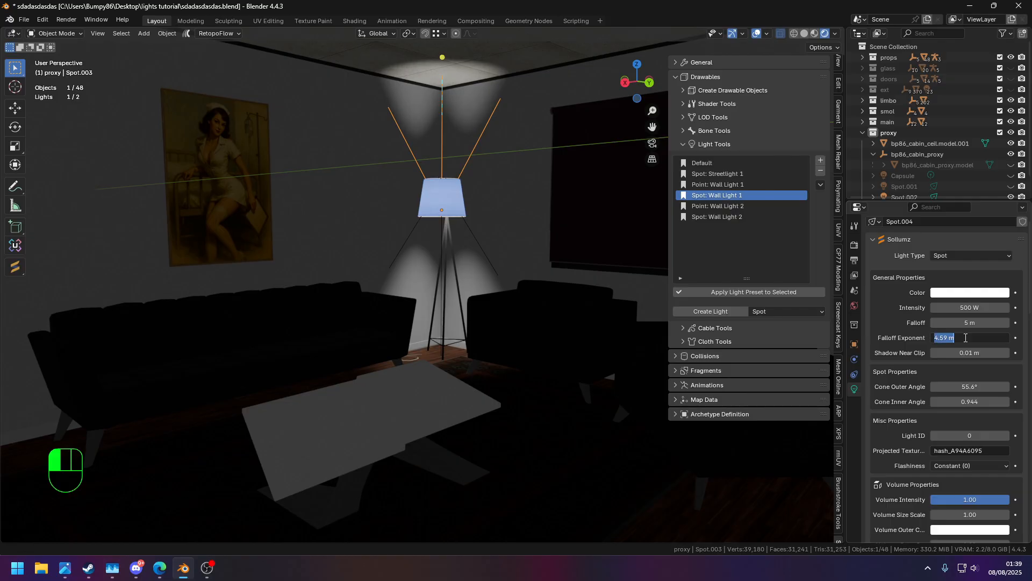
text(8)
key(Return)
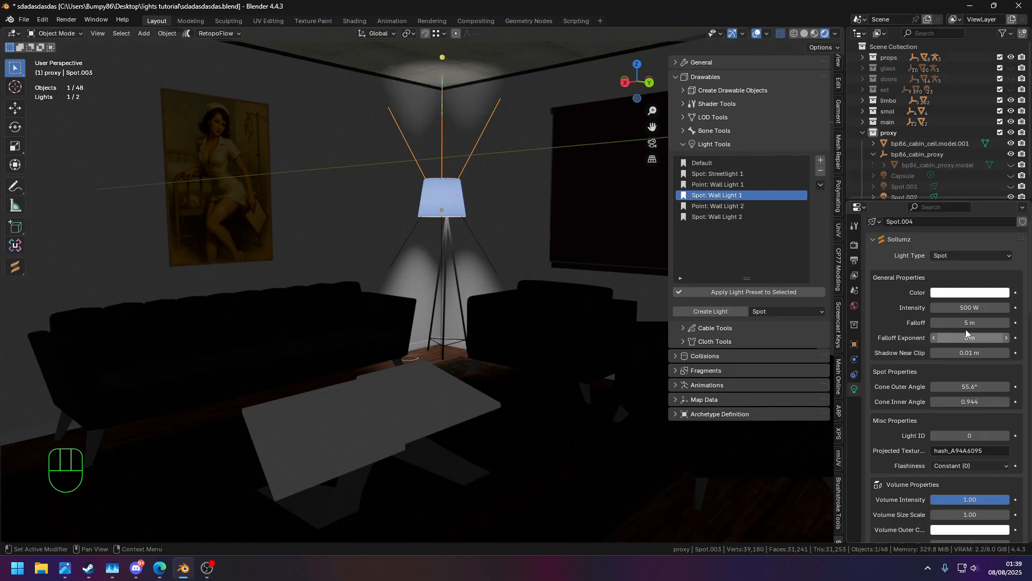
drag(968, 308, 967, 308)
click(963, 339)
click(967, 339)
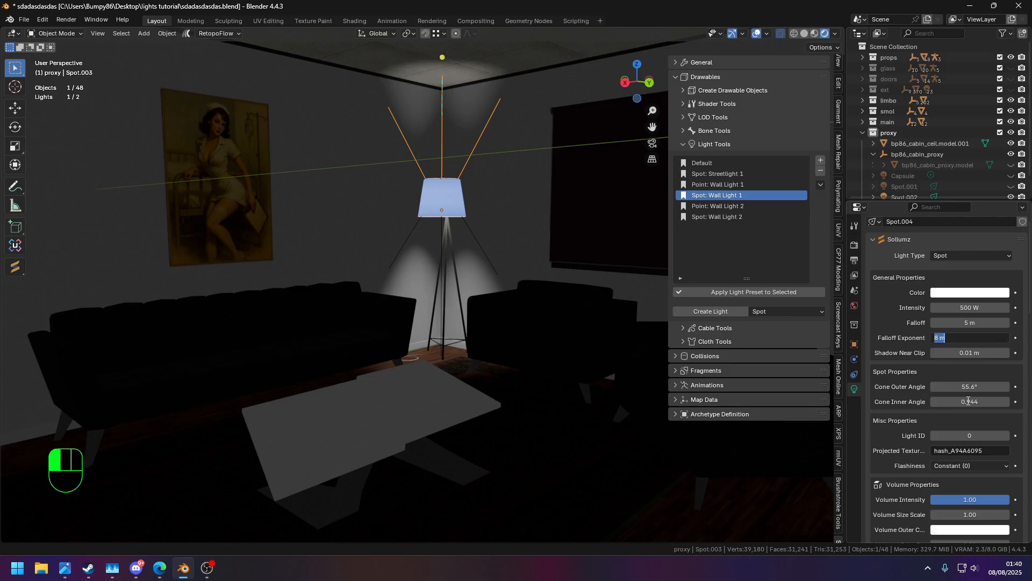
Set the upward spot light's cone inner angle to 1 and its falloff exponent to 12 m
click(969, 400)
text(1)
key(Return)
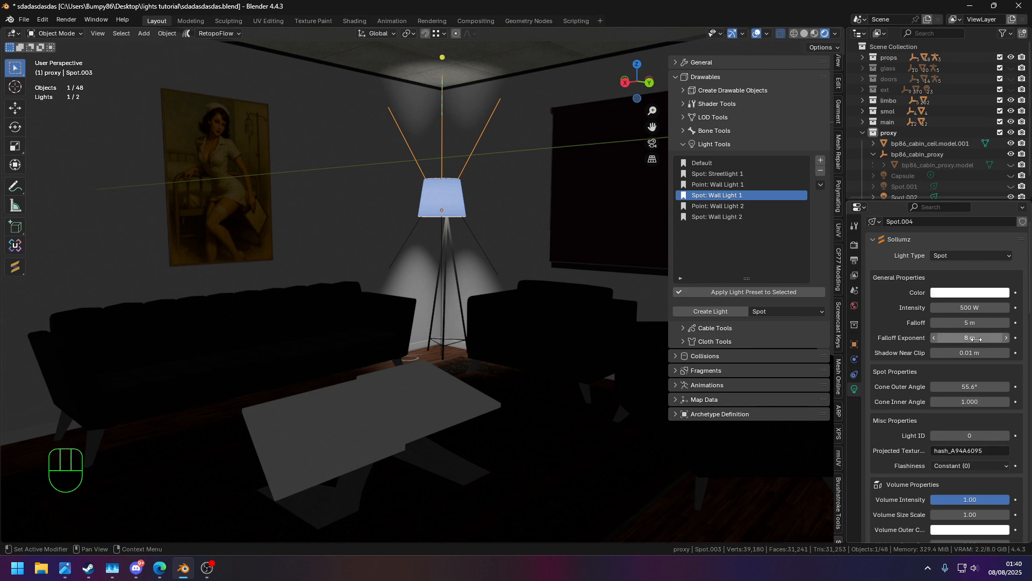
click(977, 339)
key(Return)
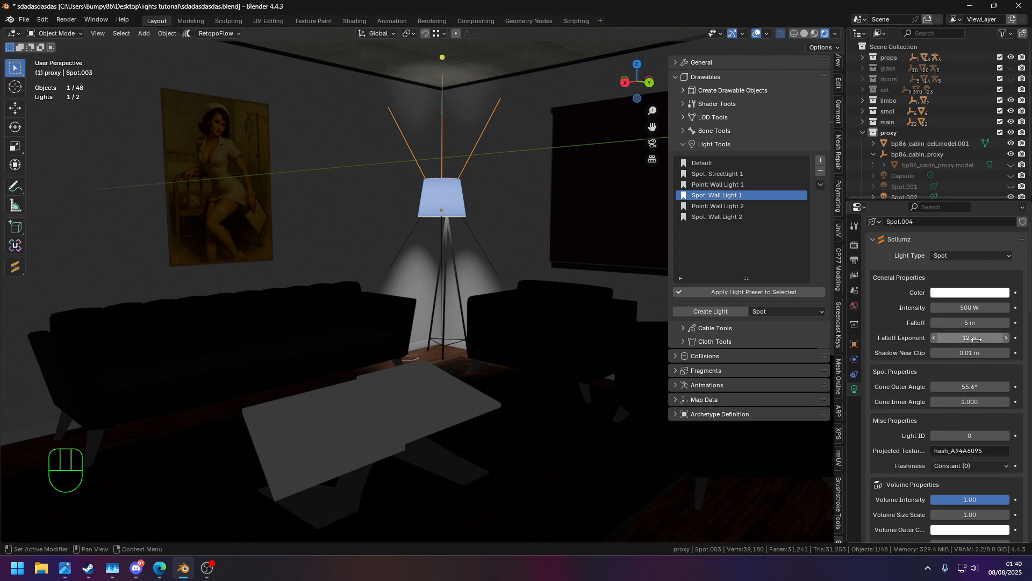
Select the downward lamp spot light and set its falloff exponent to 6 m
click(487, 258)
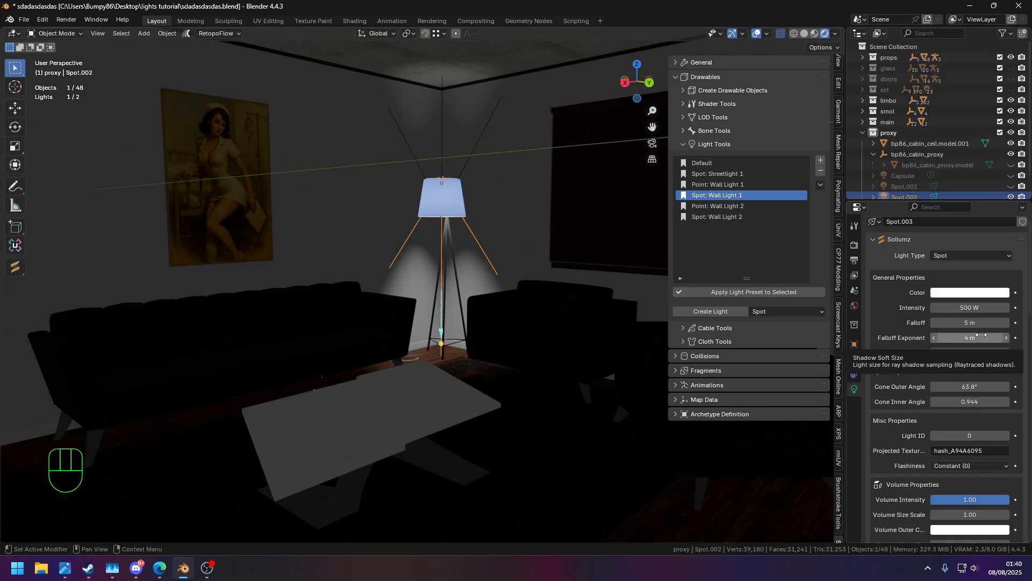
click(982, 337)
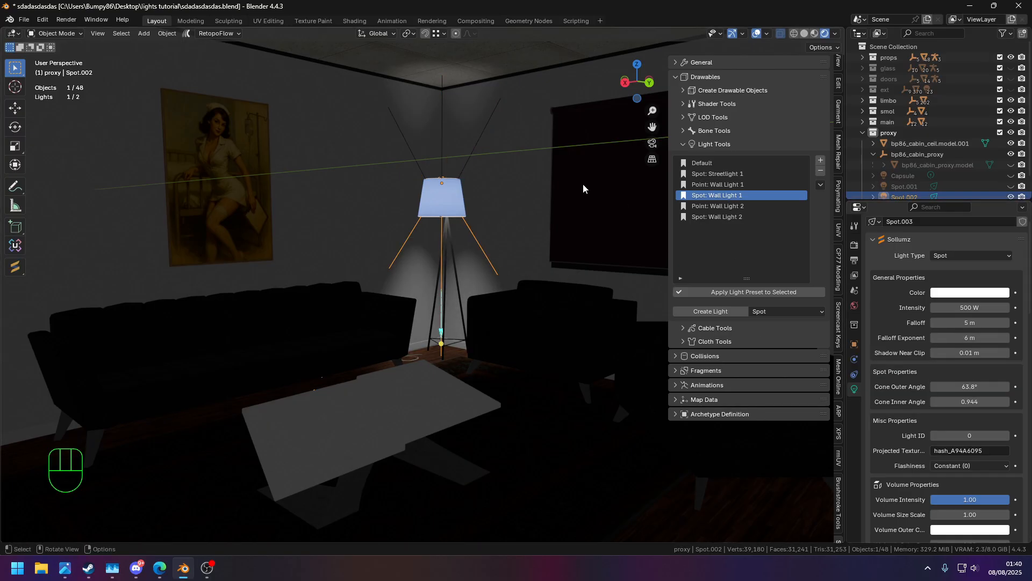
click(513, 206)
middle_drag(513, 205, 425, 194)
shift+middle_drag(417, 195, 492, 182)
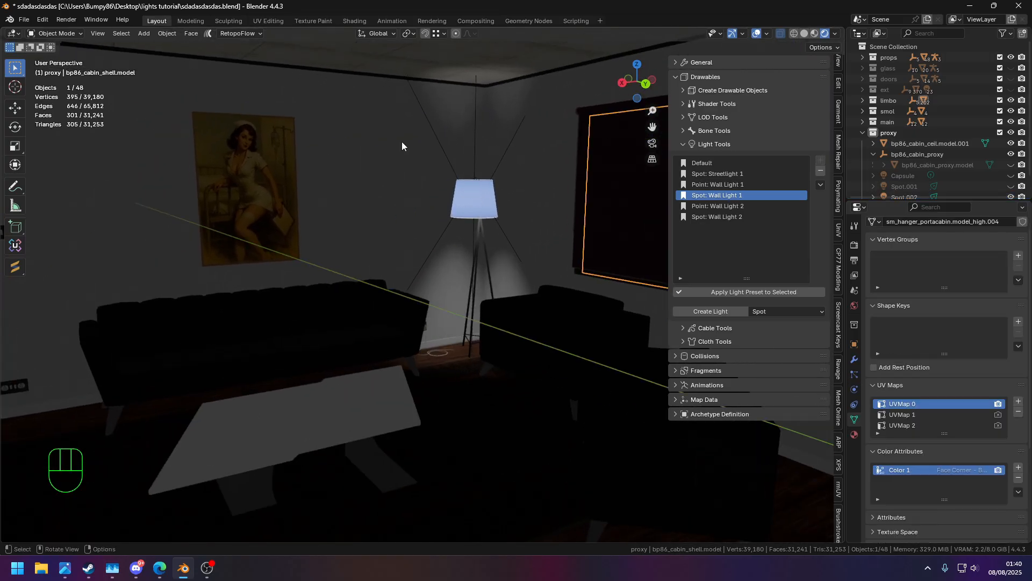
middle_drag(433, 111, 504, 156)
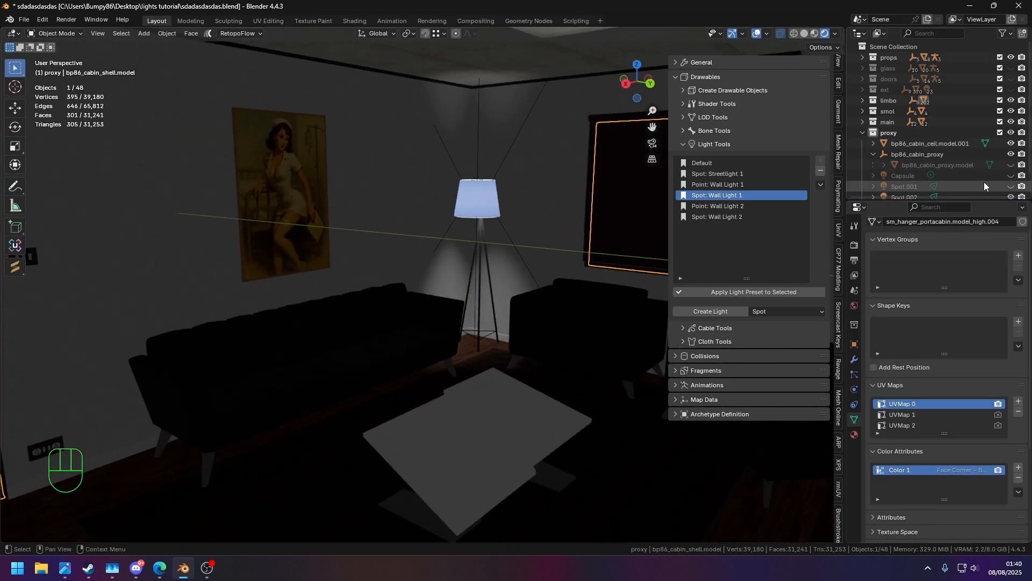
Unhide the capsule light around the floor lamp and set its intensity to 500 W
click(1011, 176)
middle_drag(543, 174, 468, 155)
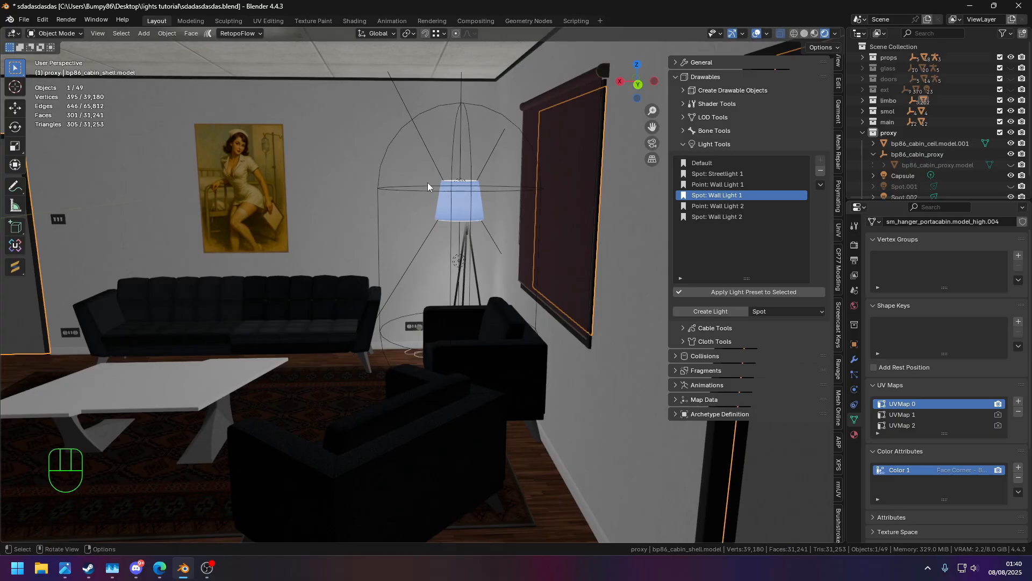
middle_drag(427, 187, 546, 179)
click(507, 153)
click(971, 307)
text(500)
key(Return)
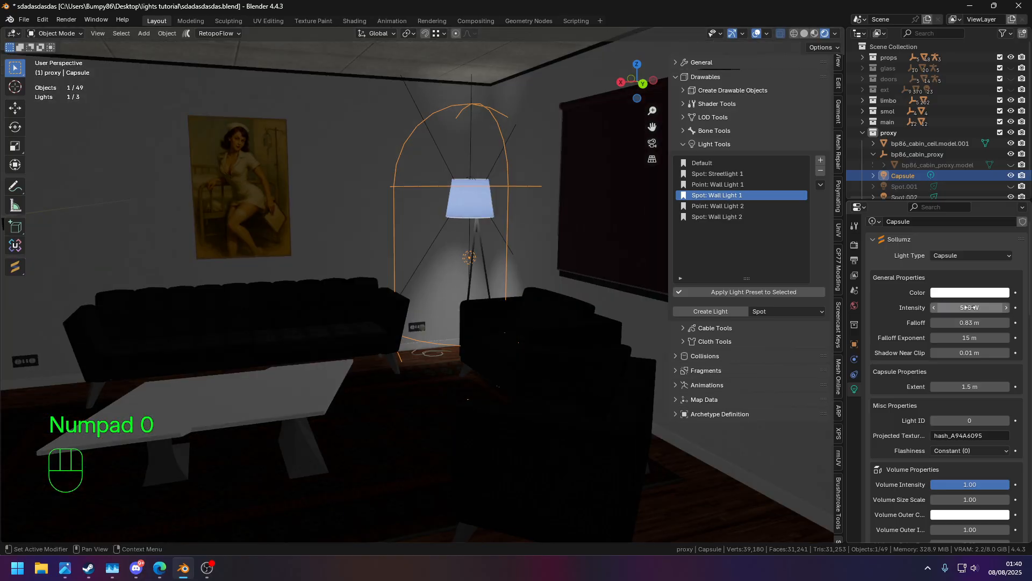
Increase the capsule light's intensity to 1000 W
click(970, 308)
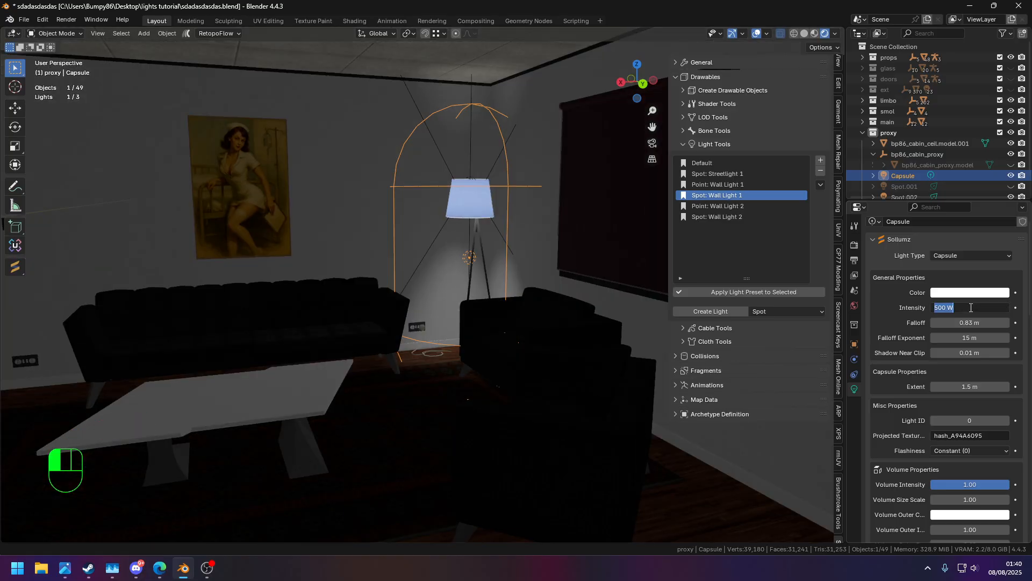
text(100)
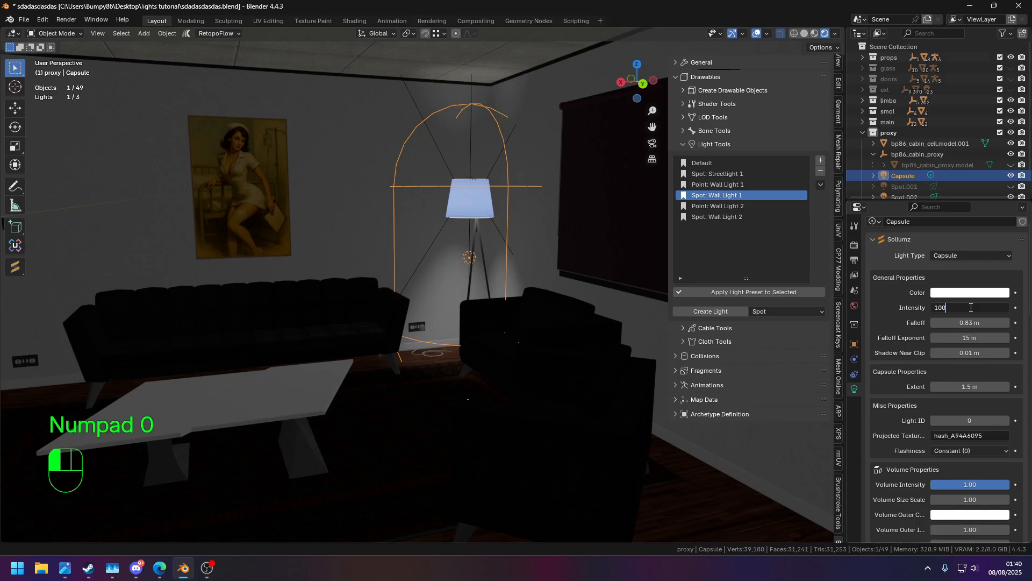
text(0)
key(Return)
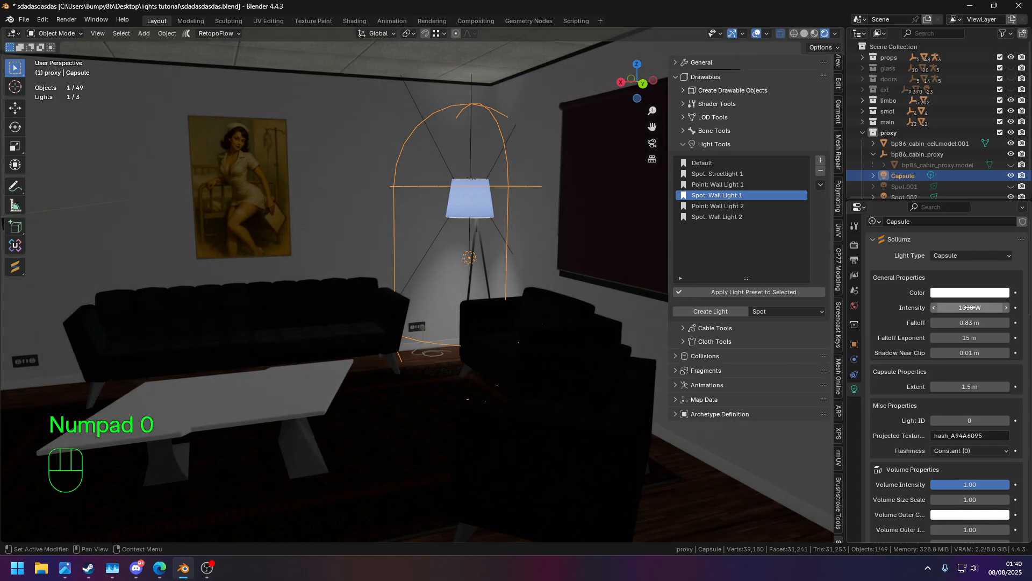
Resize the capsule light around the lamp to a falloff of about 0.35 m and an extent of about 1.6 m
middle_drag(634, 195, 491, 110)
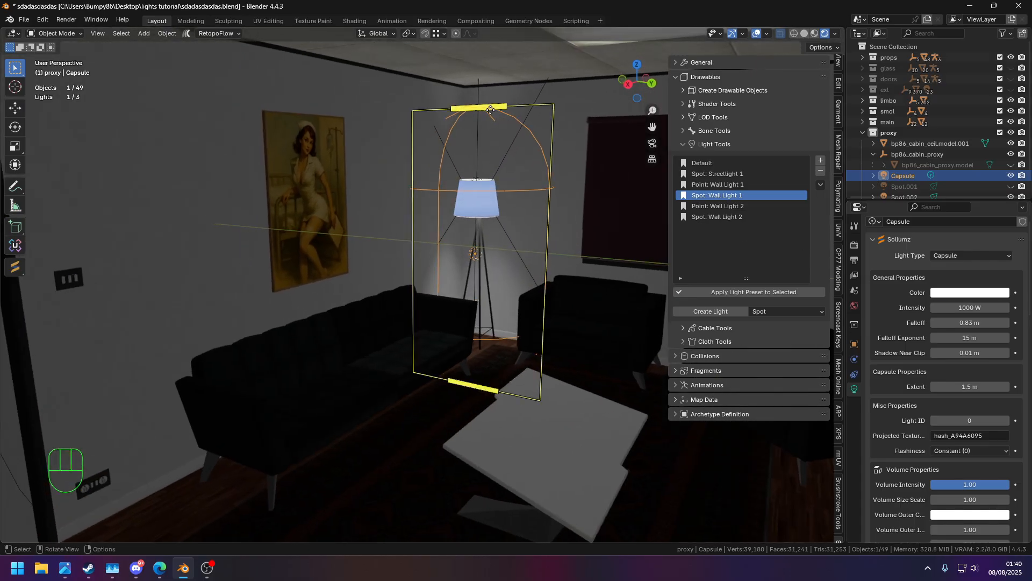
drag(545, 208, 505, 221)
drag(465, 114, 468, 157)
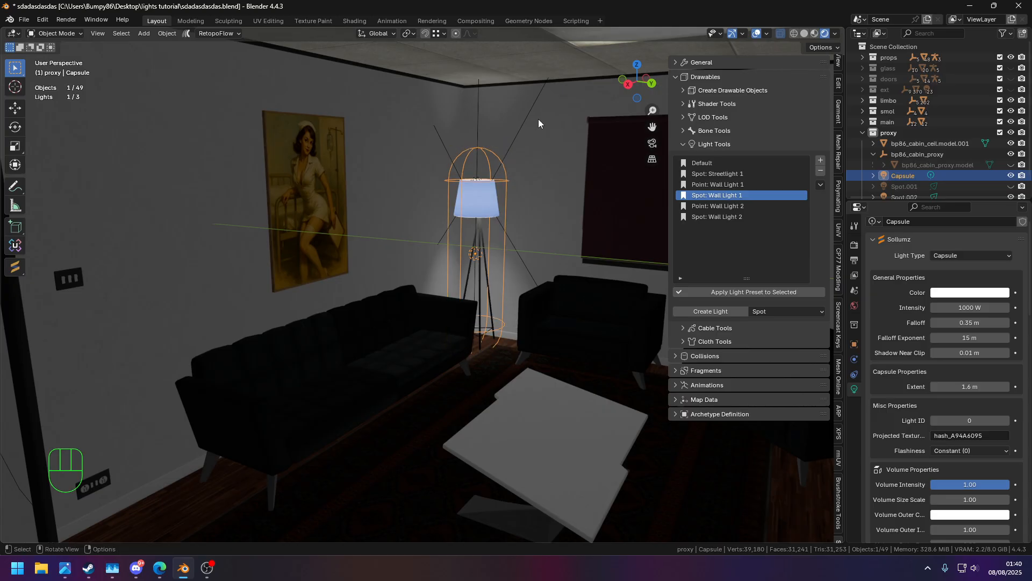
Lower the capsule light about 0.099 m along Z and check its glow around the room
key(g)
key(z)
click(534, 127)
middle_drag(534, 127, 527, 192)
middle_drag(528, 183, 497, 180)
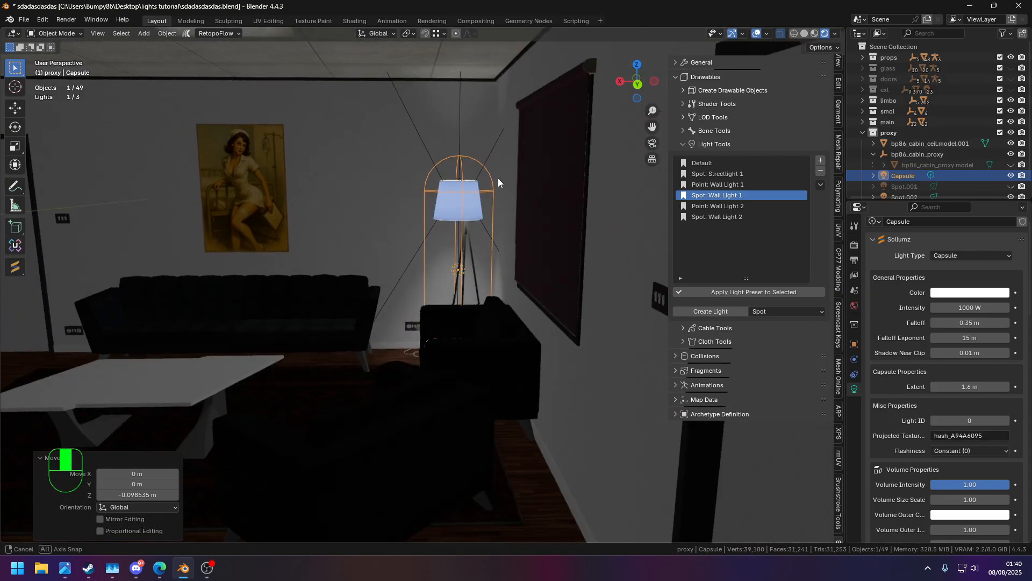
shift+middle_drag(355, 162, 555, 187)
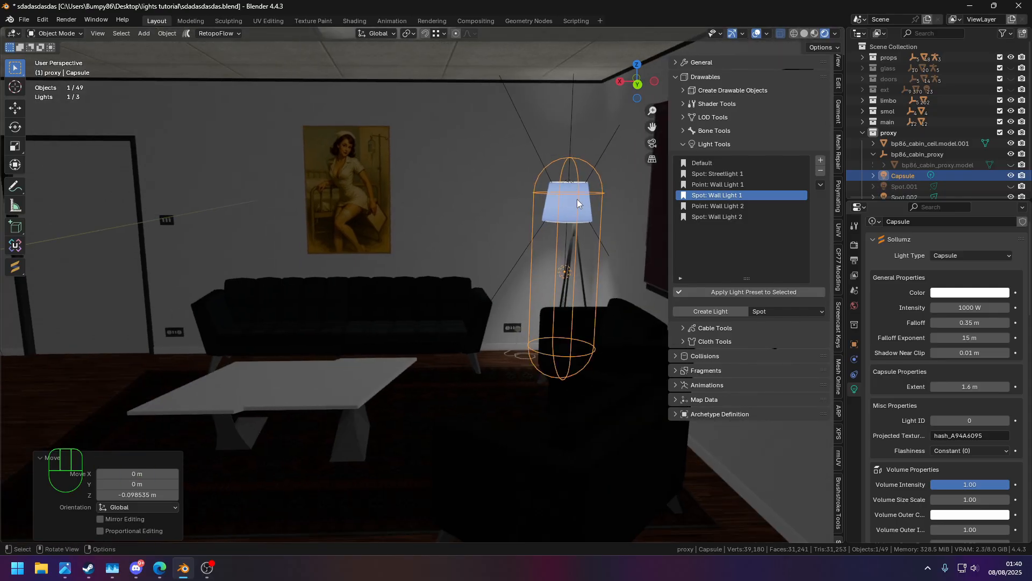
middle_drag(347, 189, 449, 218)
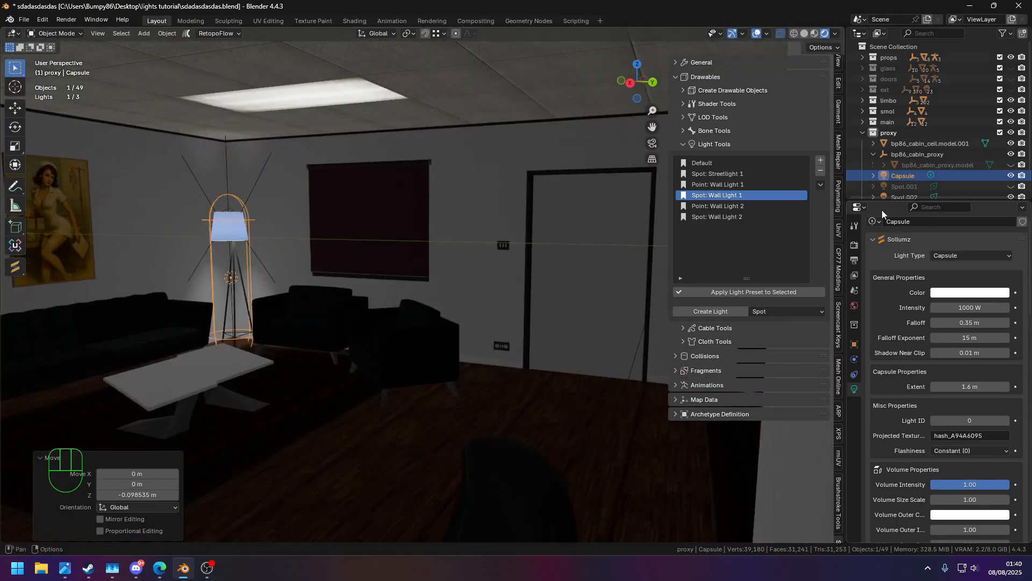
Unhide the Spot.001 light and examine the combined lighting around the floor lamp
scroll(924, 163, down, 1)
click(1011, 168)
middle_drag(582, 193, 415, 176)
middle_drag(398, 259, 372, 198)
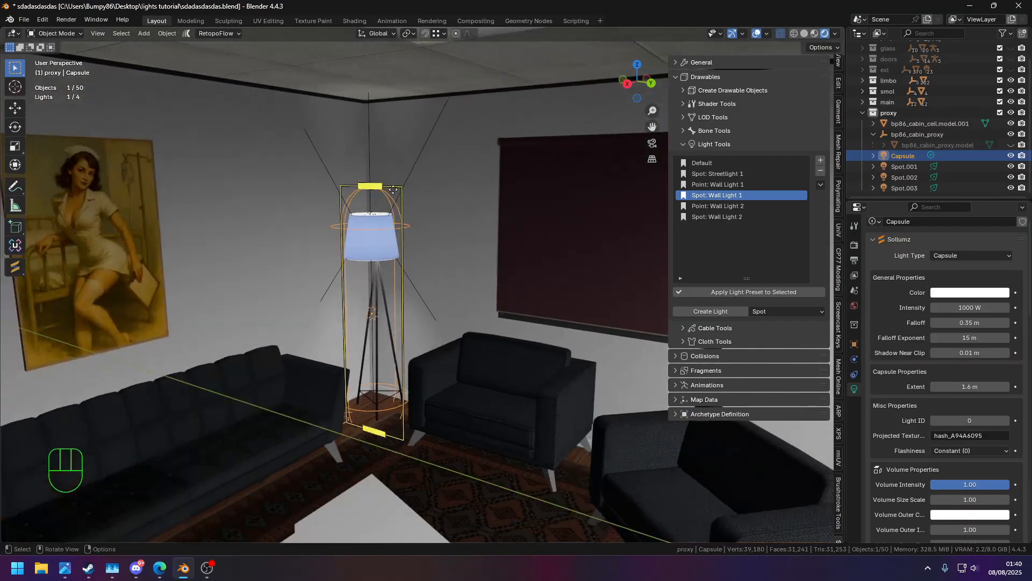
click(416, 164)
click(400, 284)
click(397, 283)
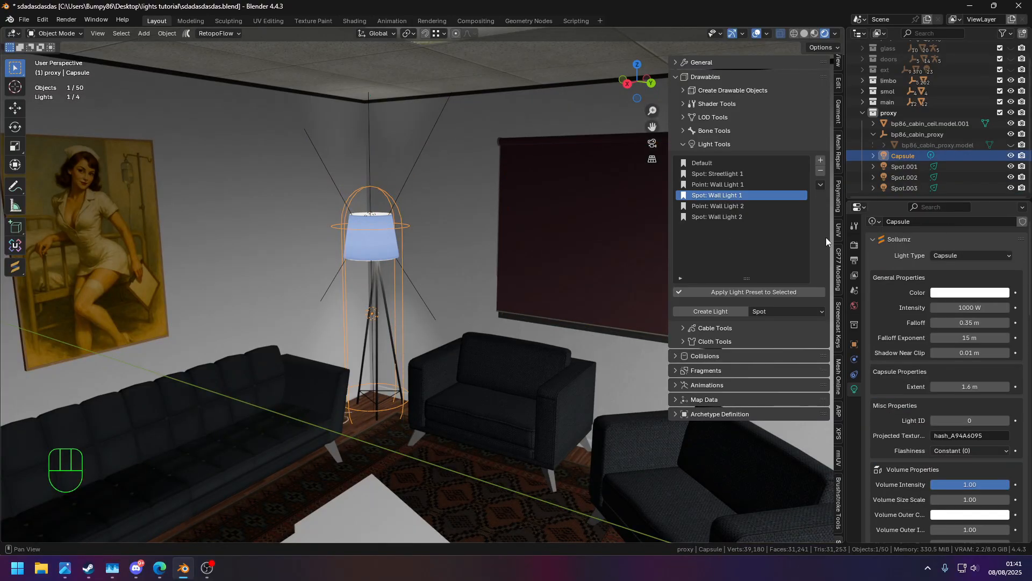
Hide the capsule light and all three spot lights, and switch the viewport to material preview shading
drag(1011, 156, 1010, 190)
scroll(604, 180, down, 2)
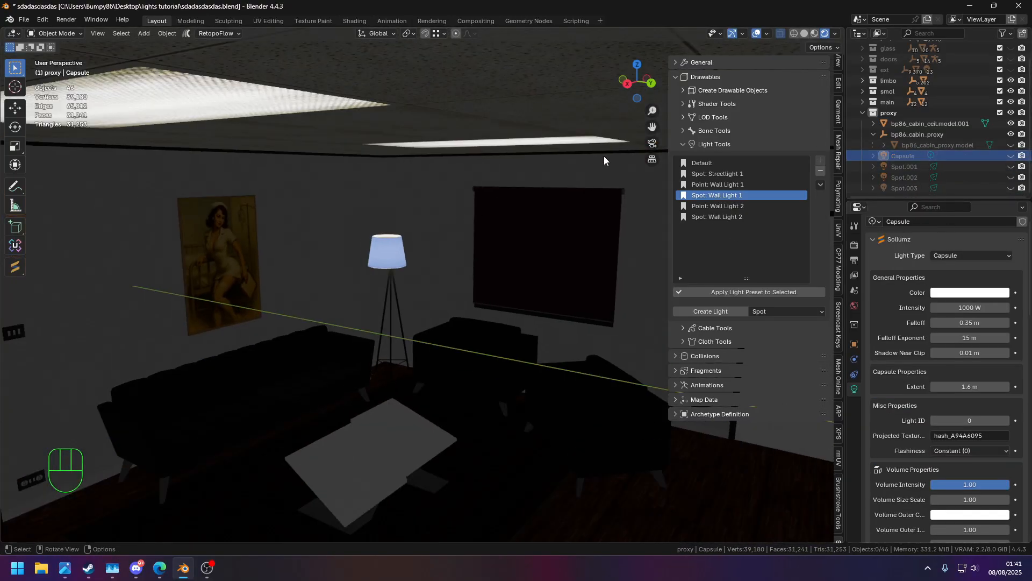
click(814, 37)
Create a Sollumz point light in the proxy collection for the laptop on the desk
mouse_move(403, 196)
middle_down()
mouse_move(510, 183)
mouse_move(392, 203)
middle_up()
scroll(510, 183, down, 6)
scroll(525, 203, up, 3)
shift+middle_drag(525, 203, 328, 234)
middle_drag(328, 234, 290, 253)
shift+middle_drag(290, 253, 493, 320)
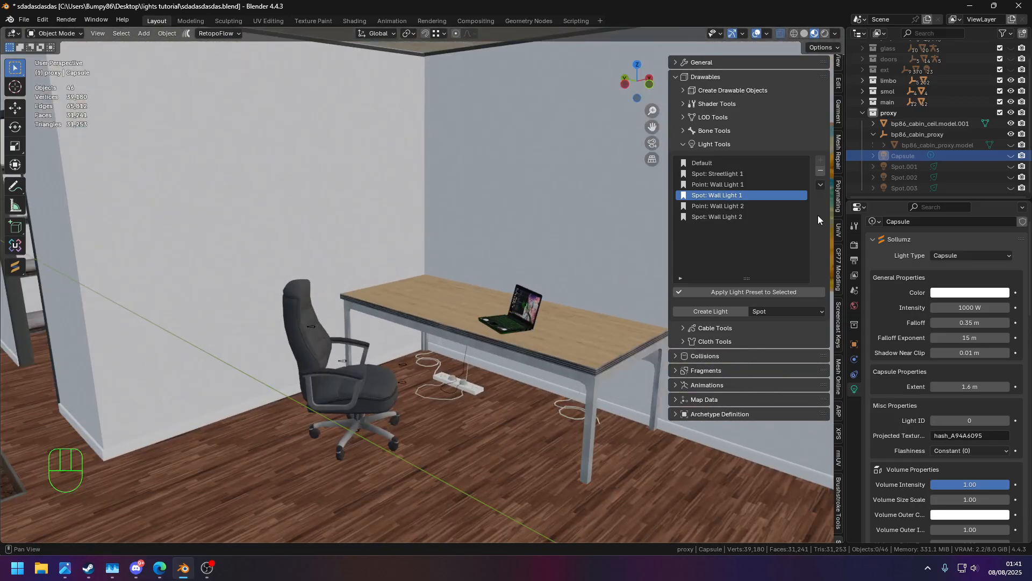
click(907, 113)
shift+middle_drag(443, 97, 485, 133)
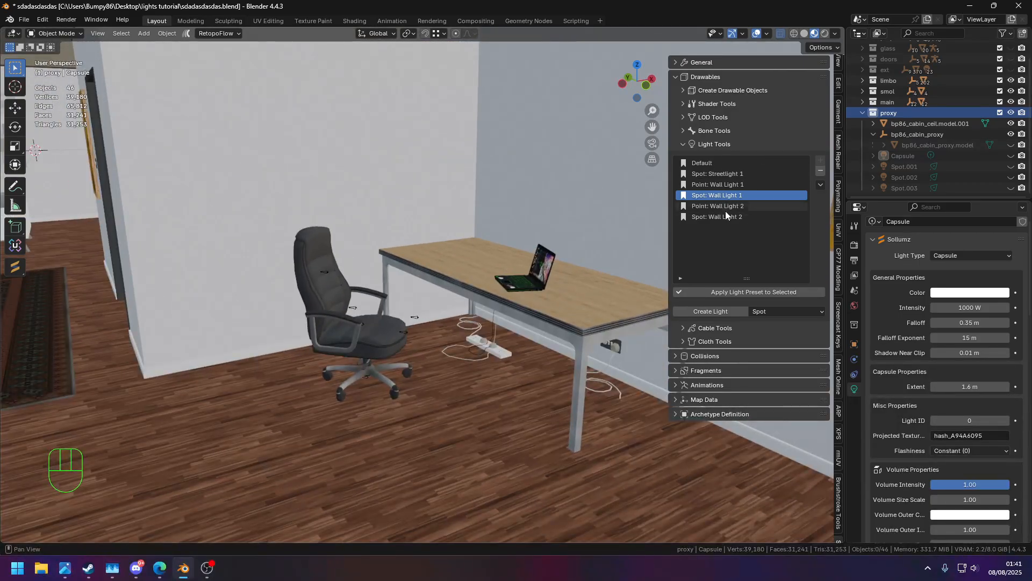
click(785, 312)
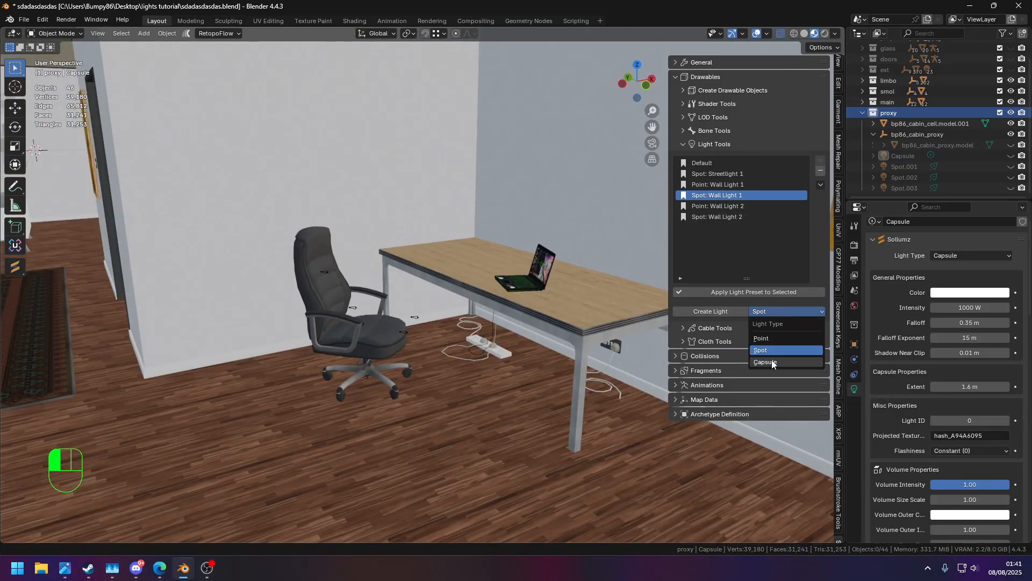
click(772, 340)
middle_drag(634, 290, 496, 269)
scroll(606, 294, up, 3)
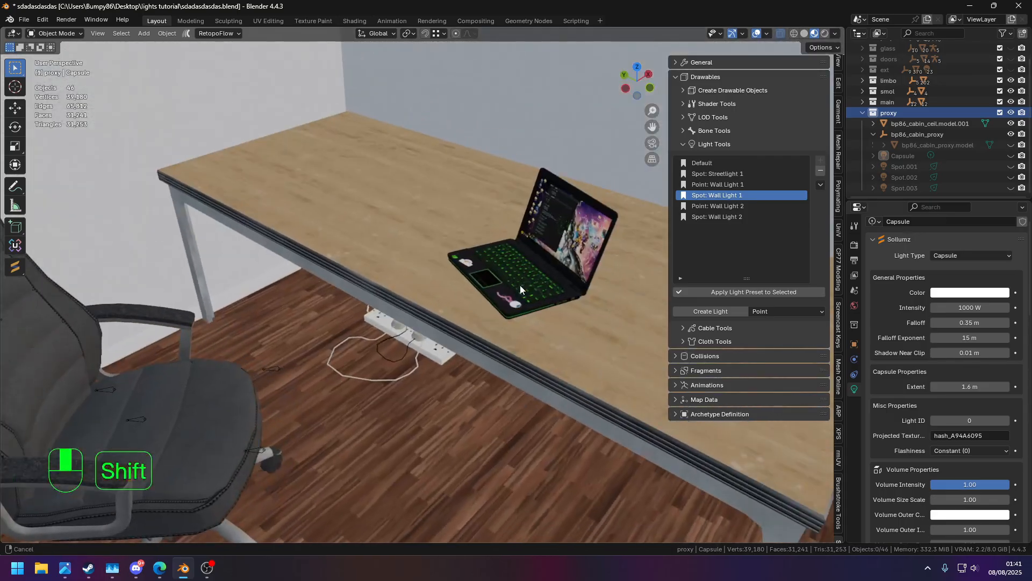
click(726, 312)
Move the new point light onto the laptop keyboard with snapping, then turn snapping off
click(909, 169)
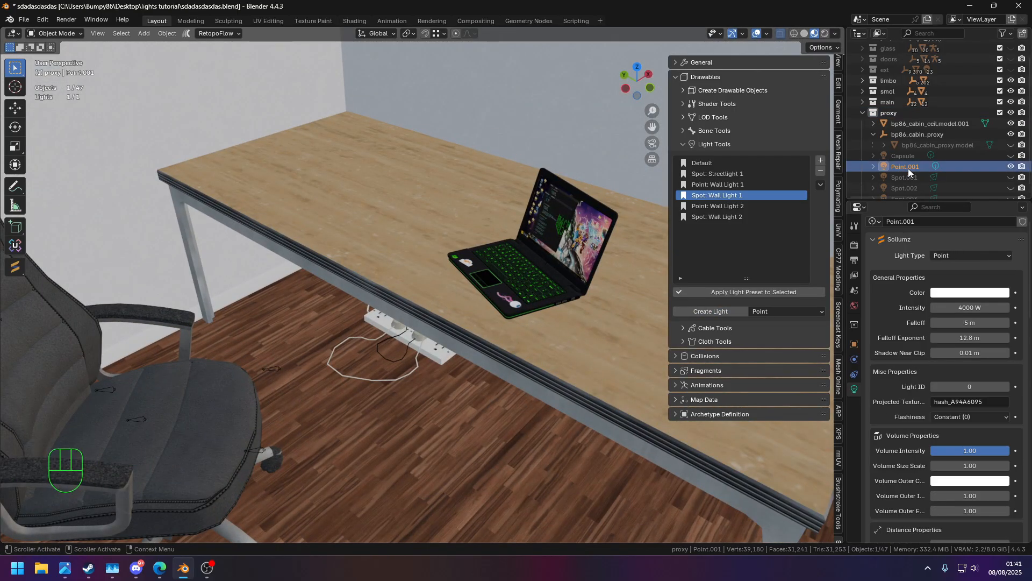
key(g)
click(514, 266)
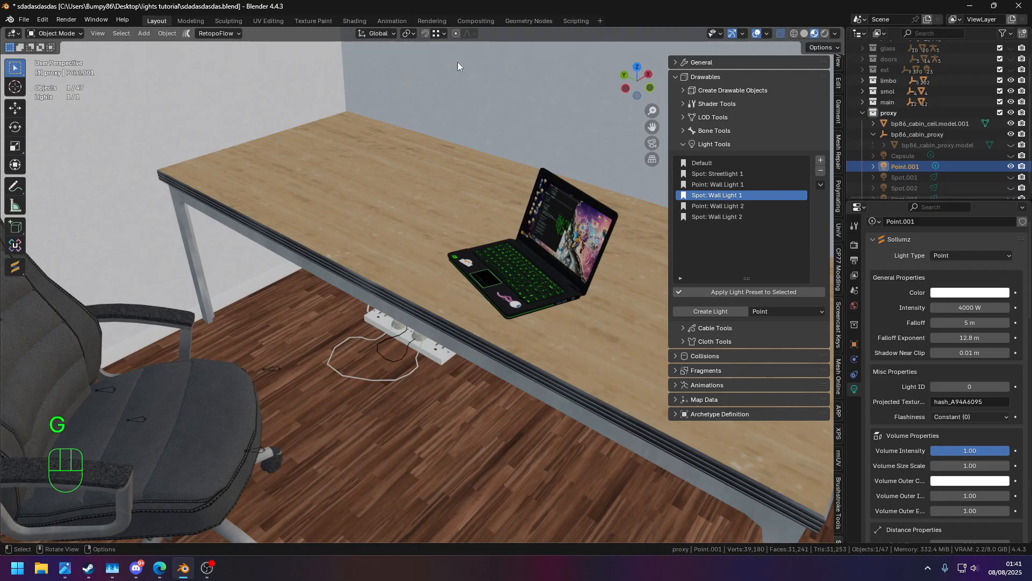
key(g)
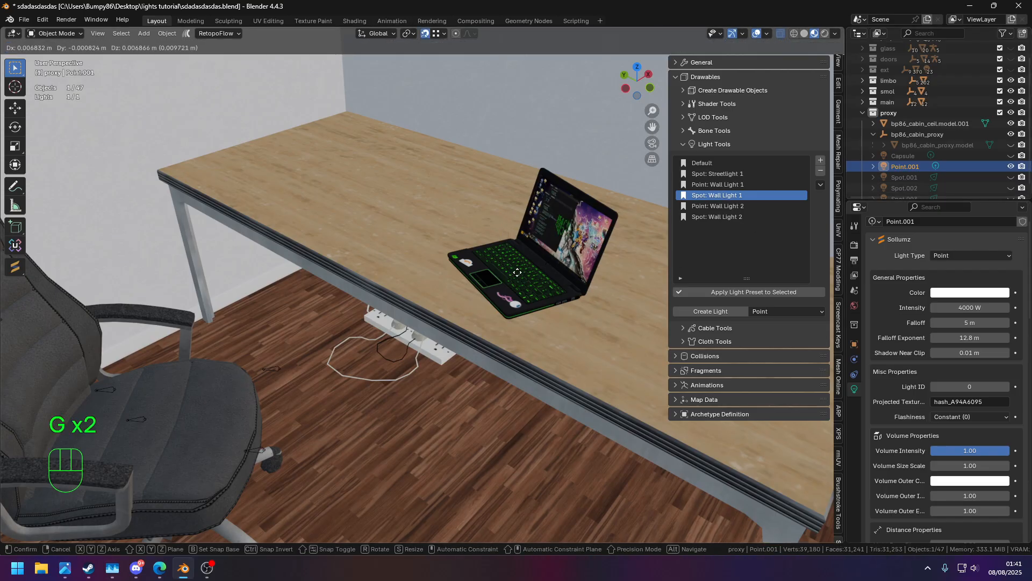
click(512, 279)
mouse_move(511, 279)
middle_down()
mouse_move(568, 263)
mouse_move(483, 266)
mouse_move(520, 267)
middle_up()
key(KP_Decimal)
scroll(483, 266, up, 5)
key(shift+Tab)
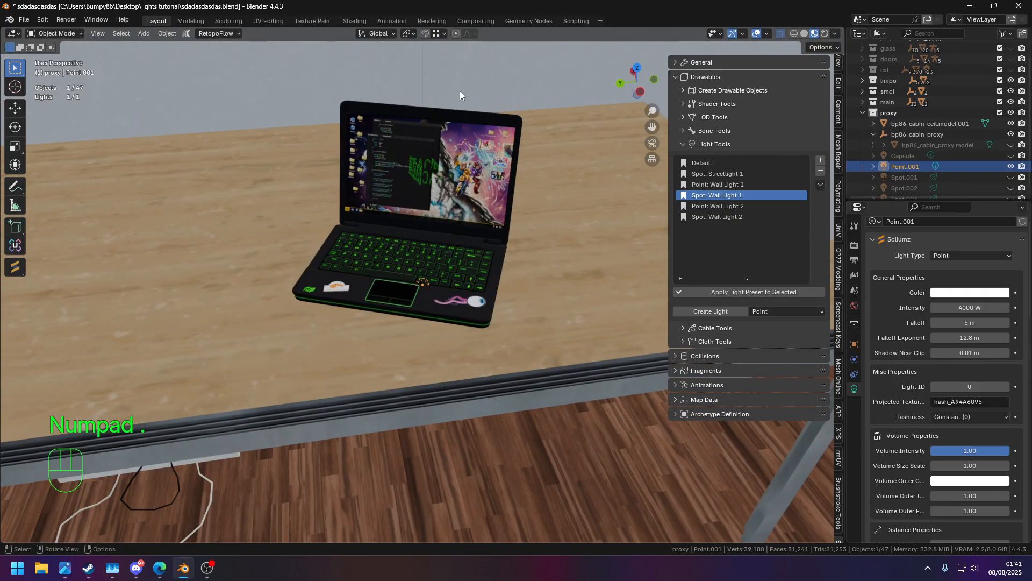
Centre the point light over the keyboard, shifting it about 0.080 m in X, 0.018 m in Y and 0.020 m up in Z
middle_drag(600, 202, 595, 192)
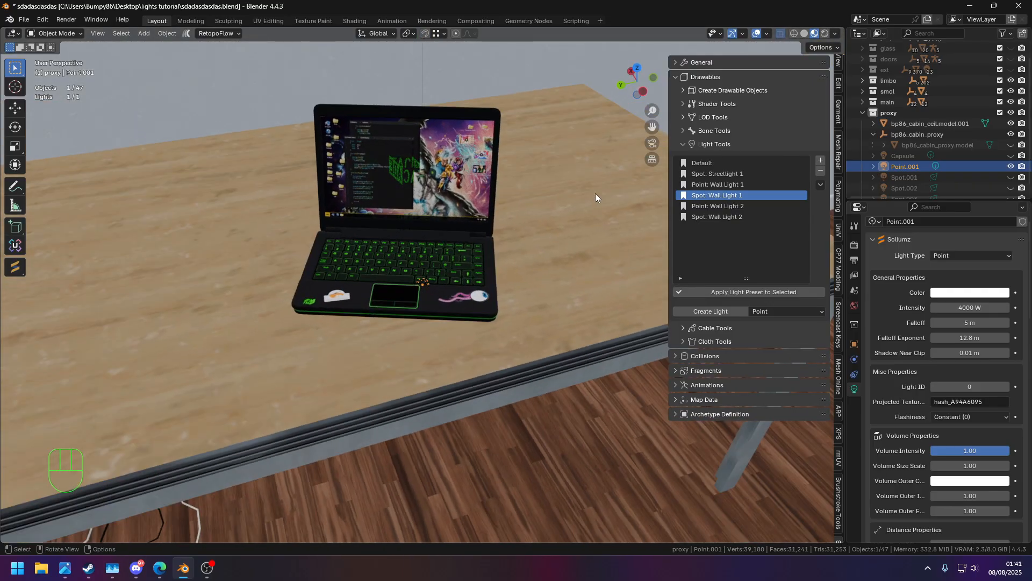
key(g)
key(shift+z)
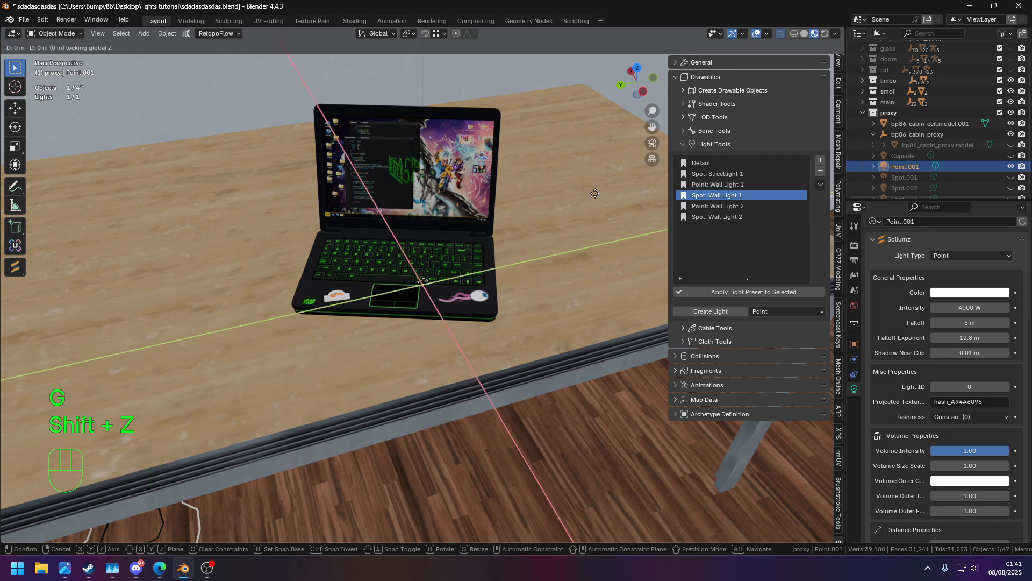
click(572, 171)
key(g)
key(z)
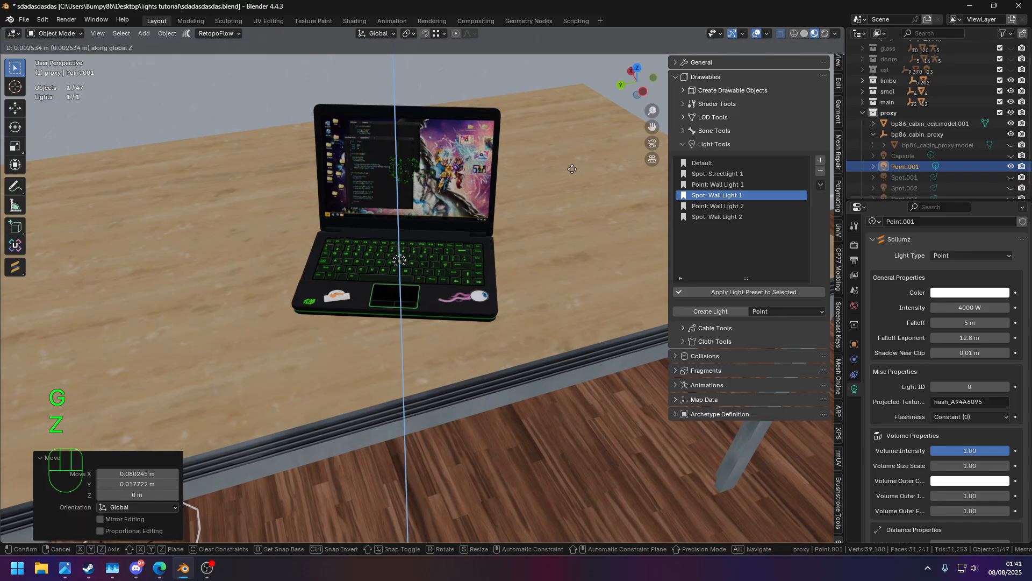
click(571, 162)
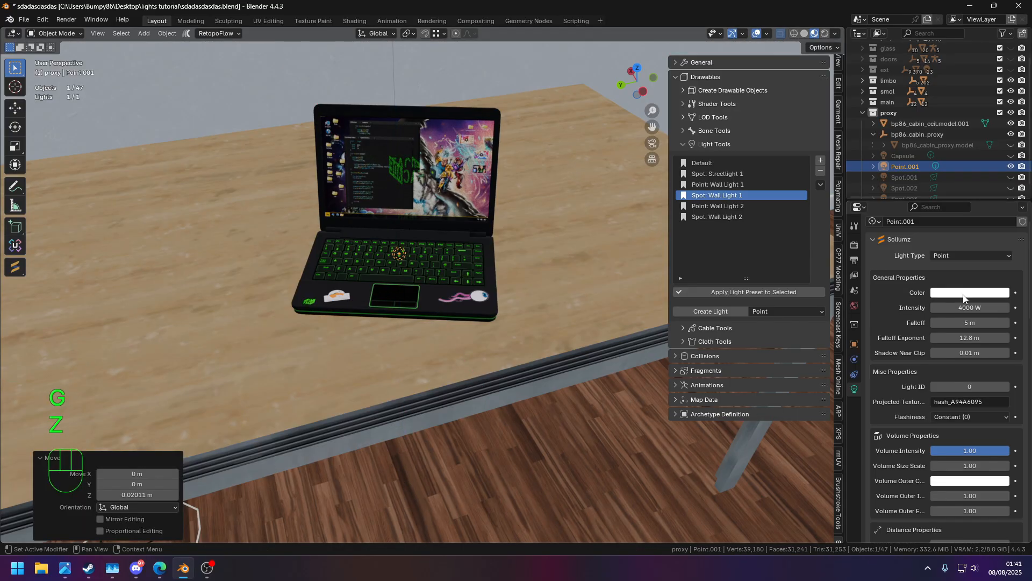
Set the point light's intensity to 30 W and its falloff exponent to 2 m in rendered shading
click(973, 306)
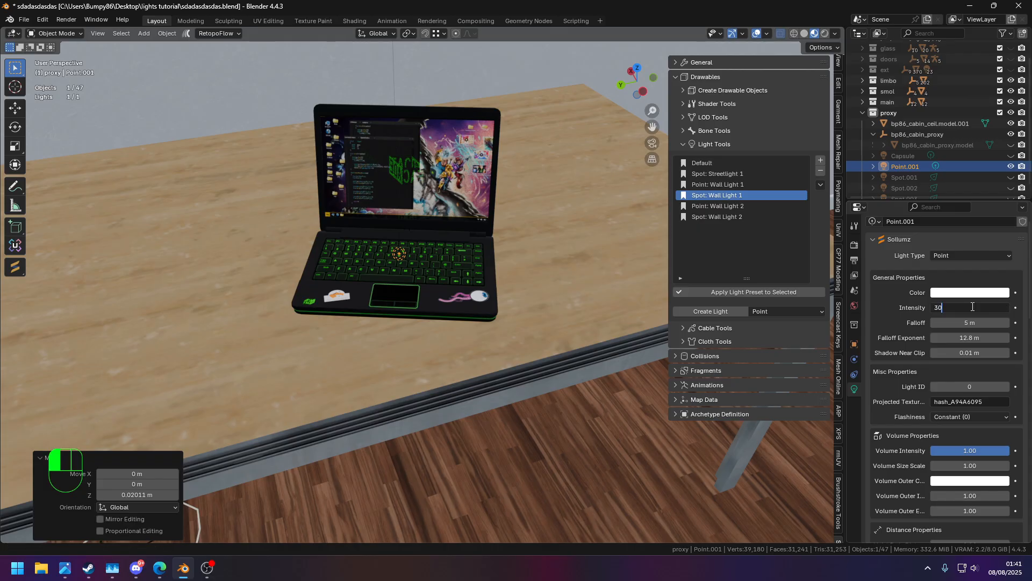
key(Return)
click(824, 33)
middle_drag(559, 129, 484, 140)
click(977, 337)
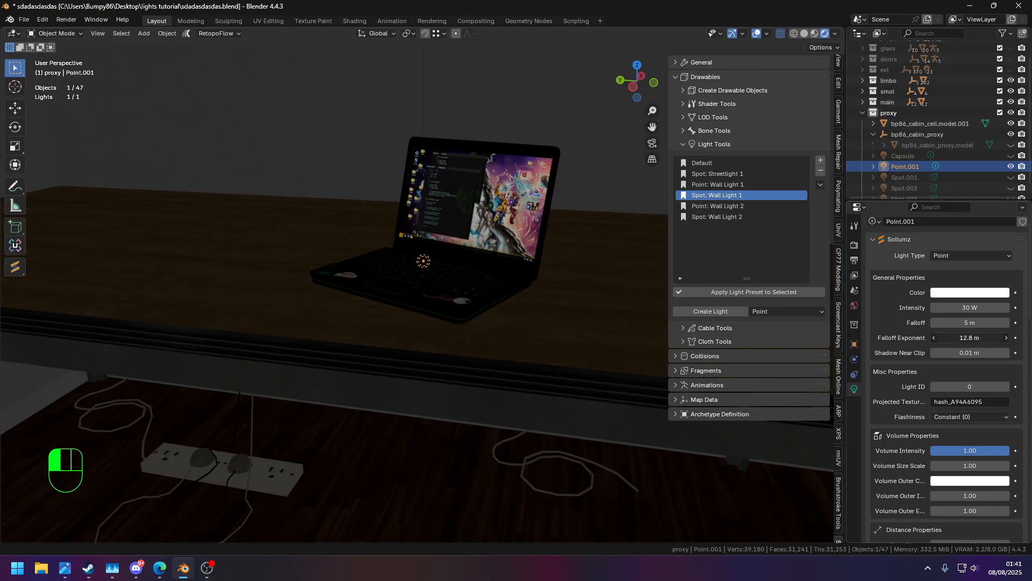
key(Return)
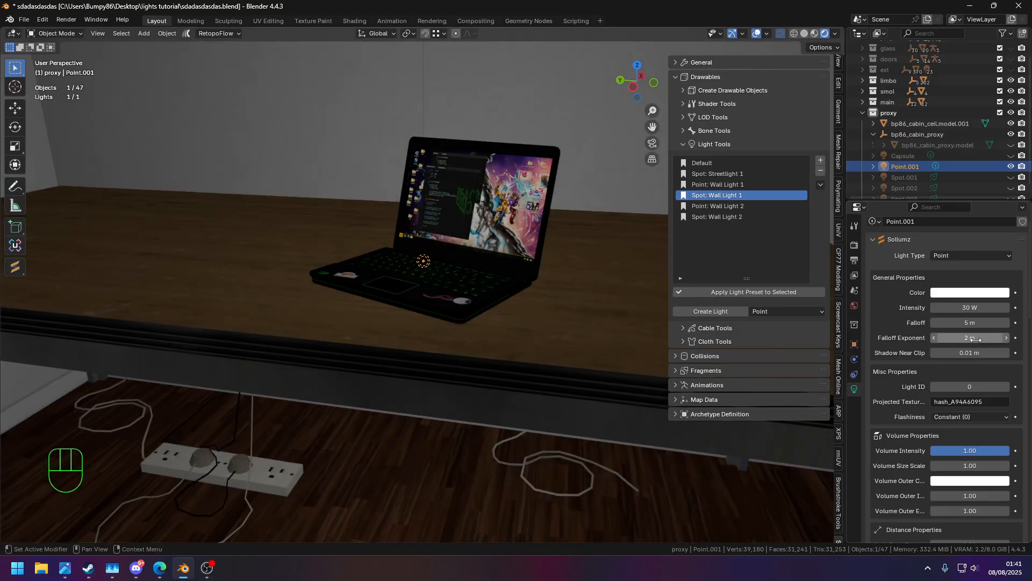
Colour the point light green, about #90FF58, and raise its falloff exponent to 3.2 m
click(971, 294)
click(921, 167)
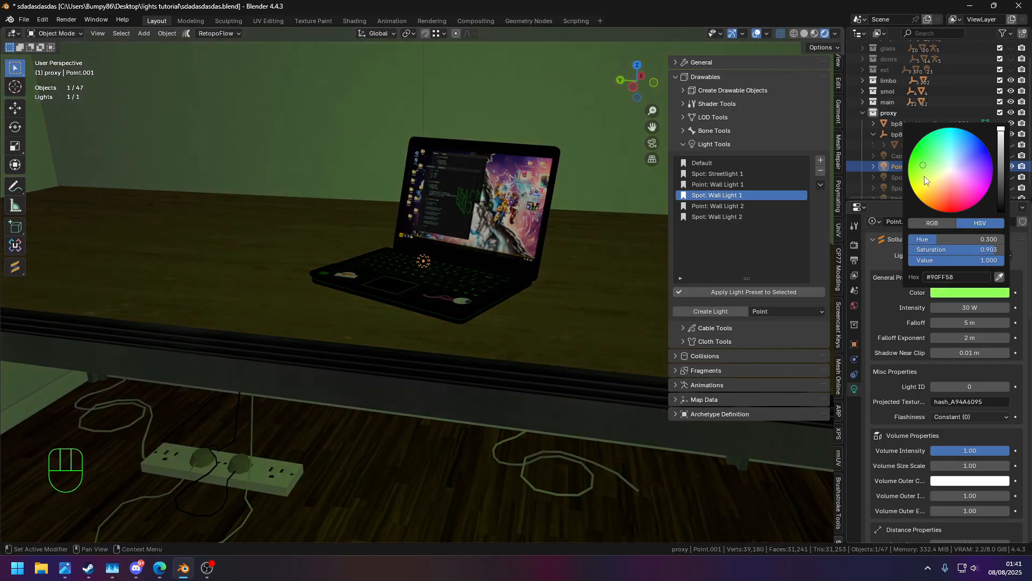
mouse_move(966, 342)
mouse_down()
mouse_move(1000, 342)
mouse_move(971, 337)
mouse_move(971, 322)
mouse_up()
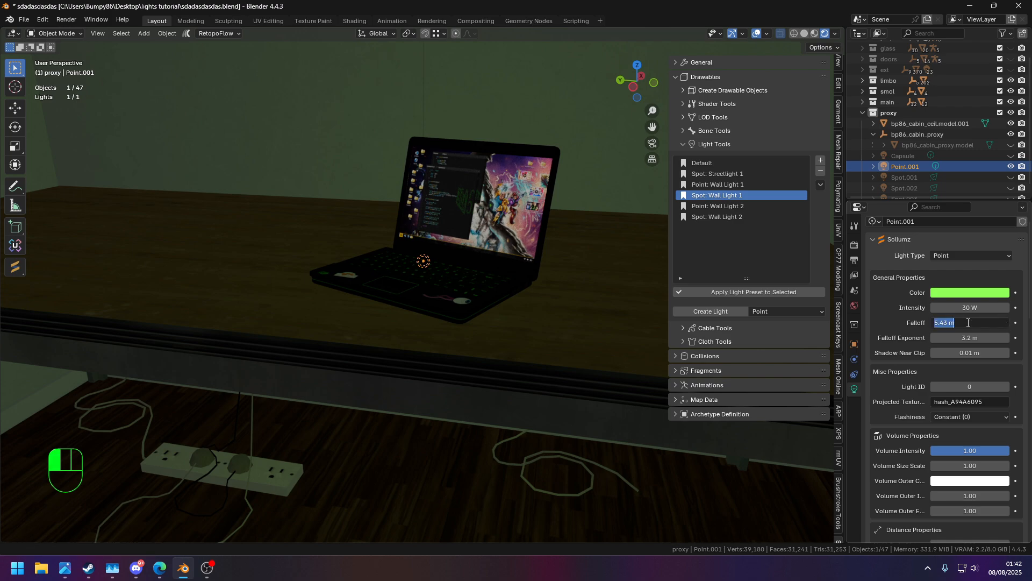
Set the point light's falloff to 10 m and shrink its falloff exponent to about 0.271 m around the laptop
text(1.5)
key(Return)
middle_drag(524, 218, 446, 247)
scroll(453, 238, down, 8)
middle_drag(447, 247, 436, 214)
drag(94, 130, 525, 311)
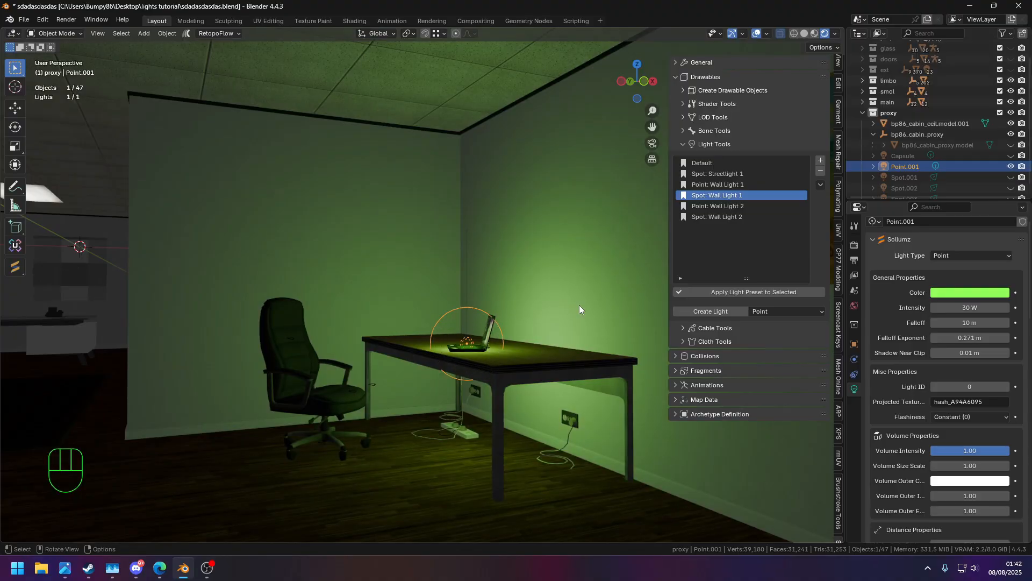
Raise the green point light about 0.016 m along Z and set its intensity to 5 W
key(g)
key(z)
click(579, 304)
click(957, 307)
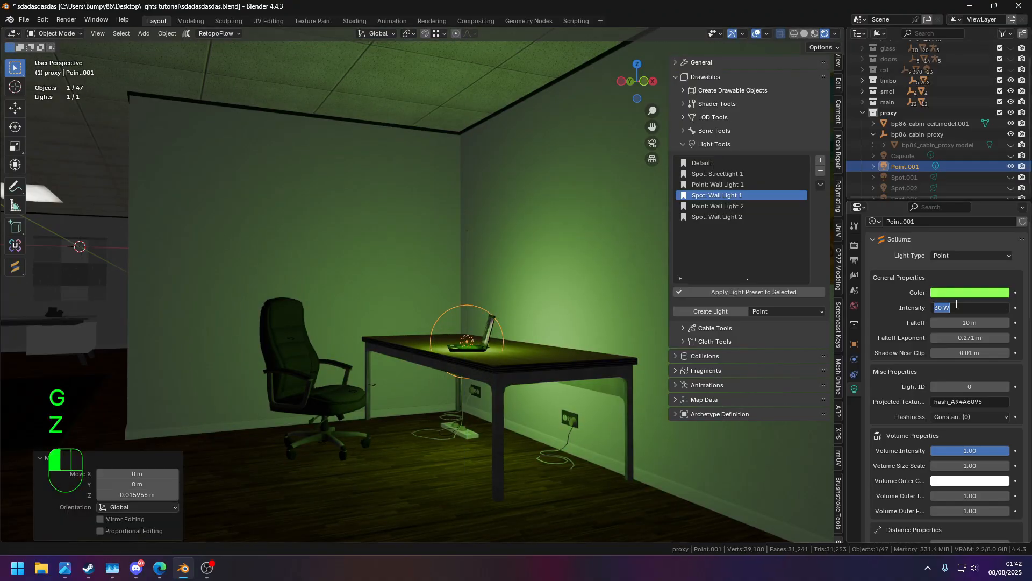
text(5)
key(Return)
Enlarge the green point light's radius around the laptop to a falloff exponent of about 0.783 m
scroll(559, 248, up, 5)
middle_drag(560, 248, 581, 288)
middle_drag(581, 287, 451, 231)
scroll(484, 268, up, 2)
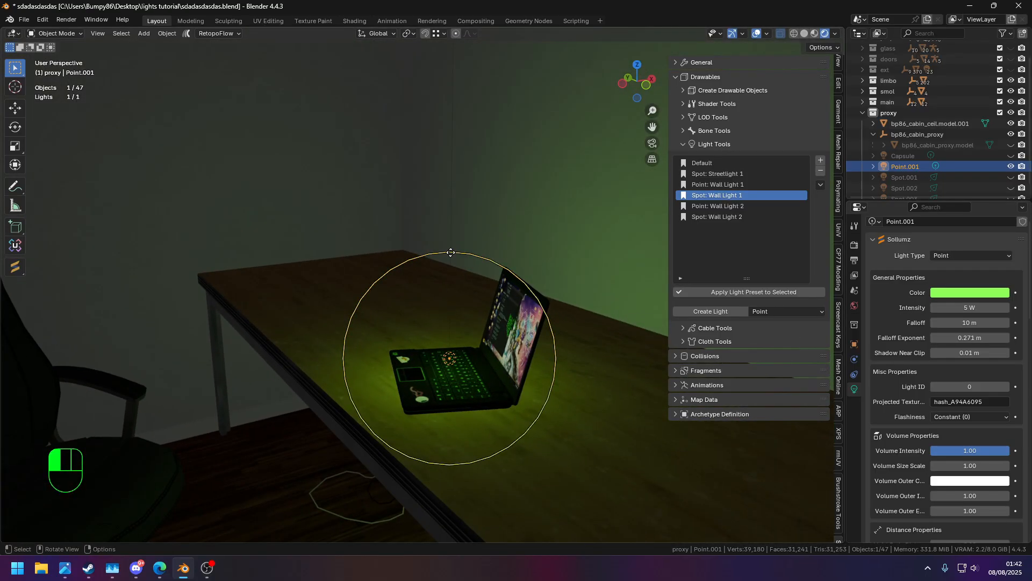
drag(450, 252, 457, 64)
Examine the green glow on the laptop, desk and surrounding walls from several angles and distances
middle_drag(457, 64, 334, 279)
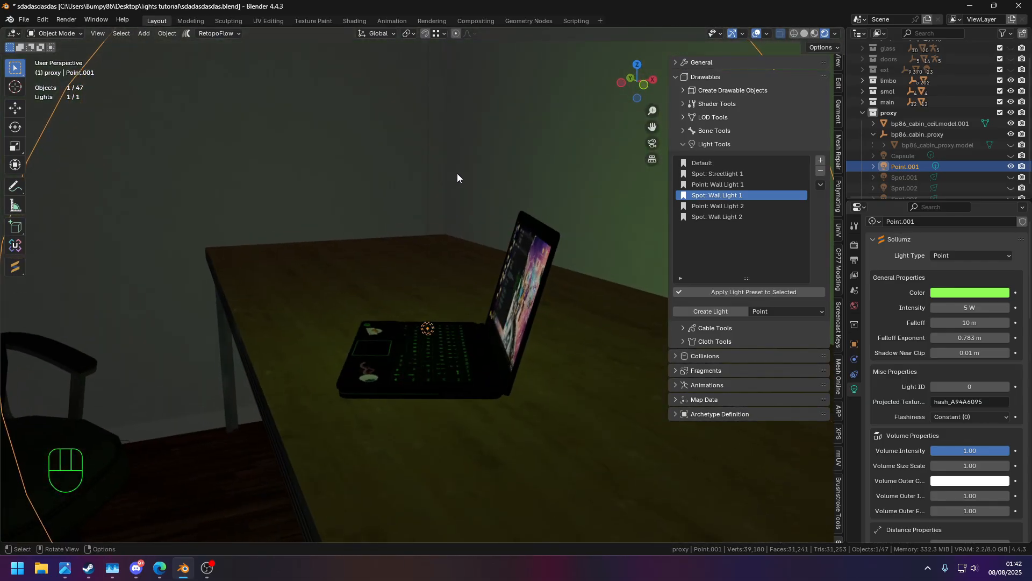
scroll(457, 173, down, 3)
middle_drag(522, 227, 424, 253)
scroll(433, 187, up, 3)
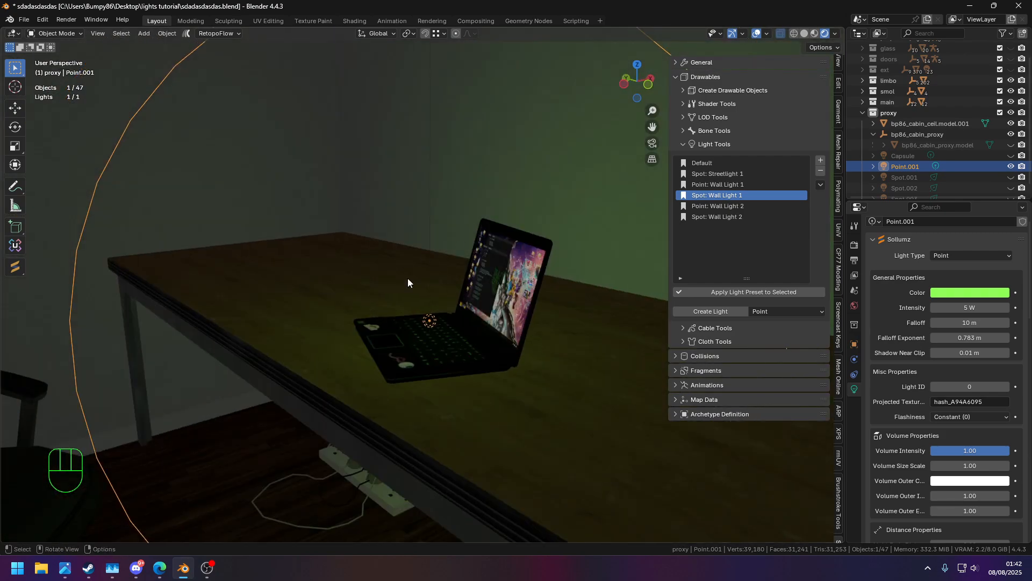
middle_drag(444, 202, 508, 214)
scroll(495, 166, down, 4)
middle_drag(495, 166, 436, 155)
scroll(437, 155, down, 2)
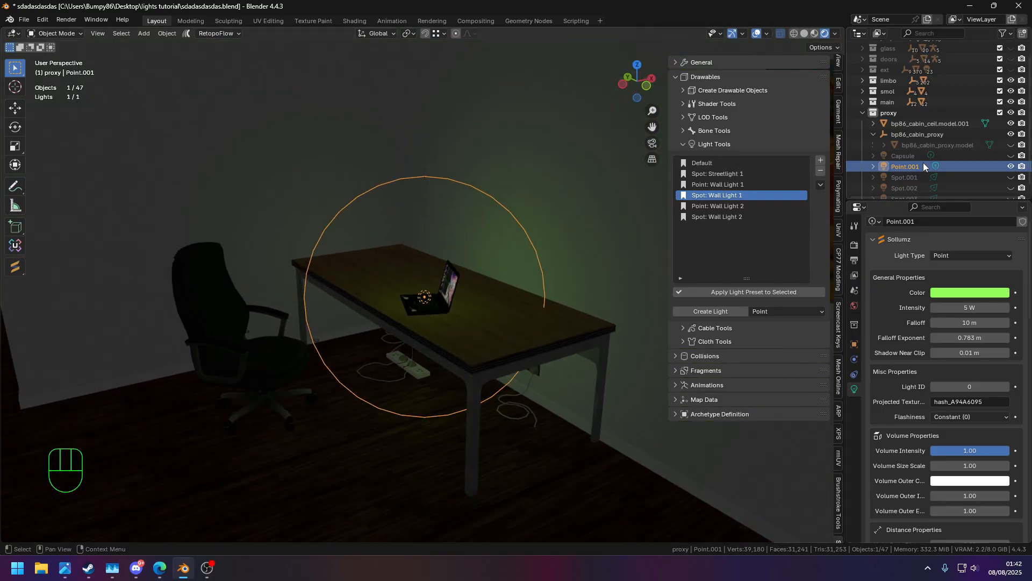
Create a Sollumz spot light in the proxy collection for the laptop screen
click(897, 114)
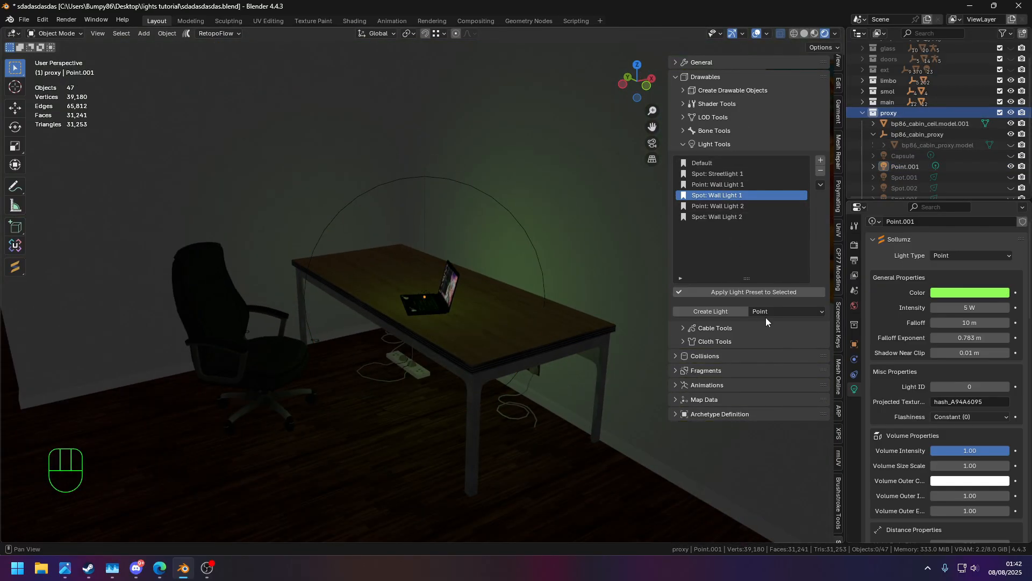
click(783, 313)
click(776, 350)
click(713, 312)
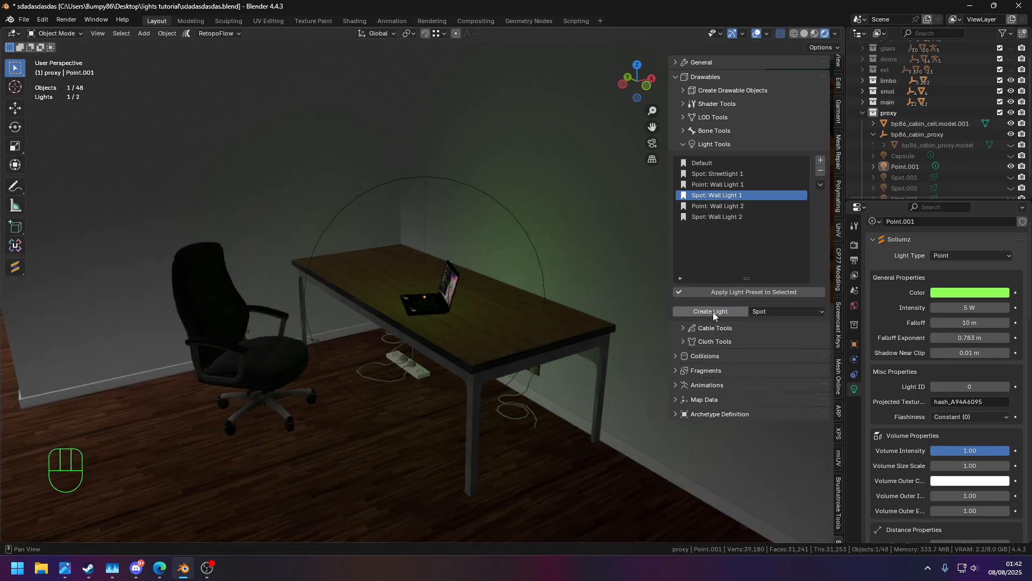
Turn snapping on and move the new spot light onto the laptop beside the green point light
key(g)
click(450, 285)
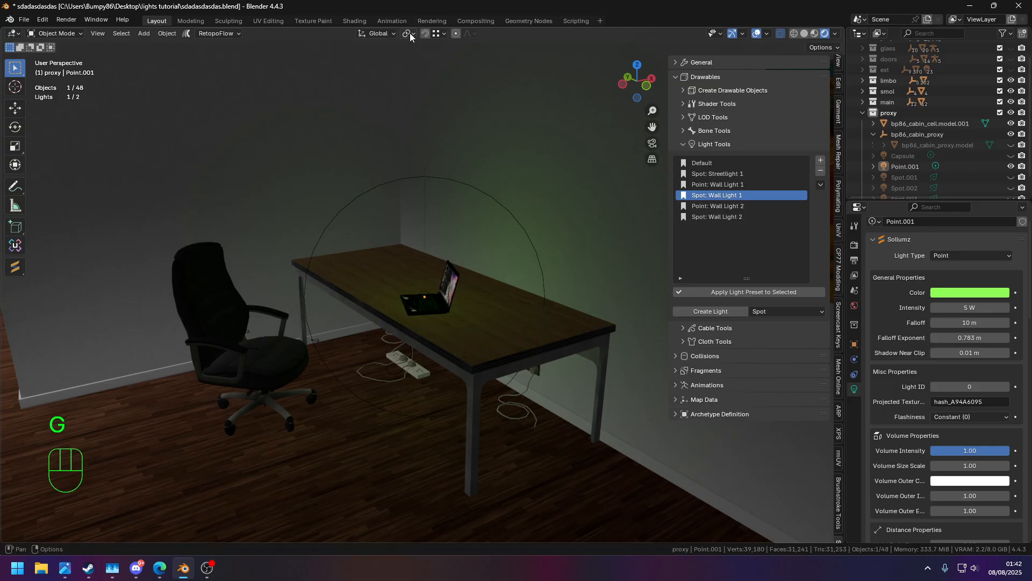
click(424, 34)
scroll(480, 256, up, 5)
key(g)
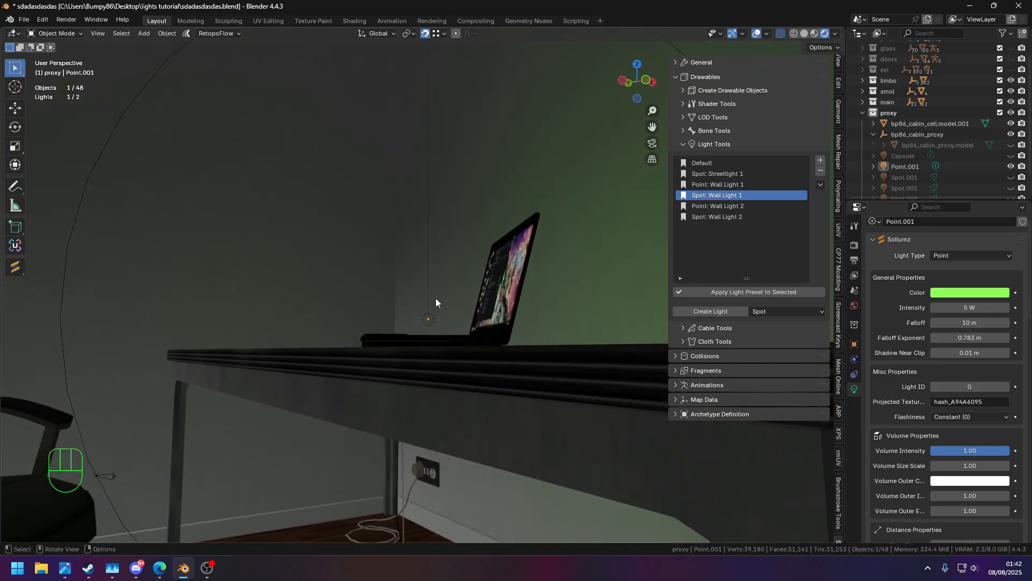
click(461, 276)
scroll(470, 259, down, 5)
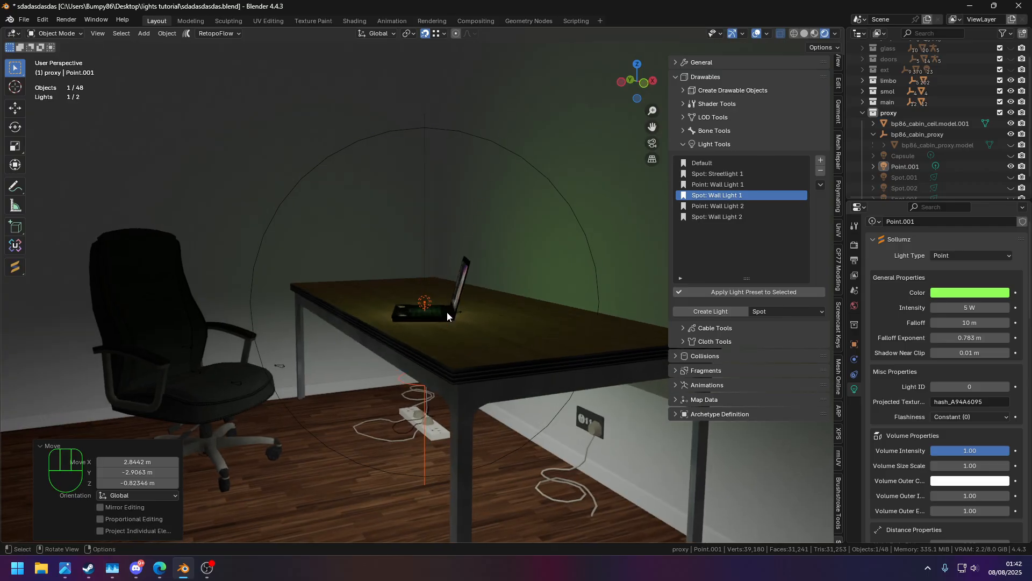
scroll(907, 166, down, 2)
Rotate the laptop spot light about 104° in the view and move it up to the front of the laptop screen
click(907, 188)
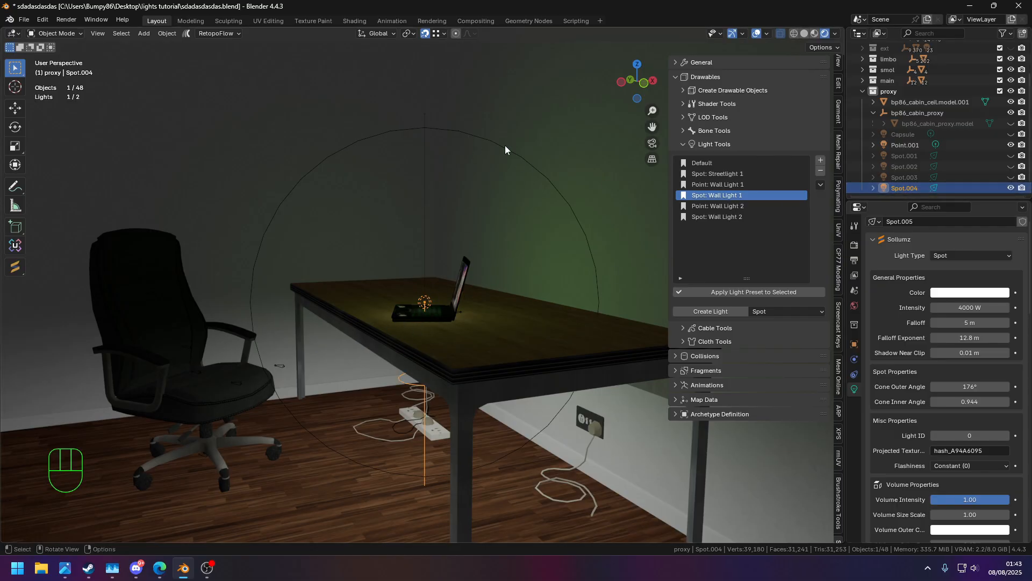
key(r)
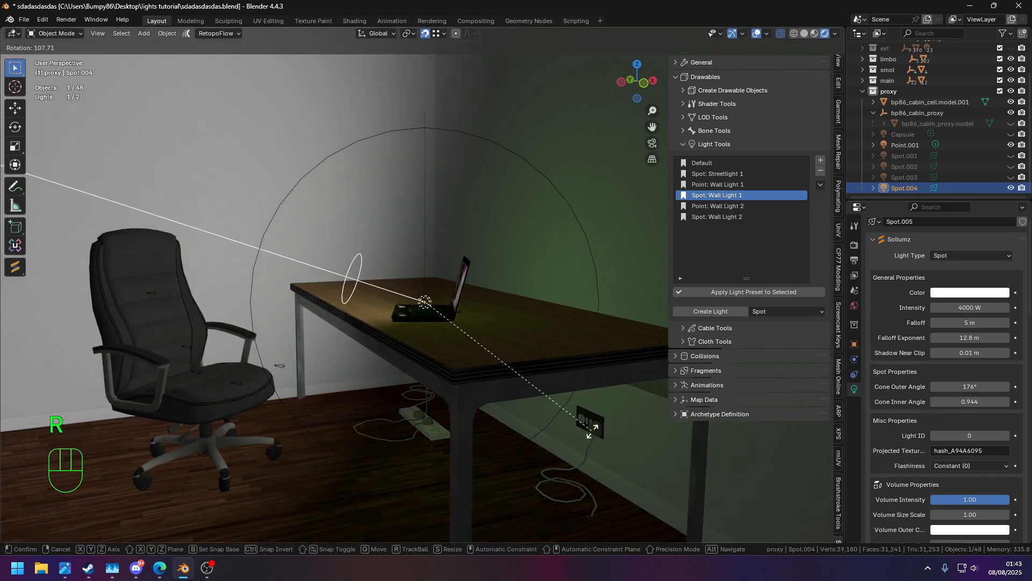
click(592, 431)
middle_drag(528, 189, 526, 173)
key(g)
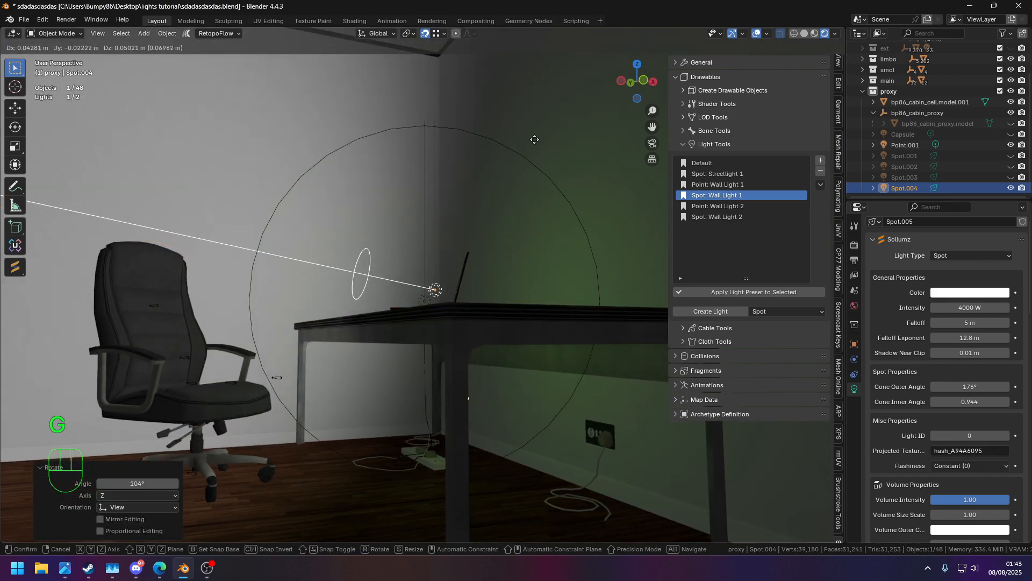
click(530, 128)
Rotate the spot light about -8.5° to align it with the direction the laptop screen faces, and inspect its placement
middle_drag(531, 128, 627, 213)
scroll(537, 220, down, 6)
key(r)
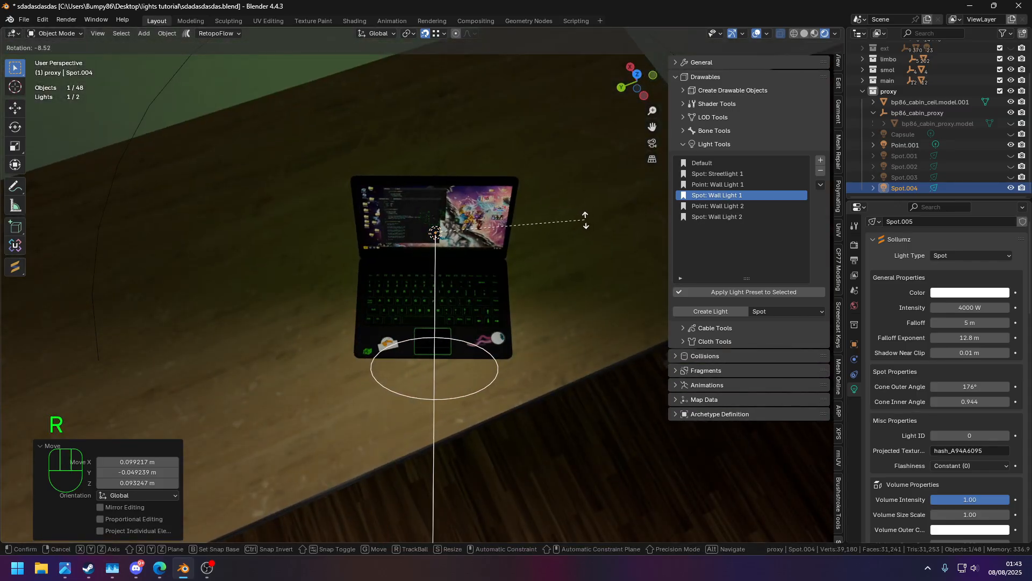
click(585, 220)
middle_drag(586, 221, 818, 274)
middle_drag(559, 215, 430, 293)
scroll(614, 272, up, 5)
shift+middle_drag(431, 294, 220, 322)
scroll(378, 309, up, 2)
middle_drag(378, 308, 443, 267)
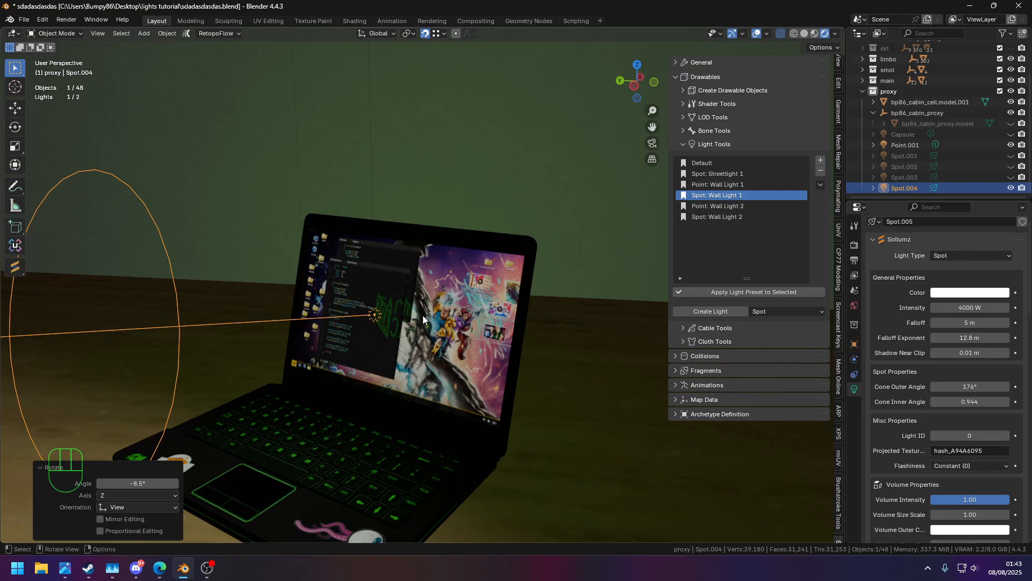
Colour the laptop screen's spot light pink and check its glow on the chair and walls
click(949, 295)
drag(954, 191, 961, 188)
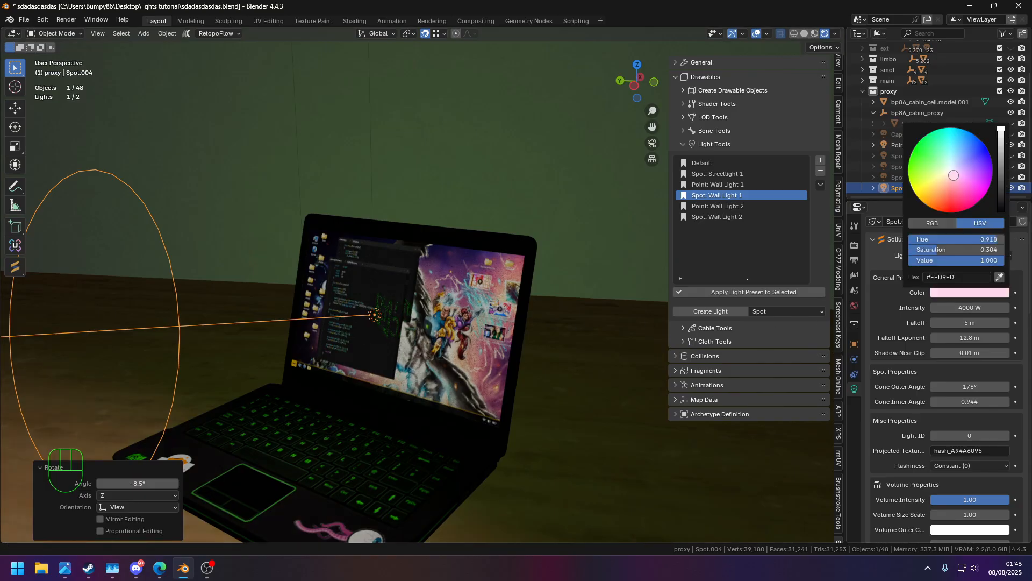
scroll(462, 212, down, 4)
middle_drag(462, 212, 399, 203)
scroll(385, 196, down, 5)
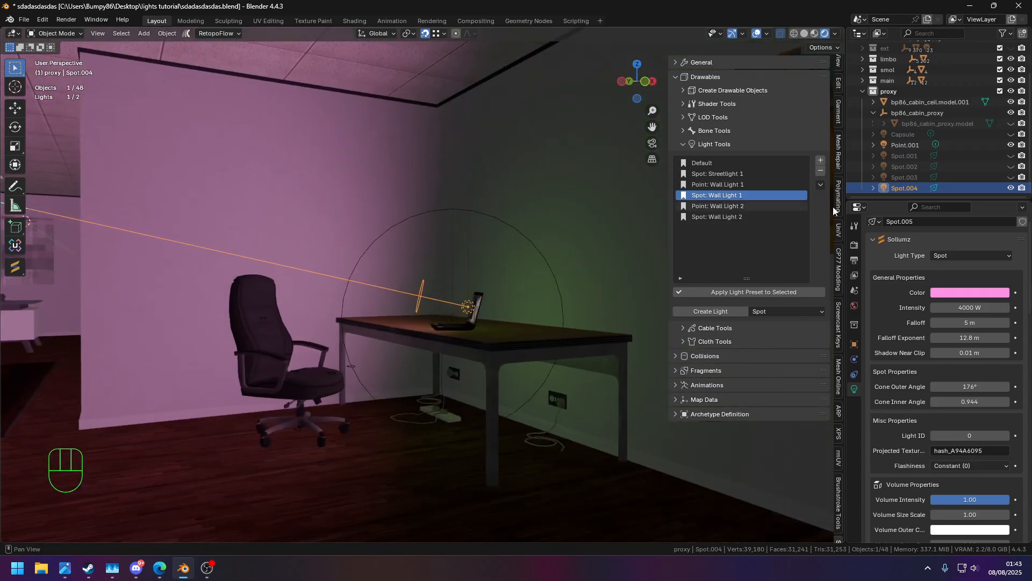
Shift the laptop screen spot light's colour to a more purplish magenta and check its glow around the desk
click(970, 293)
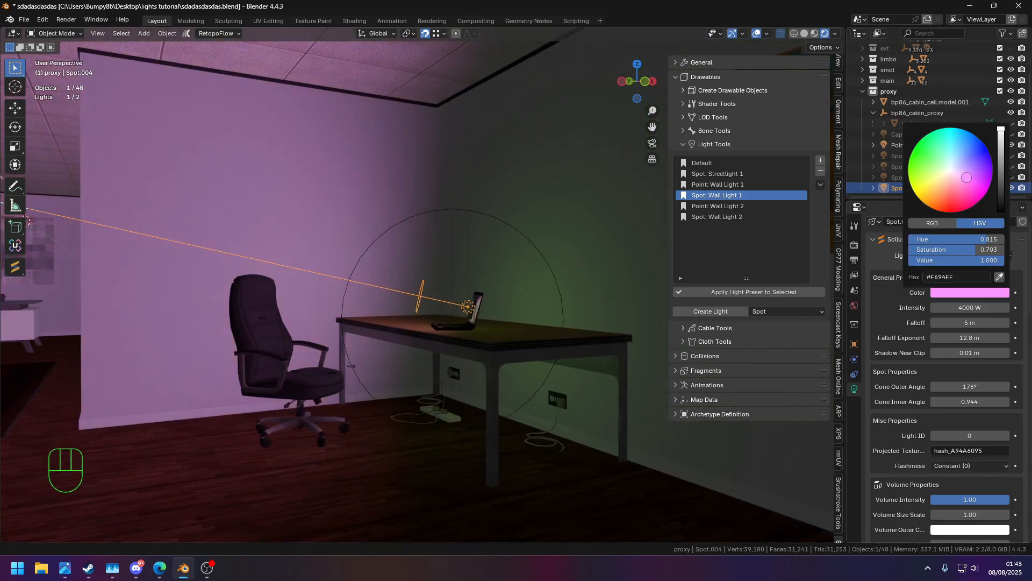
middle_drag(450, 144, 518, 191)
scroll(501, 167, up, 3)
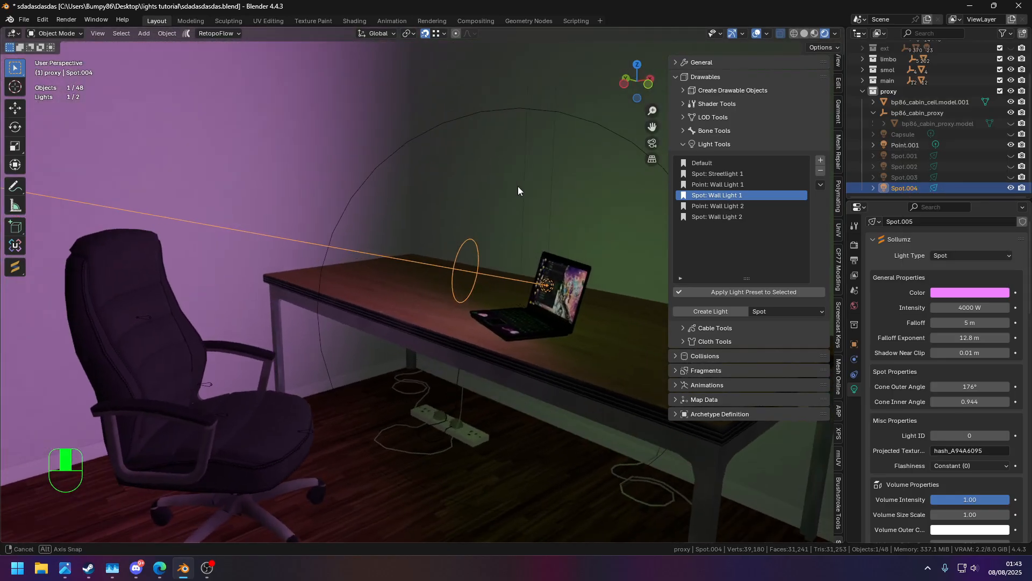
scroll(607, 198, down, 4)
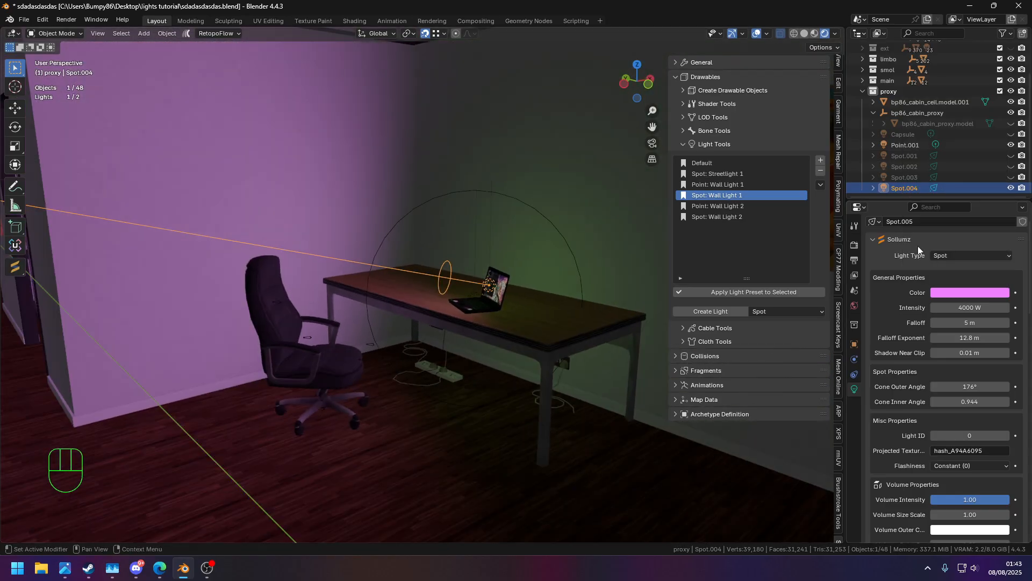
Lower the laptop spot light's intensity to 500 W and check the desk corner
click(980, 310)
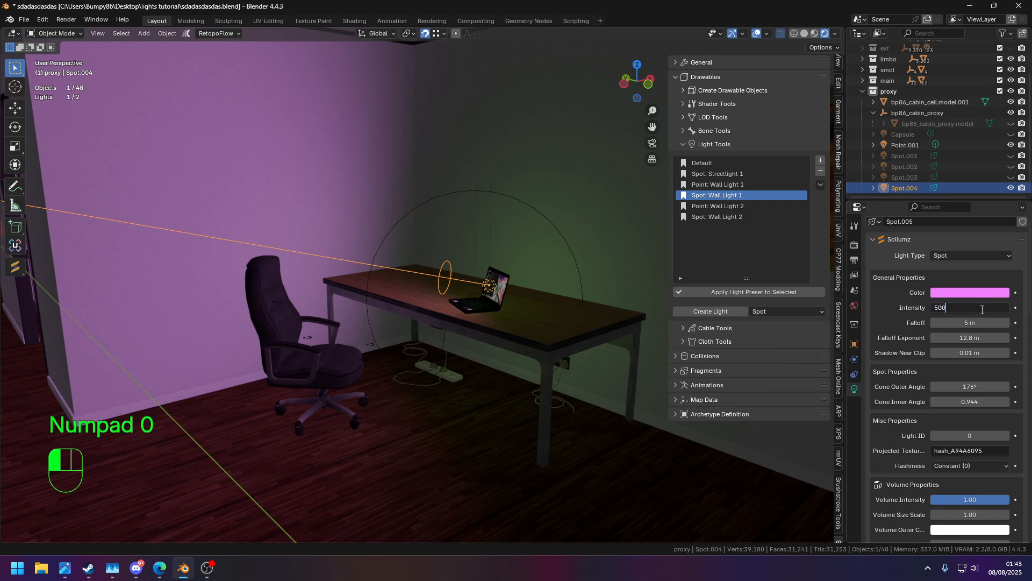
key(Return)
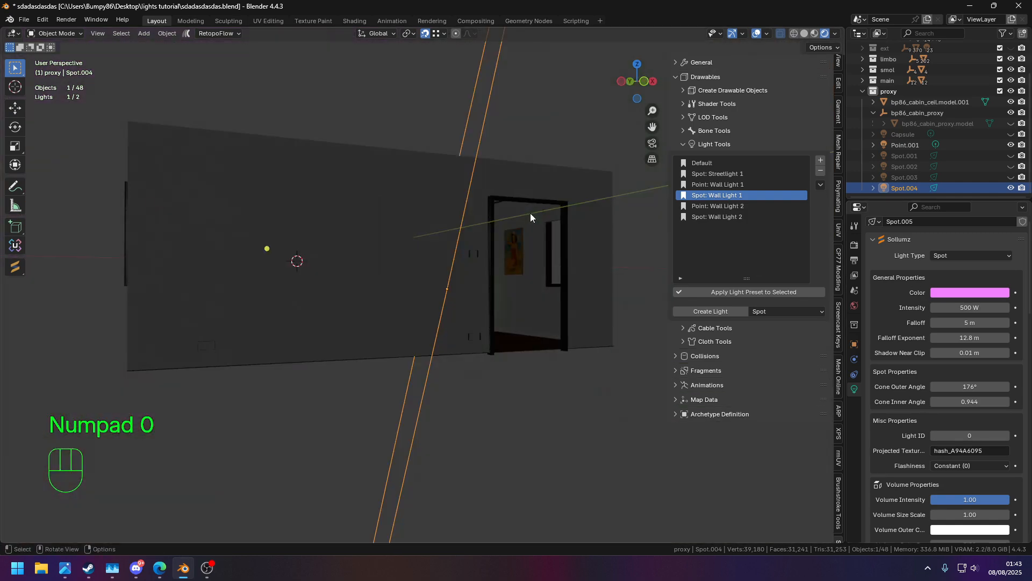
scroll(538, 266, up, 9)
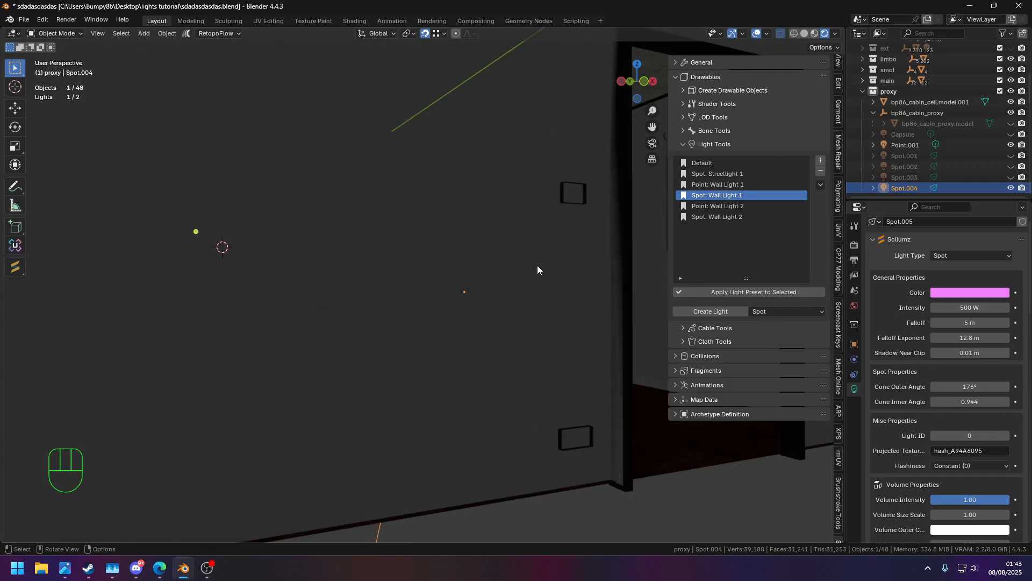
scroll(575, 277, up, 1)
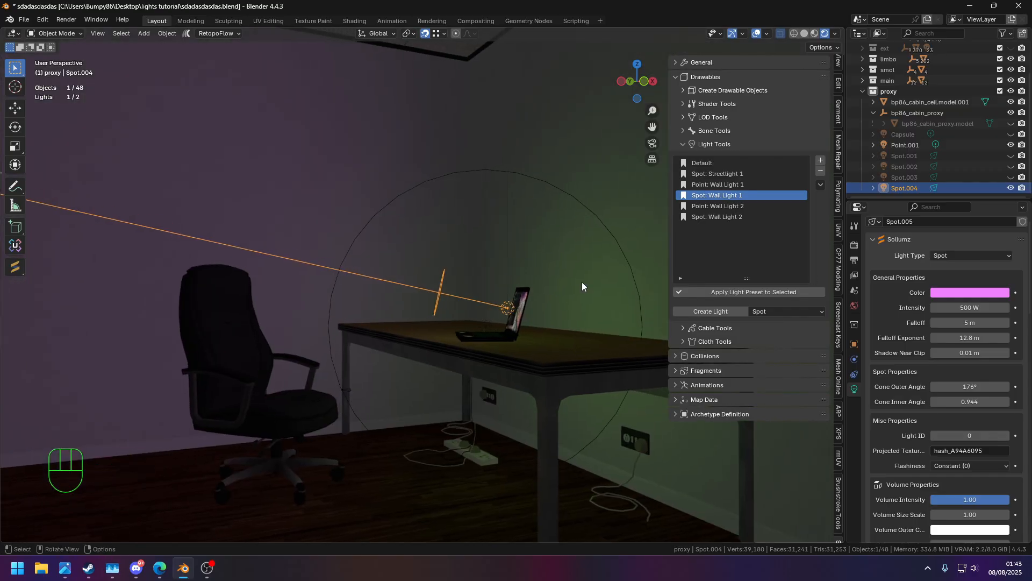
Set the laptop spot light's cone outer angle to 120° and its cone inner angle to 1
mouse_move(970, 386)
mouse_down()
mouse_move(1031, 387)
mouse_move(974, 387)
mouse_up()
click(974, 388)
key(Return)
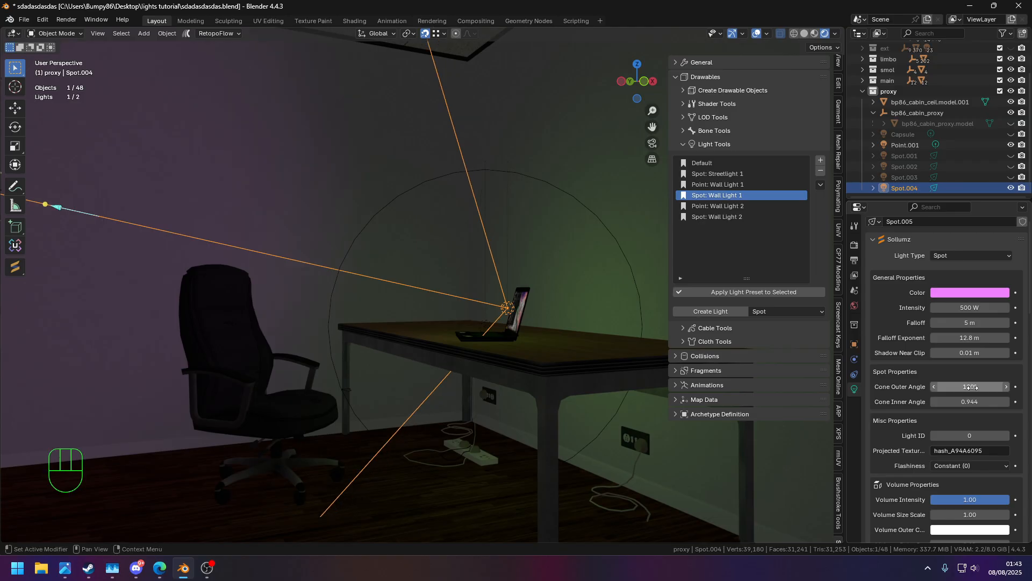
click(978, 401)
text(1)
key(Return)
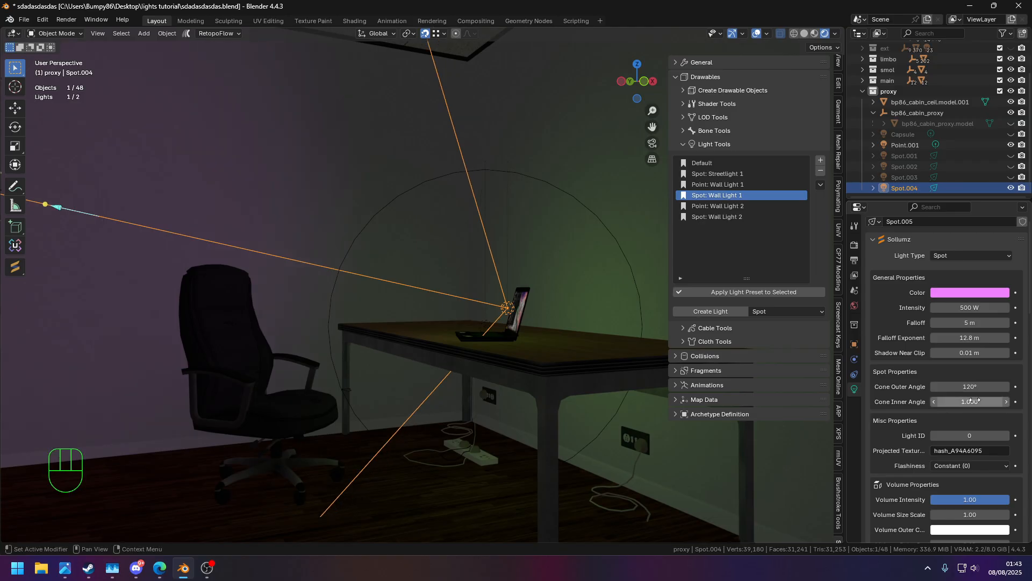
shift+middle_drag(513, 299, 584, 292)
middle_drag(661, 288, 360, 216)
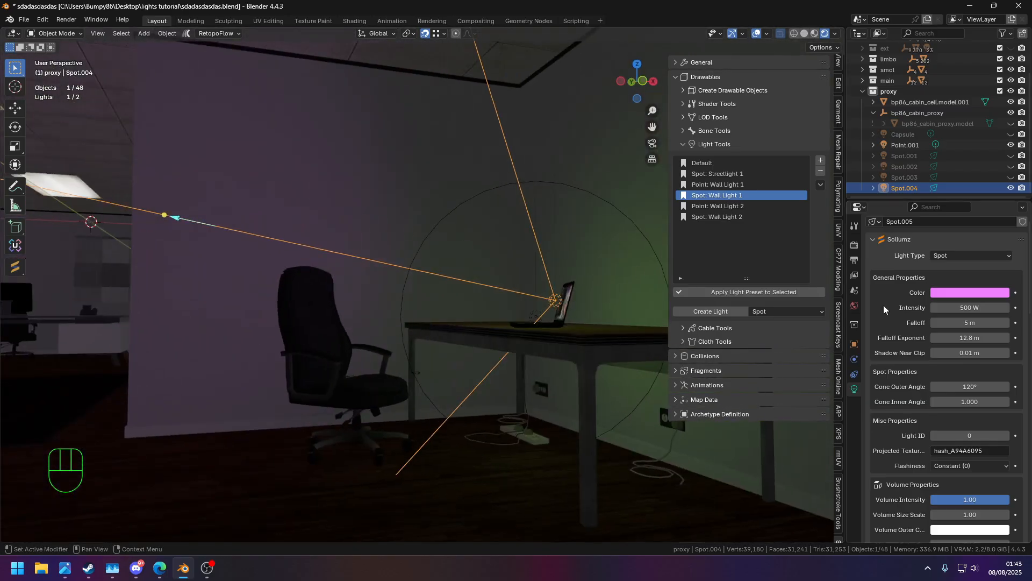
Set the laptop spot light's falloff exponent to 10 m
drag(980, 338, 973, 338)
click(970, 337)
text(10)
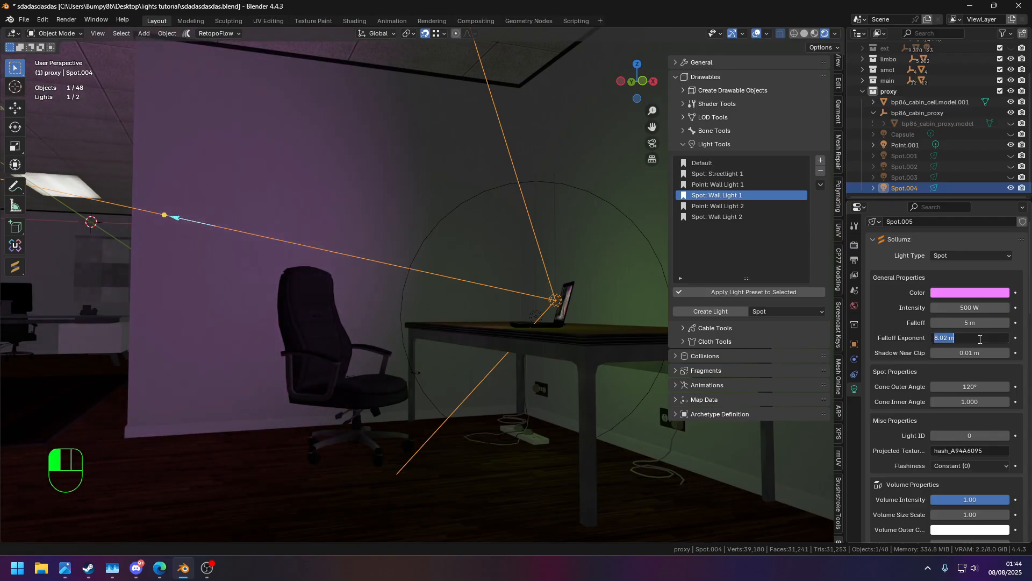
key(Return)
middle_drag(441, 223, 401, 225)
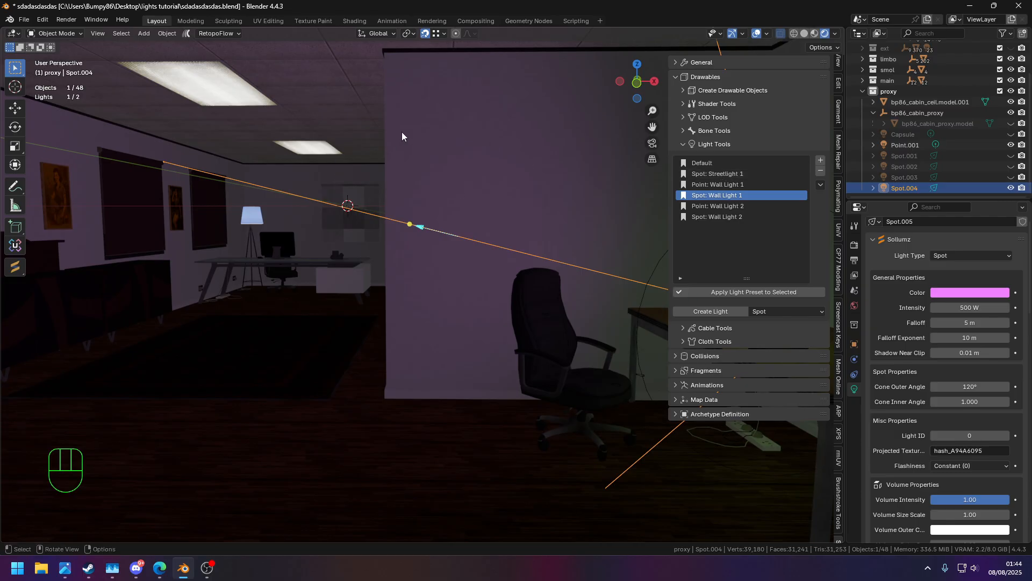
Examine how the pink laptop light spreads over the walls, the storage room doorway and the desk corner
key(n)
middle_drag(369, 150, 416, 151)
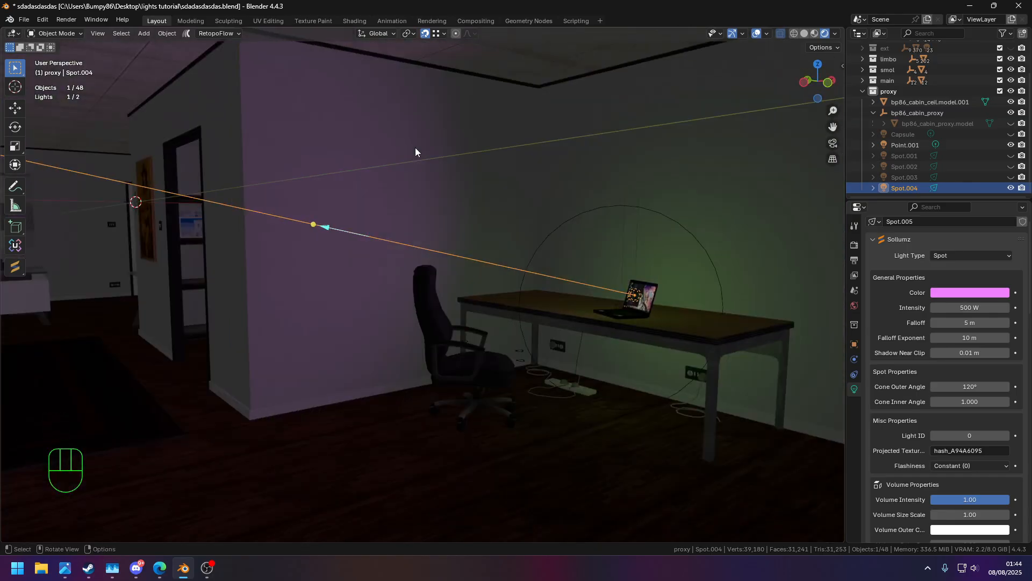
middle_drag(641, 184, 588, 301)
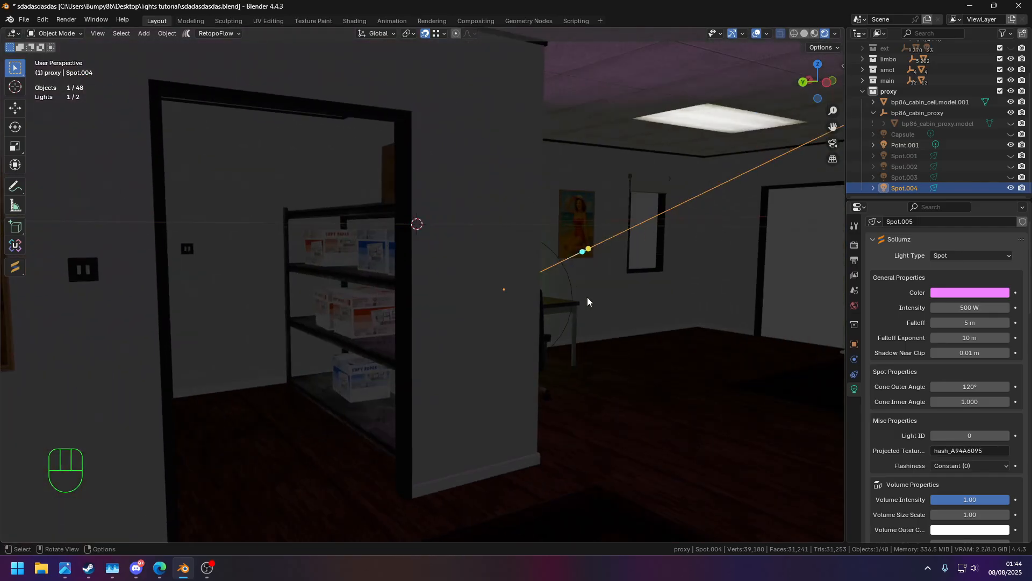
middle_drag(566, 221, 640, 214)
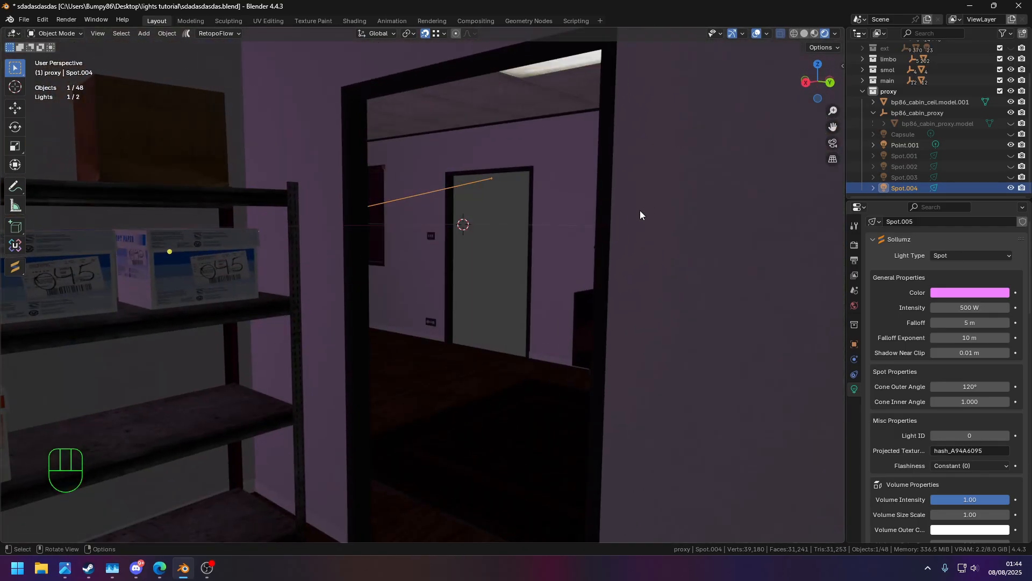
click(494, 253)
scroll(493, 252, down, 6)
mouse_move(493, 253)
middle_down()
mouse_move(609, 254)
mouse_move(484, 233)
mouse_move(637, 240)
mouse_move(353, 200)
mouse_move(627, 215)
mouse_move(514, 275)
mouse_move(495, 260)
middle_up()
scroll(608, 254, down, 5)
scroll(533, 240, up, 8)
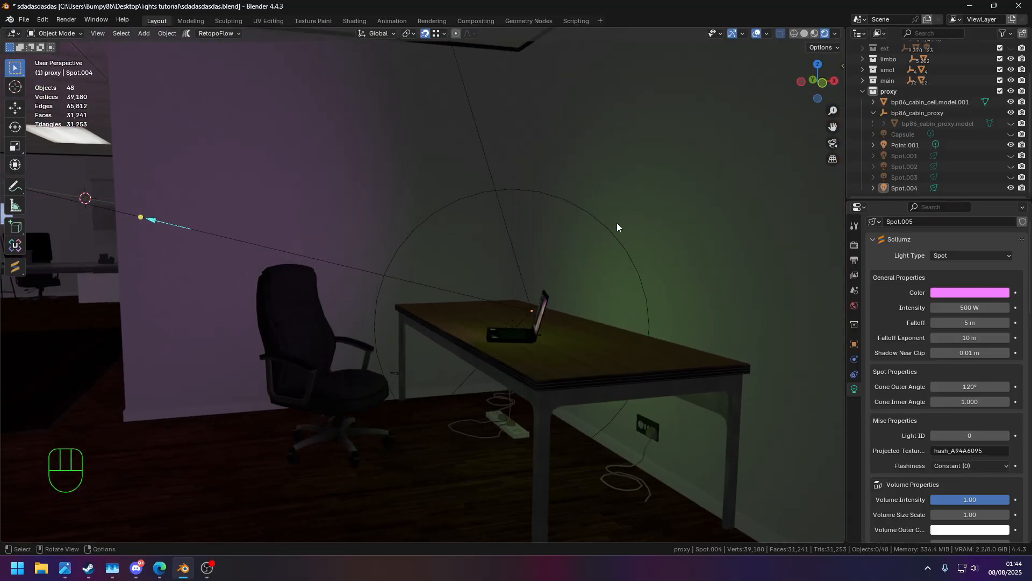
Unhide the capsule light and the spot lights Spot.001, Spot.002 and Spot.003
click(1011, 135)
drag(1012, 156, 1013, 185)
middle_drag(479, 205, 523, 202)
Set the green keyboard point light's volume intensity, volume size scale, volume outer intensity and volume outer exponent to 0
click(586, 208)
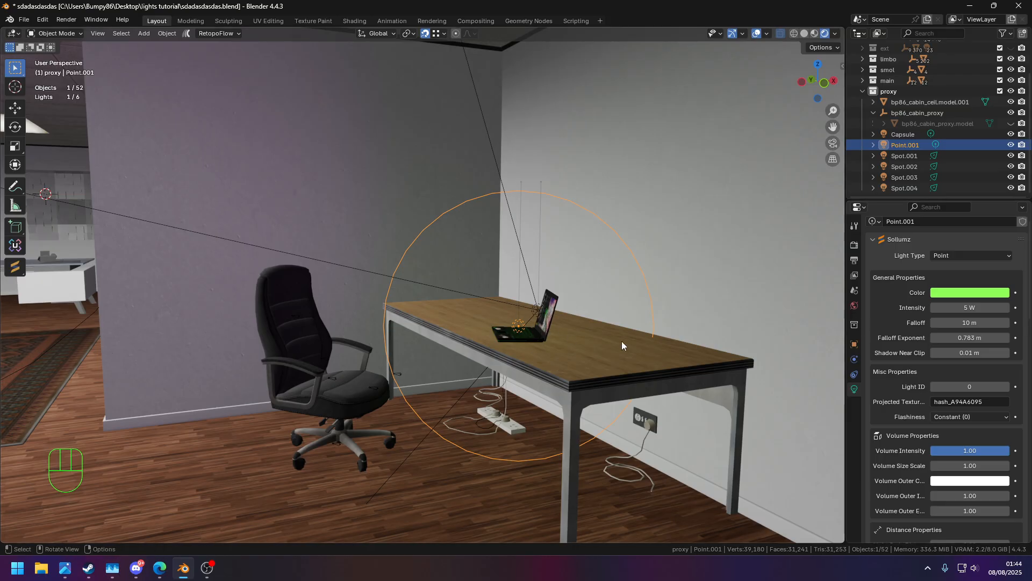
scroll(904, 384, down, 5)
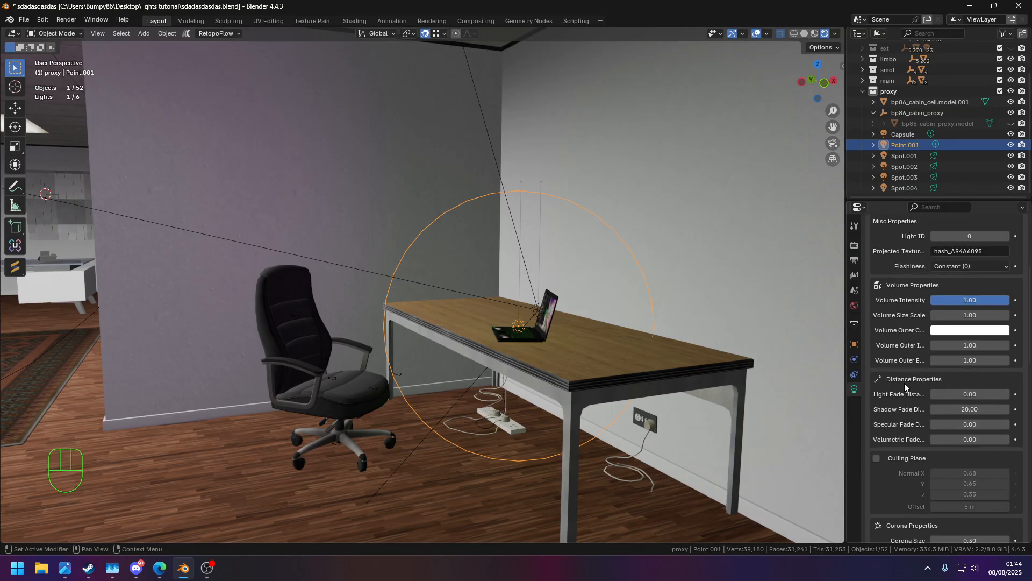
click(970, 299)
text(0)
key(Return)
click(970, 312)
text(0)
key(Return)
drag(968, 346, 968, 360)
text(0)
key(Return)
scroll(900, 350, down, 6)
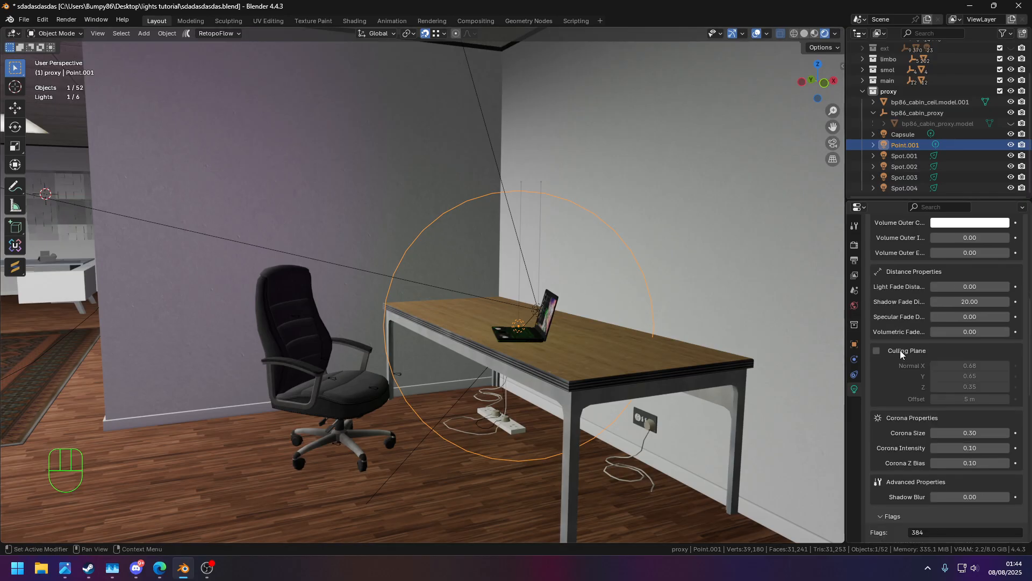
Set the green point light's corona size, corona intensity and corona Z bias to 0
drag(966, 368, 966, 398)
text(0)
key(Return)
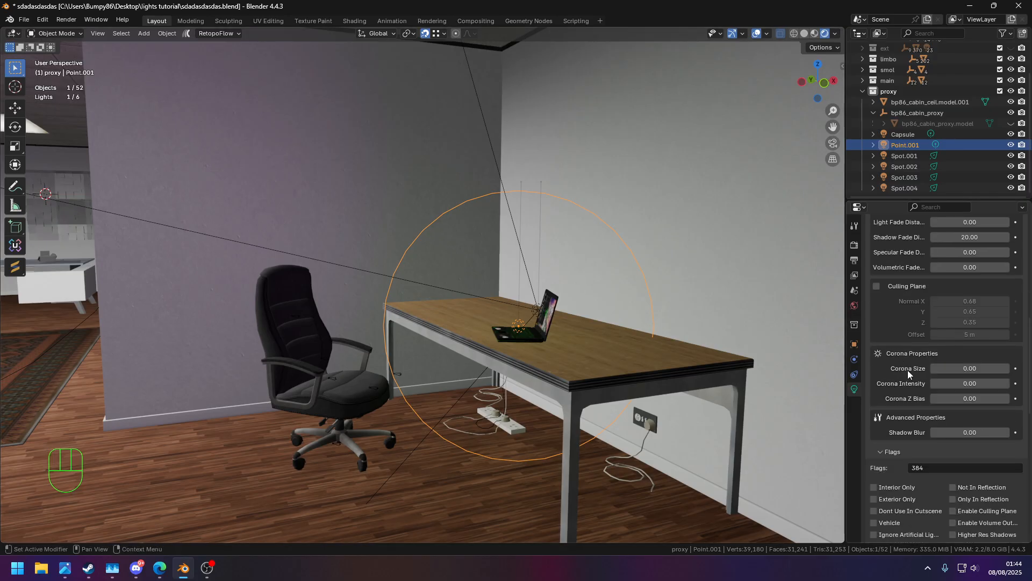
Clear the green point light's shadow flags and enable its Only In Reflection and No Specular flags
scroll(908, 369, down, 10)
drag(874, 367, 870, 354)
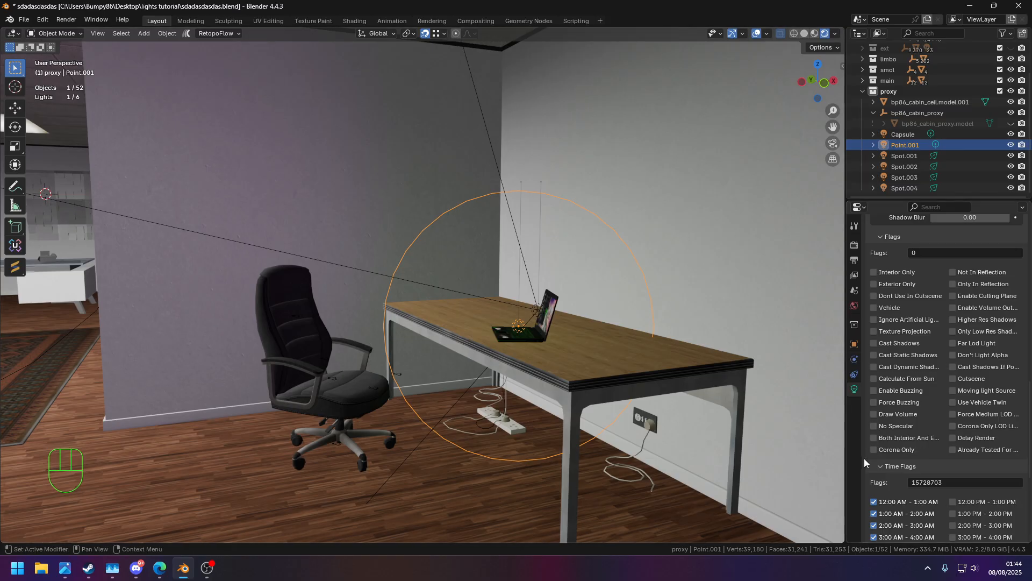
click(954, 283)
middle_drag(432, 347, 492, 316)
Enable Cast Shadows on the laptop spot light and switch on its time flags for all hours of the day
click(497, 303)
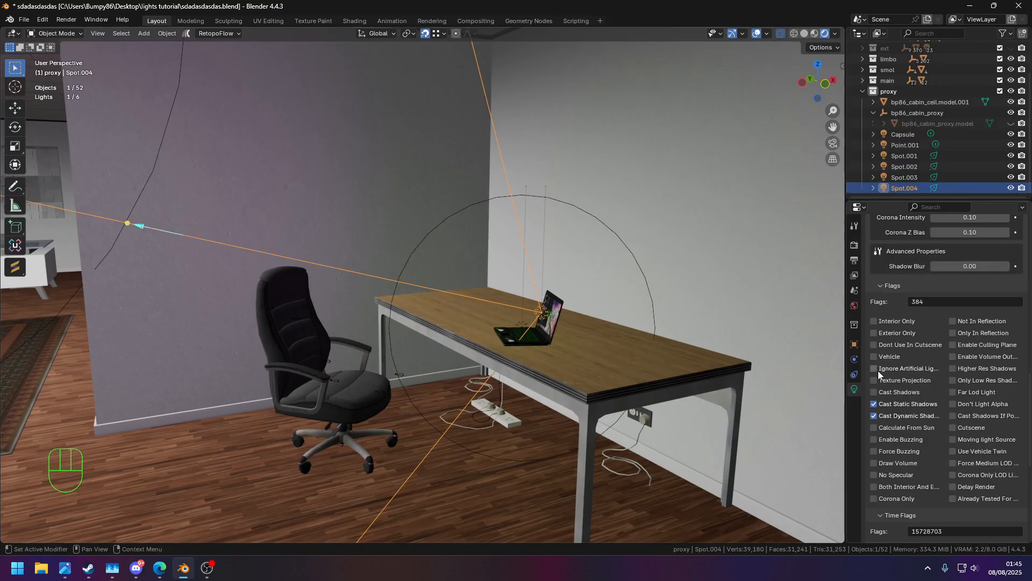
scroll(914, 403, down, 10)
click(891, 459)
Switch on the green point light's time flags for all hours and recheck the flags of both laptop lights
click(631, 258)
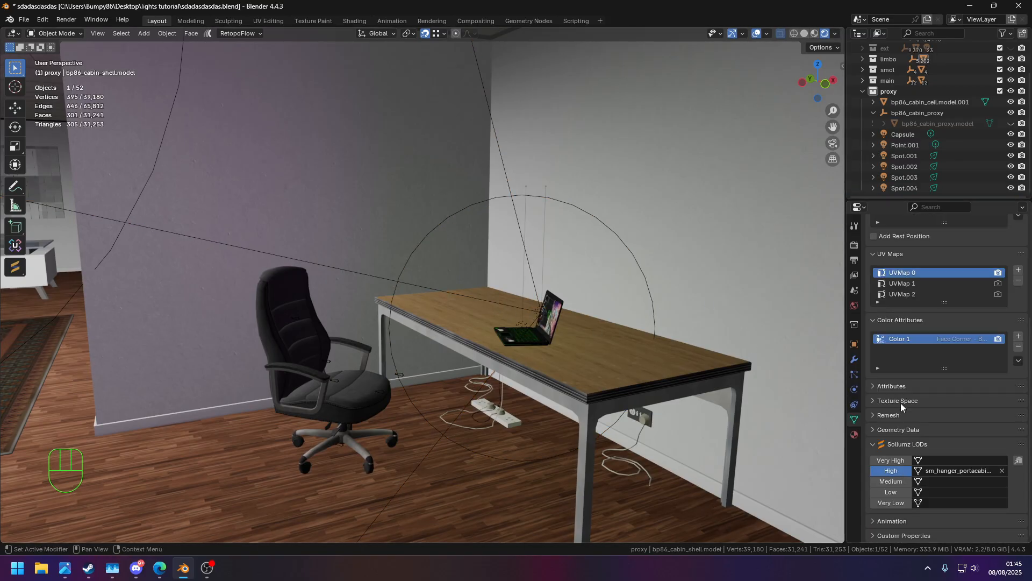
click(656, 290)
scroll(917, 450, down, 12)
click(885, 515)
click(510, 188)
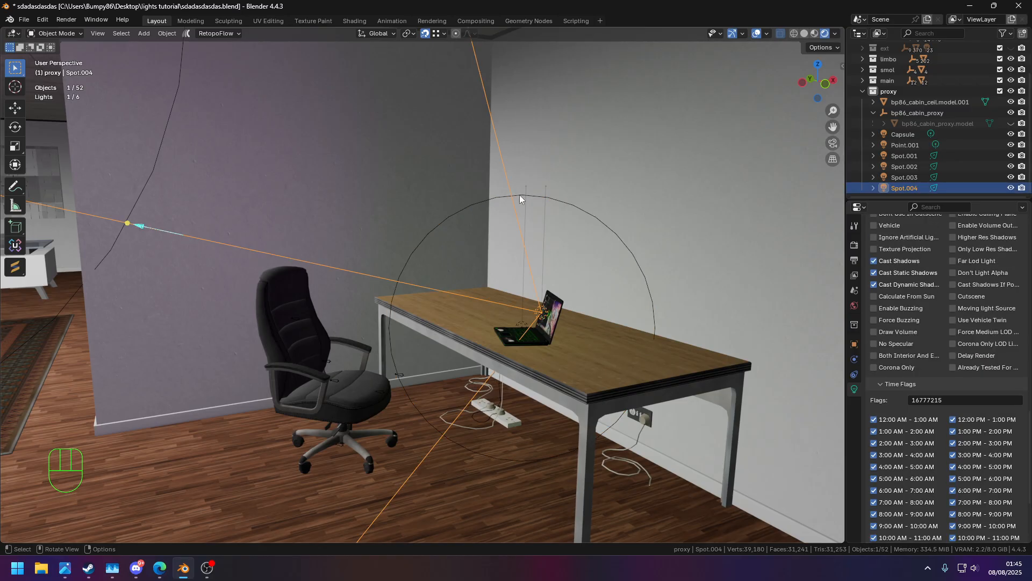
click(557, 199)
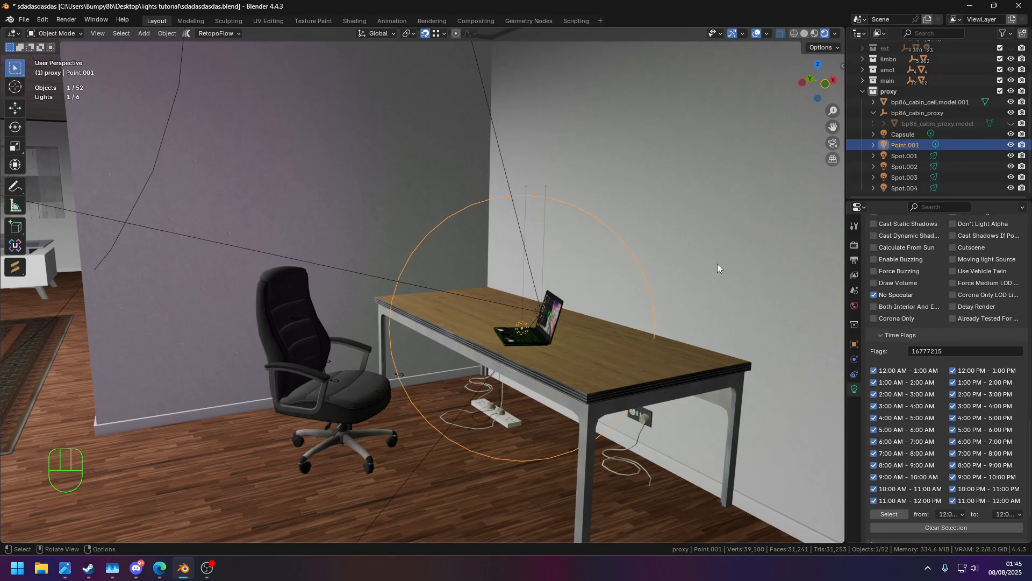
Set the laptop spot light's corona size, corona intensity and corona Z bias to 0
click(503, 154)
scroll(924, 340, up, 10)
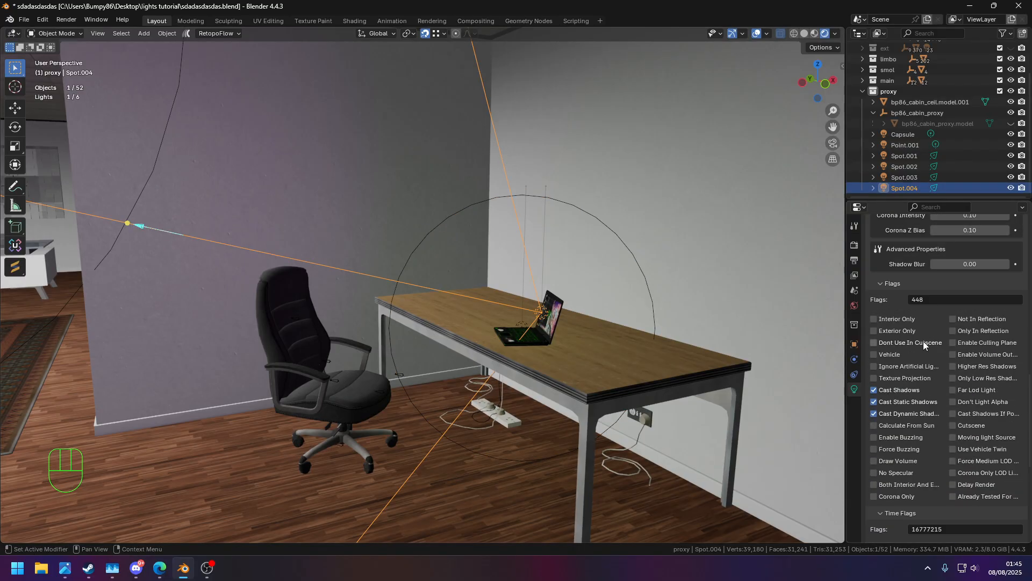
drag(965, 350, 966, 381)
text(0)
key(Return)
Set the laptop spot light's volume intensity, volume size scale, volume outer intensity and volume outer exponent to 0
scroll(908, 302, up, 8)
click(977, 282)
text(0)
key(Return)
click(972, 298)
text(0)
key(Return)
drag(971, 327, 971, 343)
text(0)
key(Return)
scroll(904, 313, up, 7)
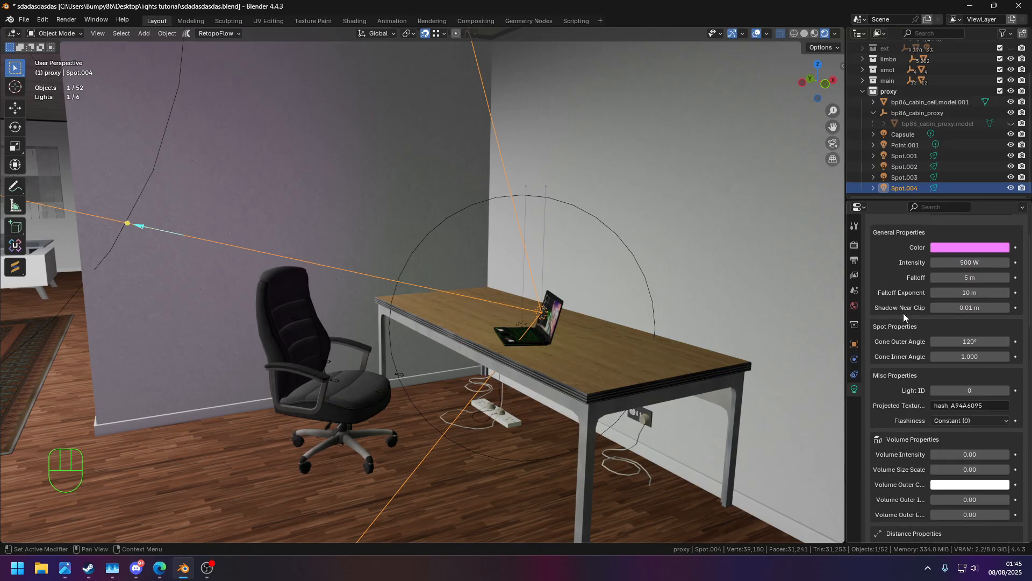
scroll(905, 313, up, 3)
Set the floor lamp capsule light's volume intensity, volume size scale, volume outer intensity and volume outer exponent to 0
middle_drag(540, 214, 460, 210)
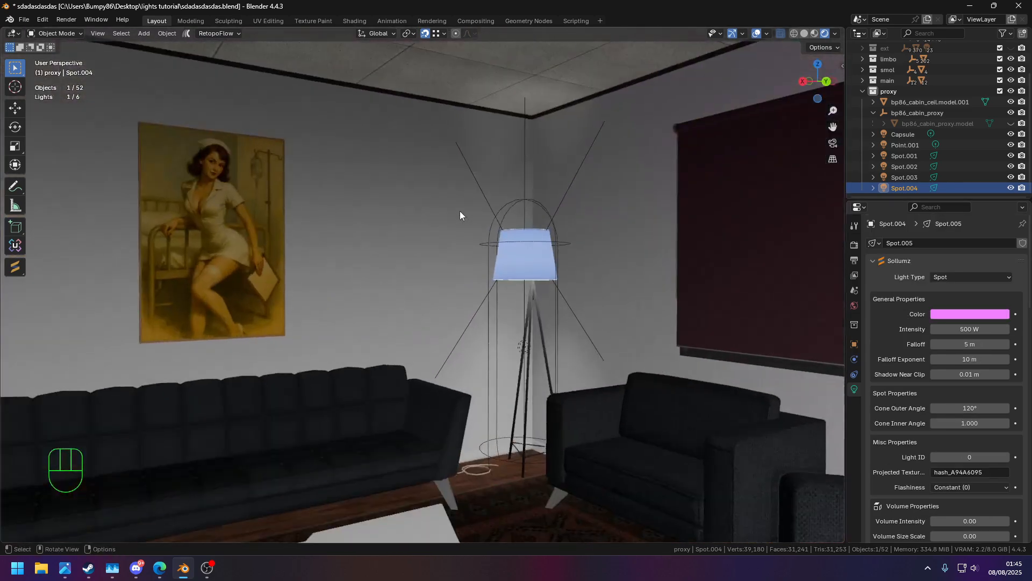
click(534, 202)
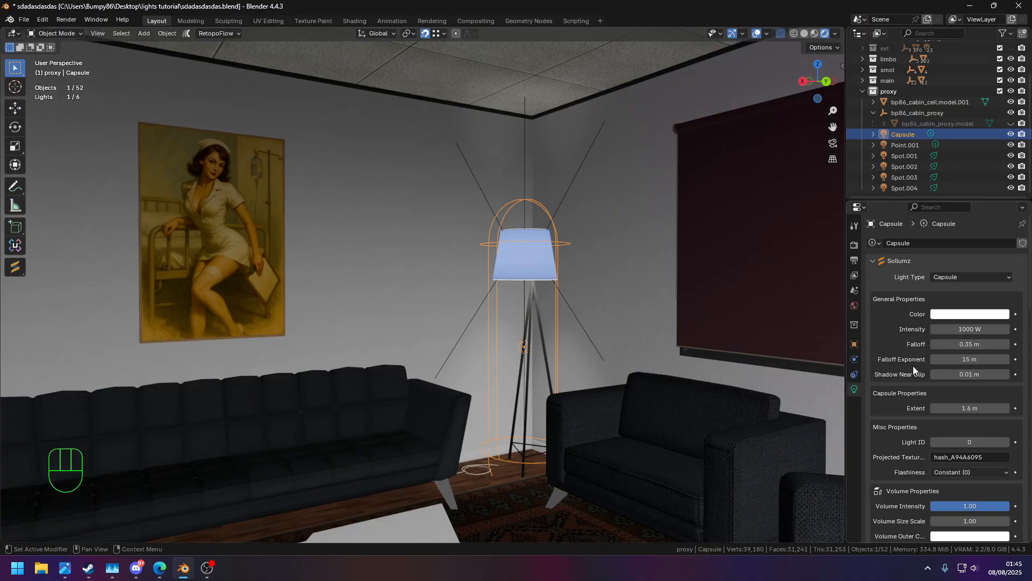
scroll(913, 366, down, 14)
scroll(913, 366, up, 5)
click(980, 313)
text(0)
key(Return)
click(976, 328)
text(0)
key(Return)
drag(971, 359, 967, 372)
text(0)
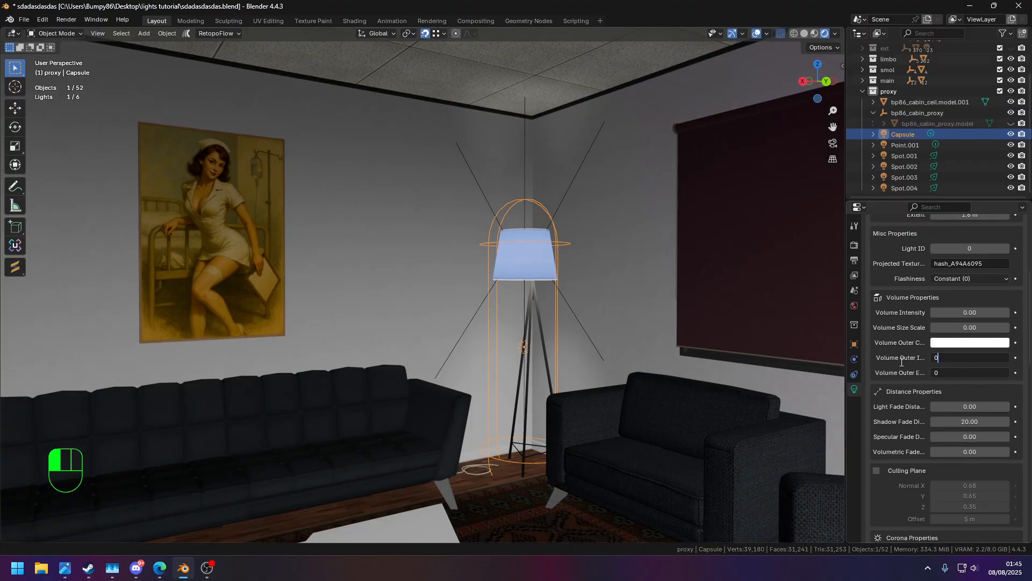
key(Return)
Set the capsule light's corona size, intensity and Z bias to 0 and clear its static and dynamic shadow flags
scroll(982, 411, down, 10)
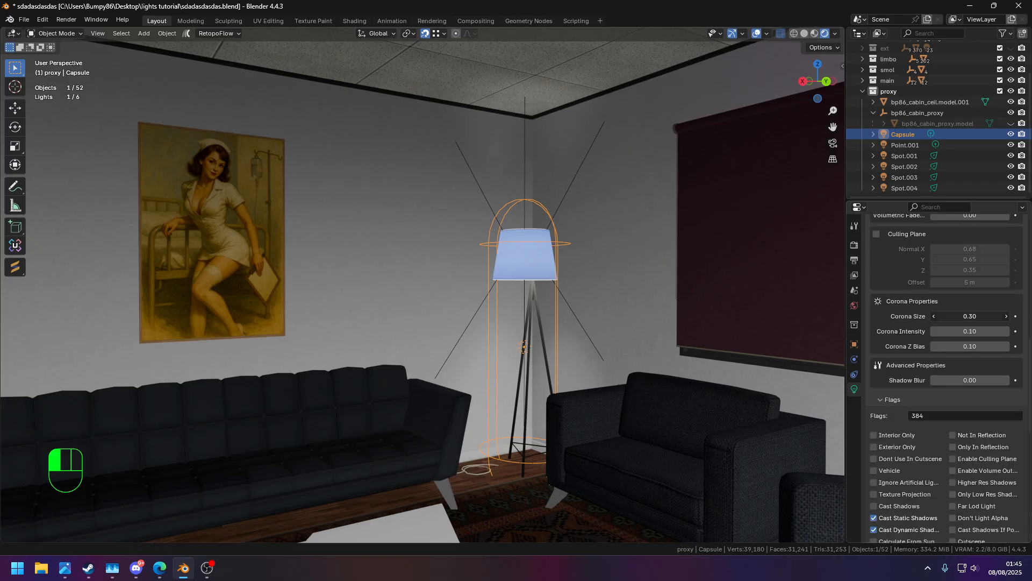
scroll(919, 369, down, 6)
drag(889, 389, 889, 399)
Enable the Only In Reflection, Don't Light Alpha and No Specular flags for the floor lamp capsule light
click(972, 316)
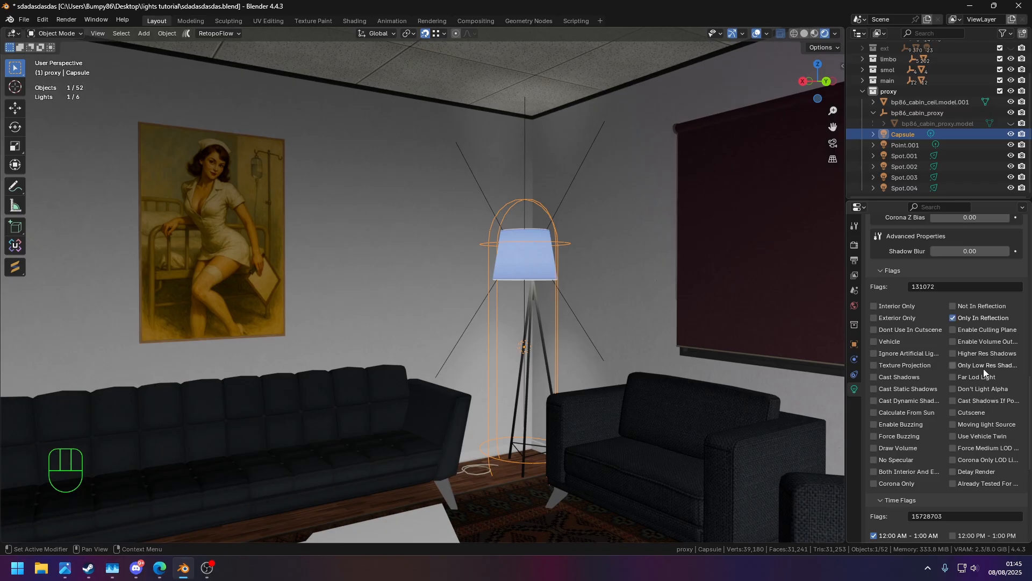
click(976, 388)
click(883, 461)
Set the floor lamp's upward spot light's volume intensity, volume size scale, volume outer intensity and volume outer exponent to 0
click(583, 174)
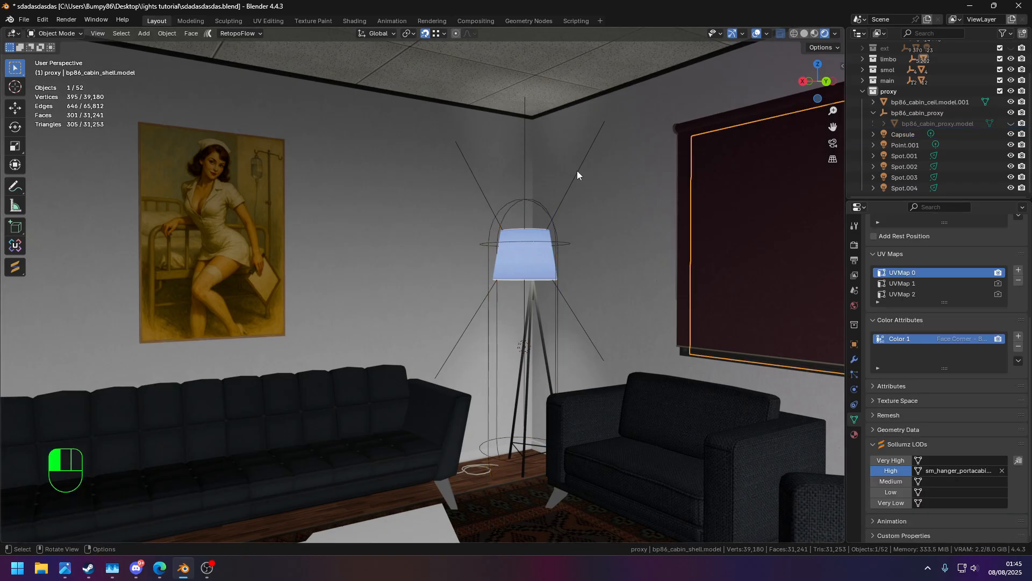
click(576, 170)
click(973, 369)
text(0)
key(Return)
click(974, 386)
text(0)
key(Return)
drag(965, 413, 966, 428)
text(0)
key(Return)
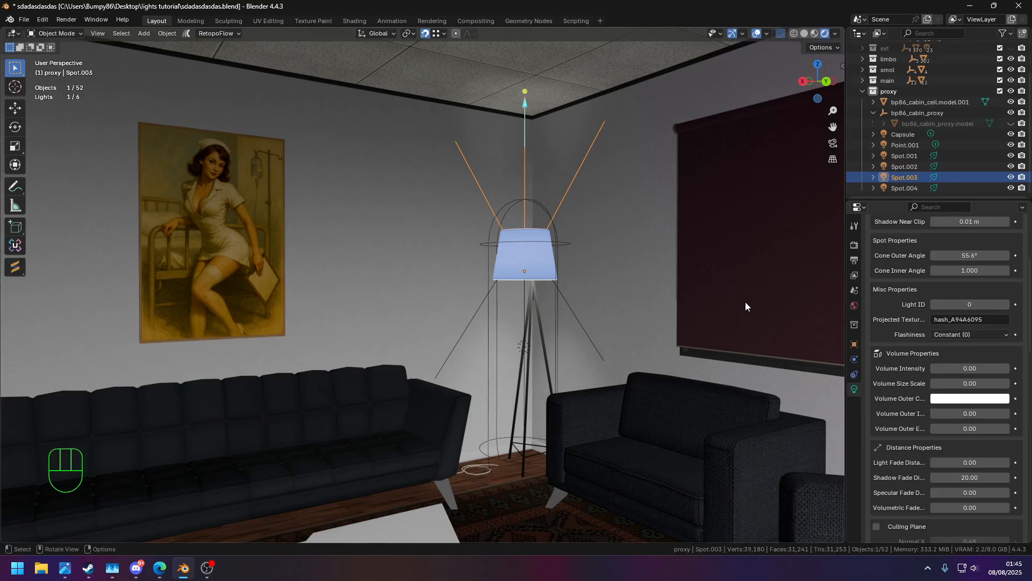
scroll(698, 246, down, 3)
middle_drag(592, 230, 585, 235)
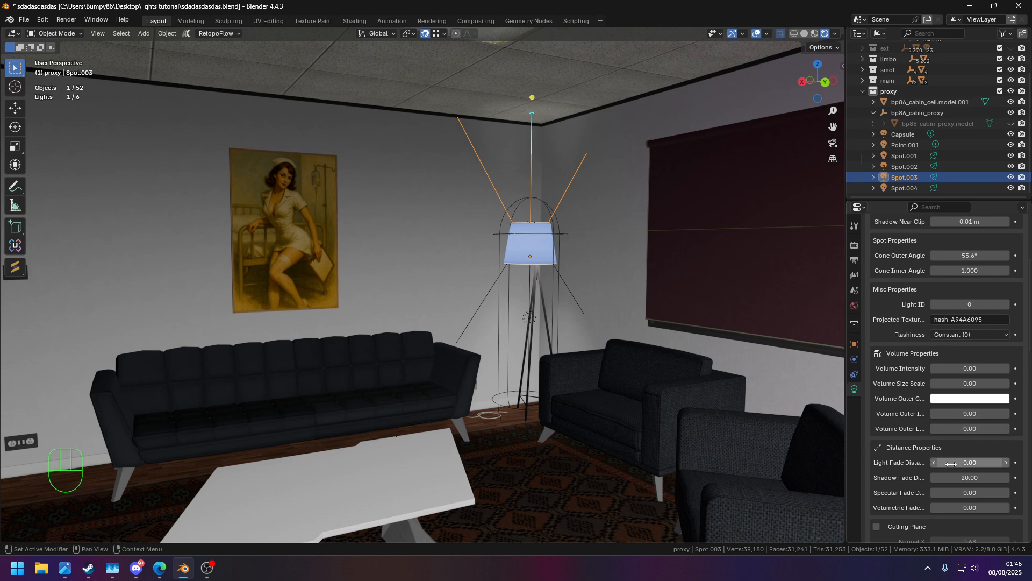
Set the floor lamp's upward spot light's corona size, corona intensity and corona Z bias to 0
scroll(914, 479, down, 8)
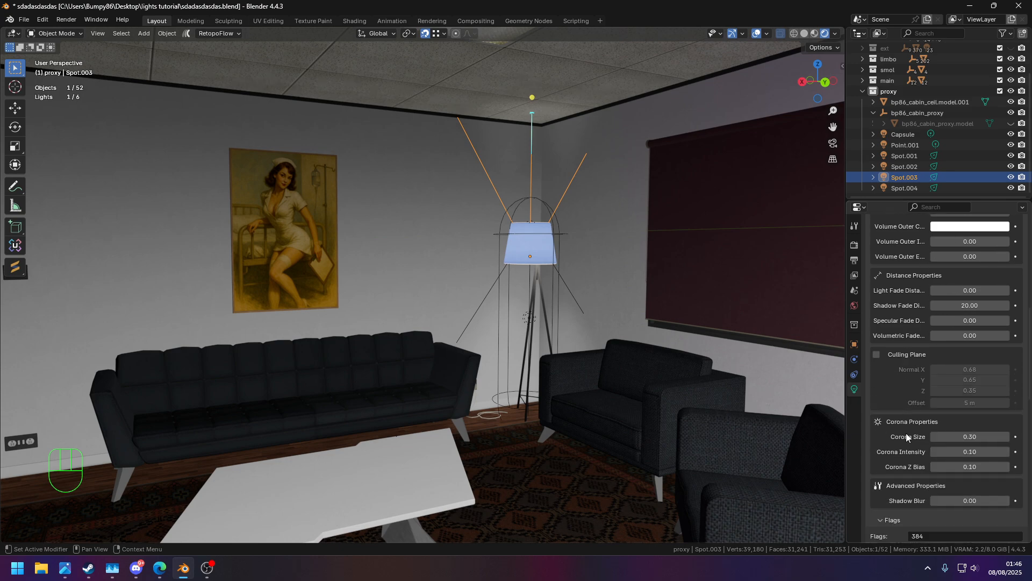
scroll(906, 434, down, 1)
drag(941, 416, 940, 446)
text(0)
key(Return)
scroll(899, 416, down, 6)
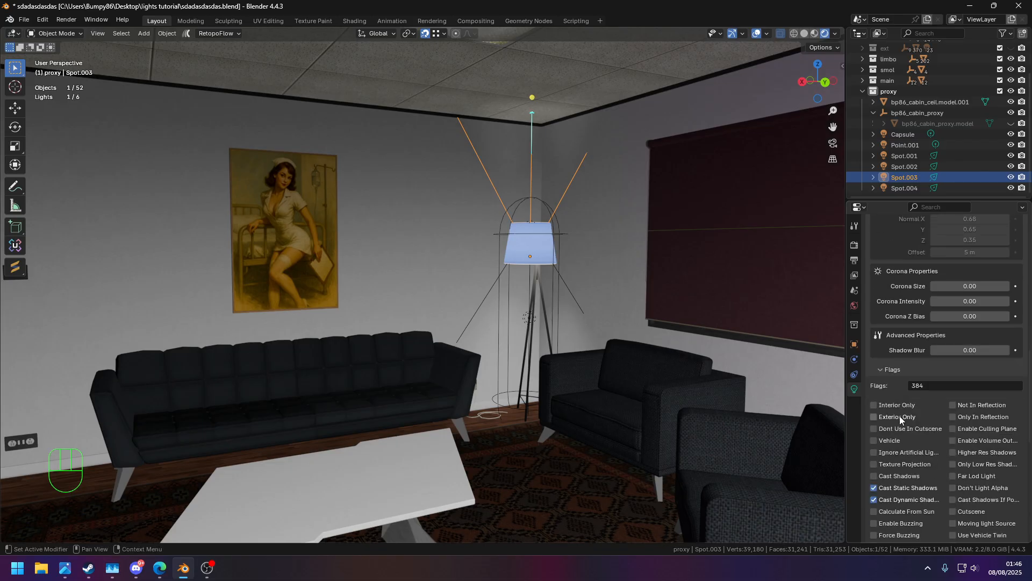
Enable Cast Shadows for the floor lamp's upward spot light and enable every hour in the capsule light's time flags
click(897, 476)
scroll(991, 472, down, 14)
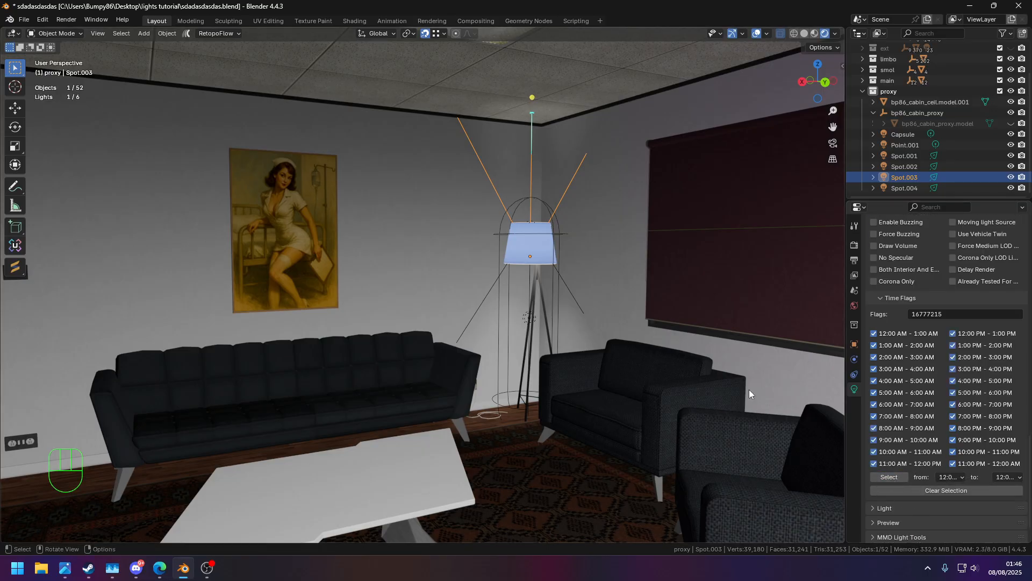
click(562, 225)
click(888, 462)
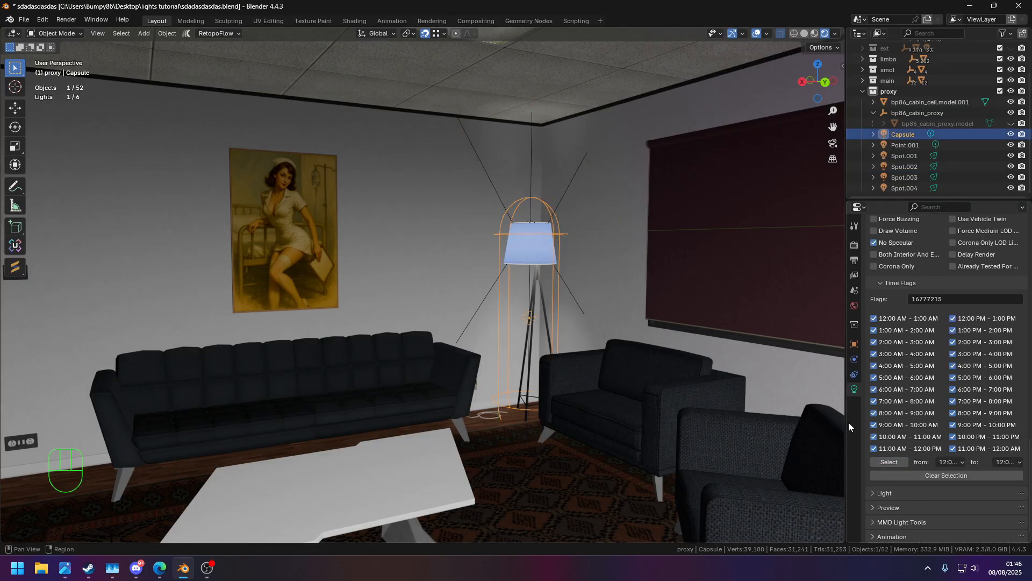
Set the floor lamp's downward spot light's volume intensity, volume size scale, volume outer intensity and volume outer exponent to 0
click(571, 285)
click(573, 299)
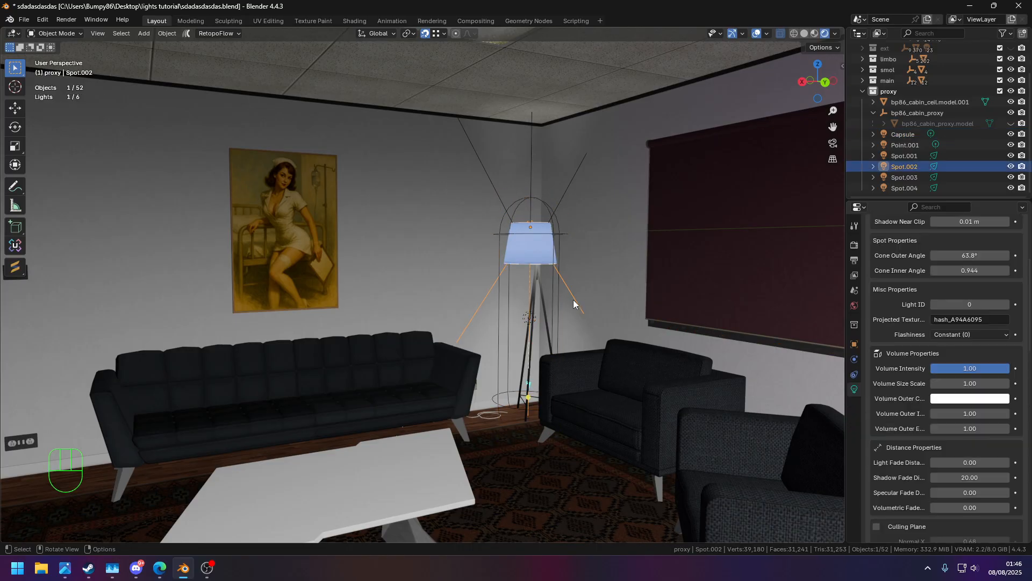
click(977, 369)
text(0)
key(Return)
click(977, 384)
text(0)
key(Return)
drag(976, 414, 966, 433)
text(0)
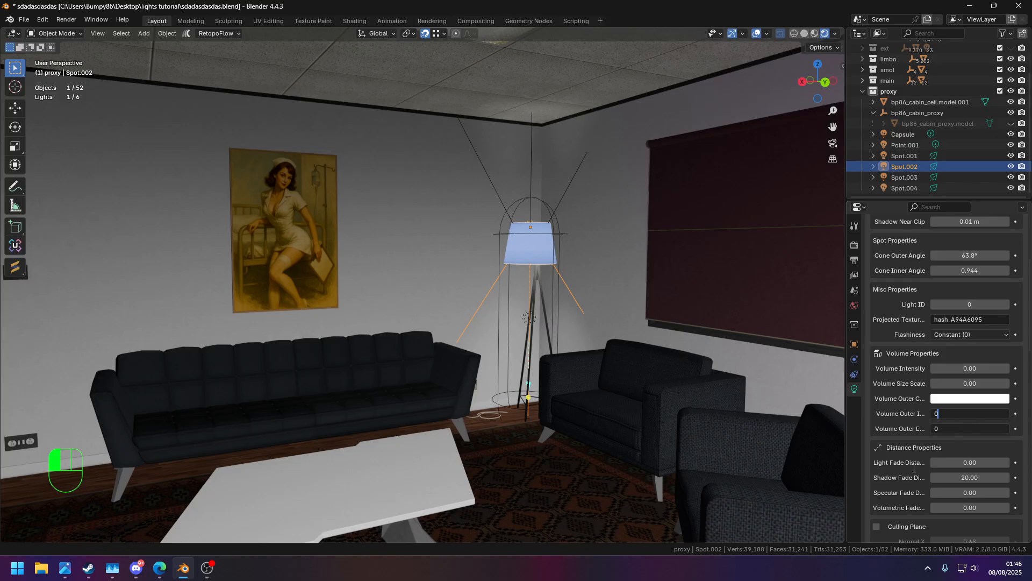
key(Return)
Edit the downward spot light's corona values, enable Cast Shadows and enable every hour in its time flags
scroll(913, 467, down, 10)
click(969, 373)
key(Return)
scroll(917, 403, down, 6)
click(890, 432)
scroll(897, 435, down, 12)
click(874, 395)
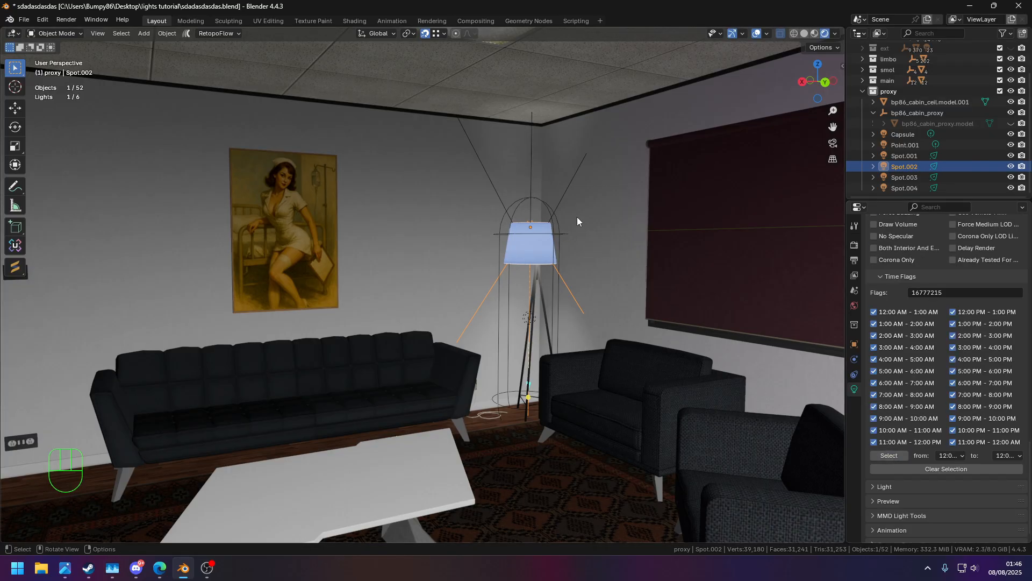
Check the flags and time flags of the floor lamp's upward spot, downward spot and capsule lights
click(570, 185)
click(571, 289)
click(566, 194)
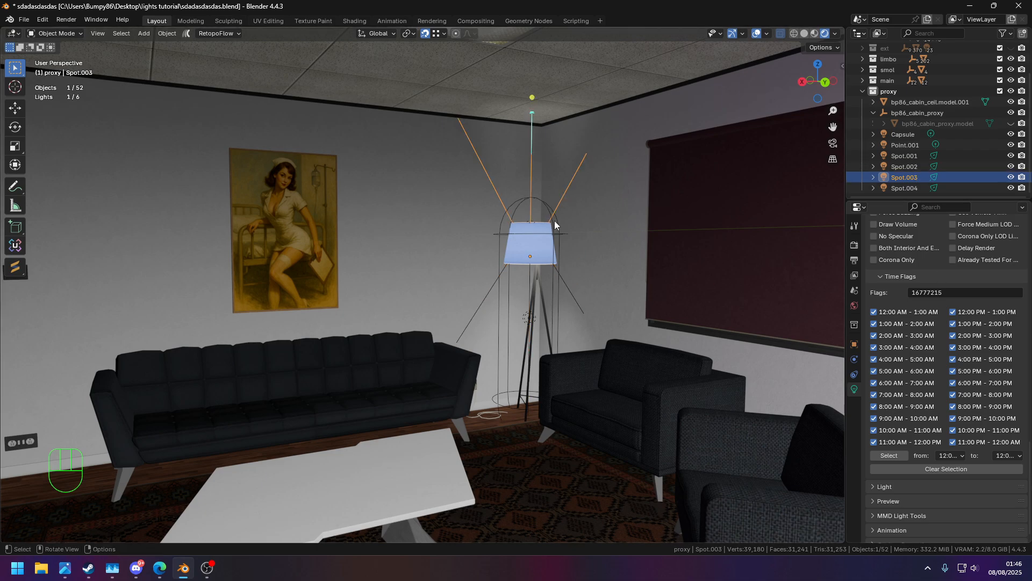
click(543, 202)
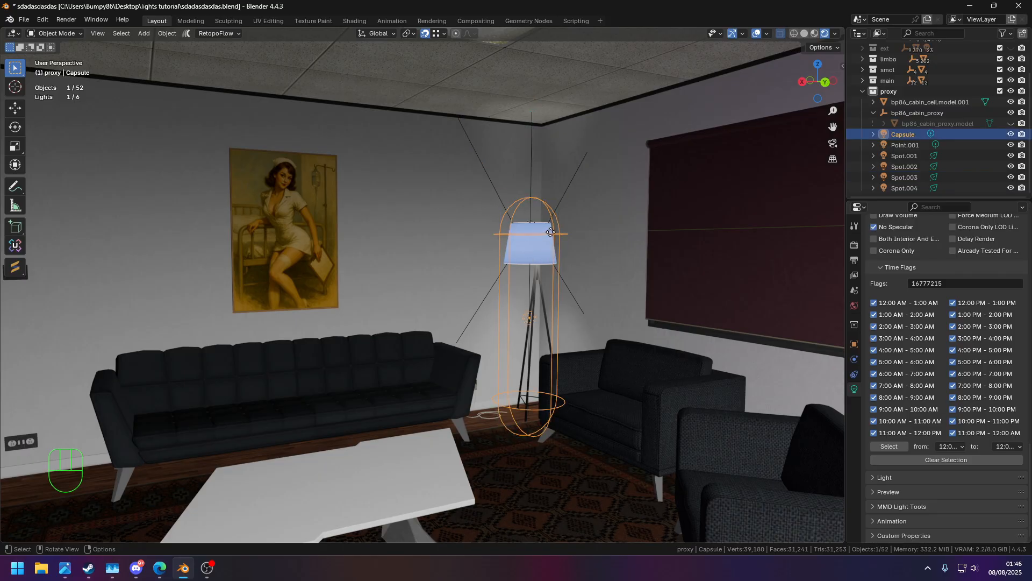
click(569, 182)
click(572, 289)
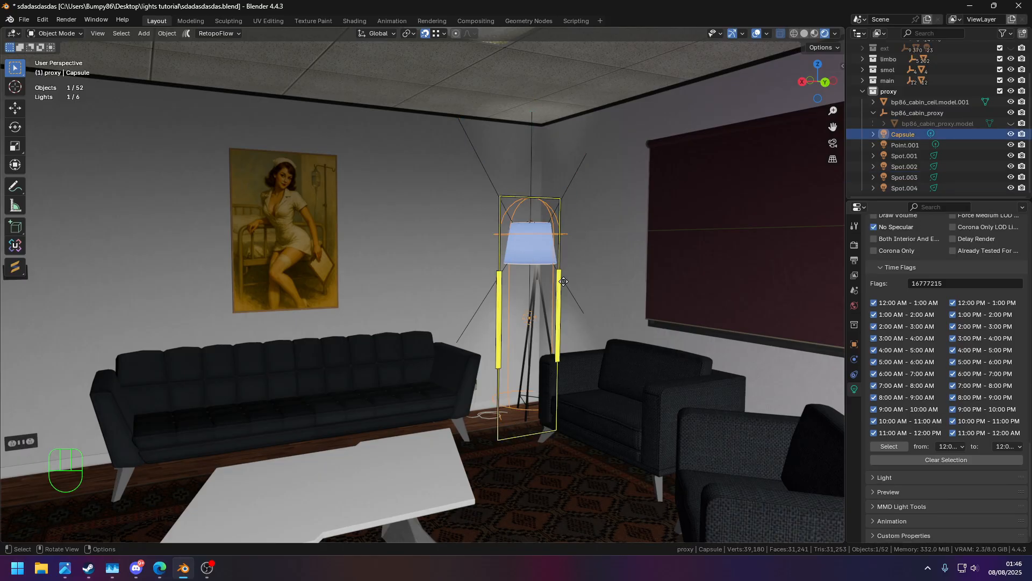
click(572, 290)
Hide all lights in the proxy collection except the ceiling light Spot.001
middle_drag(503, 243, 656, 230)
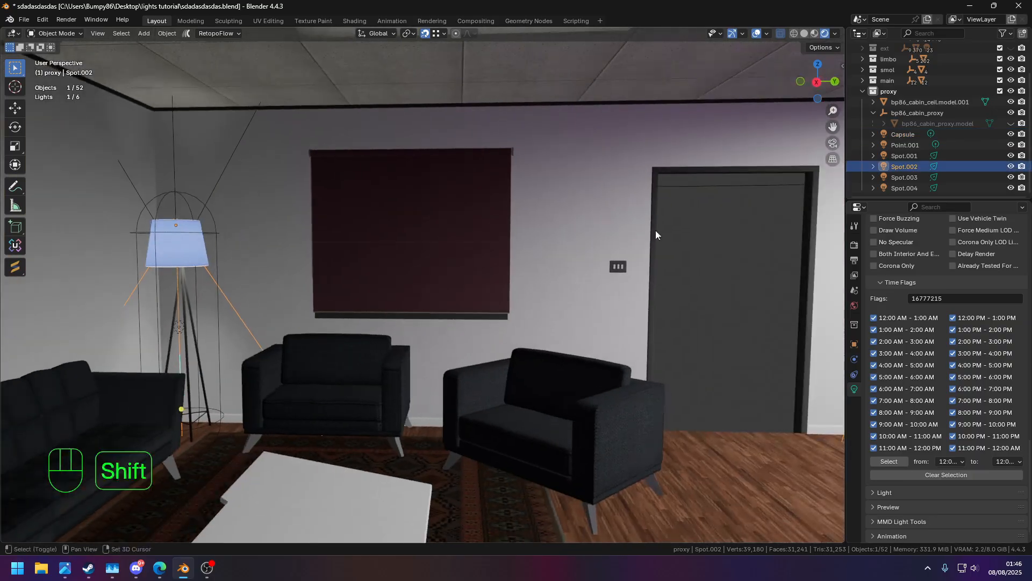
shift+middle_drag(779, 223, 633, 230)
shift+middle_drag(831, 214, 450, 226)
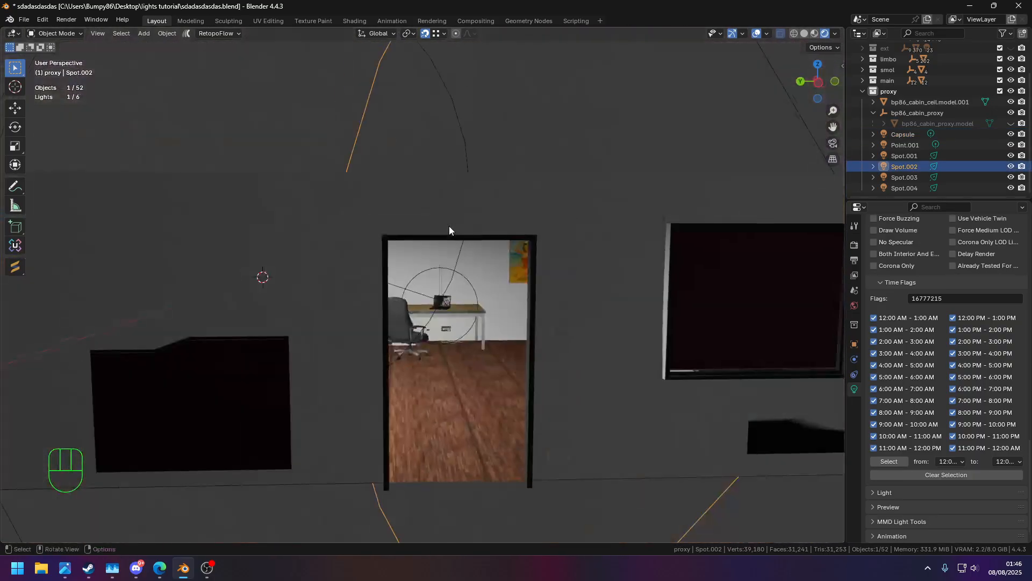
scroll(449, 226, down, 8)
drag(1011, 134, 1014, 184)
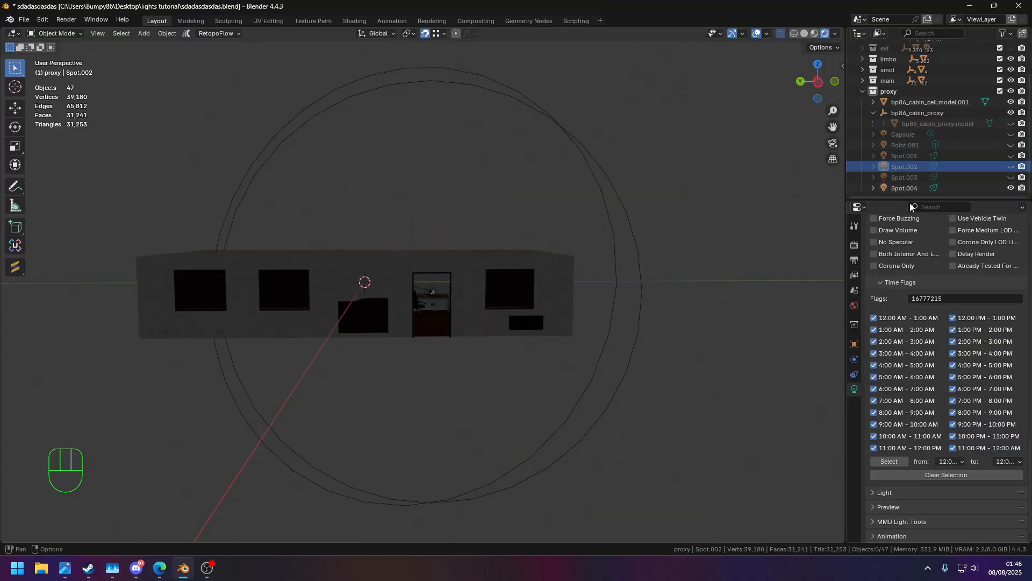
click(1011, 188)
click(1011, 179)
click(1011, 180)
click(1011, 168)
click(1010, 168)
click(1010, 159)
Select the ceiling spot light, enable every hour in its time flags and enable Cast Shadows
middle_drag(401, 222, 502, 206)
click(458, 189)
scroll(503, 206, up, 5)
shift+middle_drag(537, 250, 574, 245)
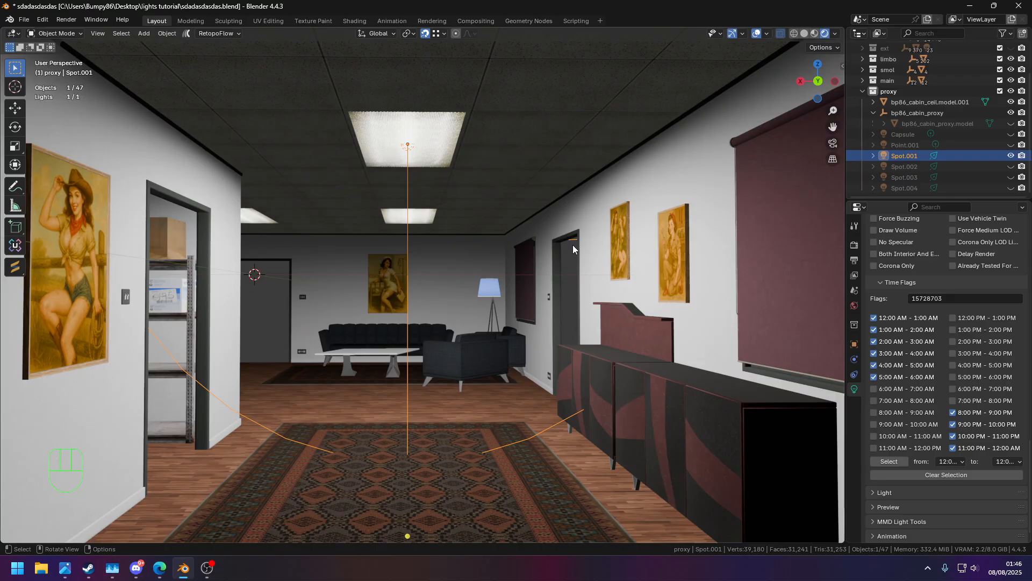
click(889, 462)
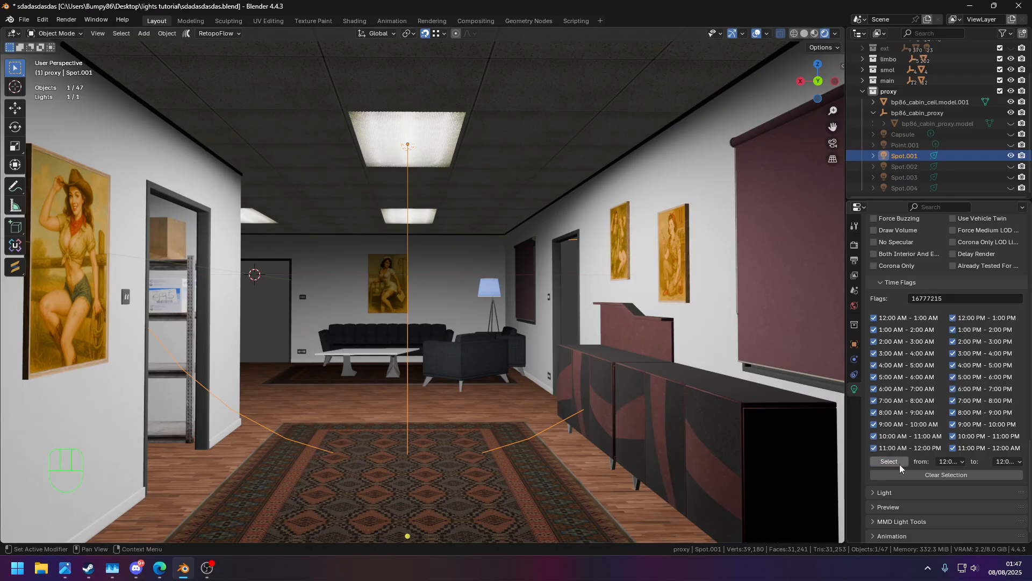
scroll(925, 359, up, 5)
click(885, 290)
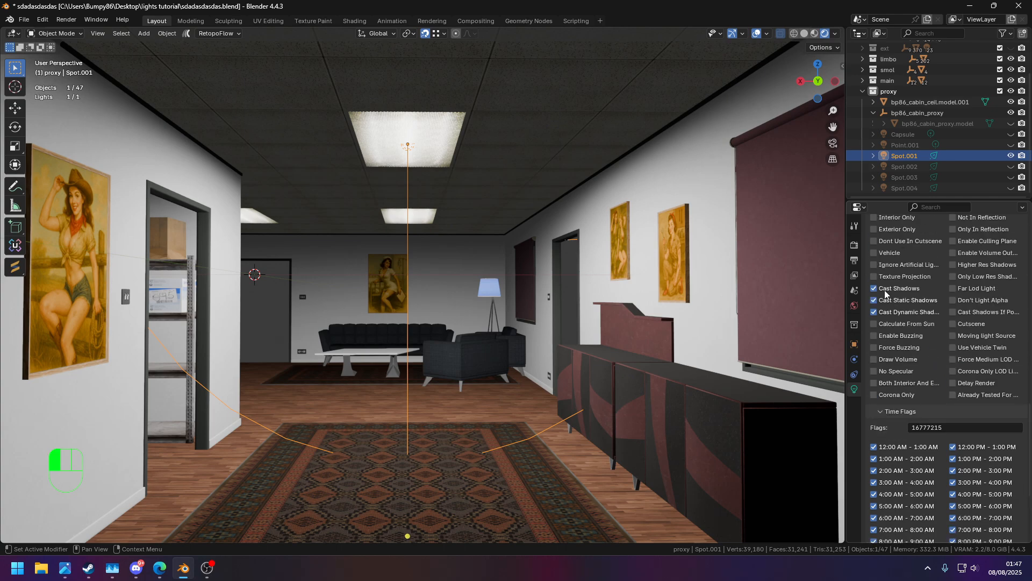
Set the ceiling spot light's corona size, corona intensity and corona Z bias to 0
scroll(924, 311, up, 5)
scroll(924, 311, up, 5)
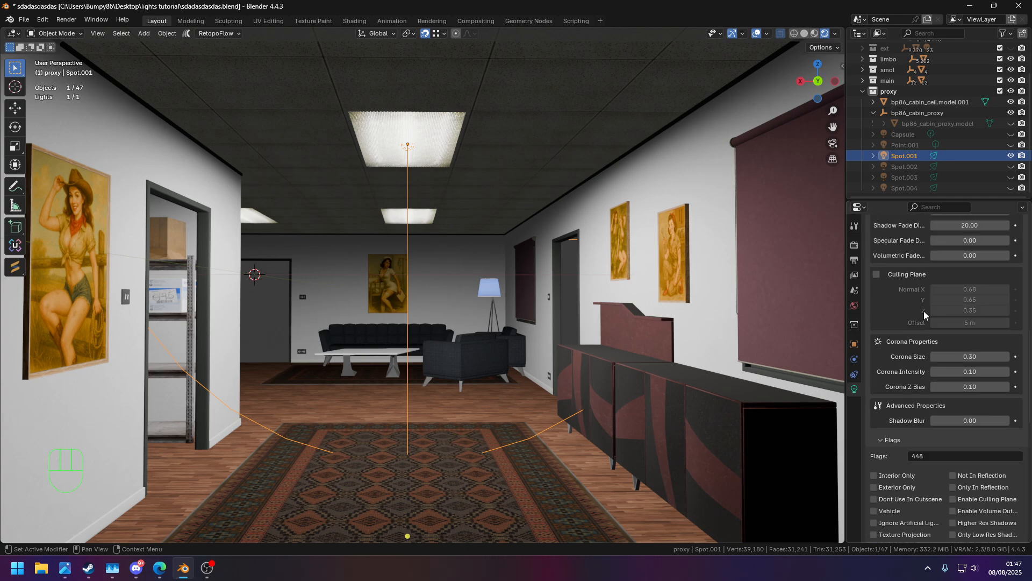
drag(974, 355, 975, 387)
text(0)
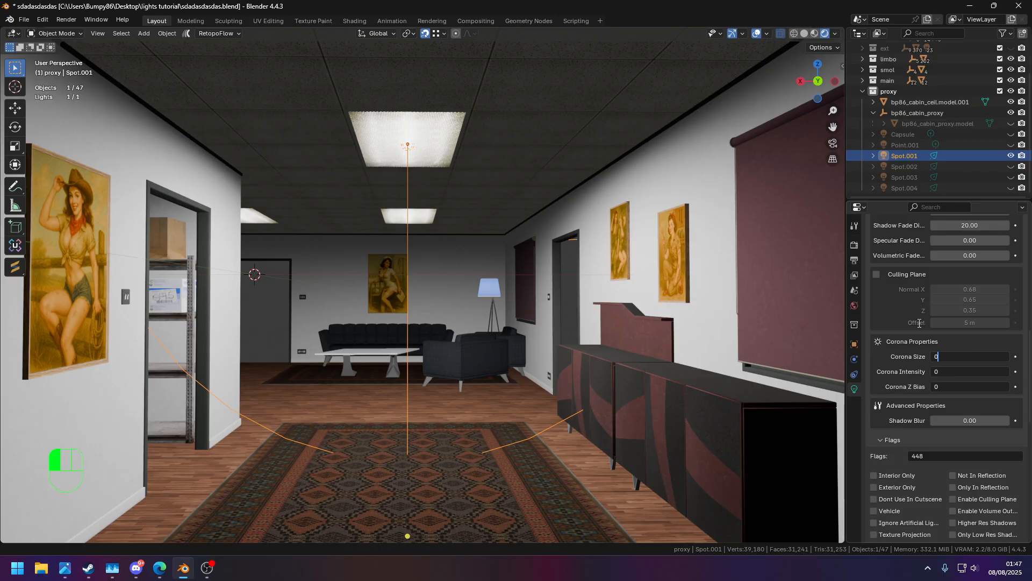
key(Return)
Set the ceiling spot light's volume intensity, volume size scale, volume outer intensity and volume outer exponent to 0
scroll(916, 298, up, 5)
scroll(955, 288, up, 2)
click(966, 288)
text(0)
key(Tab)
text(0)
drag(971, 335, 971, 350)
text(0)
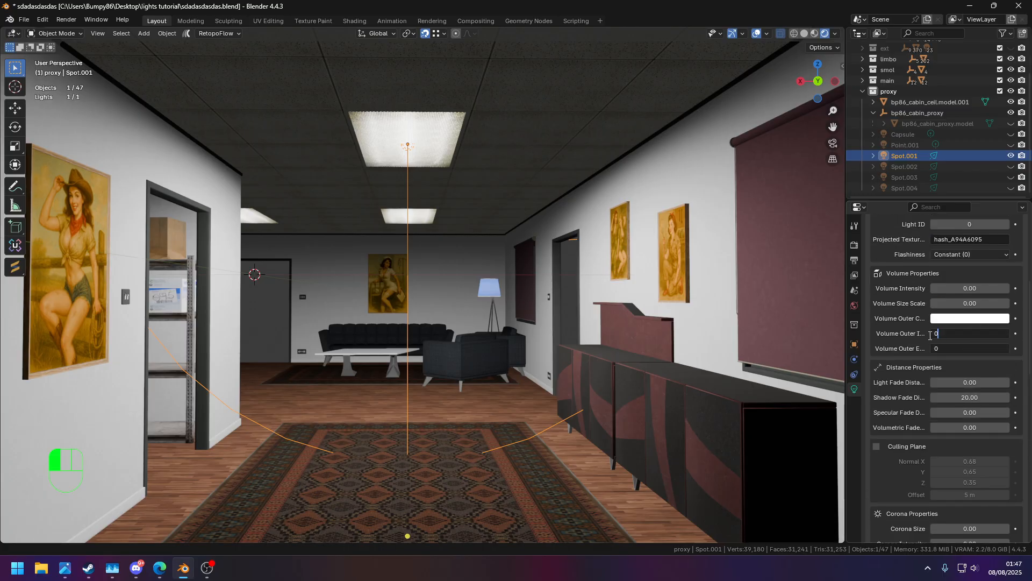
key(Return)
scroll(913, 307, up, 5)
scroll(912, 304, up, 4)
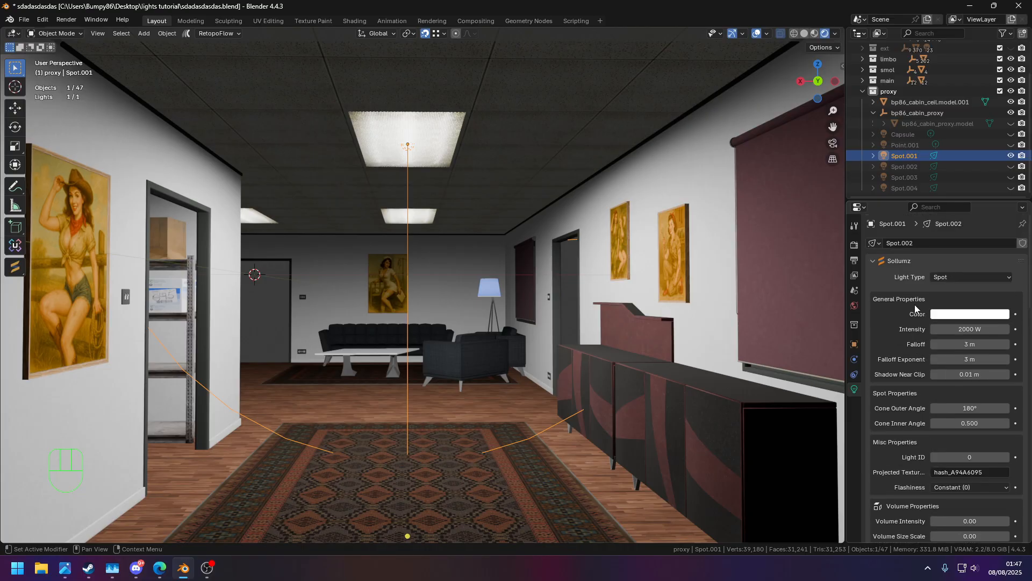
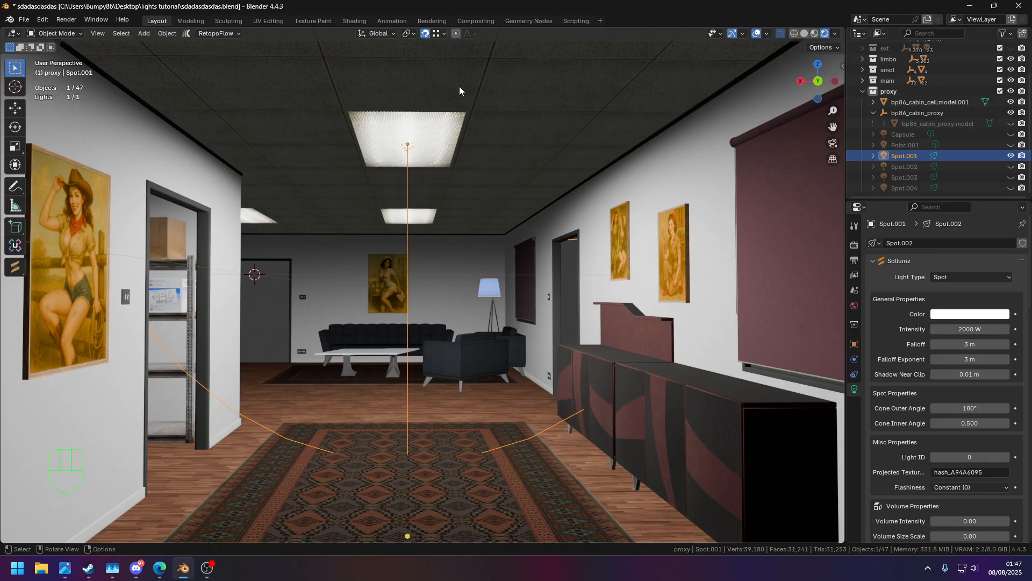
Duplicate the ceiling spot light in place and rotate the copy 180° about the global X axis
key(shift+d)
right_click(498, 135)
key(r)
key(x)
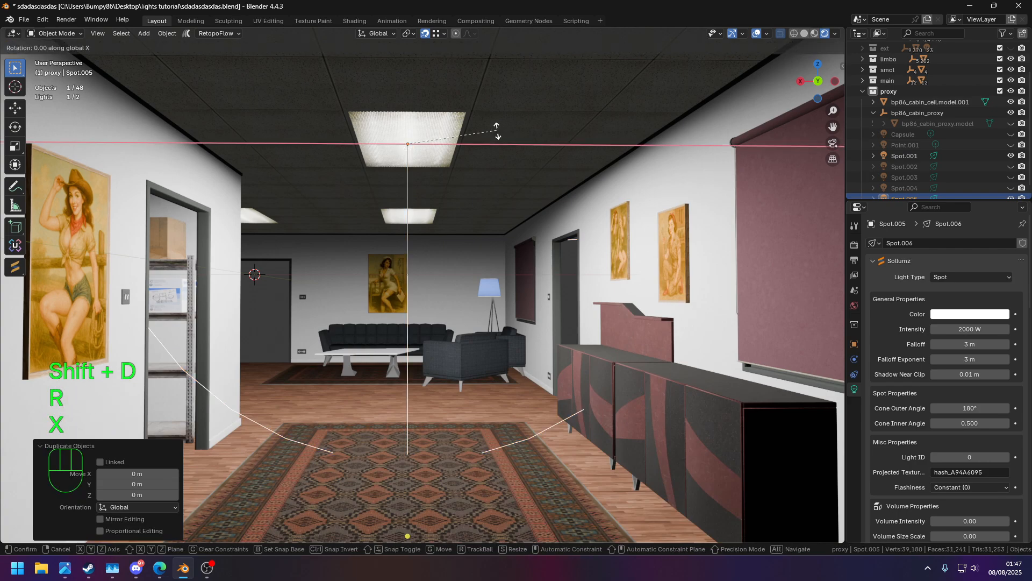
key(KP_1)
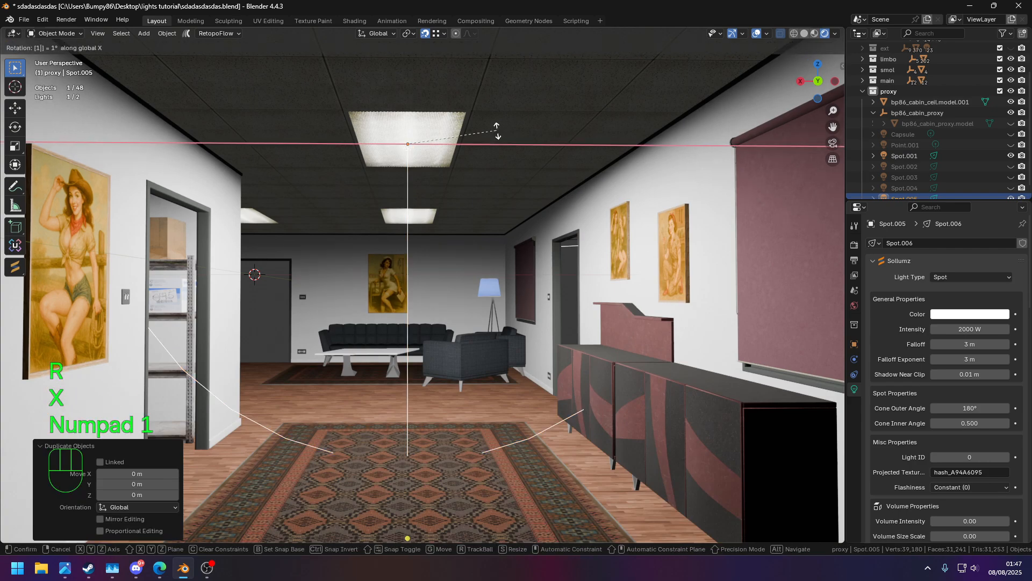
key(KP_8)
key(KP_0)
key(KP_Enter)
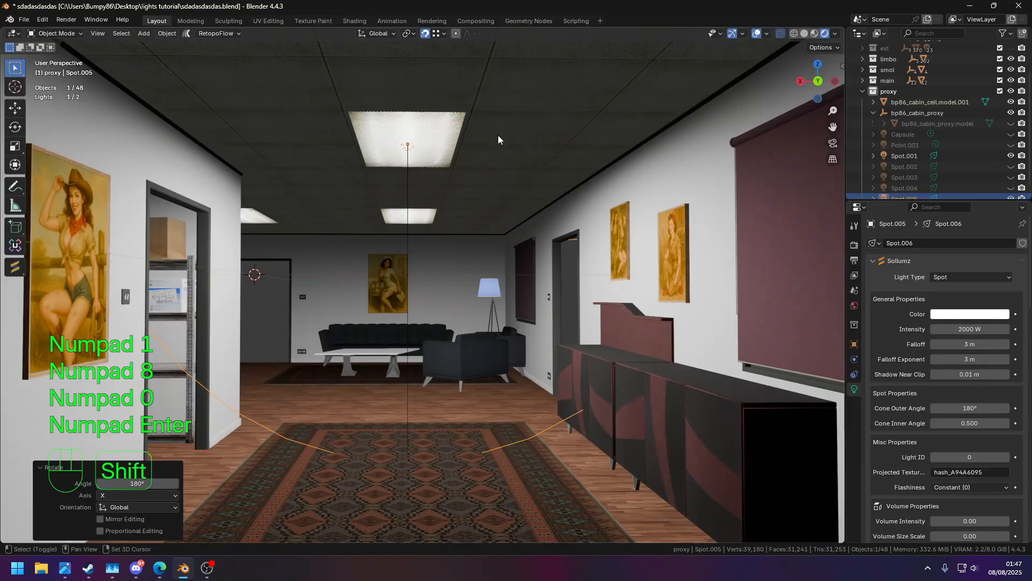
Move the duplicated spot light about 2.9 m down along Z to the rug on the floor
shift+middle_drag(490, 133, 511, 212)
key(g)
key(z)
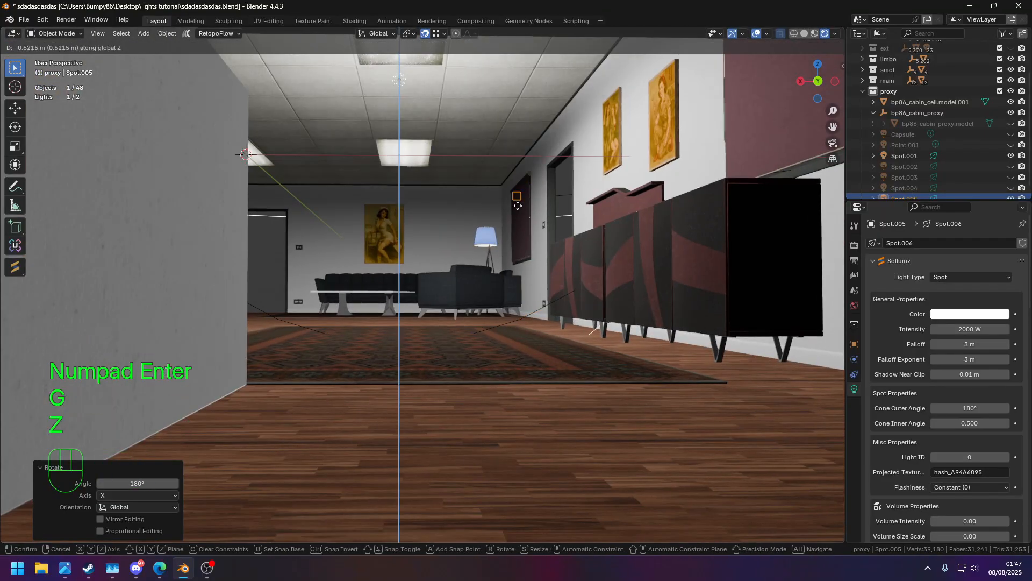
right_click(521, 172)
key(g)
key(z)
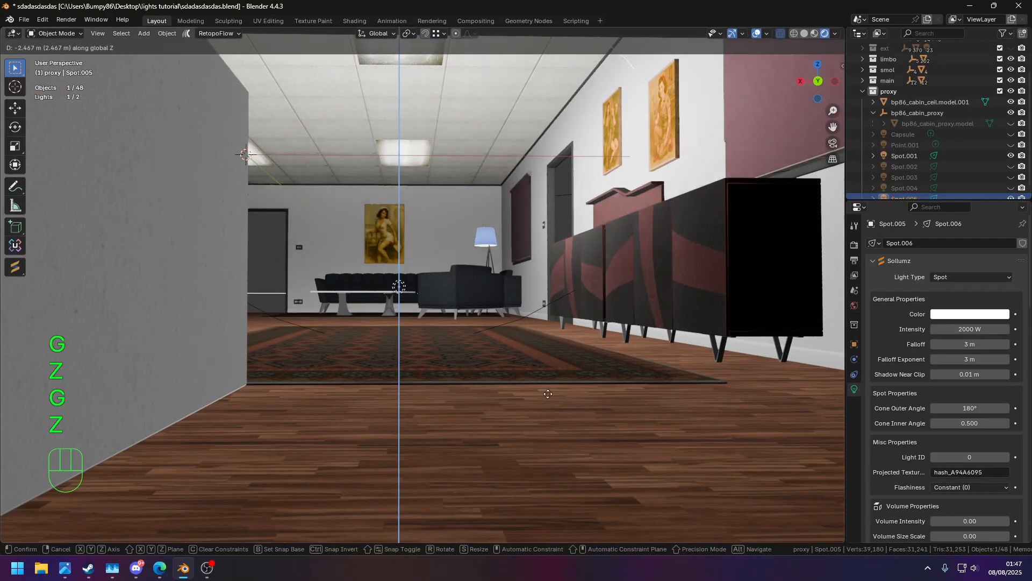
click(547, 433)
Examine the duplicated spot light's position at the rug and its effect on the room's ceiling and walls
scroll(476, 385, up, 4)
middle_drag(445, 370, 490, 382)
scroll(490, 382, down, 3)
key(KP_Decimal)
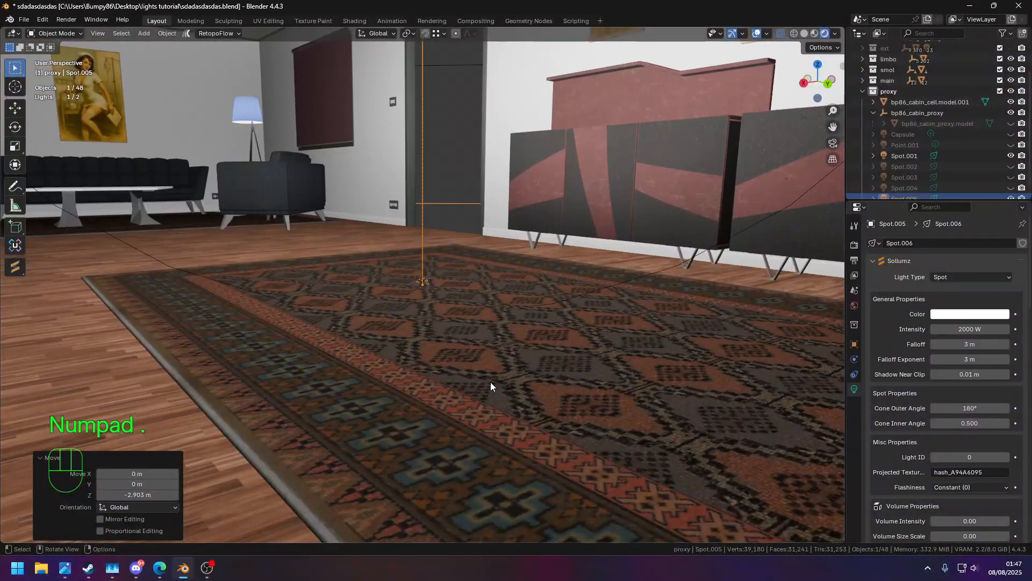
scroll(461, 318, up, 3)
middle_drag(475, 310, 466, 301)
scroll(391, 289, down, 1)
scroll(392, 288, down, 3)
middle_drag(392, 289, 449, 289)
scroll(447, 302, up, 3)
scroll(449, 290, down, 1)
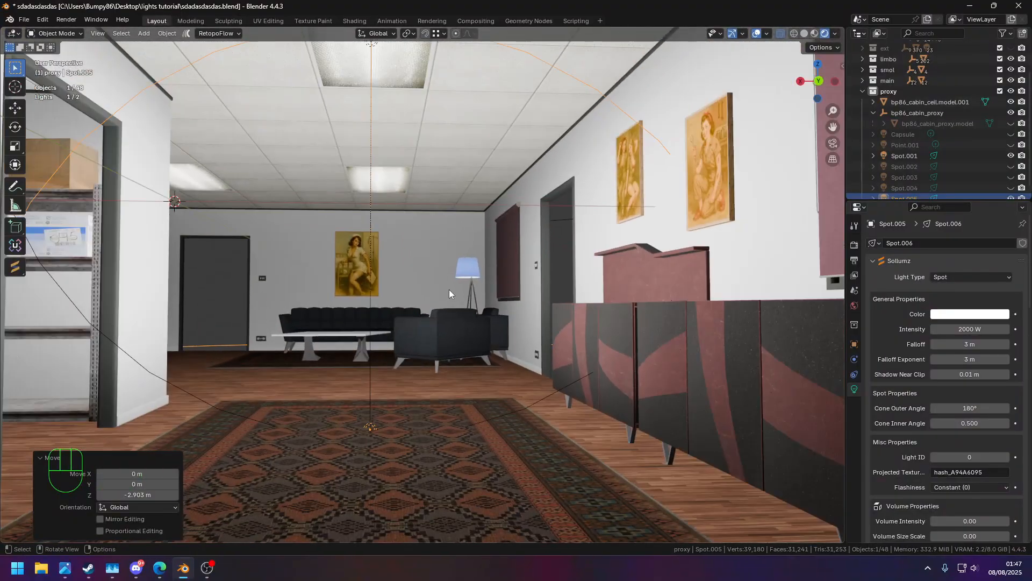
Set the duplicated upward-facing spot light's intensity to 500 W
click(981, 326)
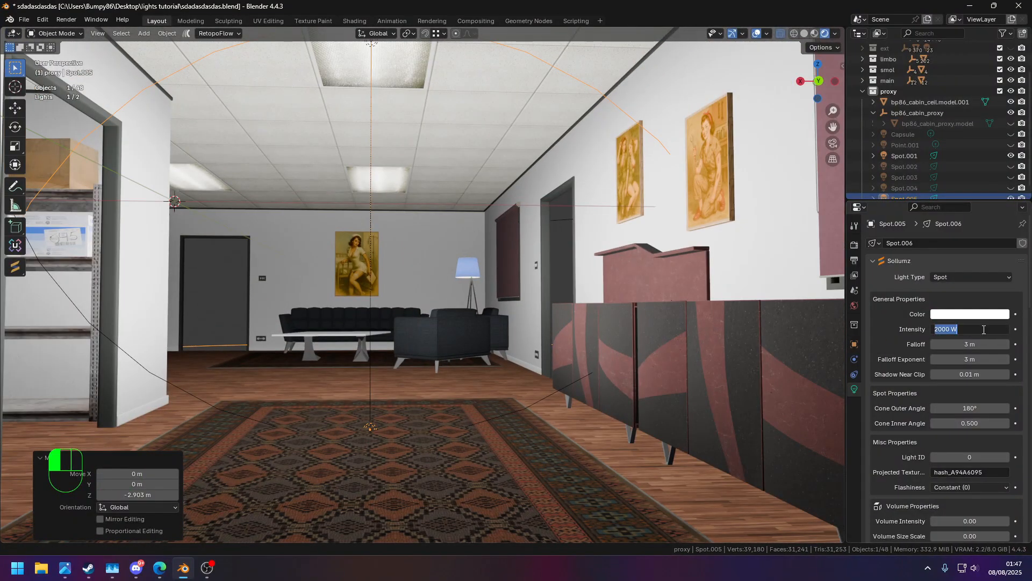
text(500)
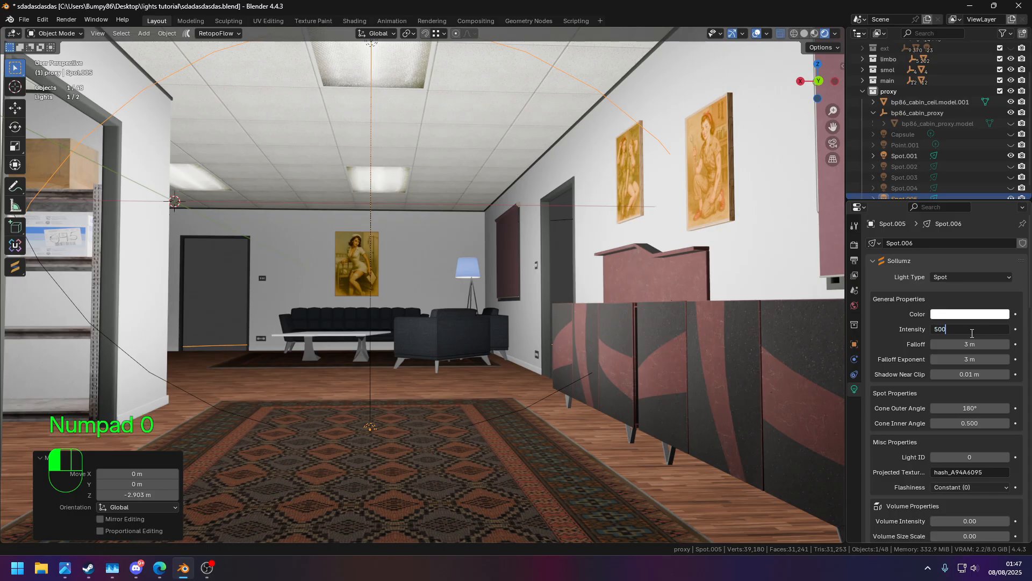
click(897, 344)
Try a falloff exponent of 10 m on the duplicated spot light
scroll(583, 286, down, 3)
middle_drag(583, 286, 590, 288)
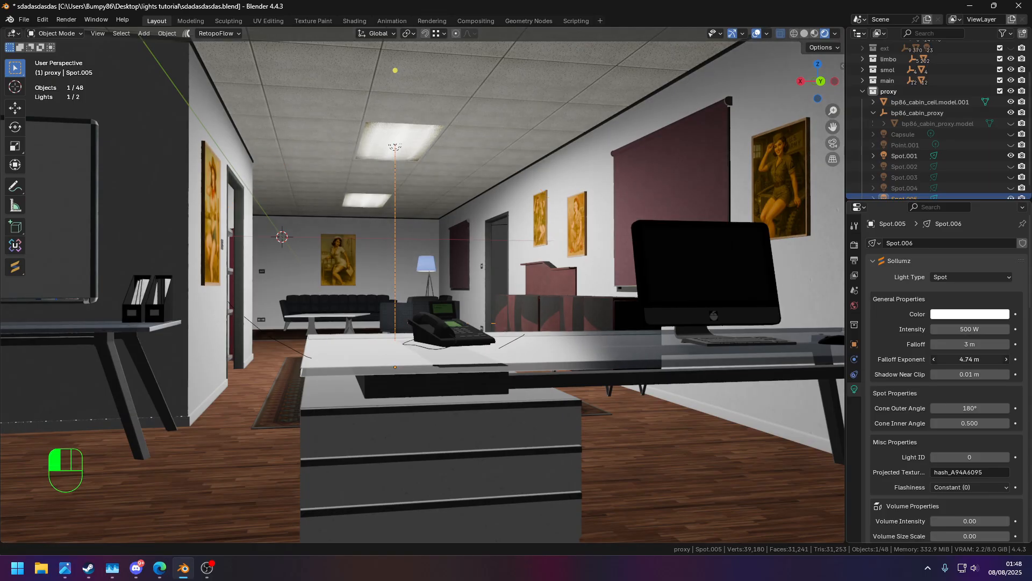
click(969, 359)
text(3)
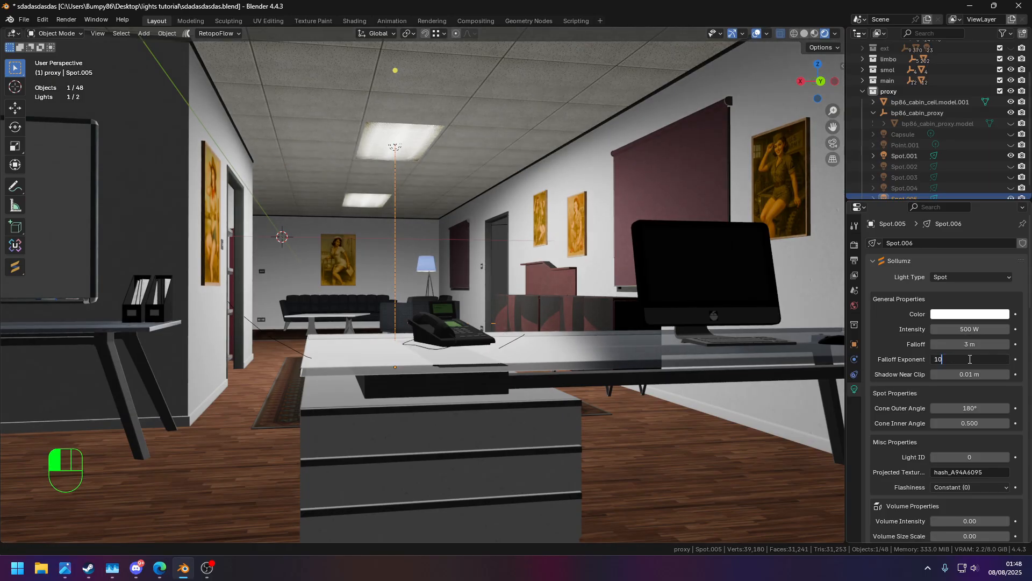
key(Return)
Set the duplicated spot light's falloff exponent to 8 m
middle_drag(446, 231, 438, 202)
scroll(479, 164, up, 2)
scroll(491, 139, down, 5)
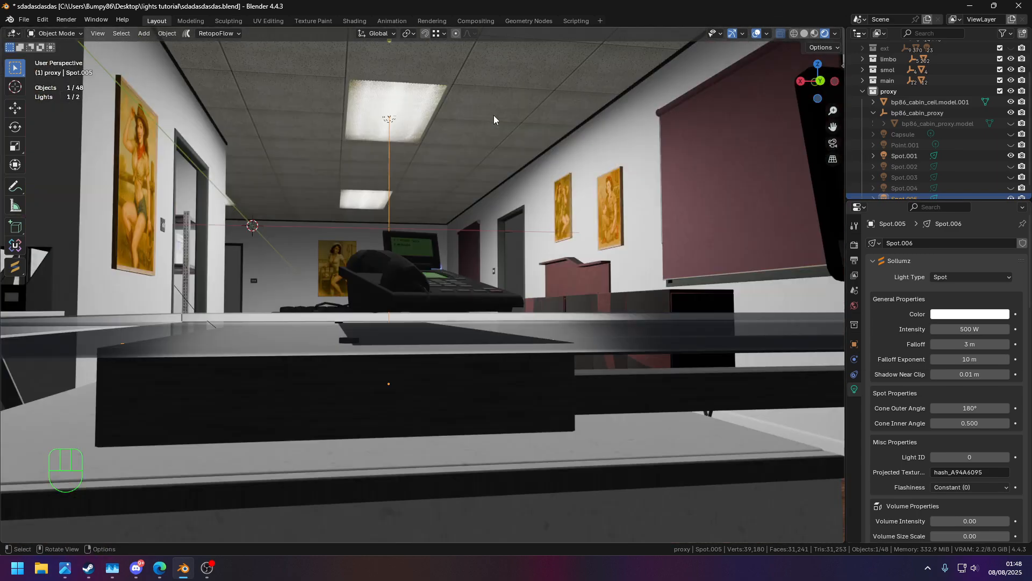
click(972, 360)
text(80)
key(Return)
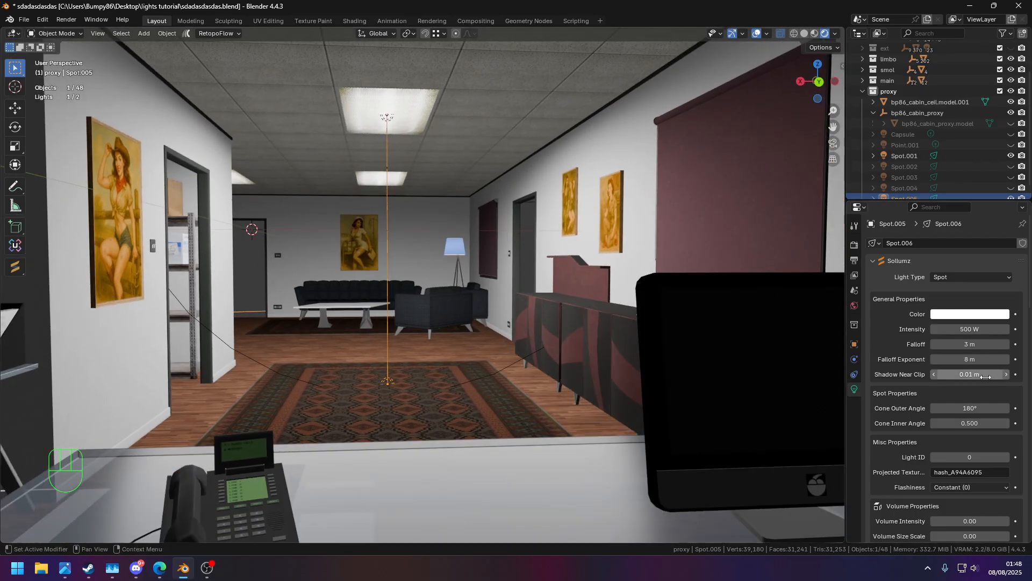
Turn off the upward fill light's Cast Shadows, Cast Static Shadows and Cast Dynamic Shadows flags, and enable Don't Light Alpha and No Specular
scroll(909, 415, down, 5)
scroll(909, 415, down, 15)
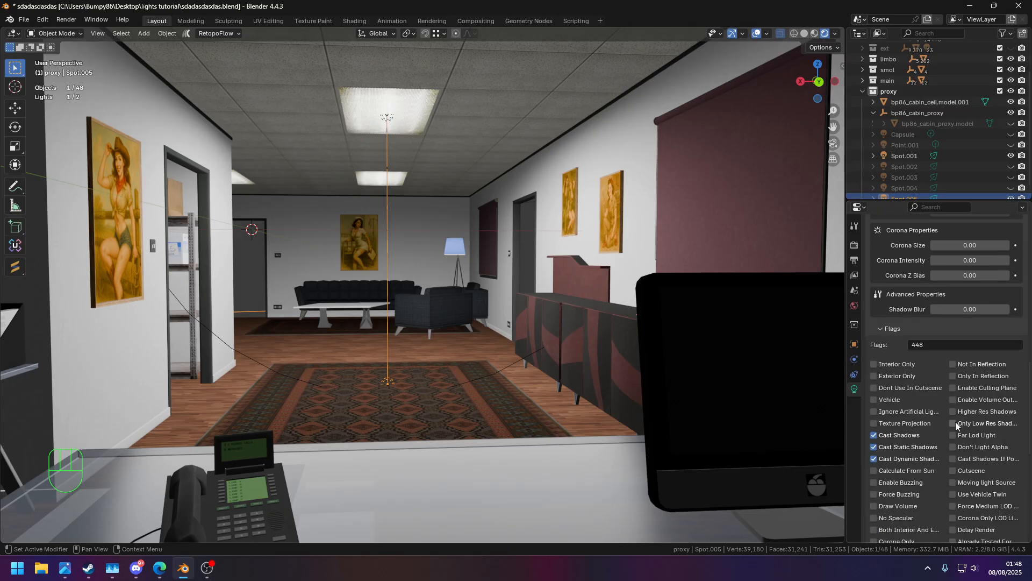
drag(876, 435, 876, 457)
click(982, 379)
click(980, 448)
click(874, 518)
scroll(893, 431, down, 8)
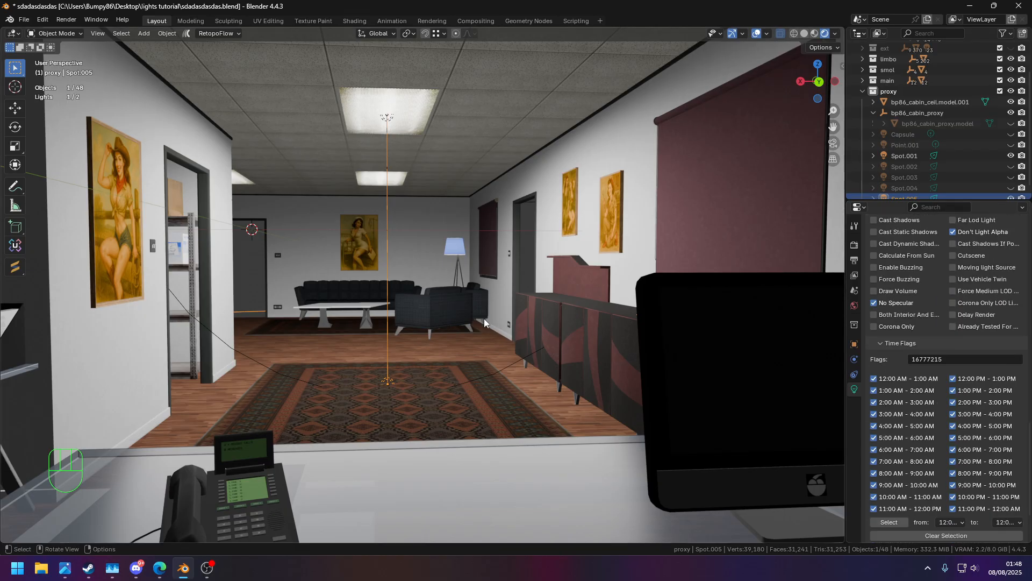
Examine the upward fill light's effect inside the main room and its range around the cabin's exterior
middle_drag(401, 250, 444, 308)
key(g)
right_click(444, 216)
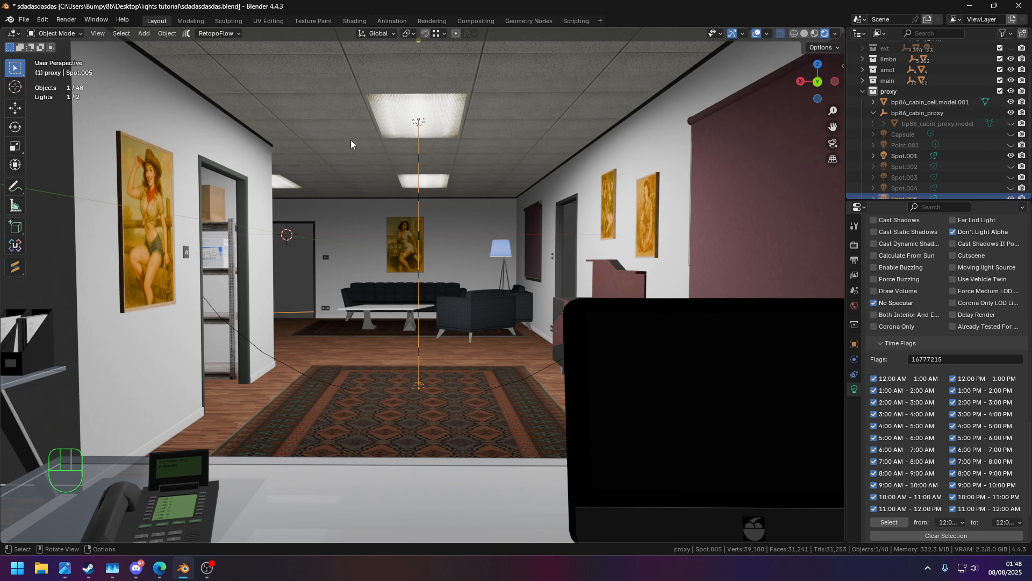
middle_drag(376, 189, 673, 211)
scroll(673, 212, down, 10)
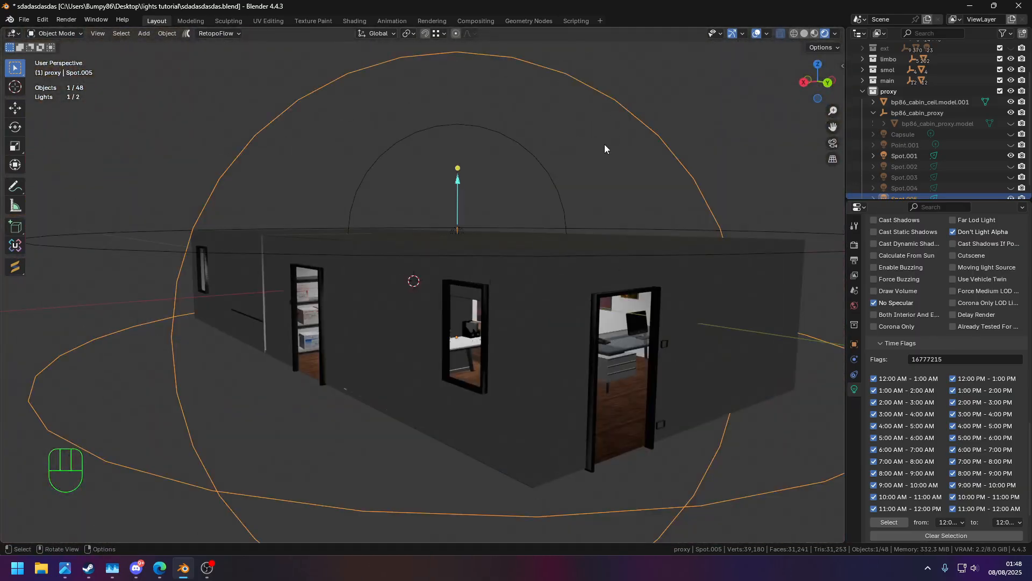
scroll(594, 152, up, 7)
middle_drag(576, 172, 525, 164)
scroll(524, 164, up, 2)
shift+middle_drag(562, 301, 528, 230)
scroll(528, 231, down, 2)
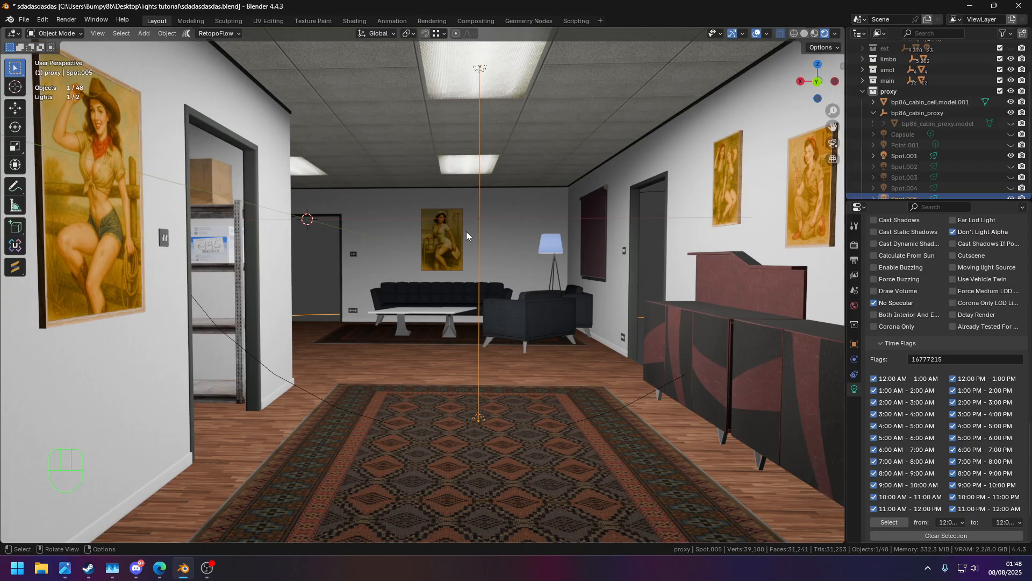
Try an intensity of 16000 W on the main room's ceiling spot light, Spot.001
click(905, 156)
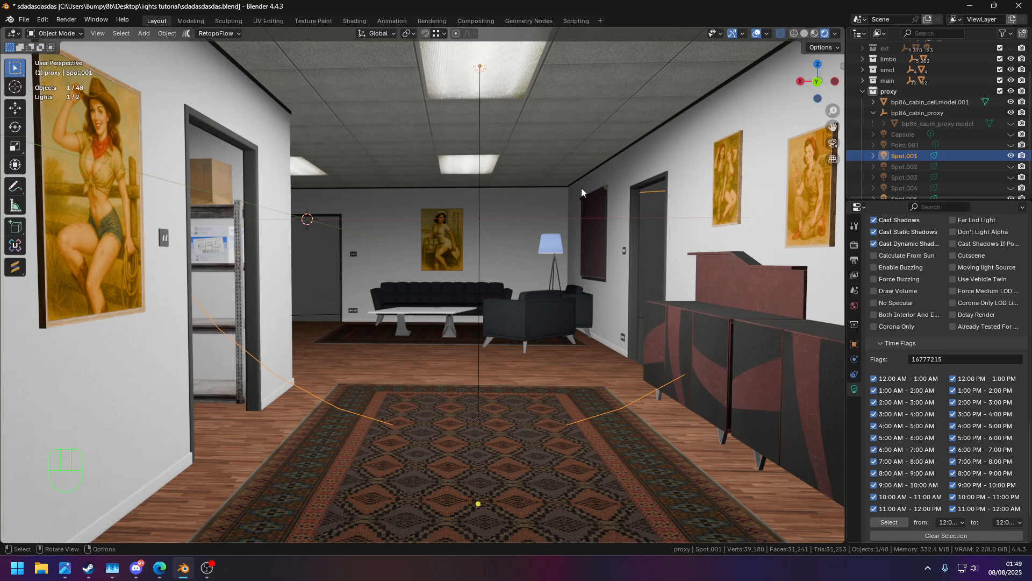
scroll(943, 322, up, 15)
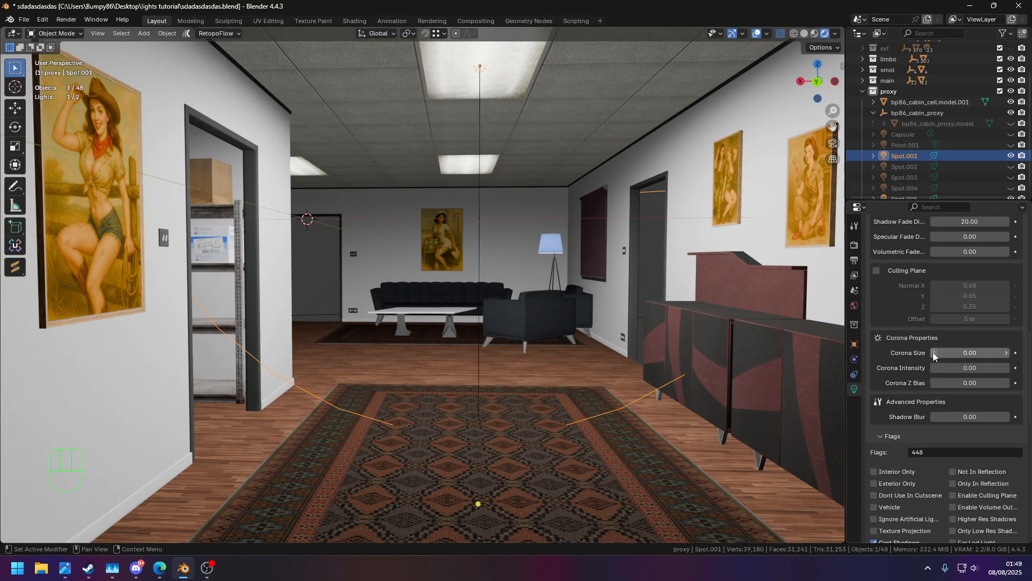
click(973, 330)
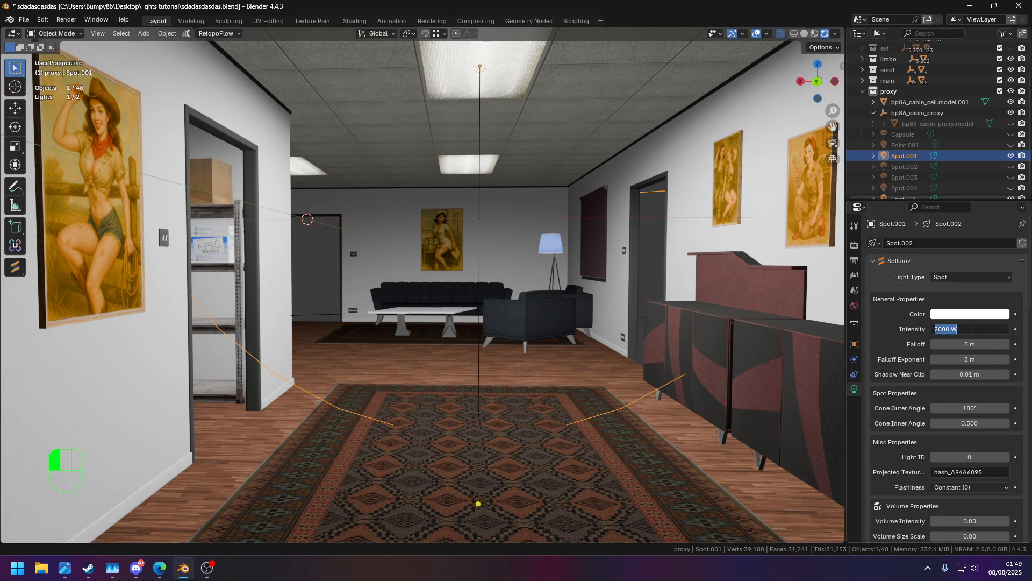
text(1600)
key(Return)
middle_drag(424, 270, 519, 298)
scroll(459, 287, up, 2)
scroll(469, 283, down, 2)
Undo the intensity change on the main room's ceiling spot light
click(963, 330)
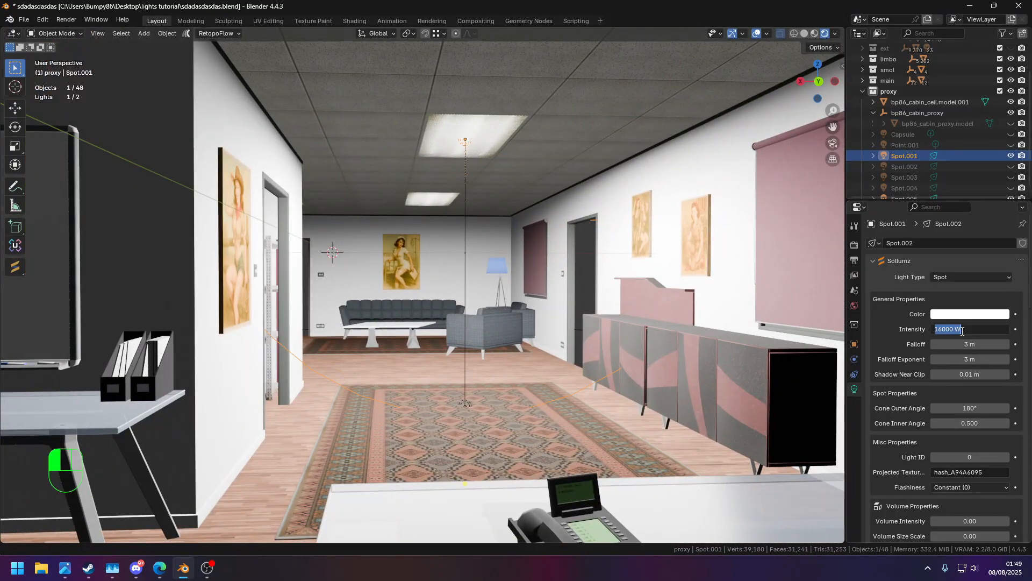
key(ctrl+z)
key(ctrl+z)
middle_drag(538, 296, 604, 300)
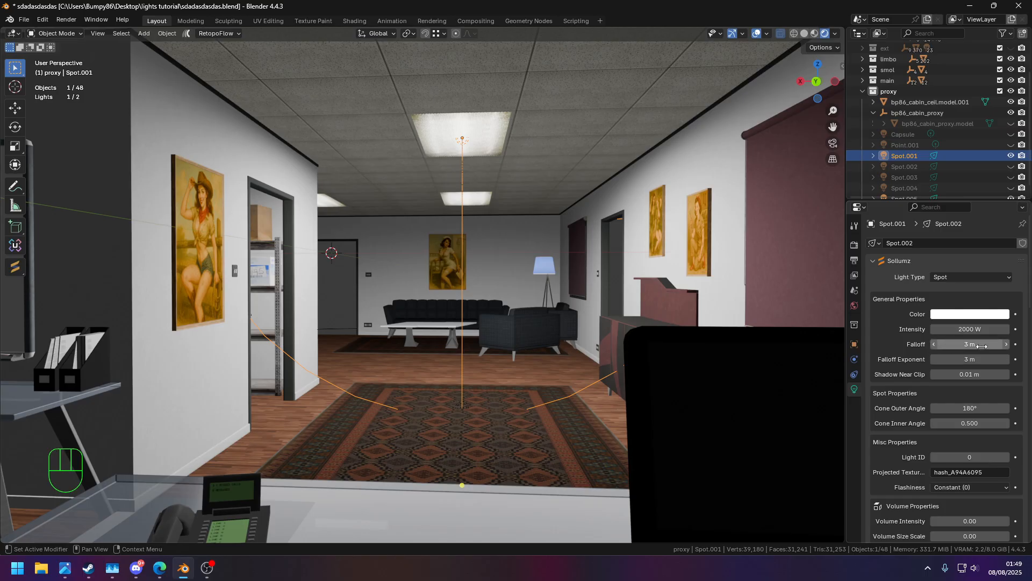
Compare the cabin lighting with the ceiling spot Spot.001 and the upward spot Spot.005 hidden and shown
middle_drag(586, 253, 514, 159)
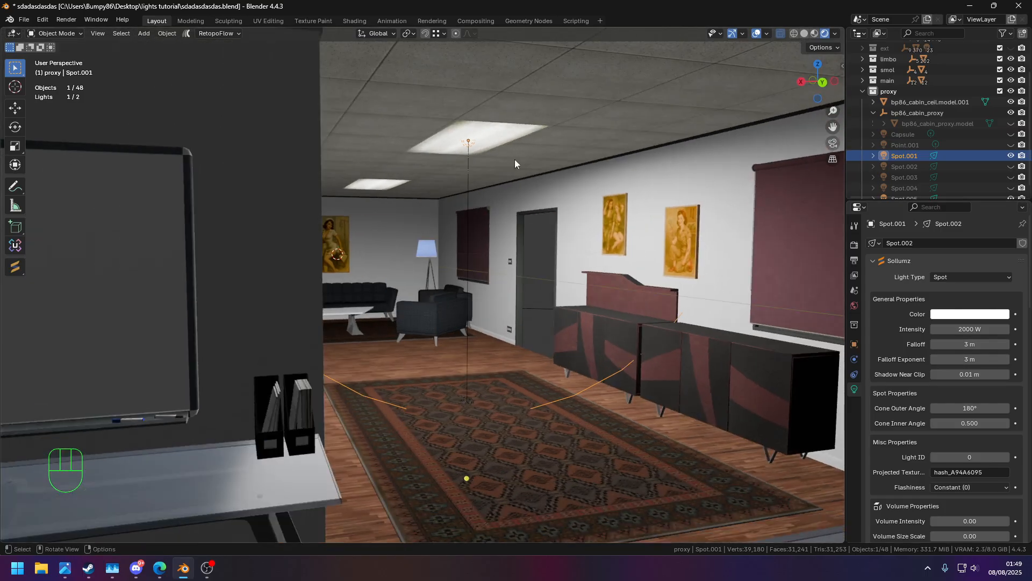
click(548, 262)
middle_drag(547, 261, 405, 258)
middle_drag(406, 258, 529, 257)
scroll(543, 257, down, 5)
click(1011, 156)
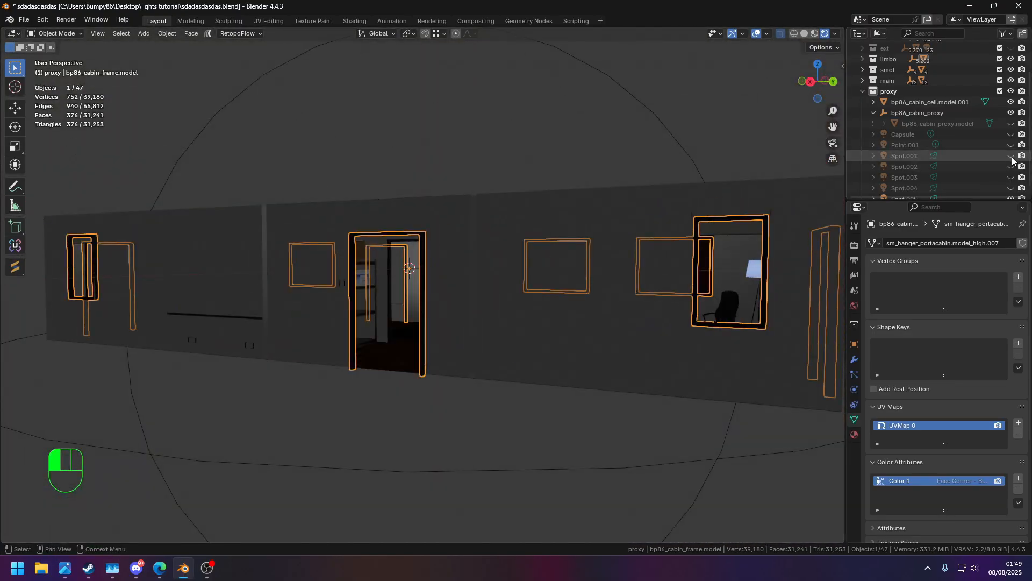
scroll(1010, 191, down, 1)
click(1011, 188)
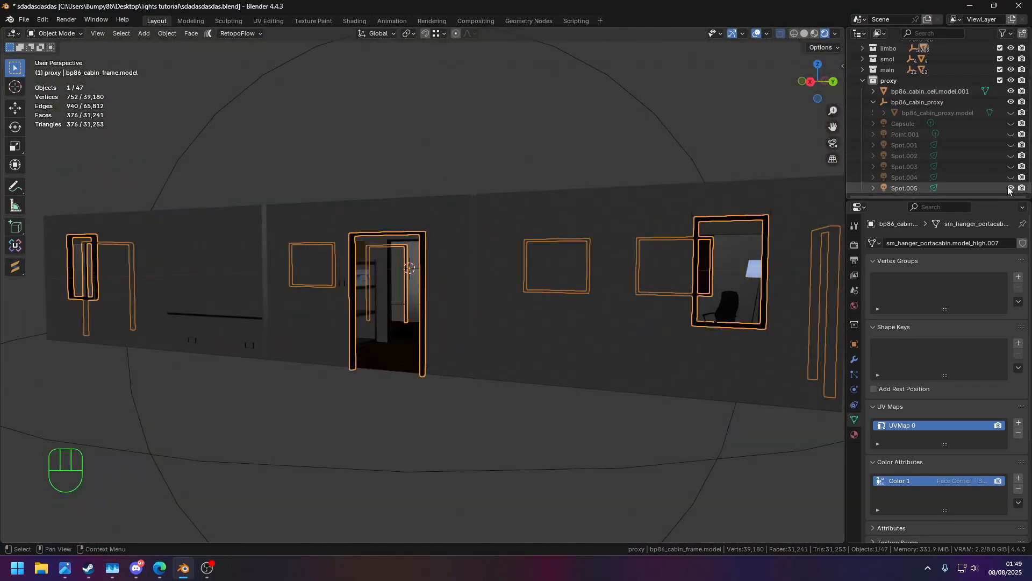
click(1011, 146)
mouse_move(489, 223)
middle_down()
mouse_move(533, 218)
mouse_move(509, 220)
middle_up()
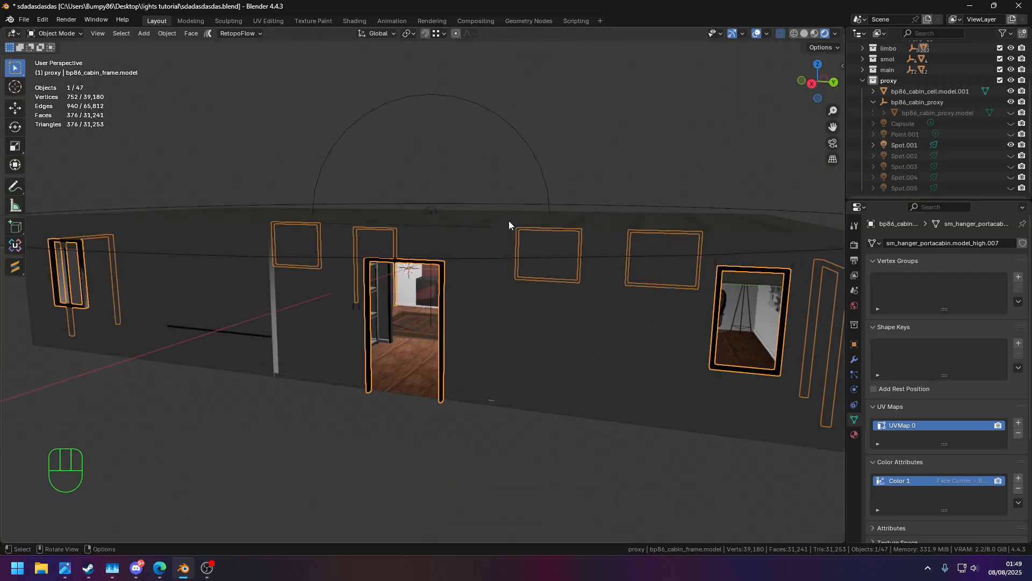
click(1011, 187)
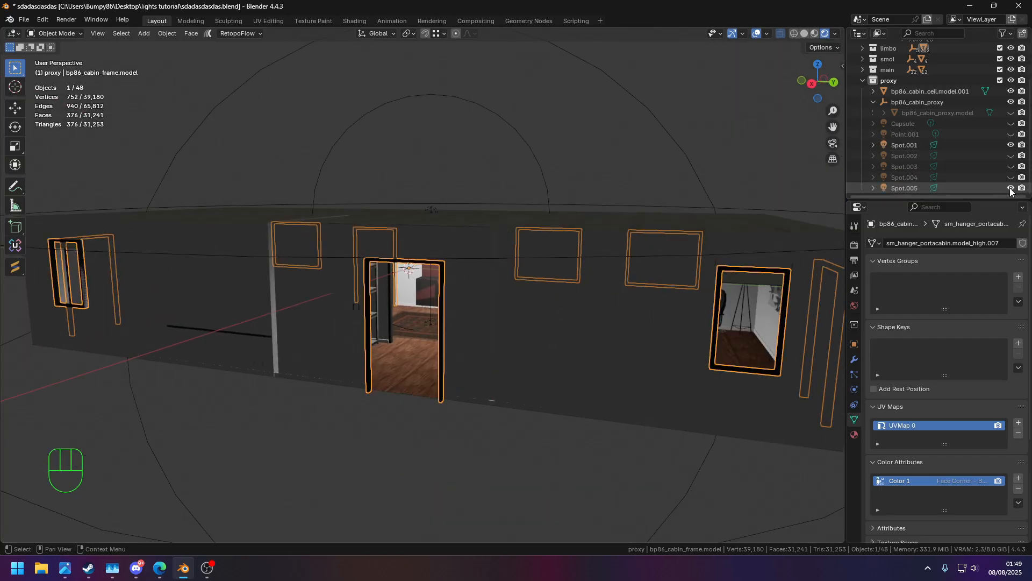
Duplicate Spot.001 and Spot.005 together in place, and hide the original pair
click(913, 186)
ctrl+click(895, 144)
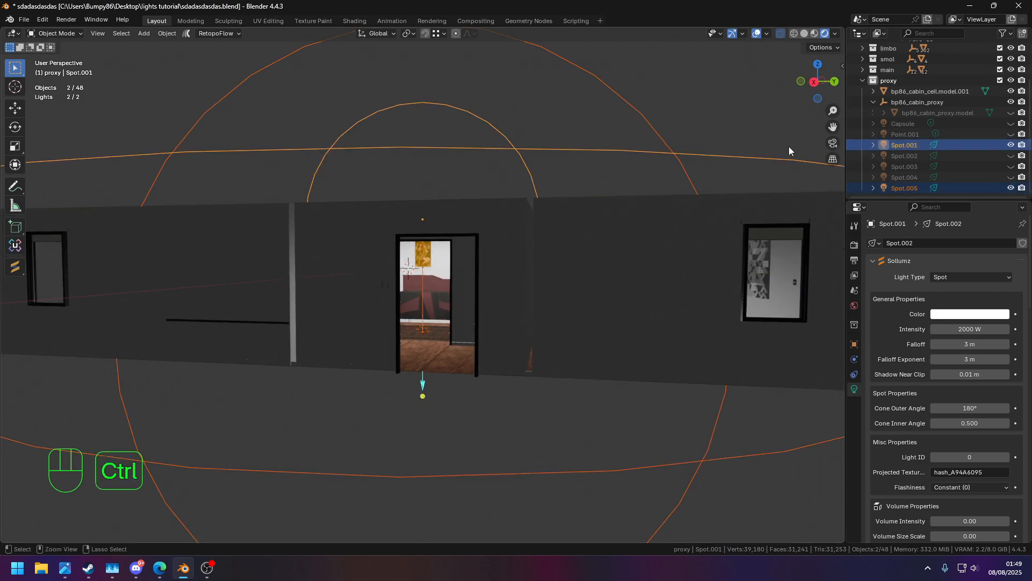
middle_drag(788, 152, 527, 183)
key(shift+d)
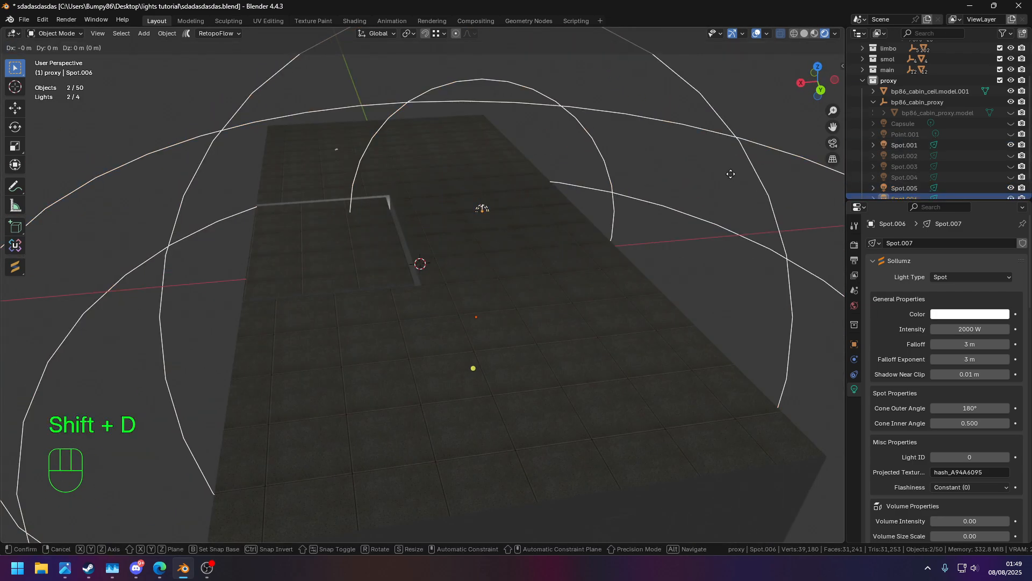
right_click(731, 174)
scroll(965, 153, down, 1)
click(1011, 166)
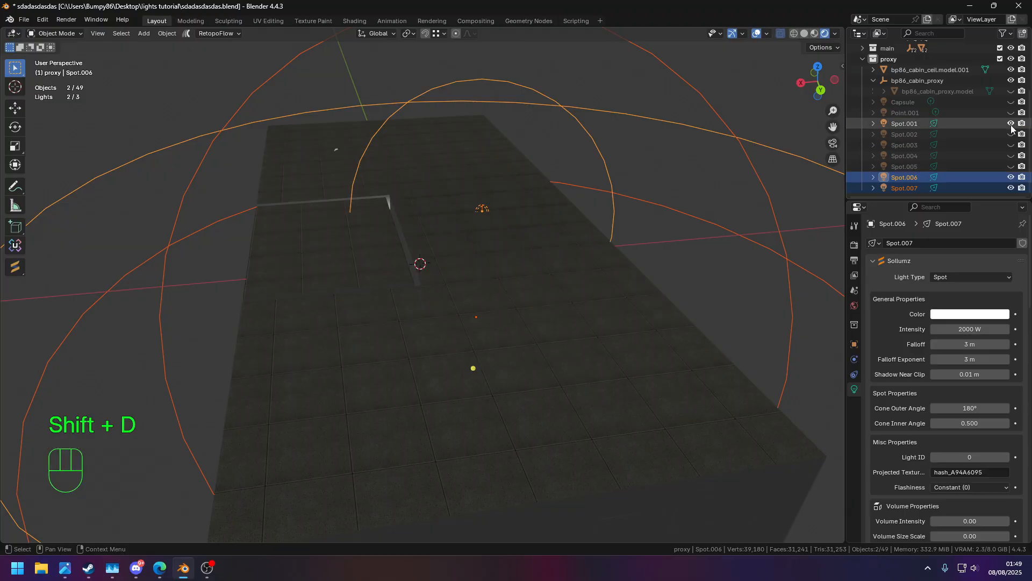
click(1011, 123)
Turn on snapping and move the duplicated light pair horizontally onto the storage room's ceiling light panel
middle_drag(377, 231, 431, 153)
click(425, 33)
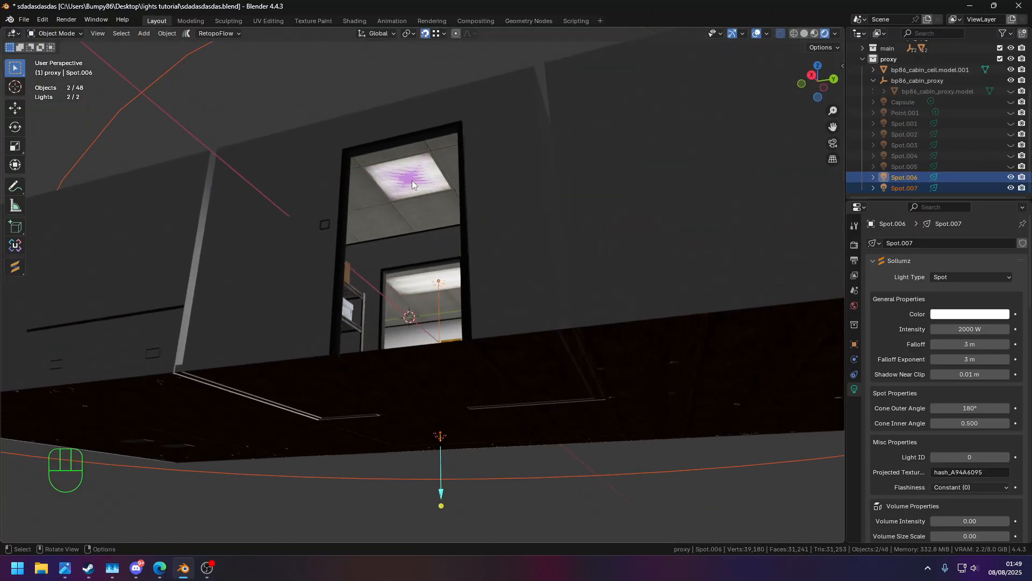
scroll(412, 181, up, 5)
key(g)
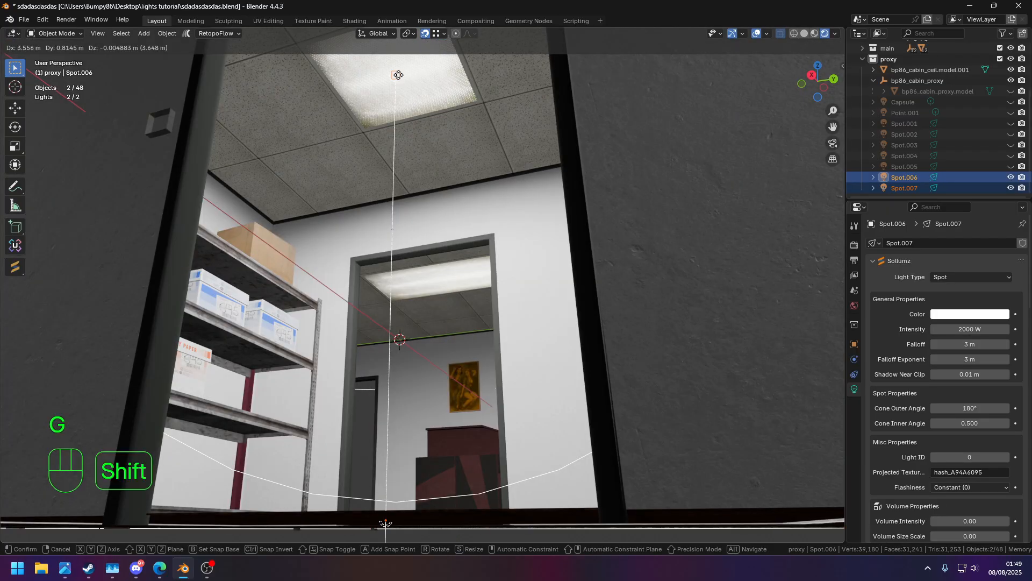
key(shift+z)
click(398, 75)
middle_drag(410, 86, 433, 131)
scroll(386, 133, up, 3)
scroll(476, 139, down, 2)
middle_drag(348, 137, 368, 138)
scroll(369, 138, down, 4)
Select the storage room's ceiling spot light and hide the bp86_cabin_ceil.model.001 object
click(446, 78)
scroll(438, 146, up, 6)
middle_drag(433, 169, 454, 193)
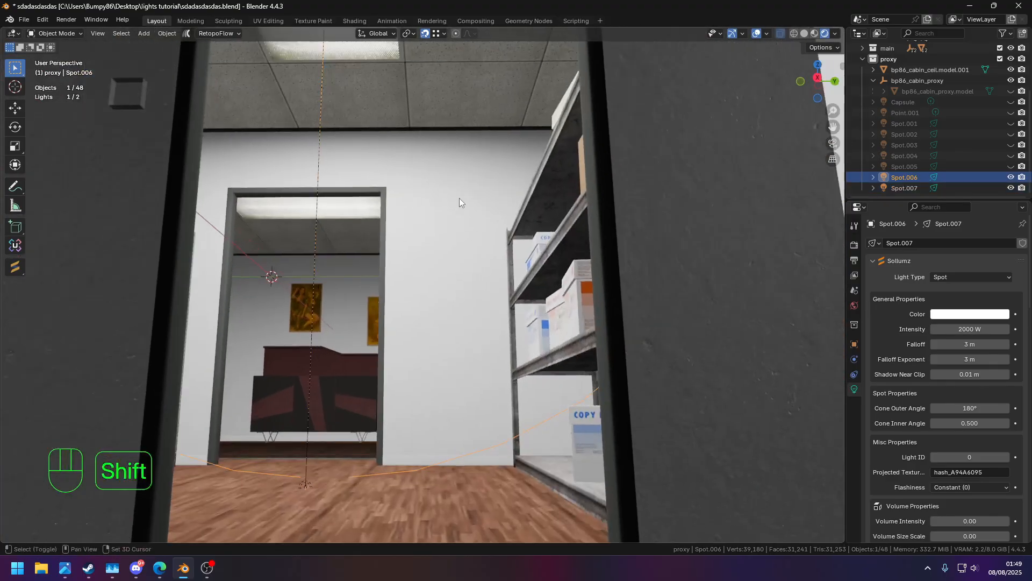
click(1011, 70)
middle_drag(441, 140, 389, 131)
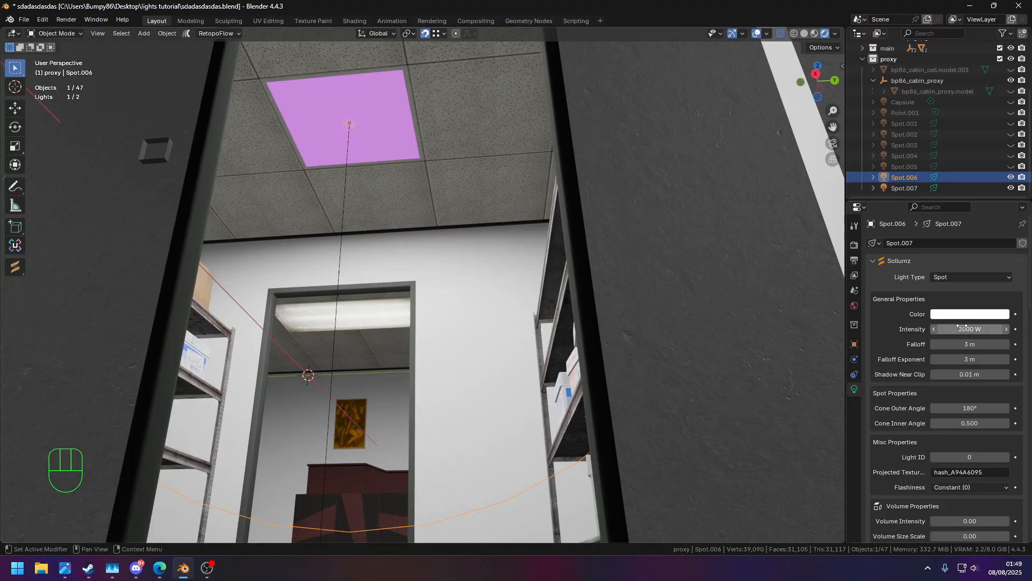
Change the storage room ceiling spot light's colour to pink, #FF46CF
click(983, 314)
drag(955, 197, 971, 213)
scroll(492, 208, down, 3)
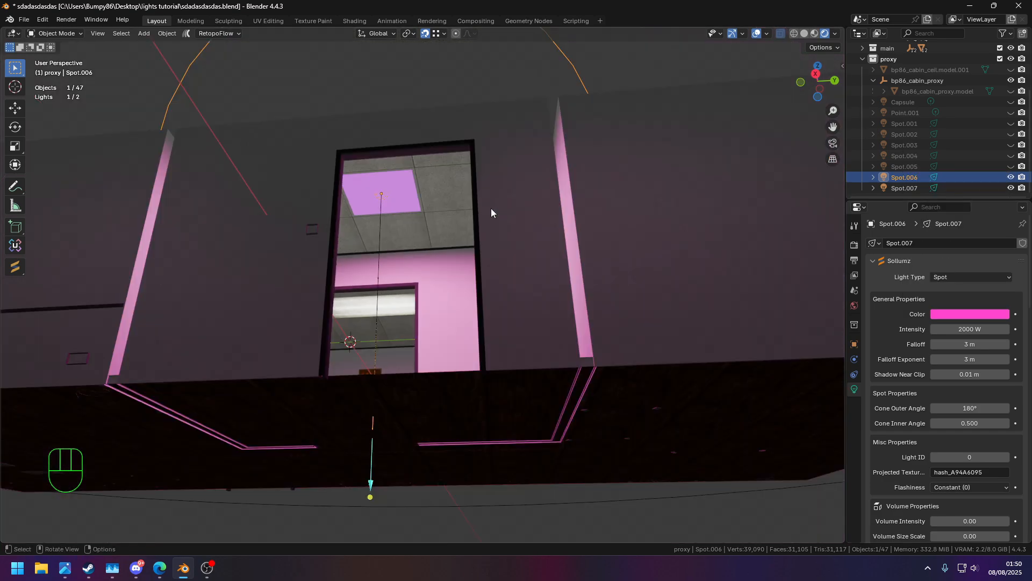
shift+middle_drag(491, 208, 488, 294)
Copy the ceiling spot light's colour #FF46CF onto the storage room's upward spot light
click(965, 314)
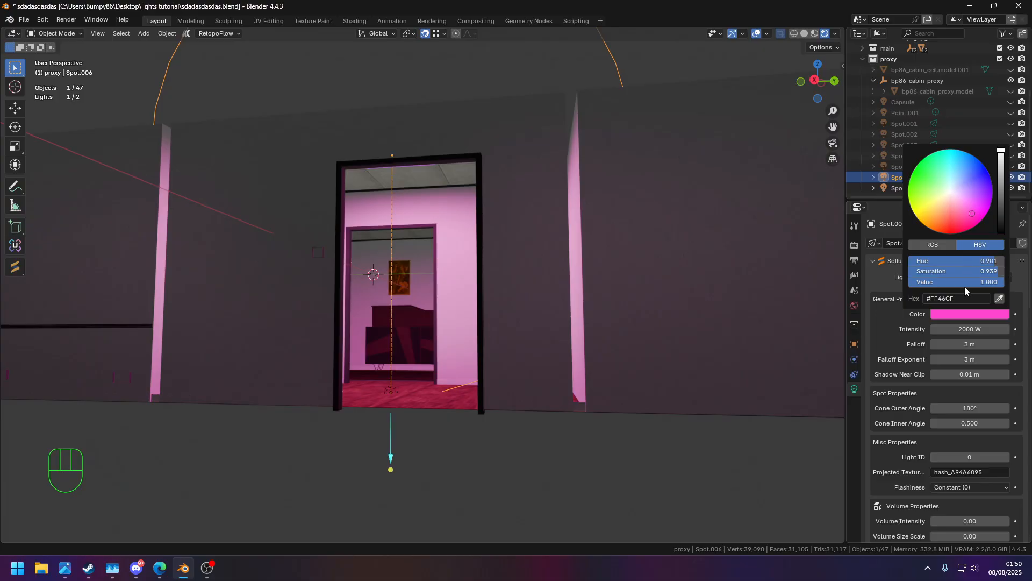
key(ctrl)
click(885, 320)
scroll(380, 444, up, 3)
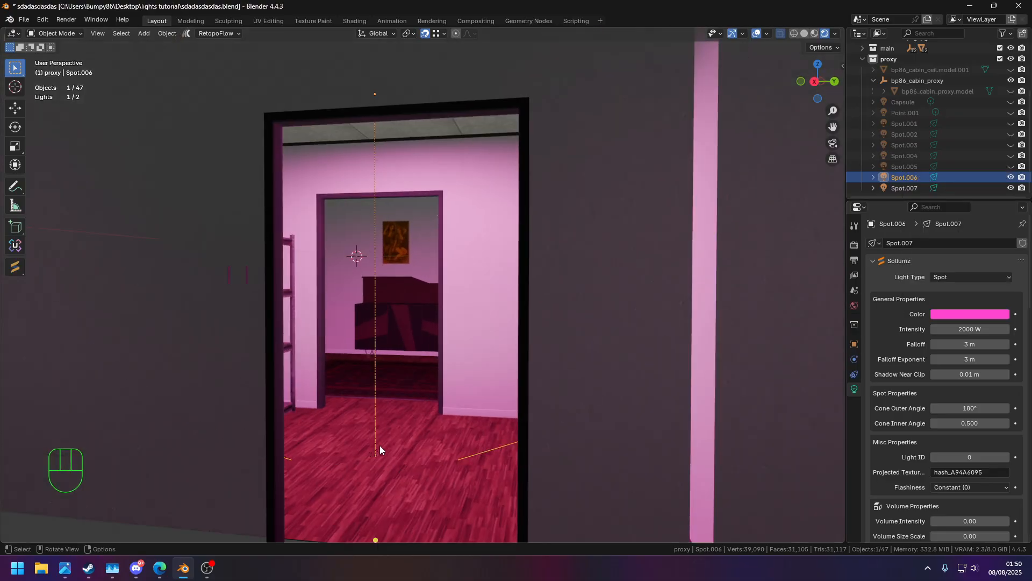
click(379, 448)
click(958, 317)
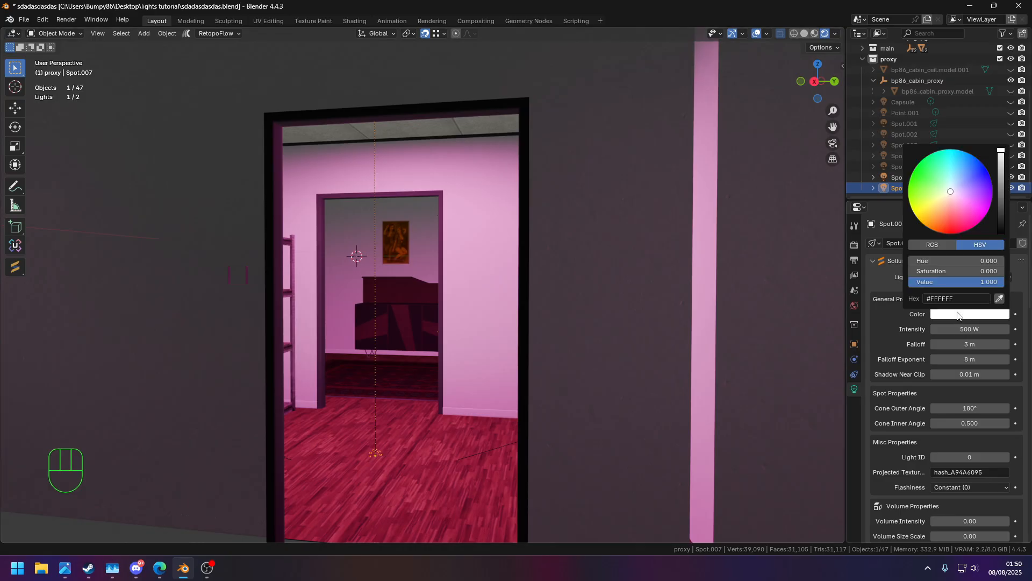
key(ctrl+v)
key(Return)
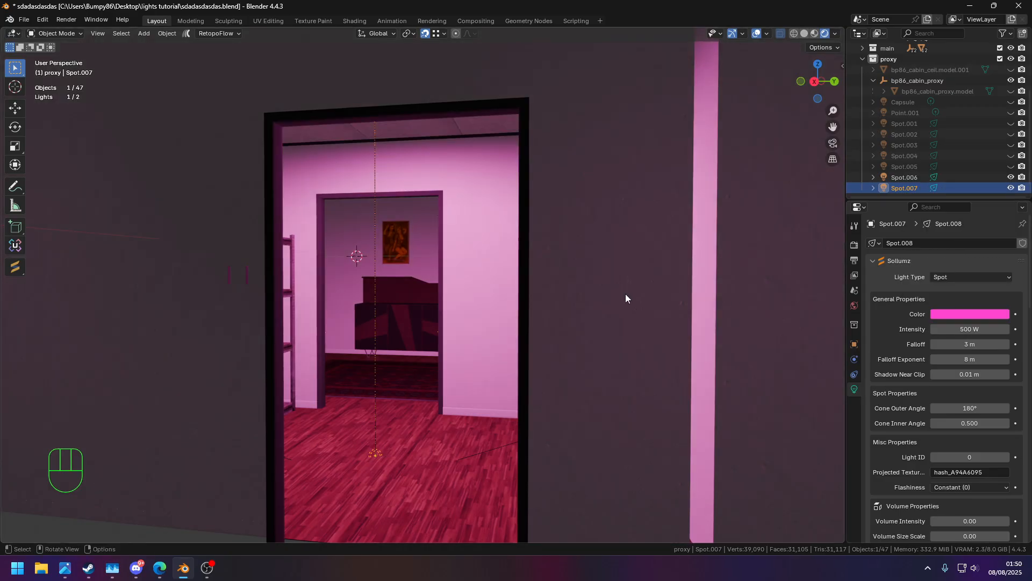
Set the storage room ceiling spot light's volume intensity and volume size scale to 1
middle_drag(426, 249, 386, 107)
click(379, 95)
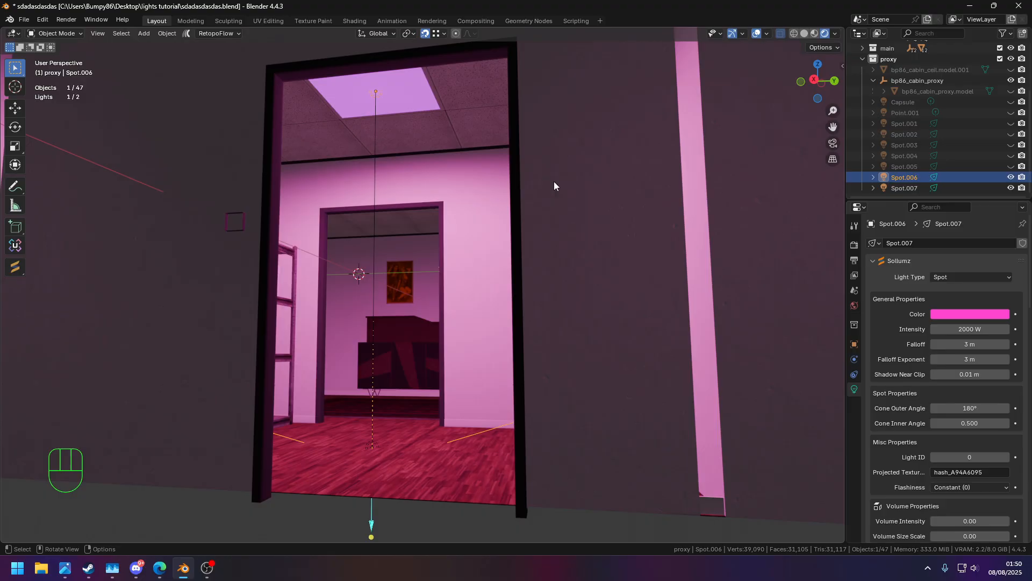
scroll(954, 360, down, 8)
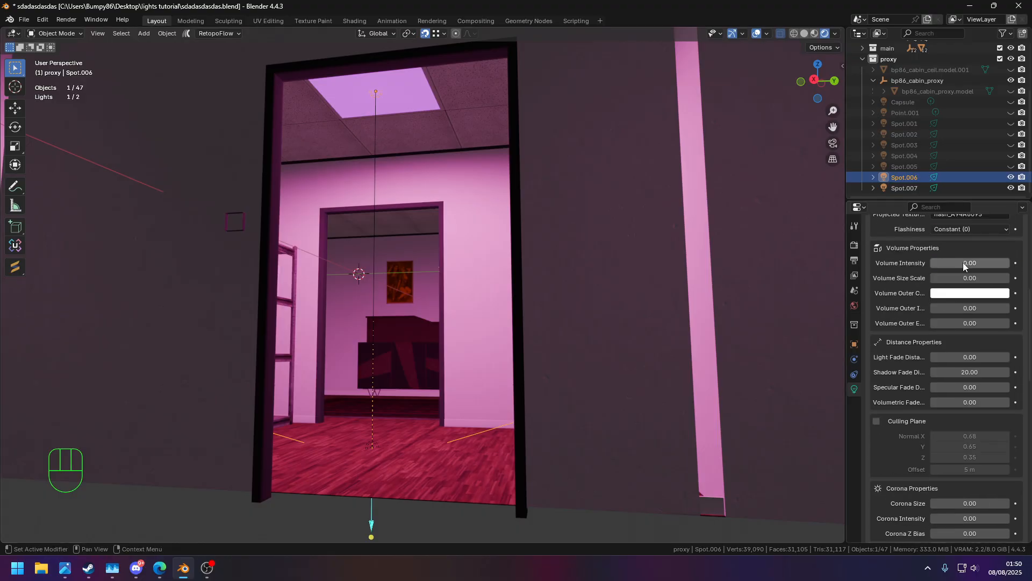
click(964, 263)
text(1)
key(Tab)
text(1)
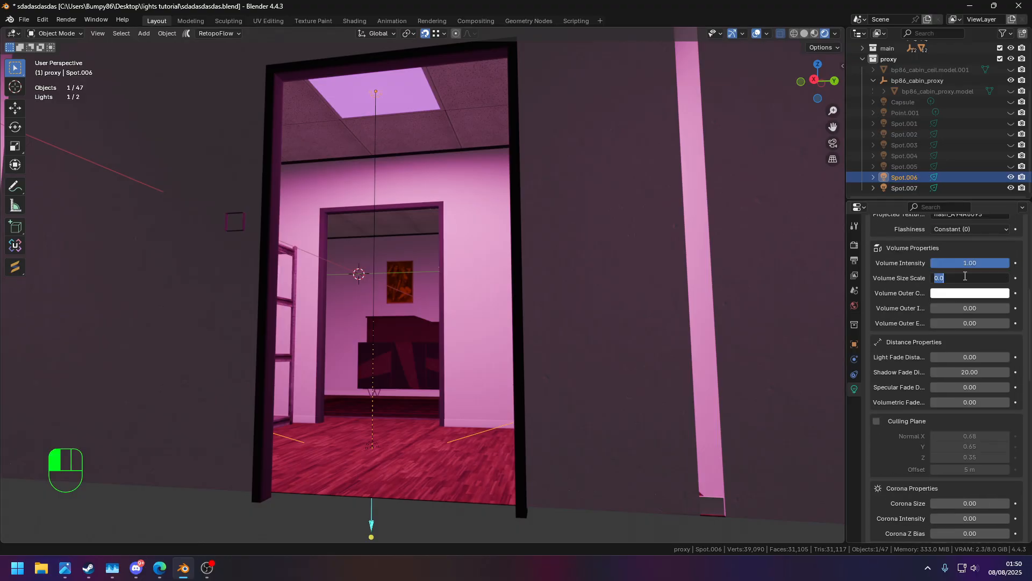
key(Return)
Set the storage room ceiling spot light's volume outer intensity and volume outer exponent to 1
click(964, 308)
text(1)
key(Return)
click(963, 324)
text(1)
key(Return)
Set the storage room ceiling spot light's volume outer colour to #FF46CF
click(964, 293)
click(957, 274)
text(#FF46CF)
key(Return)
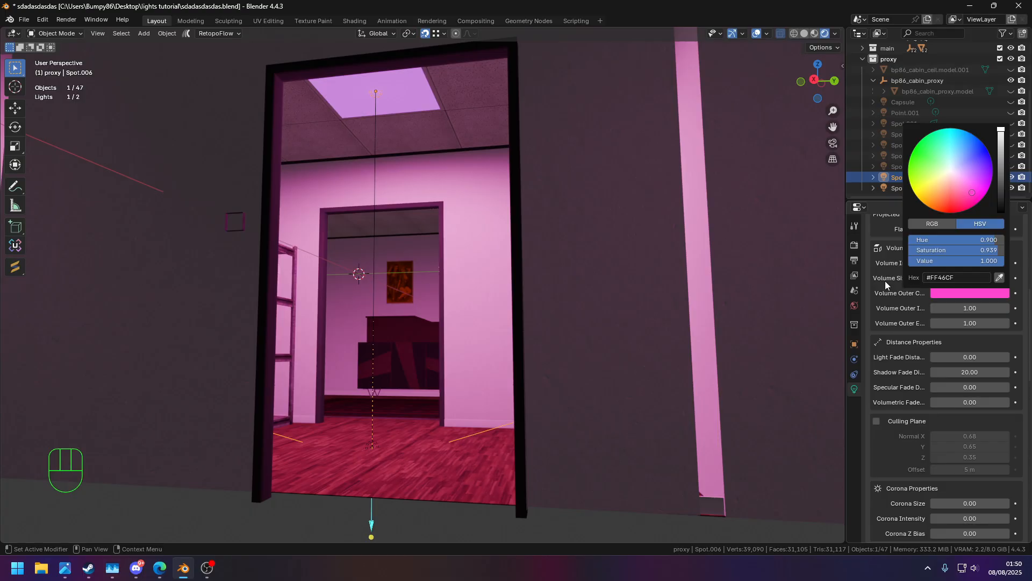
Review the distance, corona and flag settings of the storage room's ceiling spot light
scroll(909, 301, down, 1)
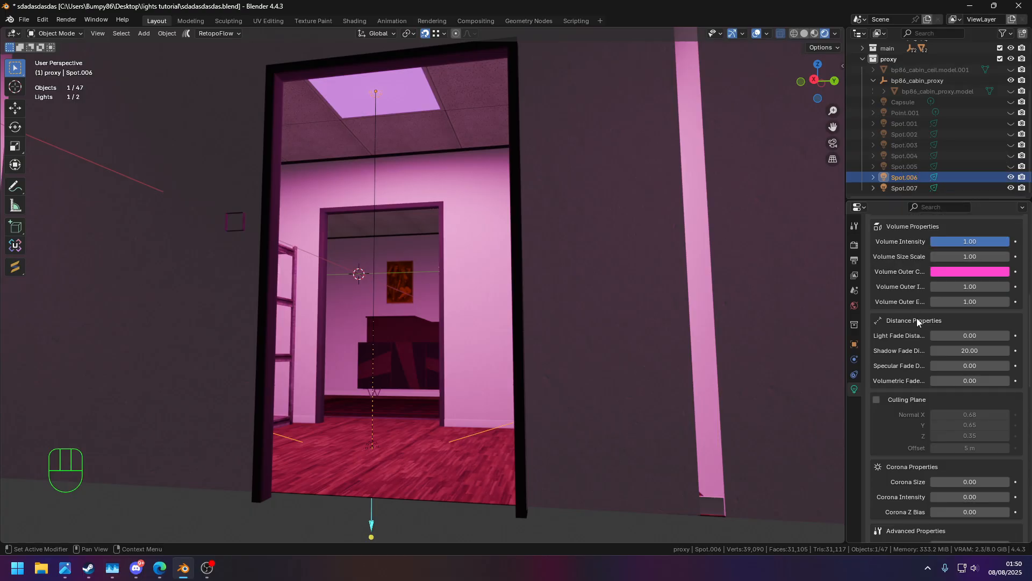
scroll(908, 339, down, 8)
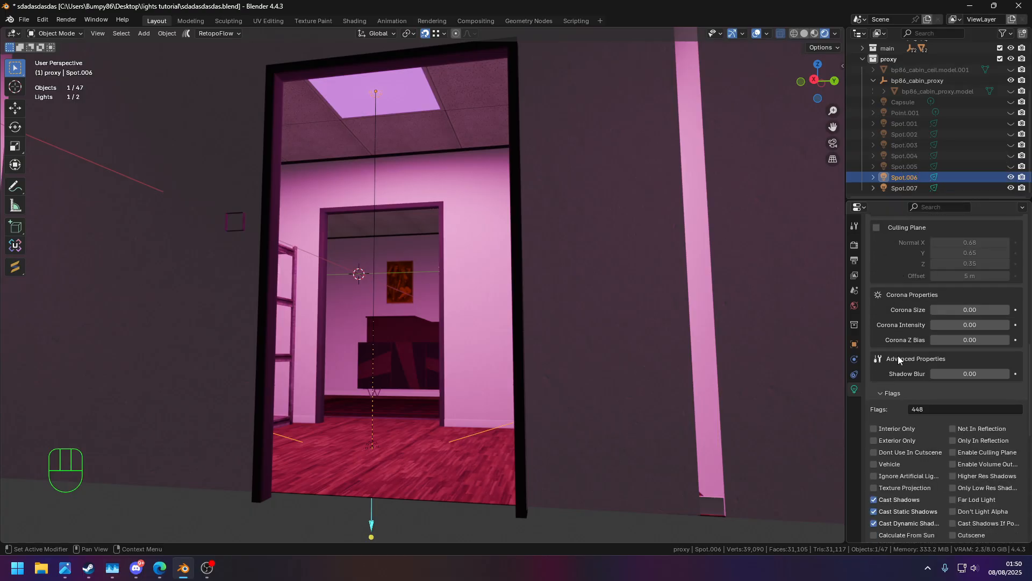
scroll(959, 376, down, 4)
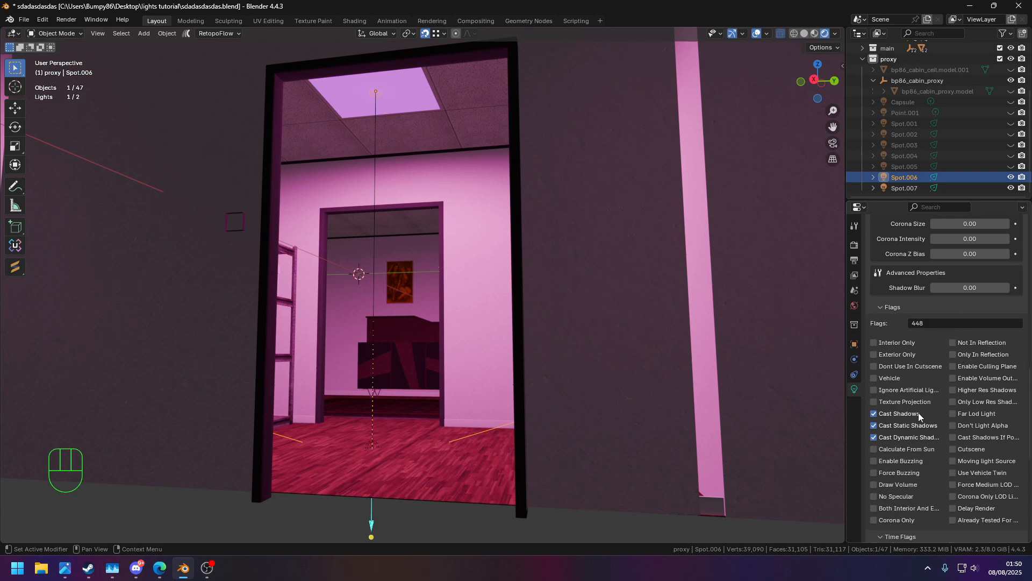
Enable the Draw Volume flag for the ceiling light Spot.006
scroll(919, 413, down, 12)
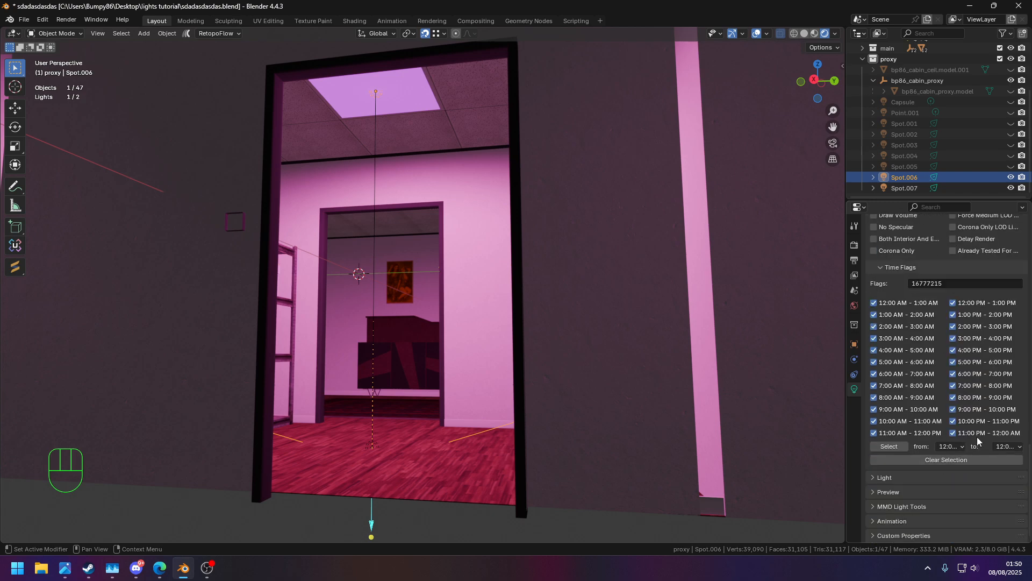
scroll(921, 334, up, 6)
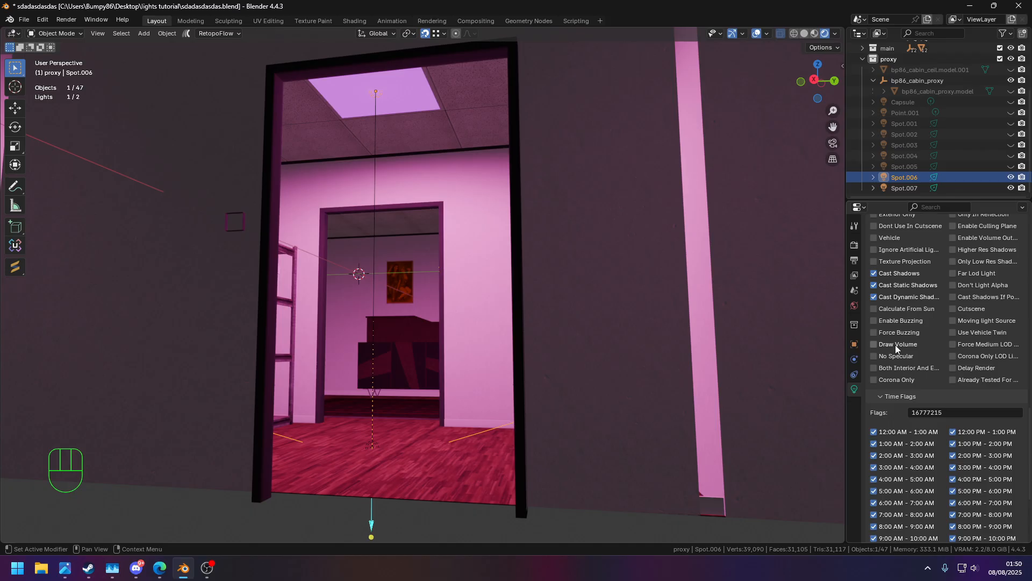
click(877, 345)
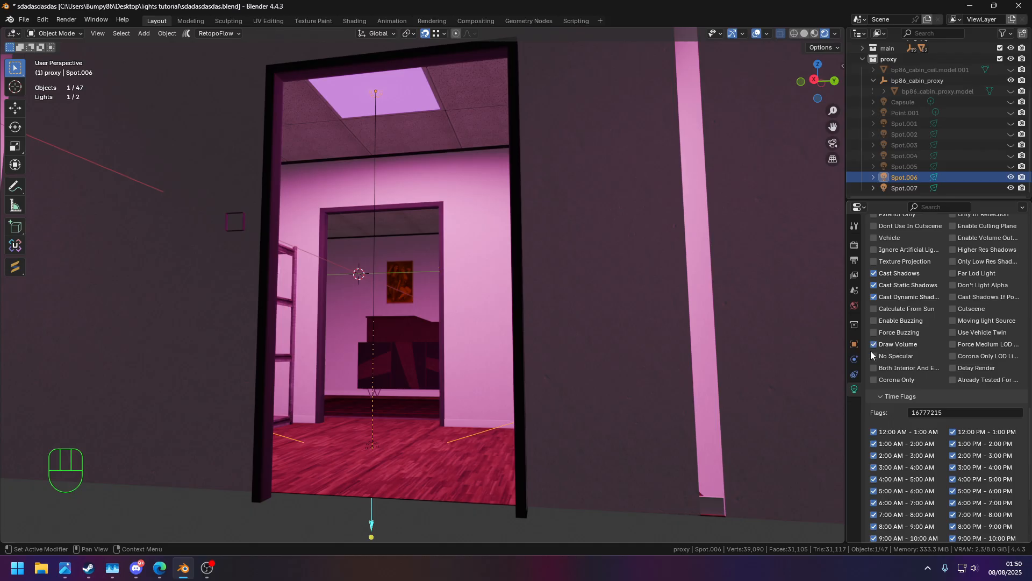
Select Spot.007 near the floor and set its Volume Intensity and Volume Size Scale to 1
click(376, 445)
scroll(896, 302, up, 10)
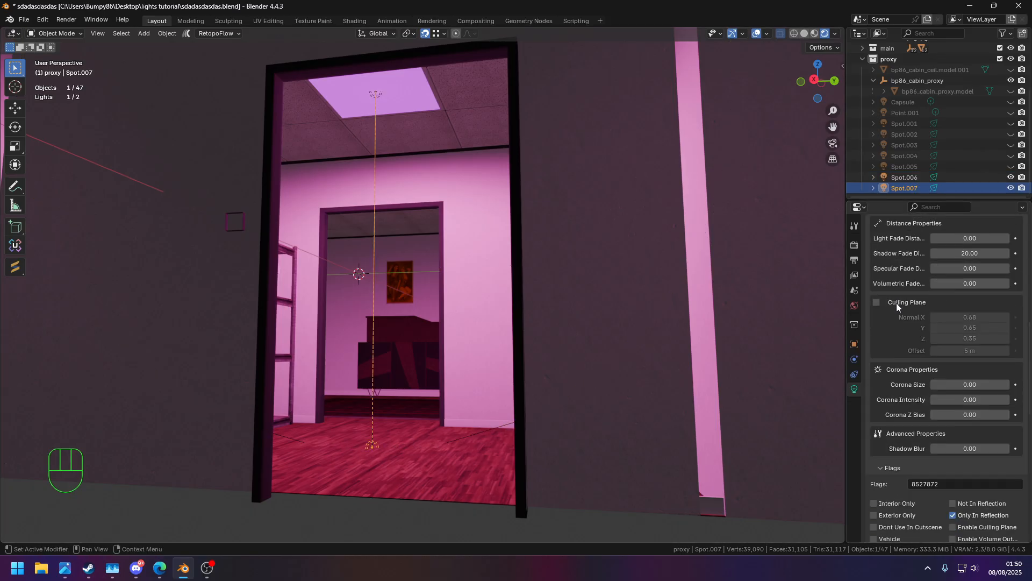
click(953, 270)
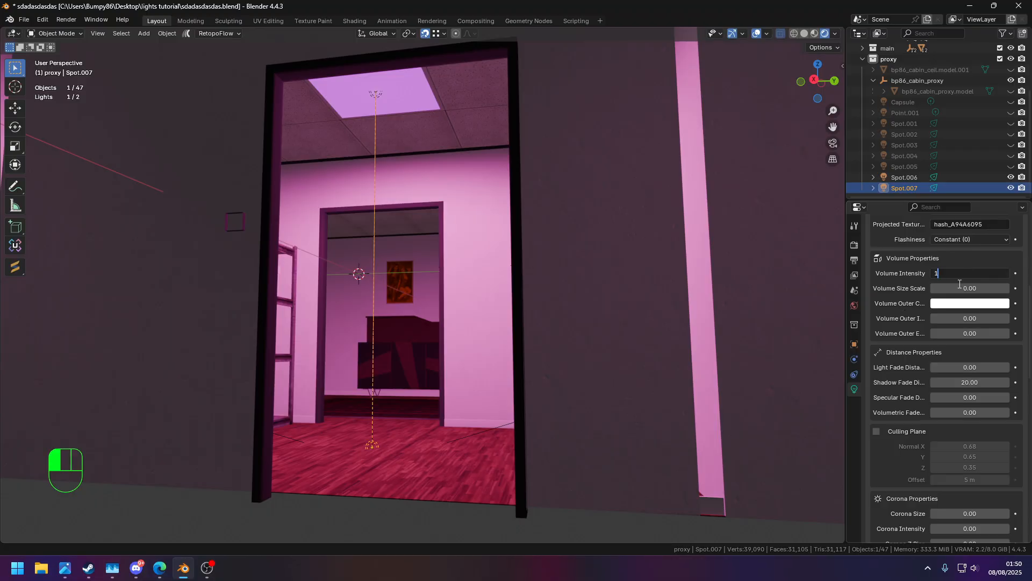
key(Return)
click(966, 290)
text(1)
key(Return)
Paste the pink hex value #FF46CF as the Volume Outer Color of Spot.007
click(966, 305)
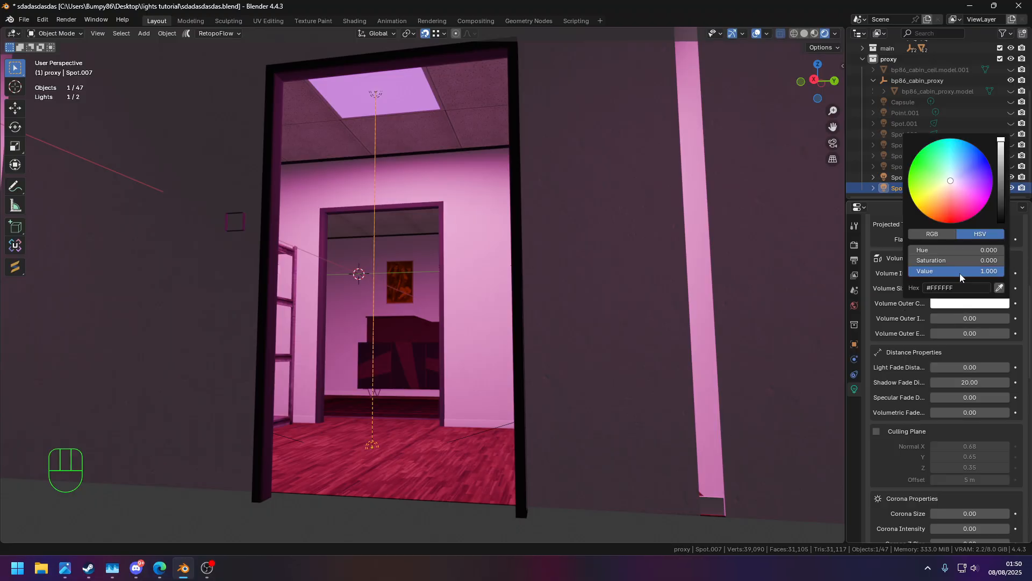
key(ctrl+a)
key(ctrl+v)
key(Return)
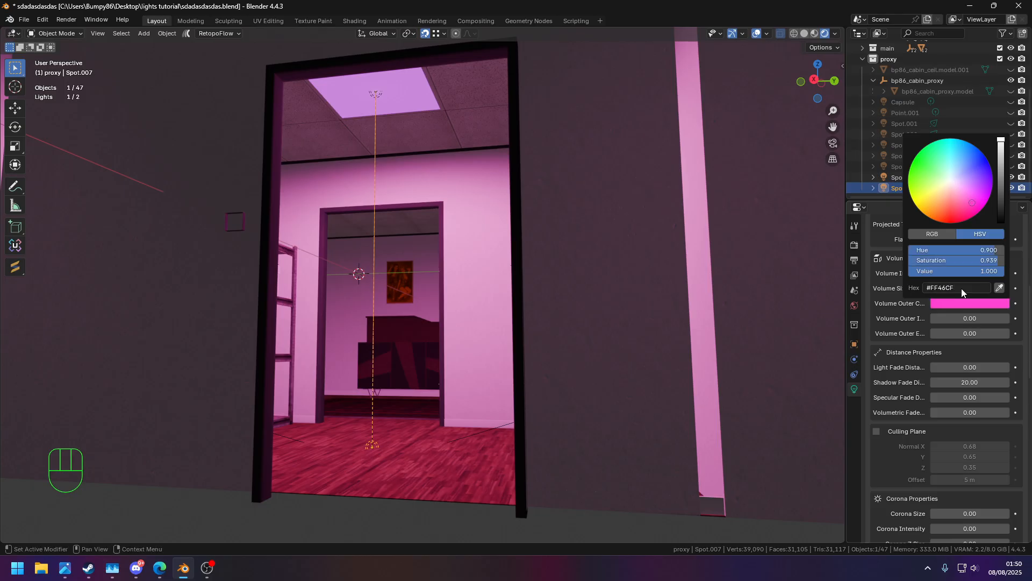
Set the Volume Outer Intensity and Volume Outer Exponent of Spot.007 to 1
click(966, 318)
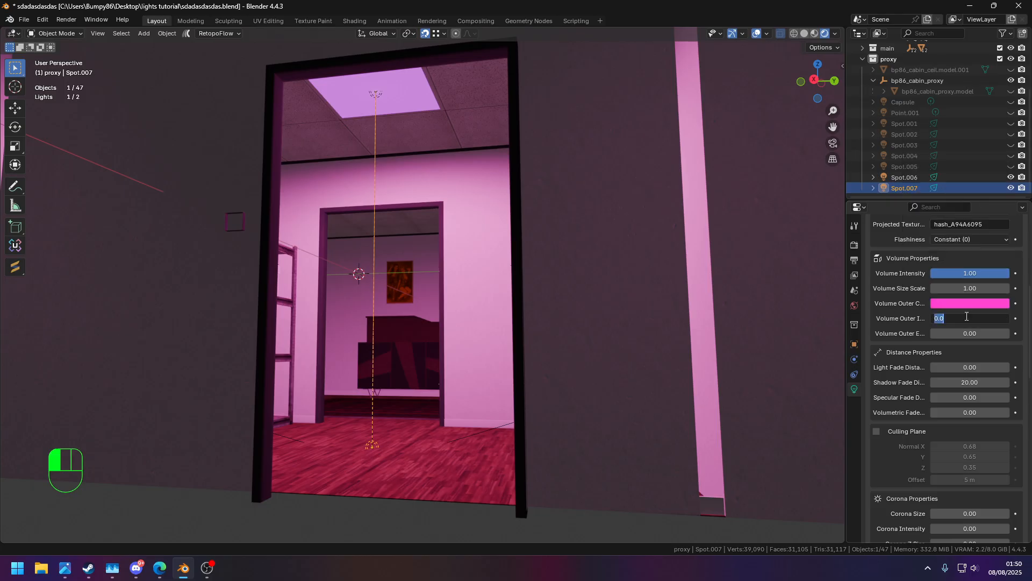
text(1)
key(Return)
click(965, 333)
text(1)
key(Return)
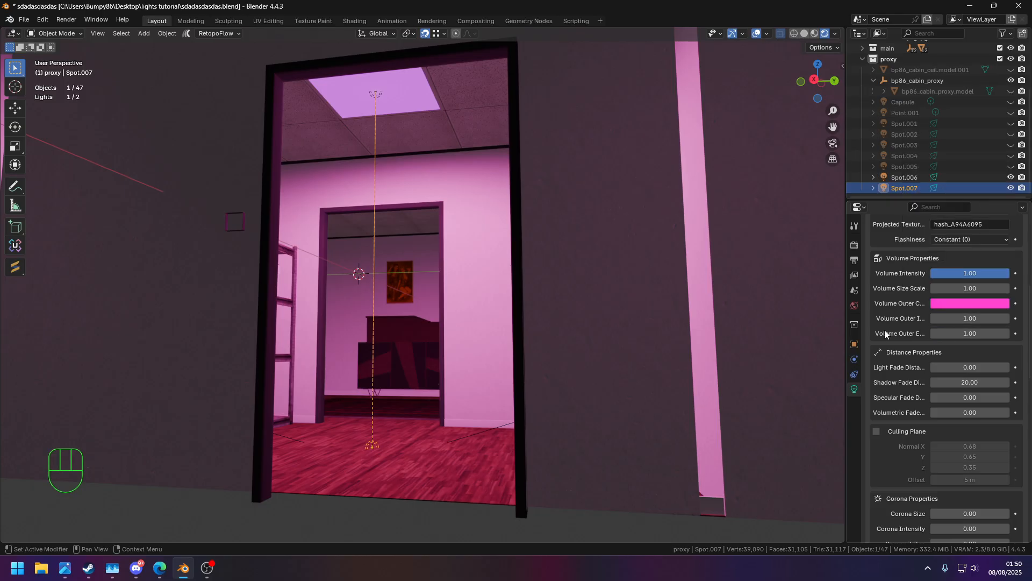
Enable the Draw Volume flag for the floor light Spot.007
click(382, 95)
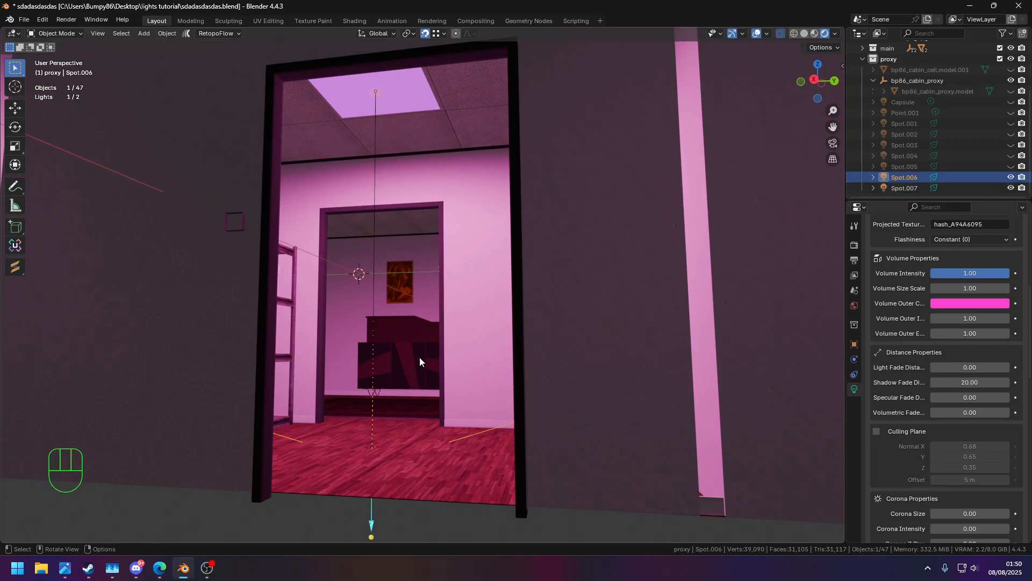
click(378, 443)
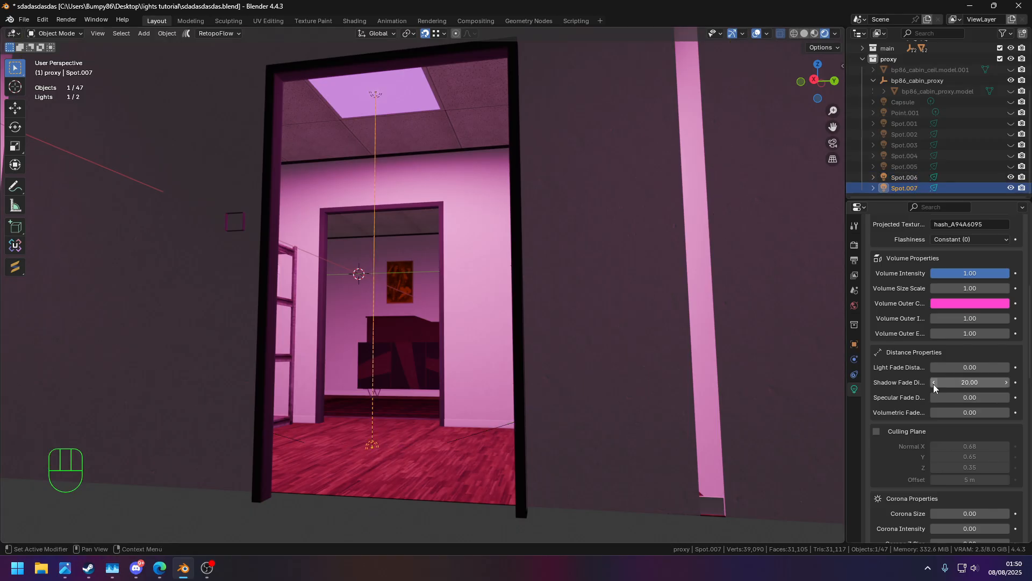
scroll(919, 382, down, 10)
scroll(921, 379, down, 1)
click(882, 387)
scroll(904, 400, down, 6)
scroll(943, 349, up, 15)
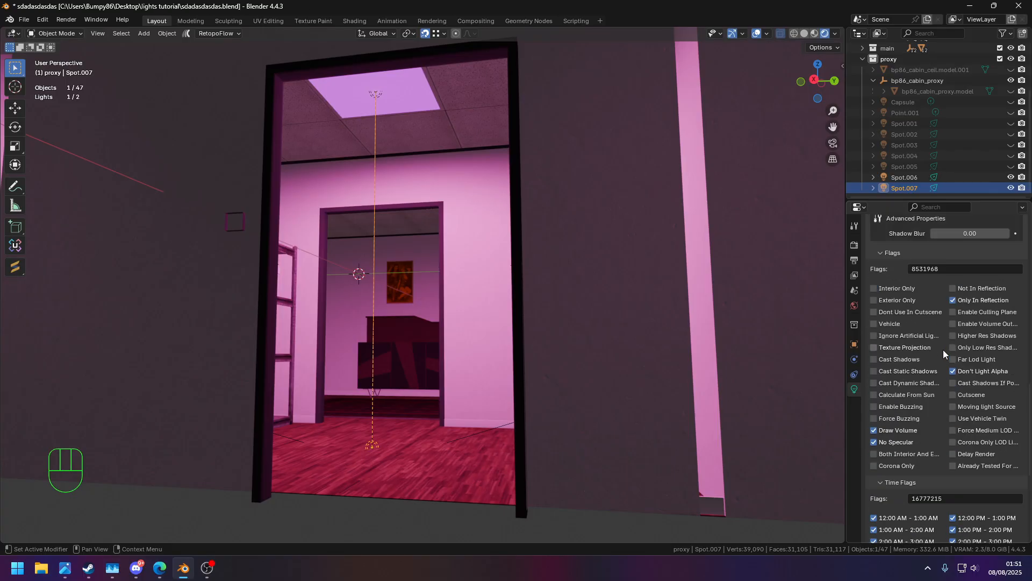
scroll(943, 349, up, 7)
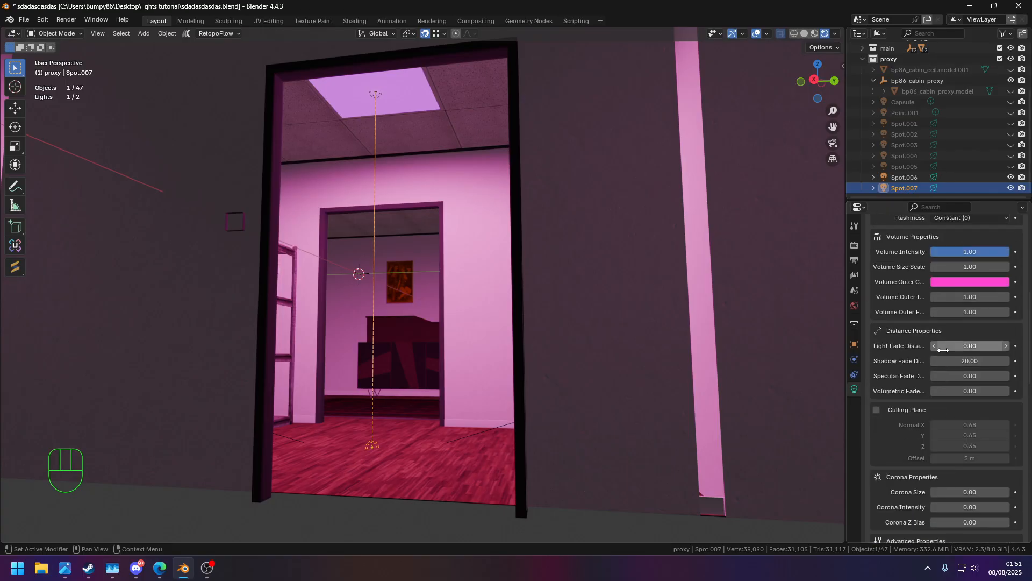
Examine the pink lighting through the storage room doorway and along the cabin's outer wall from several angles
middle_drag(472, 230, 565, 235)
scroll(456, 236, down, 5)
scroll(608, 201, up, 2)
mouse_move(608, 201)
middle_down()
mouse_move(639, 192)
mouse_move(596, 201)
middle_up()
scroll(595, 201, up, 5)
scroll(403, 209, down, 1)
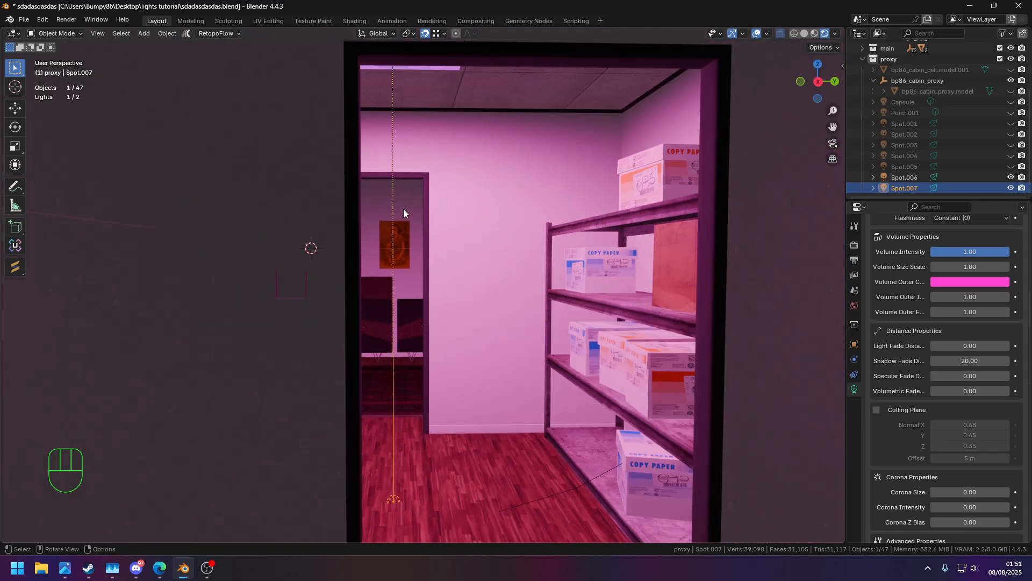
middle_drag(403, 209, 487, 205)
scroll(487, 204, down, 5)
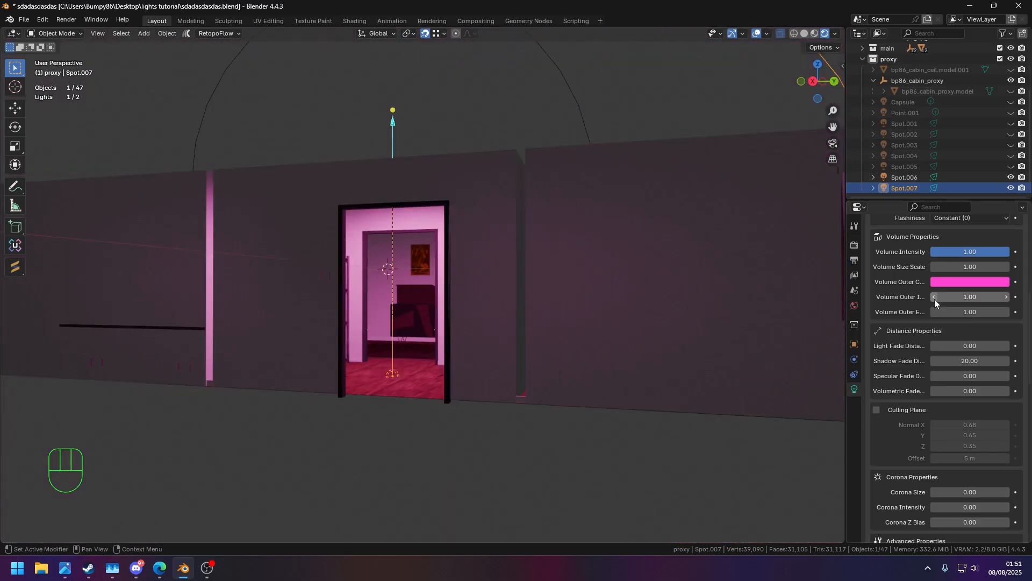
middle_drag(463, 251, 445, 244)
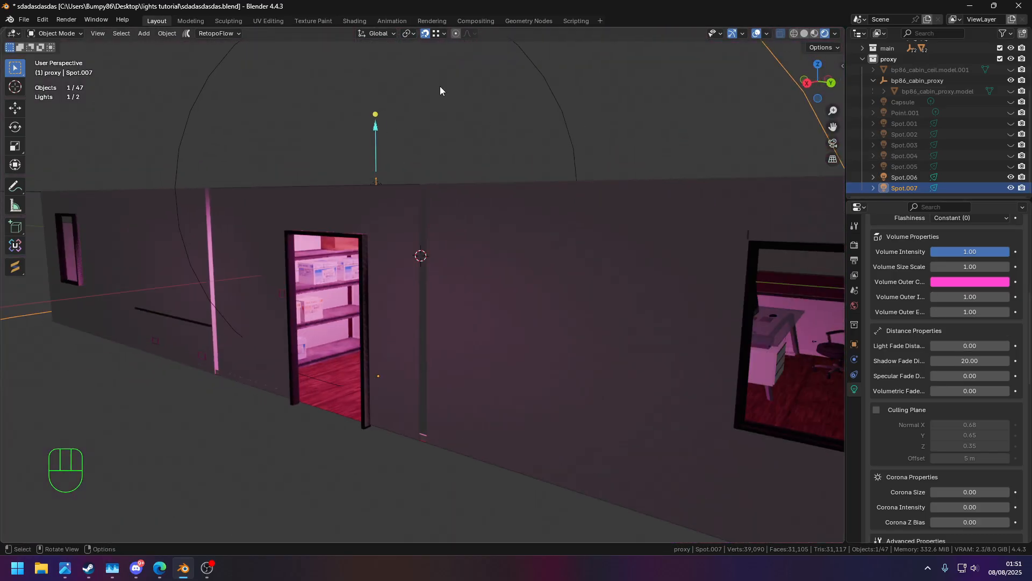
Hide the lights Spot.006 and Spot.007
scroll(440, 90, down, 6)
click(1011, 178)
click(1011, 188)
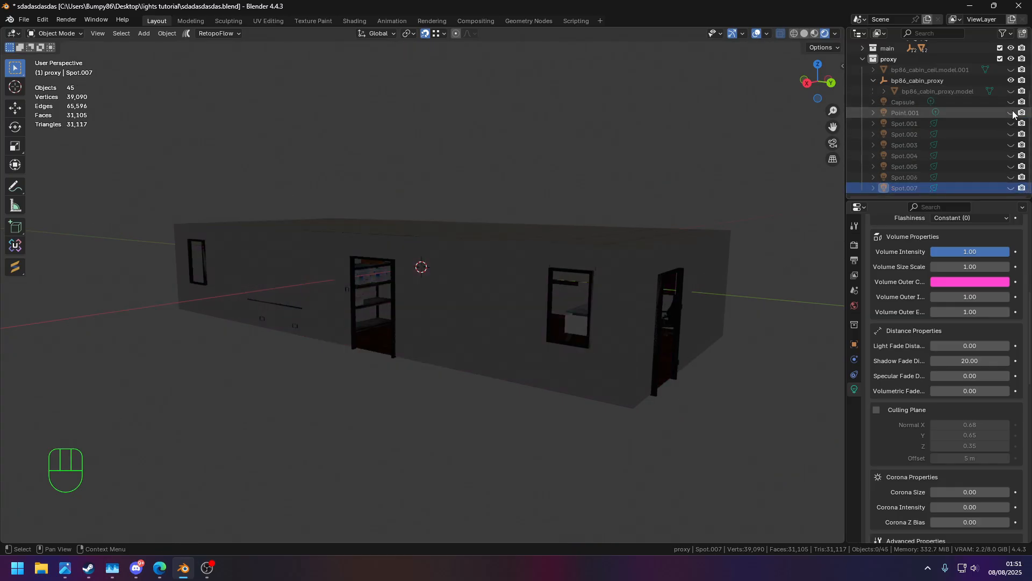
Show the light Spot.001 inside the cabin and the ceiling model bp86_cabin_ceil.model.001
click(1012, 124)
scroll(598, 192, up, 8)
middle_drag(598, 192, 504, 189)
scroll(505, 189, up, 4)
click(1012, 71)
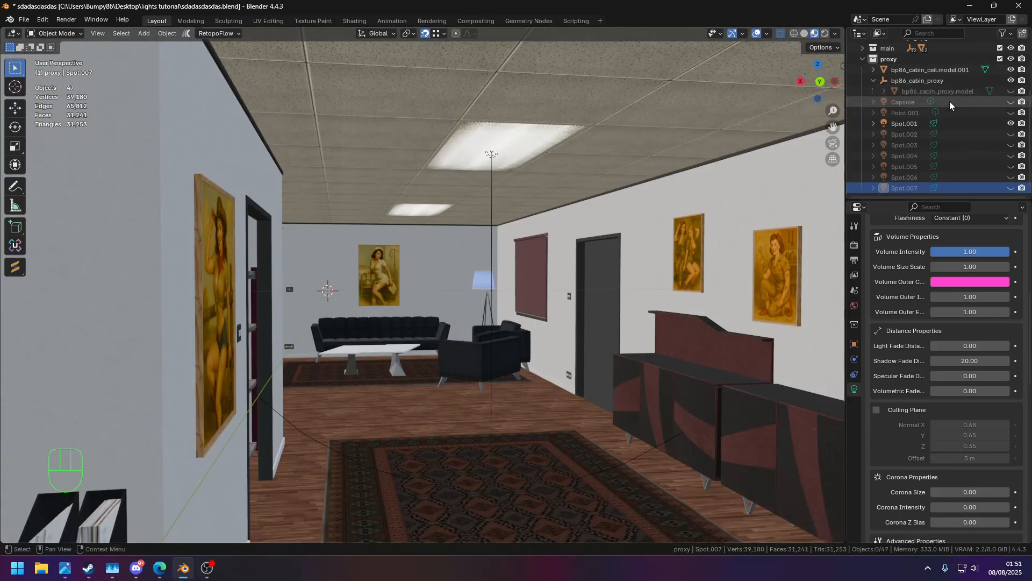
Hide every collection except proxy, from props down to main, to isolate the ceiling panels and Spot.001
scroll(950, 105, up, 4)
click(1011, 122)
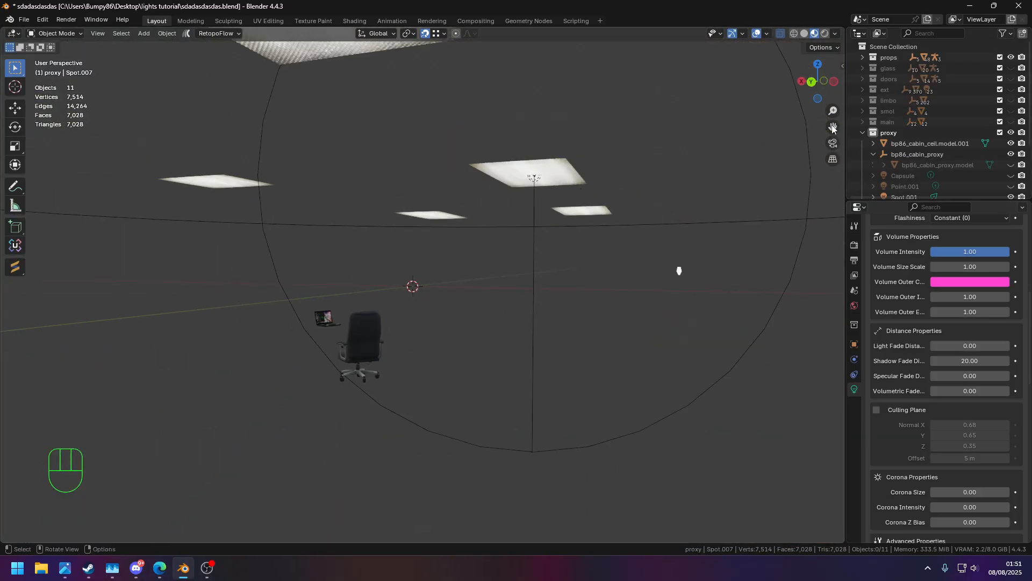
click(1011, 57)
Move Spot.001 down about 0.01 m along global Z, just beneath its ceiling light panel
middle_drag(538, 185, 534, 194)
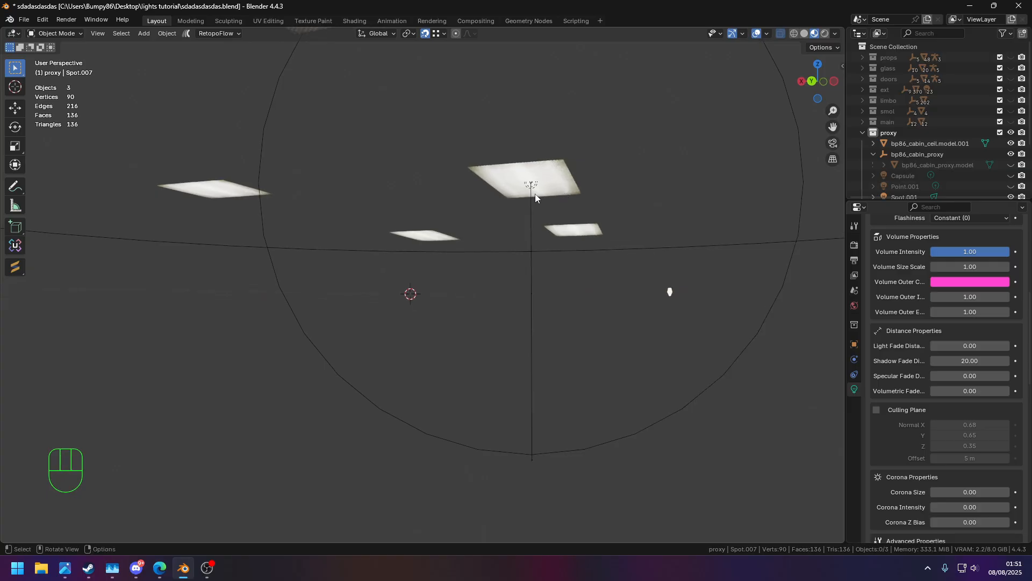
click(534, 194)
click(531, 222)
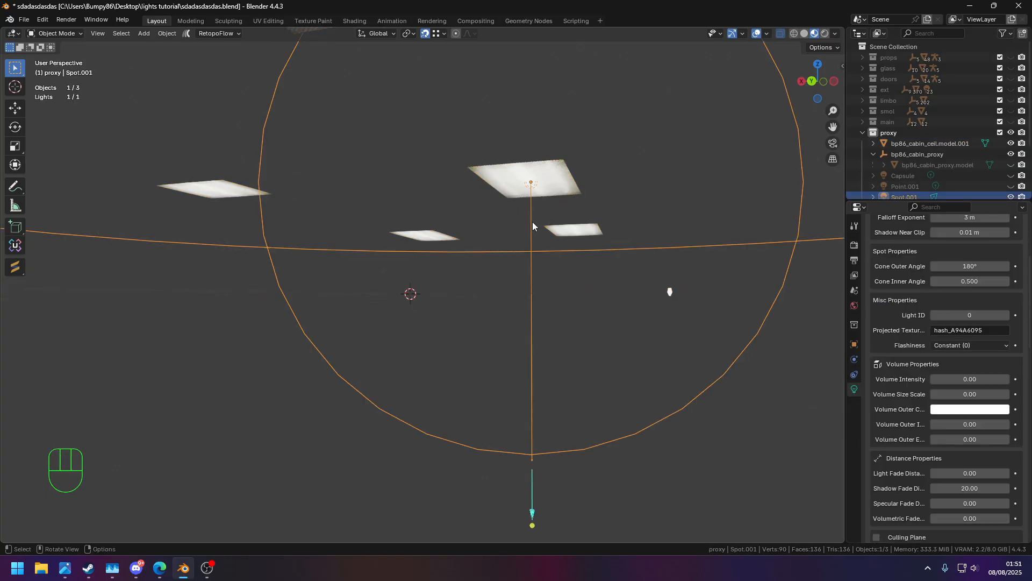
middle_drag(531, 222, 807, 302)
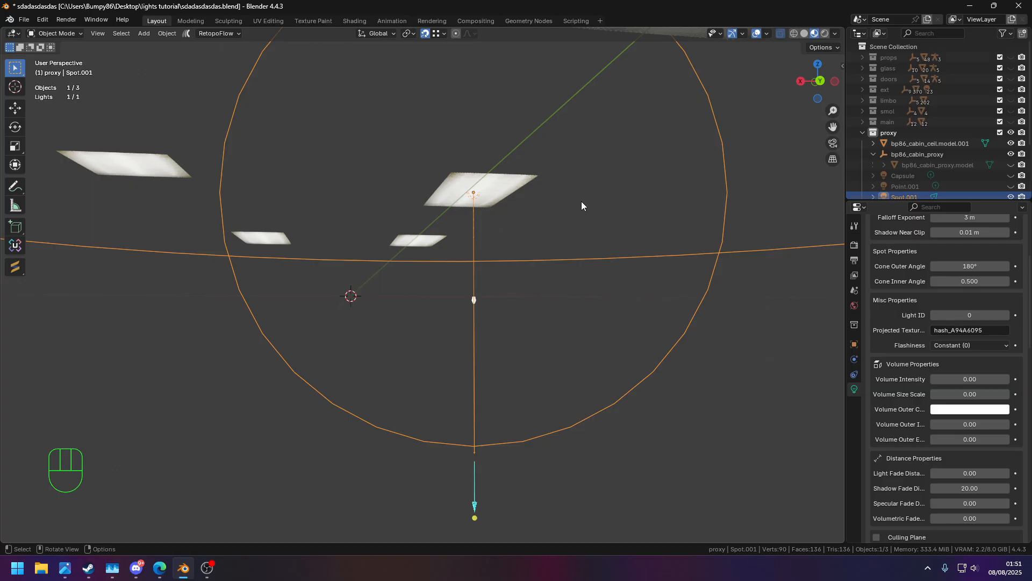
scroll(583, 200, up, 2)
key(KP_Decimal)
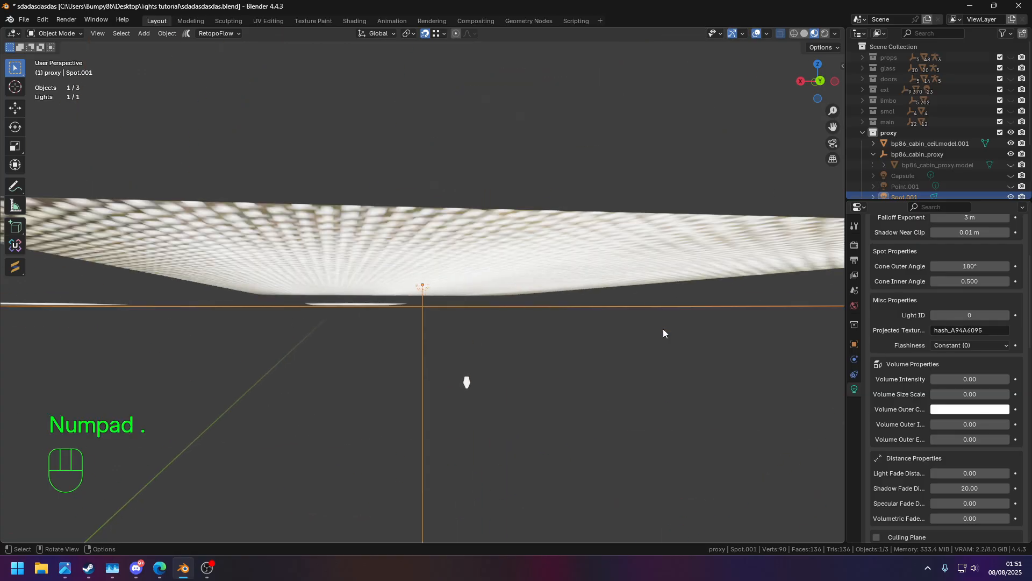
key(g)
key(z)
key(shift)
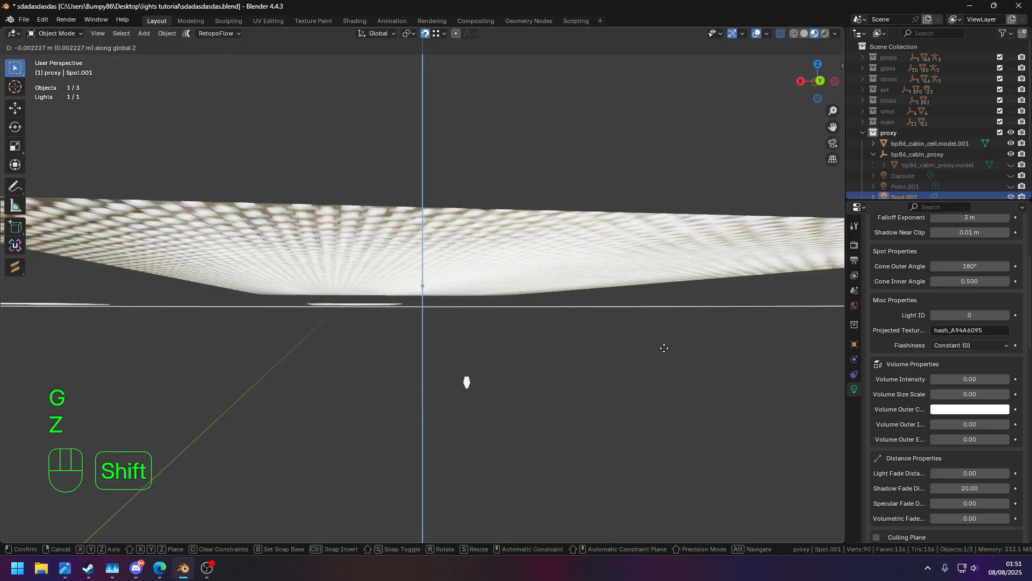
click(661, 379)
Enable the Culling Plane for Spot.001 and bring the plane's grid into view
middle_drag(660, 383, 579, 347)
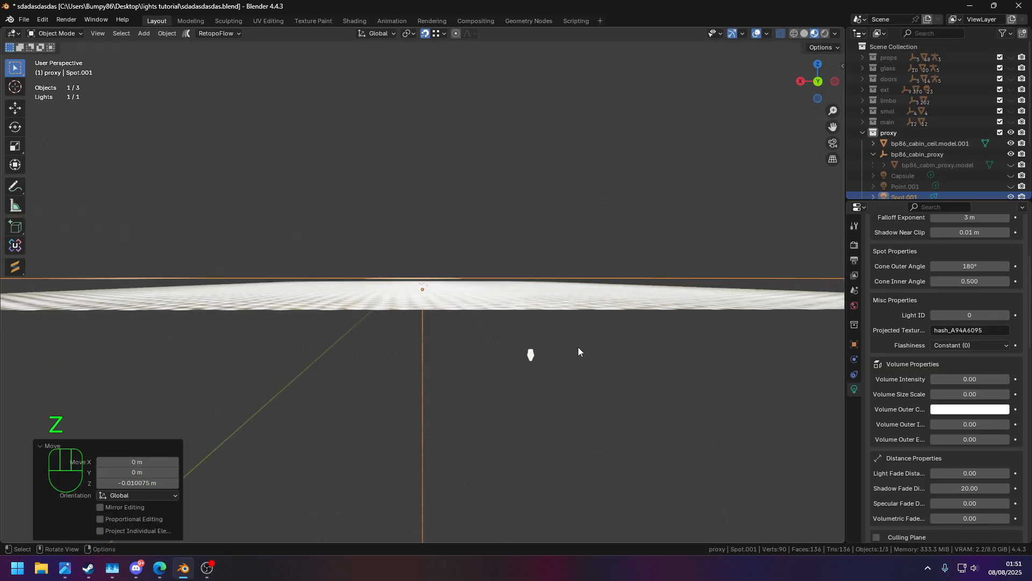
key(KP_1)
scroll(566, 353, up, 4)
middle_drag(451, 356, 532, 302)
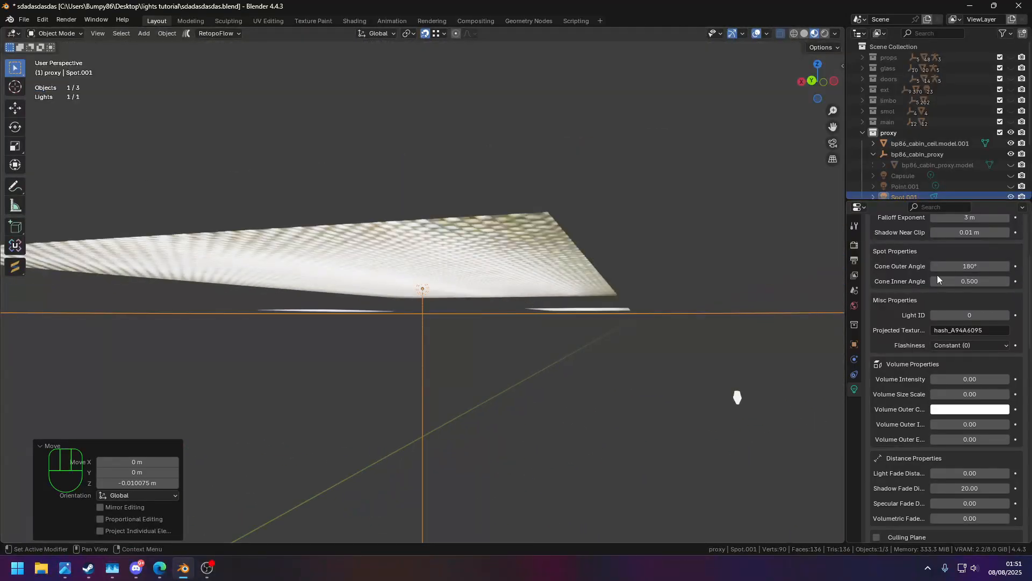
scroll(923, 387, down, 5)
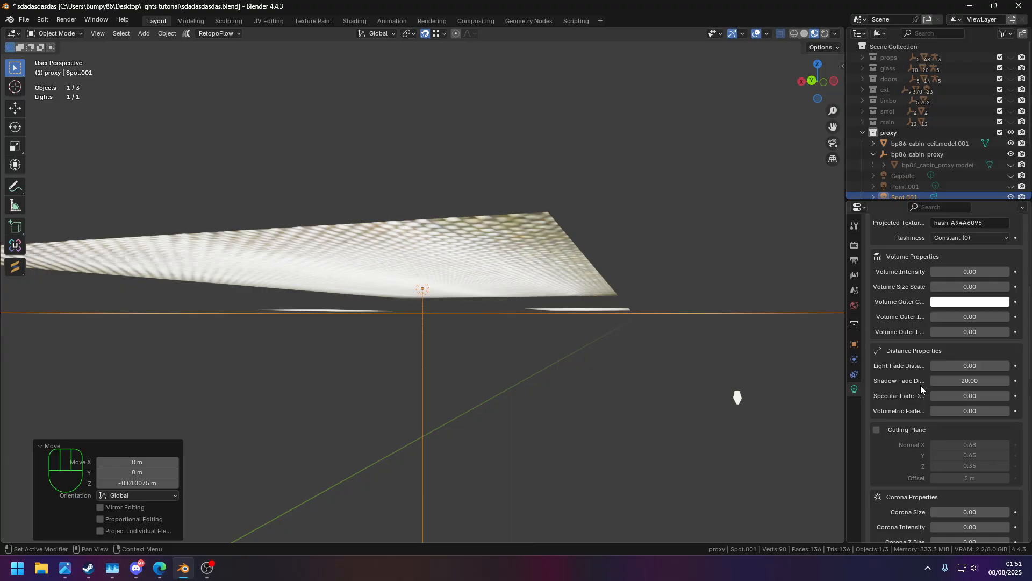
scroll(921, 389, down, 2)
click(877, 387)
middle_drag(780, 371, 522, 359)
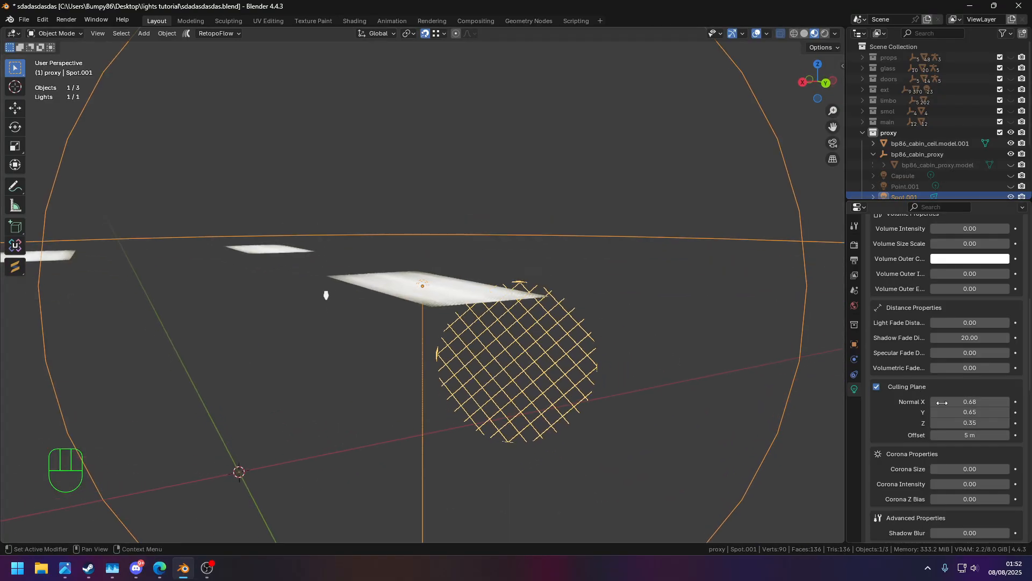
Set the culling plane's Normal X, Y and Z to 0 together
drag(974, 403, 974, 423)
text(01)
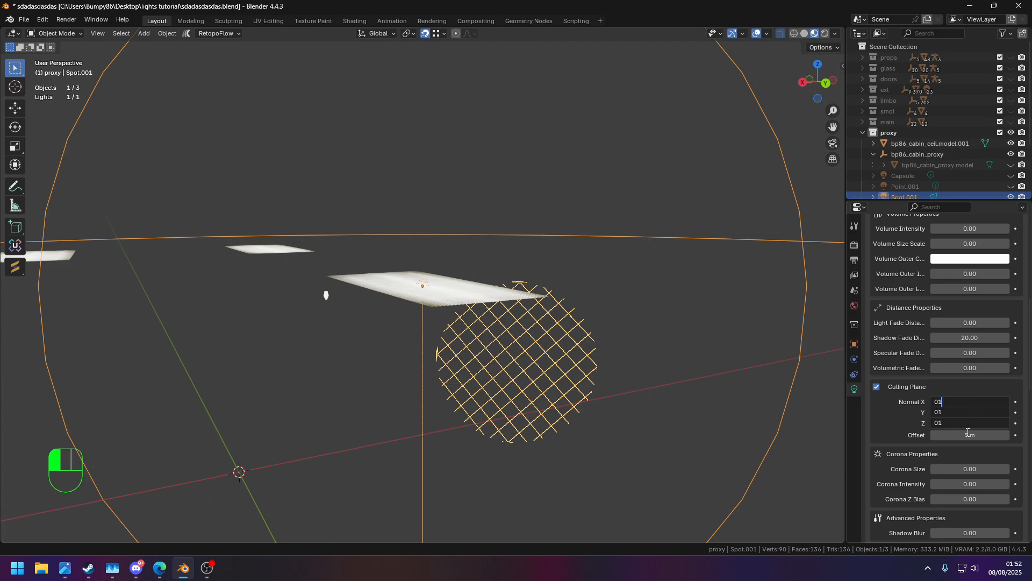
click(909, 429)
drag(964, 403, 964, 422)
text(0)
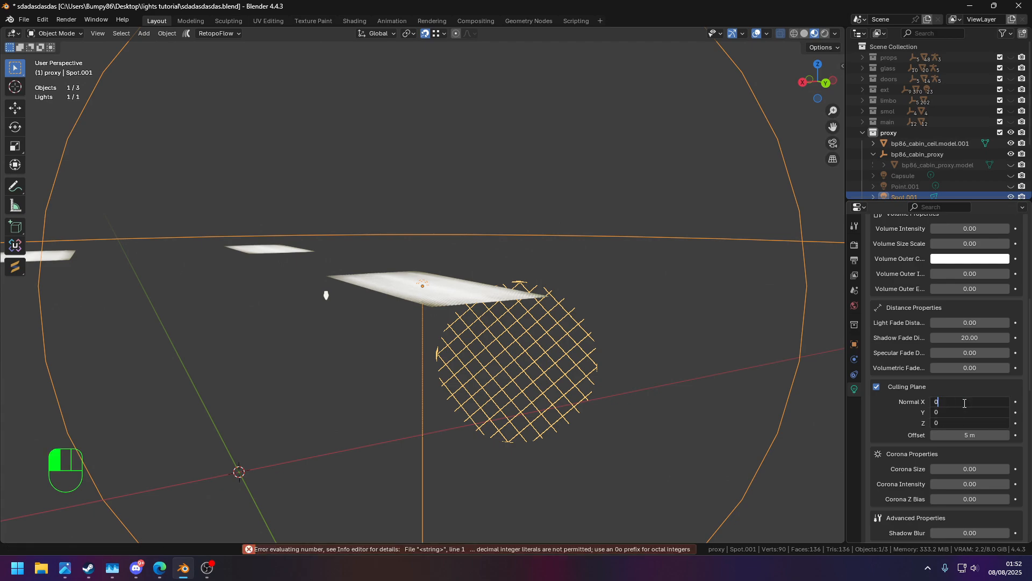
key(Return)
Set the culling plane's Normal X, Y and Z to 1, one axis after another
key(KP_Decimal)
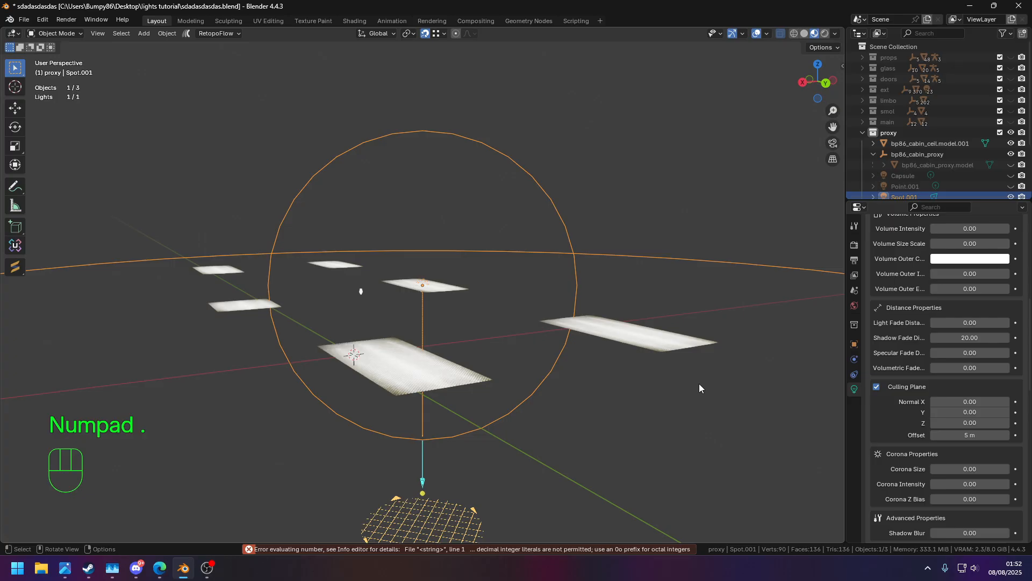
middle_drag(429, 436, 434, 423)
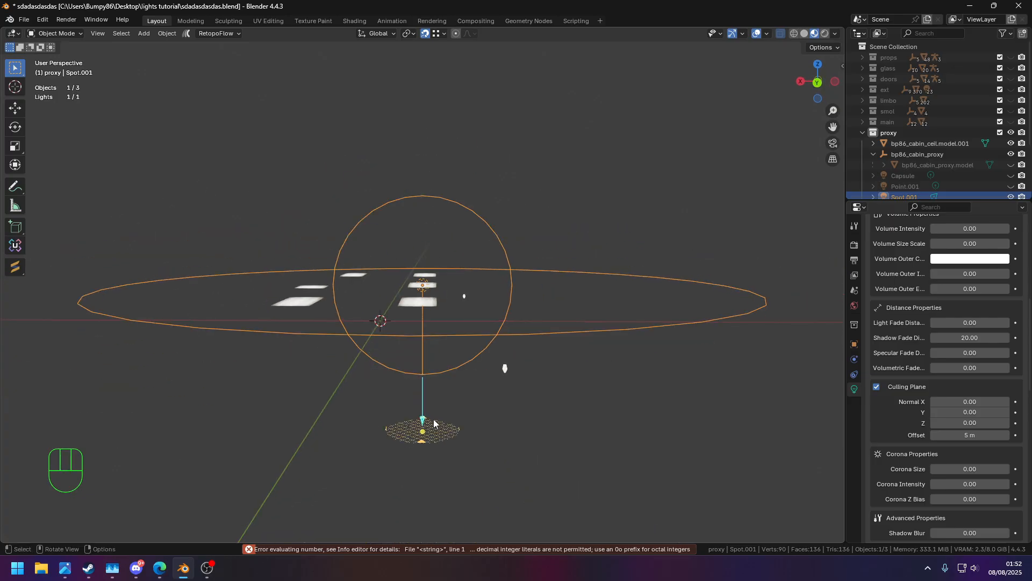
mouse_move(968, 402)
mouse_down()
mouse_move(995, 401)
mouse_move(971, 401)
mouse_move(970, 412)
mouse_up()
click(970, 400)
text(1)
key(Return)
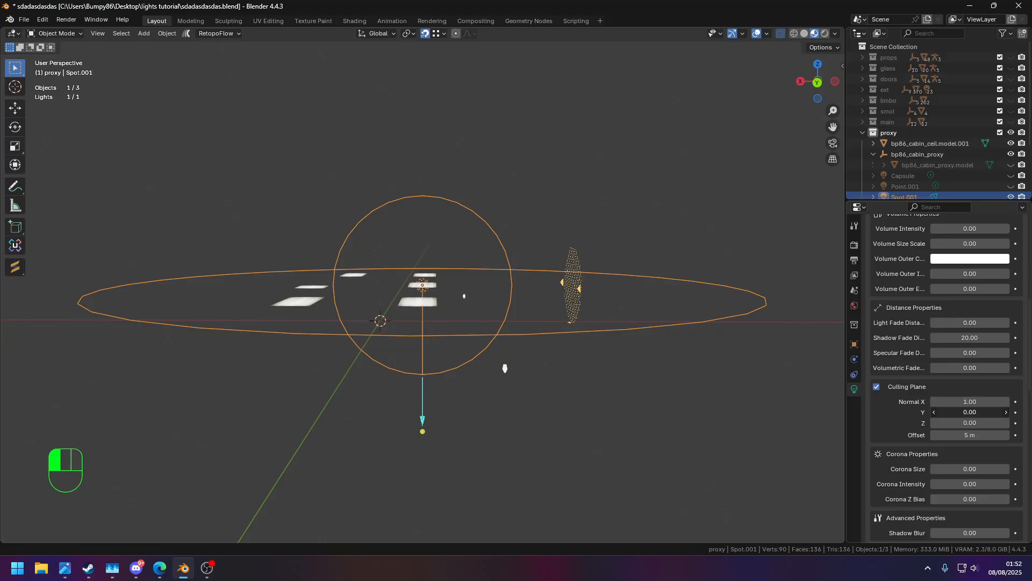
text(1)
key(Return)
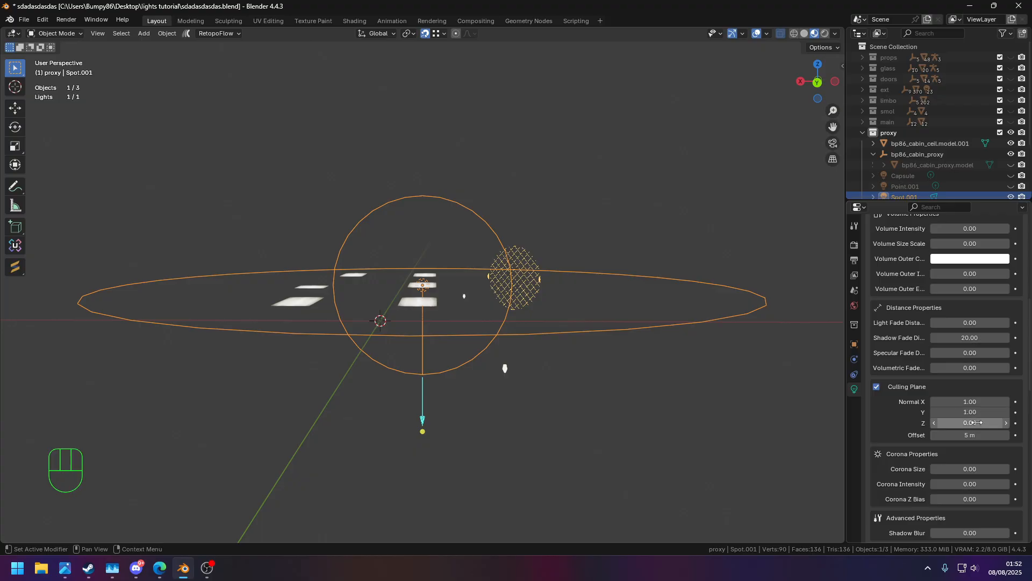
click(978, 423)
text(1)
key(Return)
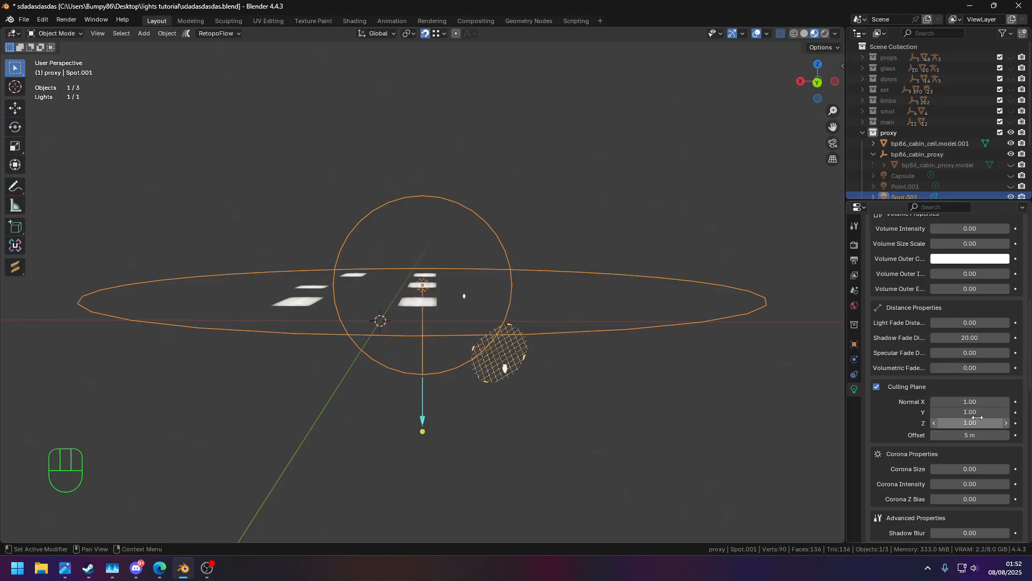
Set the culling plane's Normal Y to 0 and then to -1
click(978, 413)
text(0)
key(Return)
click(978, 413)
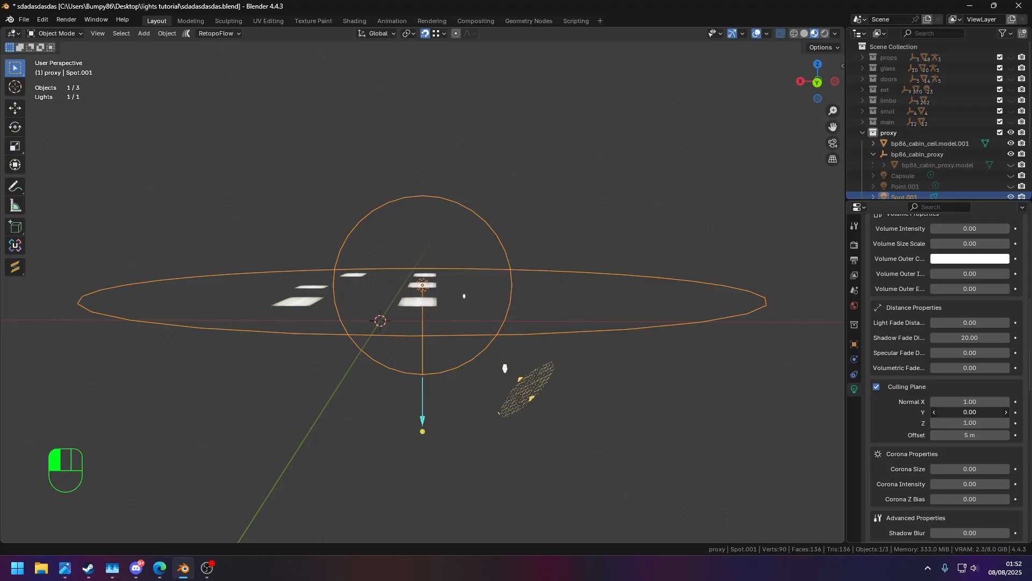
text(-1)
key(Return)
Lower the culling plane's Offset to -0.6 m
middle_drag(669, 382, 597, 365)
mouse_move(970, 435)
mouse_down()
mouse_move(985, 435)
mouse_move(963, 435)
mouse_up()
middle_drag(633, 313, 742, 372)
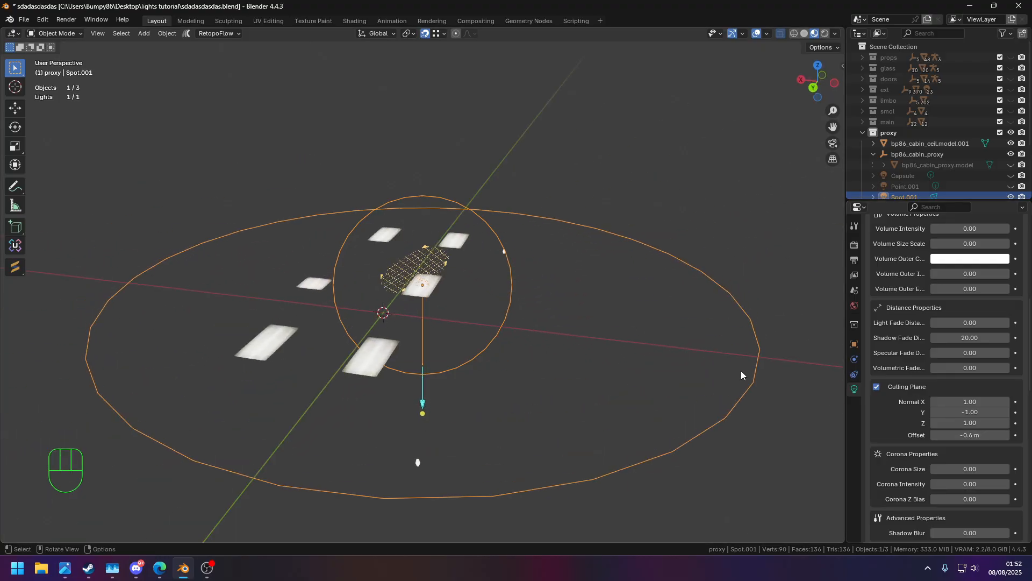
Set the culling plane's Normal Z, Y and X back to 0, one axis after another
click(973, 422)
text(0)
key(Return)
click(970, 412)
text(0)
key(Return)
click(973, 402)
text(0)
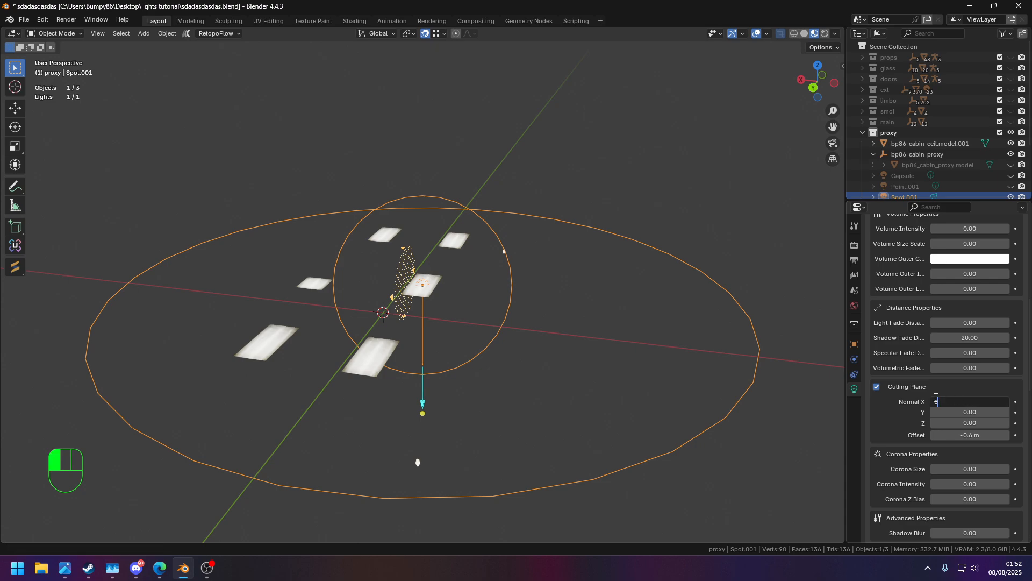
key(Return)
Adjust the culling plane's Offset to -0.099 m so its grid sits near the ceiling light panel
middle_drag(586, 355, 426, 212)
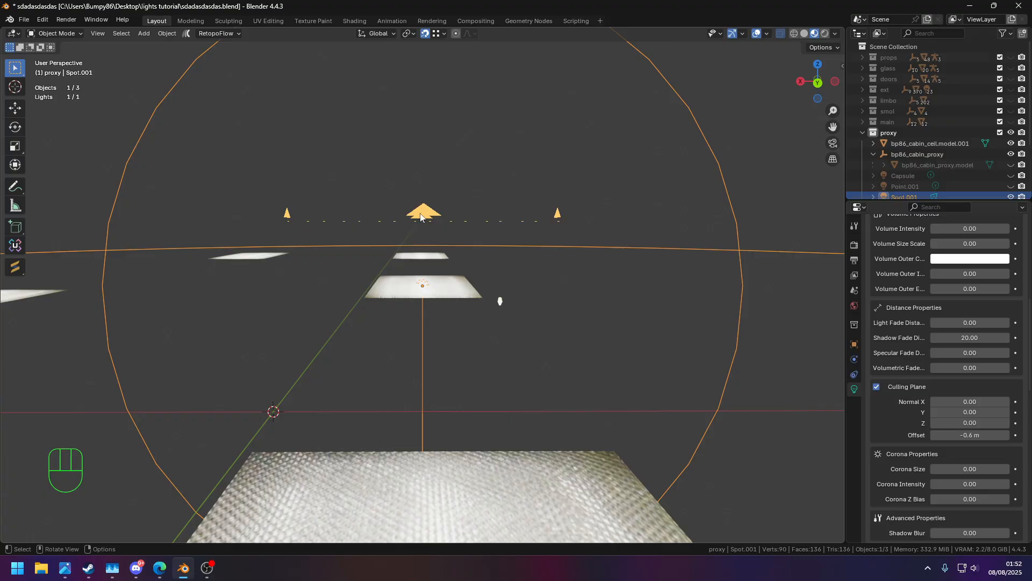
drag(451, 225, 456, 275)
middle_drag(456, 275, 602, 299)
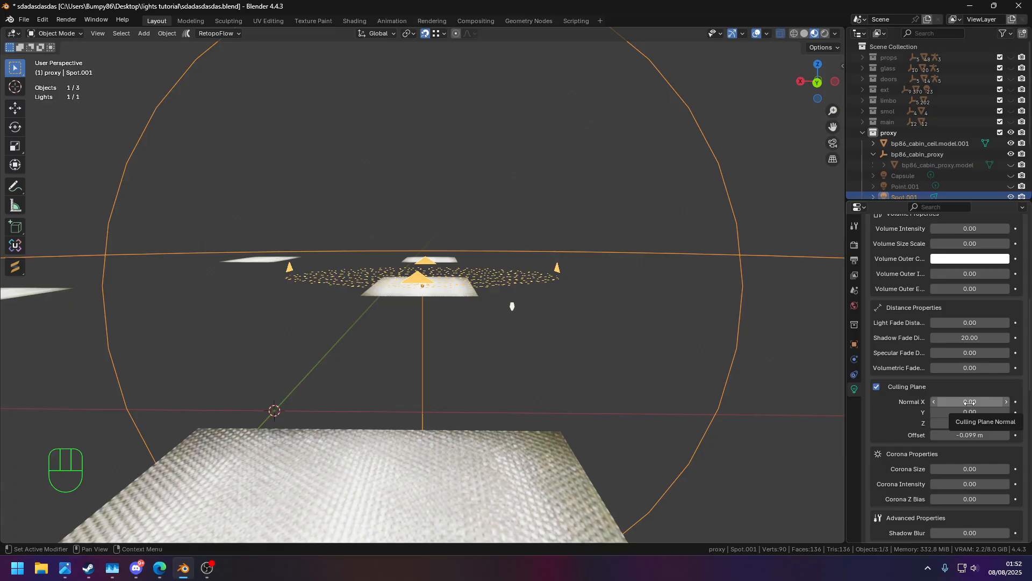
Set the culling plane's Normal X to -1, then return it to 0
click(970, 403)
text(-1)
key(Return)
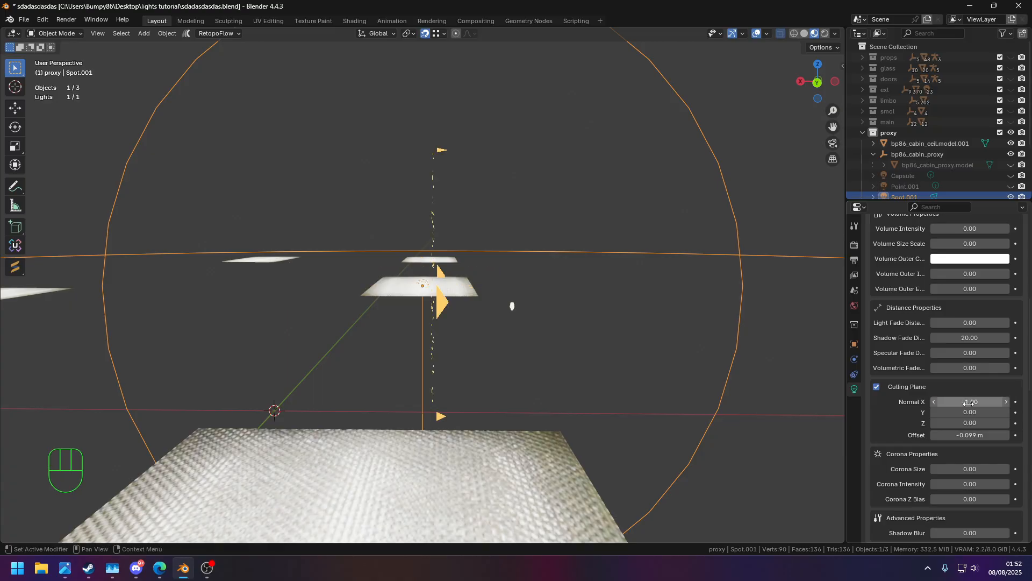
click(971, 402)
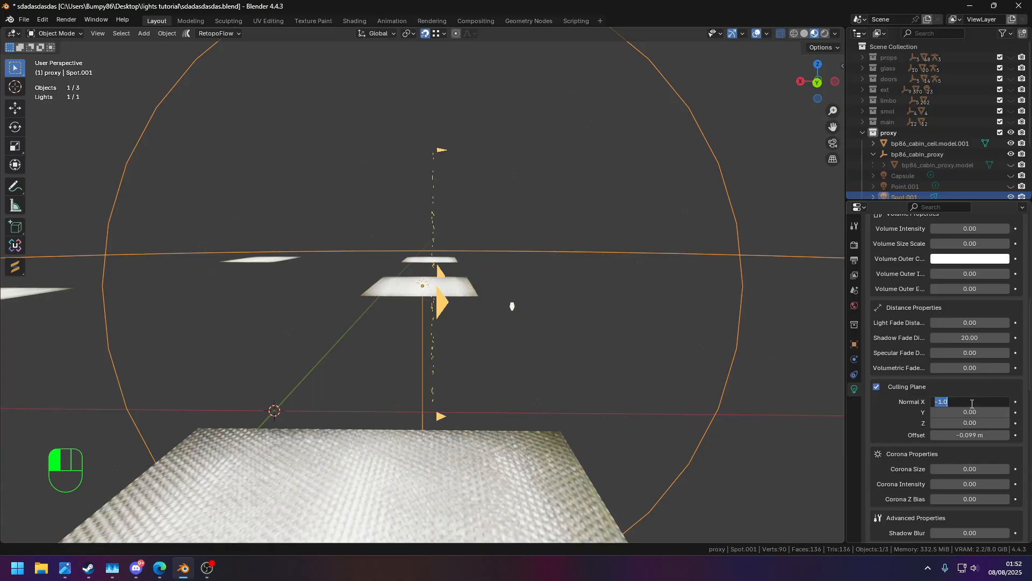
text(0)
key(Return)
Set the culling plane's Normal Y and then Normal X to -1, and return both to 0
click(957, 412)
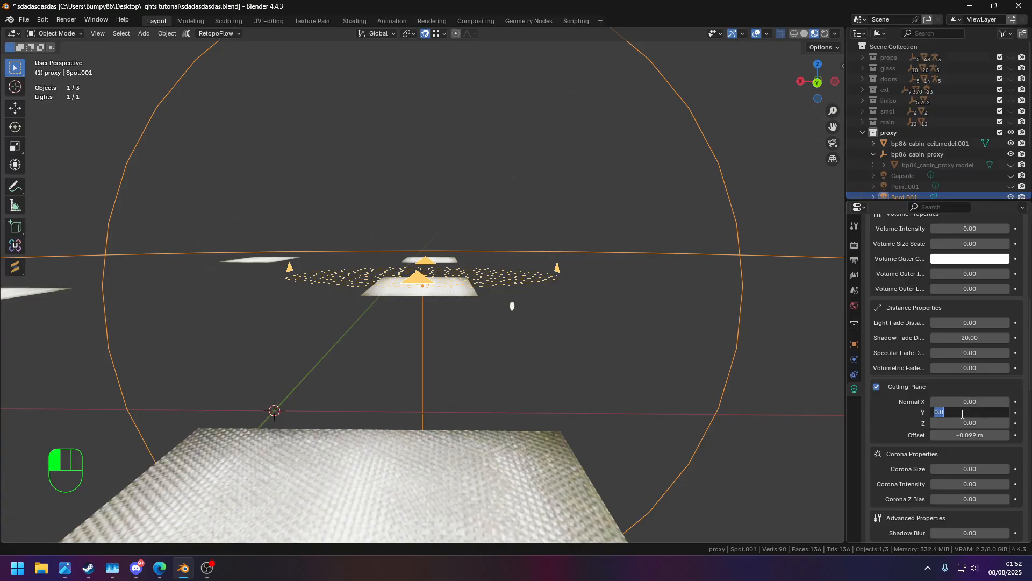
text(-1)
key(Return)
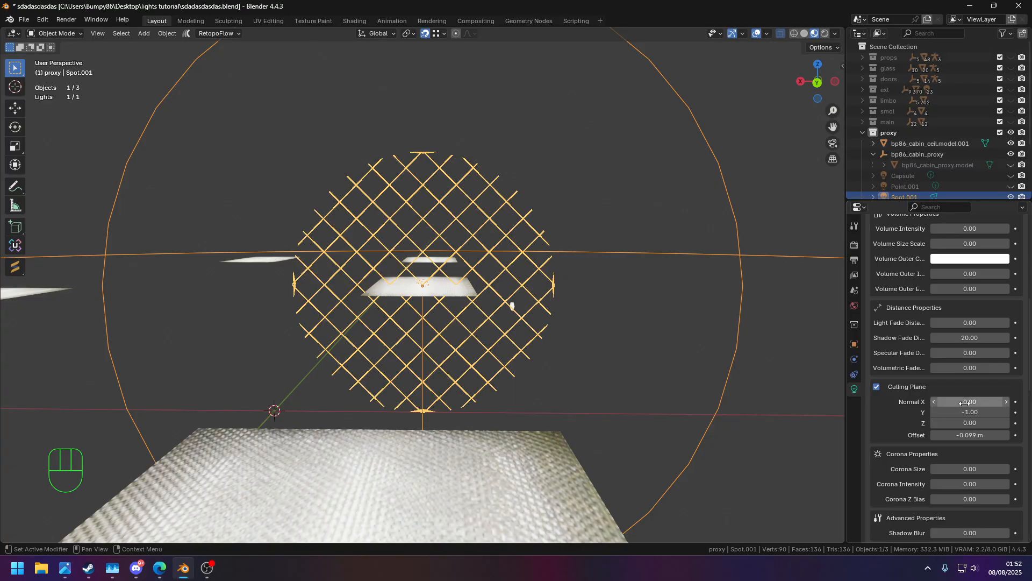
click(966, 402)
text(-1)
key(Return)
click(966, 402)
text(0)
key(Return)
click(965, 411)
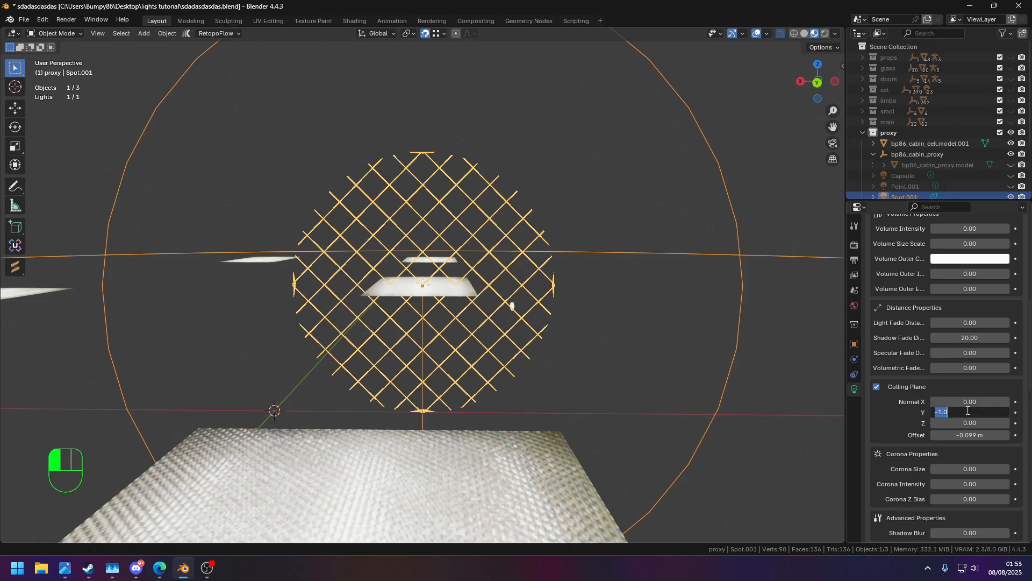
text(0)
key(Return)
Set the culling plane's Normal Z to -1 so its arrows point down from the ceiling light panel
click(969, 423)
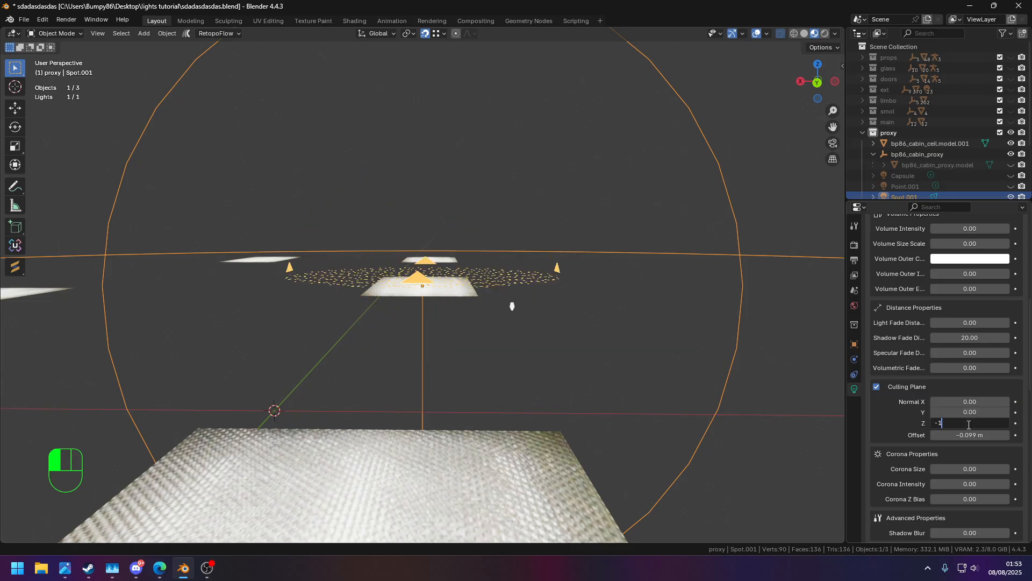
key(Return)
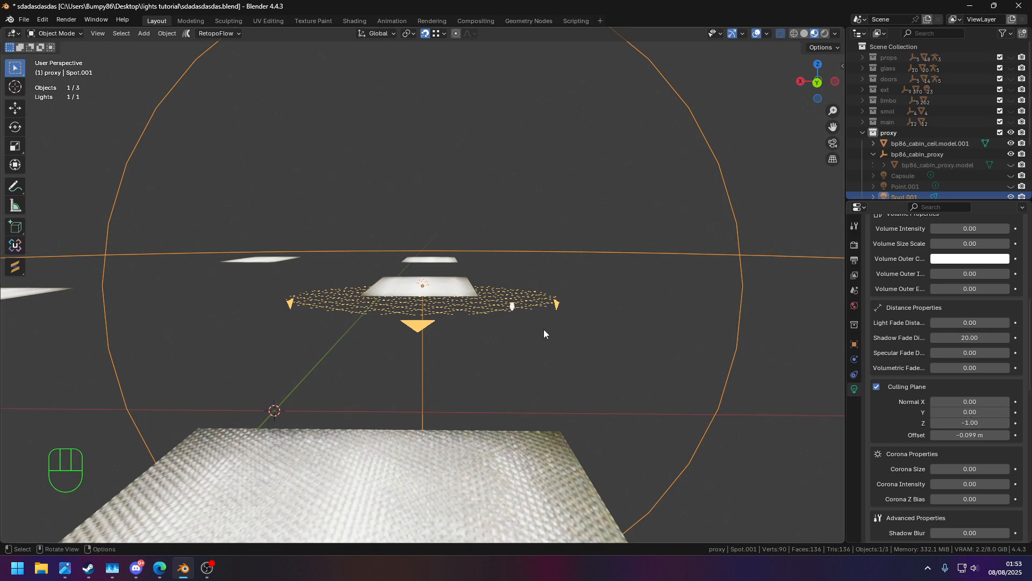
mouse_move(476, 310)
middle_down()
mouse_move(483, 307)
mouse_move(473, 304)
middle_up()
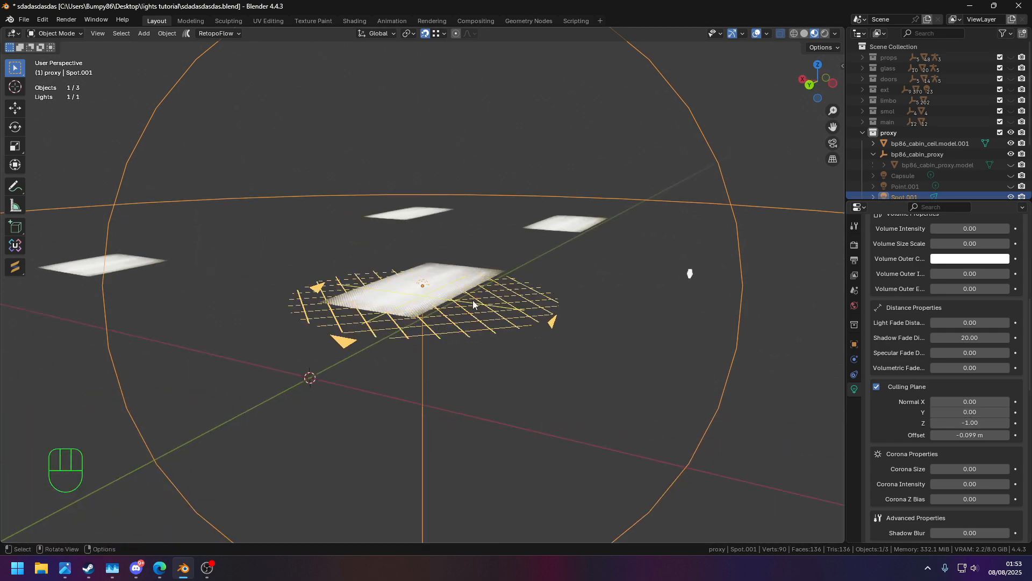
drag(473, 306, 480, 291)
middle_drag(521, 294, 630, 281)
mouse_move(451, 276)
mouse_down()
mouse_move(448, 288)
mouse_move(455, 278)
mouse_up()
mouse_move(473, 269)
middle_down()
mouse_move(502, 252)
mouse_move(485, 233)
mouse_move(456, 278)
mouse_move(629, 489)
mouse_move(519, 342)
mouse_move(550, 357)
mouse_move(452, 302)
mouse_move(487, 264)
middle_up()
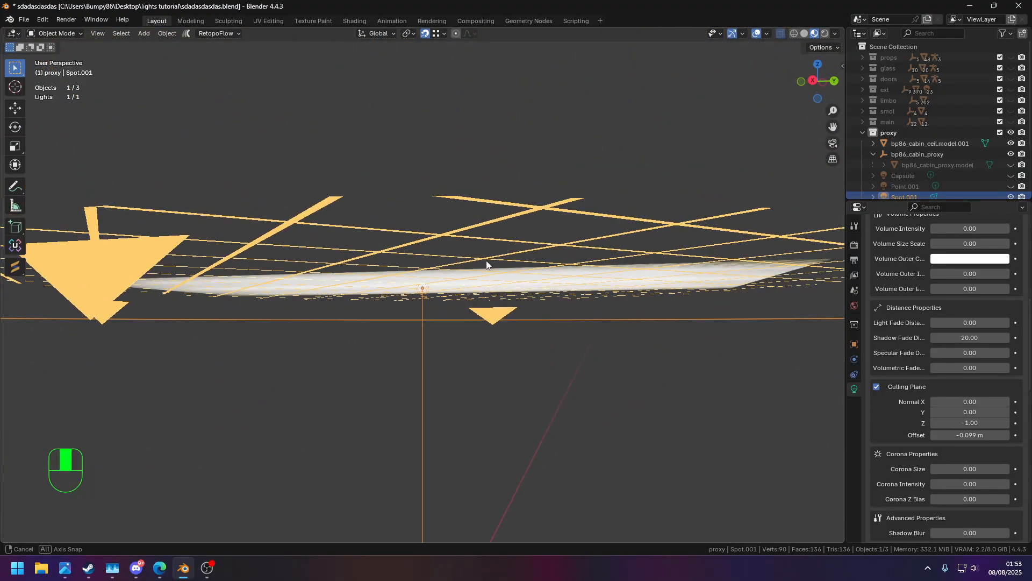
Show the limbo collection and adjust the culling plane's Offset to 0.027 m at ceiling level
click(1011, 101)
middle_drag(579, 221, 507, 273)
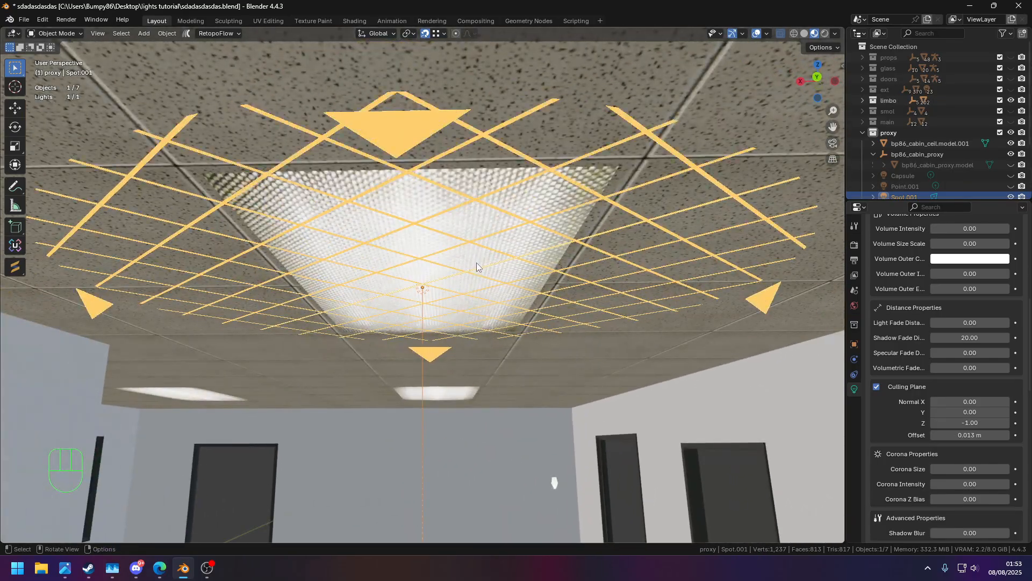
scroll(553, 245, down, 4)
middle_drag(496, 209, 497, 246)
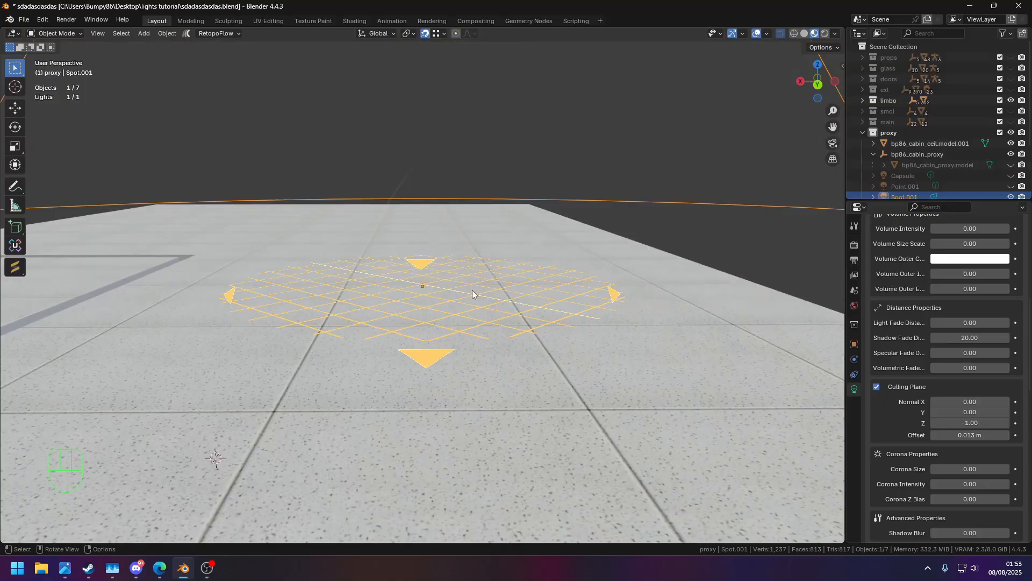
middle_drag(476, 281, 506, 271)
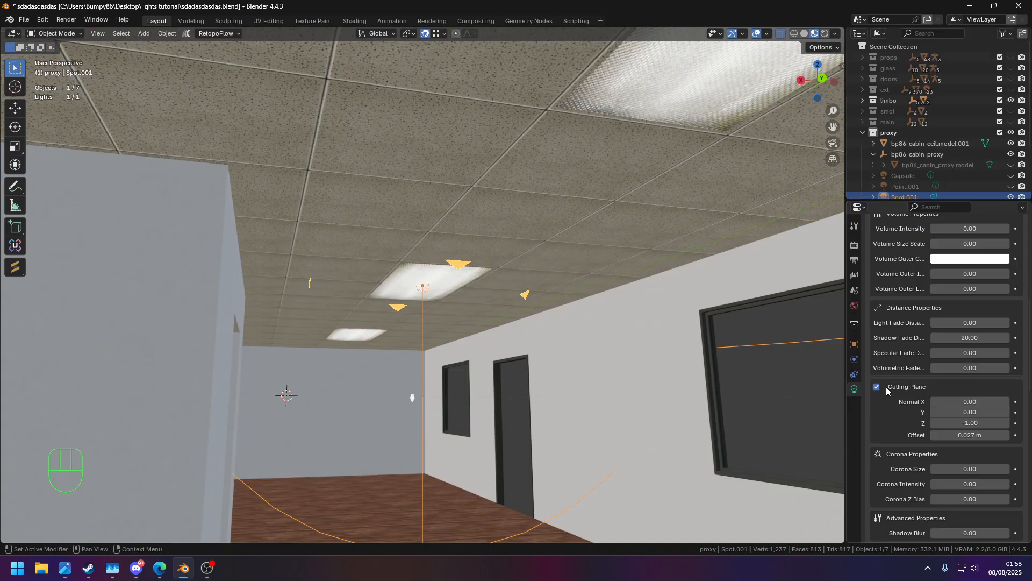
Check the Enable Culling Plane option in Spot.001's light flags
scroll(890, 392, down, 10)
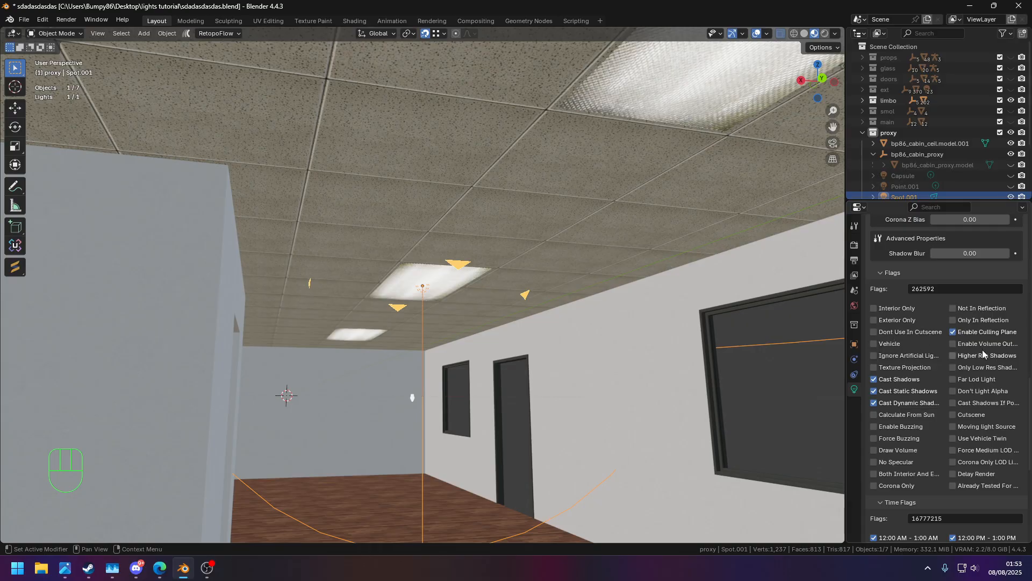
drag(847, 301, 689, 279)
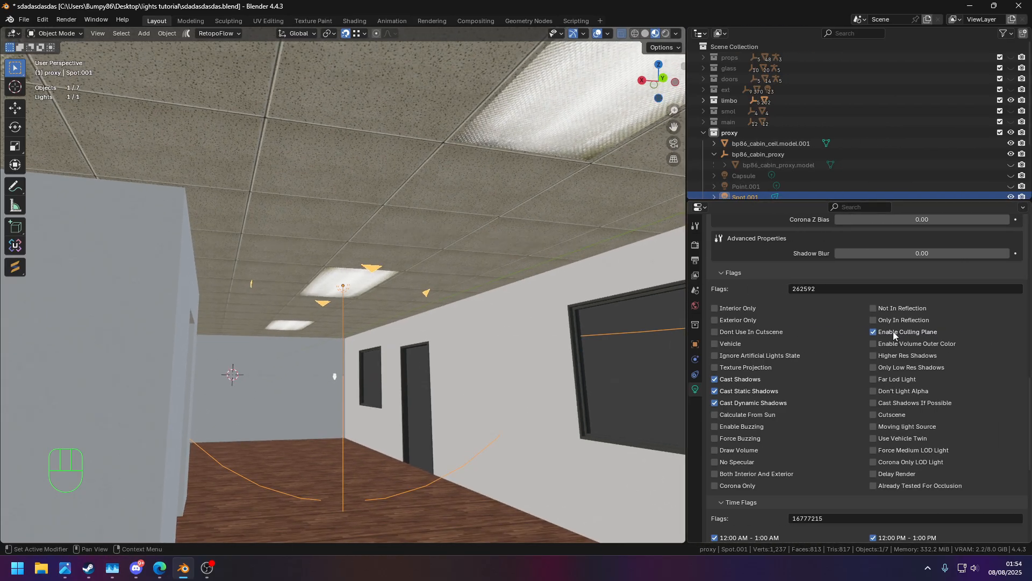
drag(683, 241, 846, 242)
Examine Spot.001's culling plane against the ceiling from inside the cabin and from above the roof
middle_drag(732, 375, 589, 339)
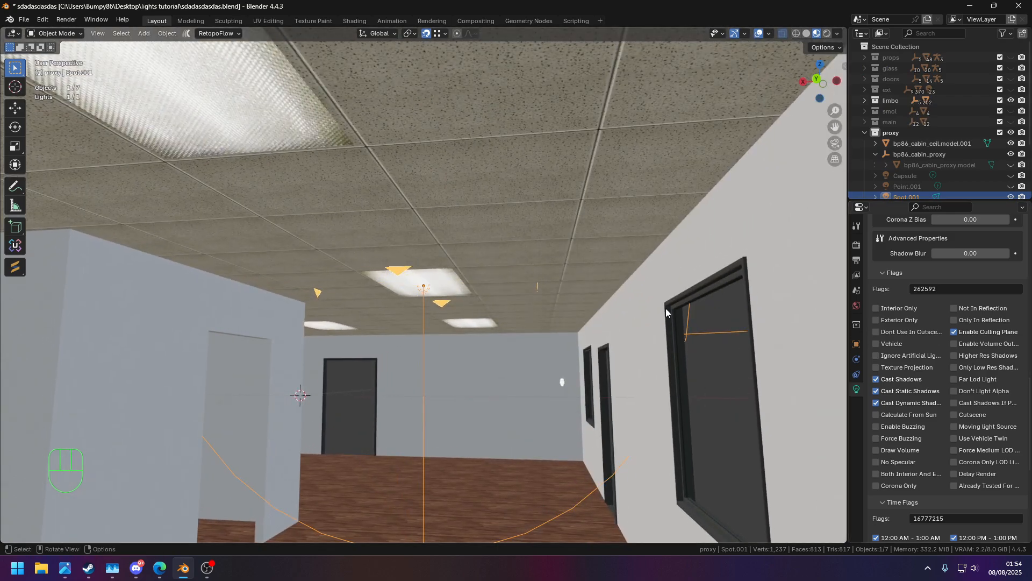
scroll(518, 327, down, 2)
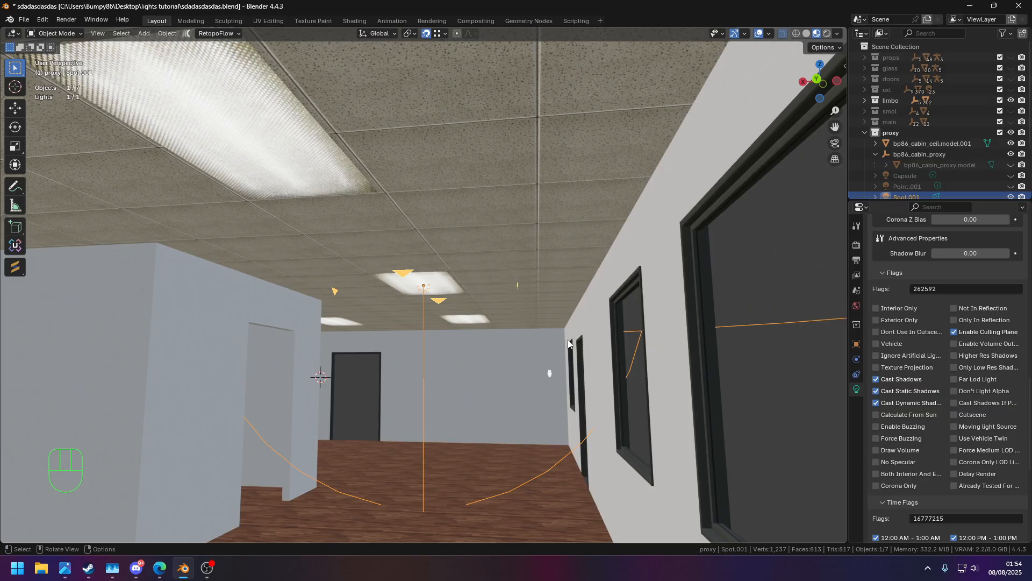
scroll(528, 327, up, 3)
middle_drag(517, 327, 528, 335)
middle_drag(437, 278, 449, 285)
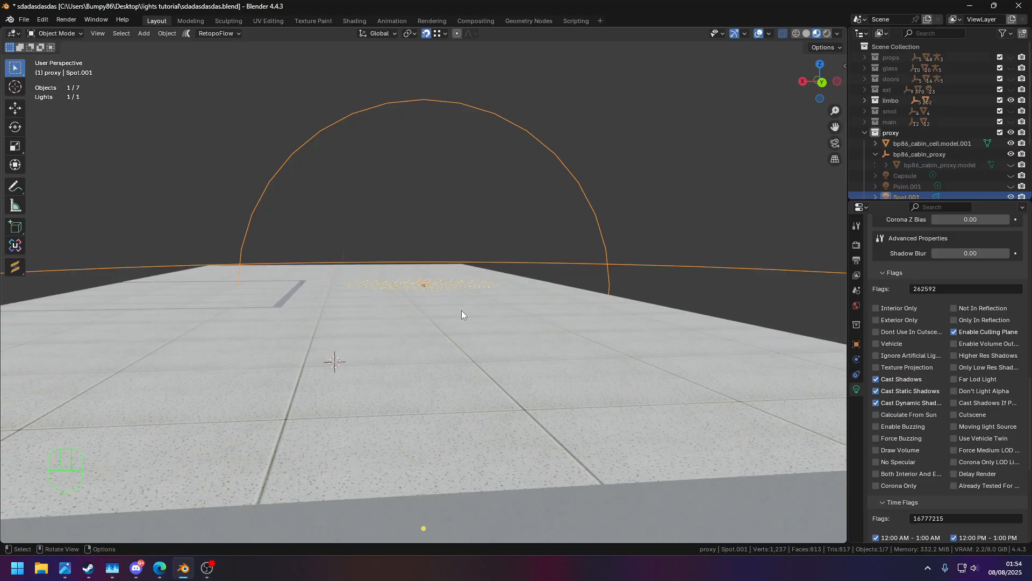
scroll(457, 350, up, 3)
shift+middle_drag(452, 407, 443, 300)
scroll(443, 301, down, 5)
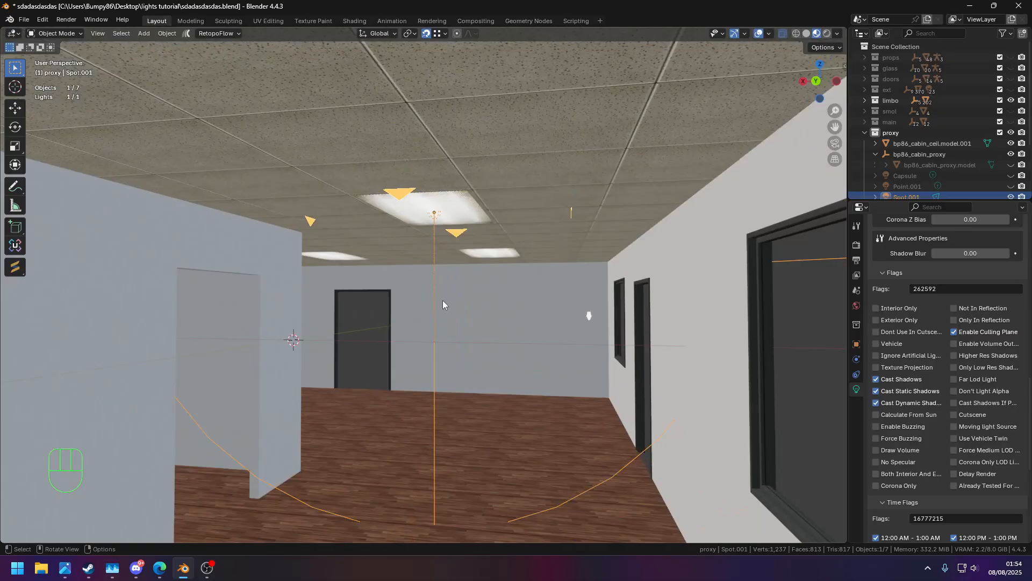
Unhide Spot.005 and select it at floor level beneath Spot.001 to inspect its placement
scroll(971, 179, down, 3)
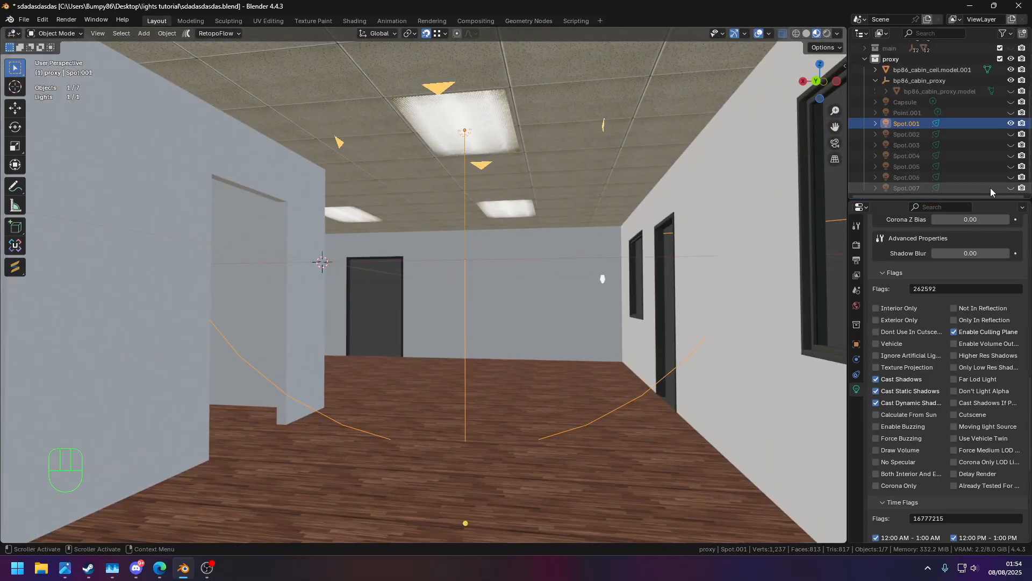
click(1012, 168)
shift+middle_drag(604, 378, 619, 329)
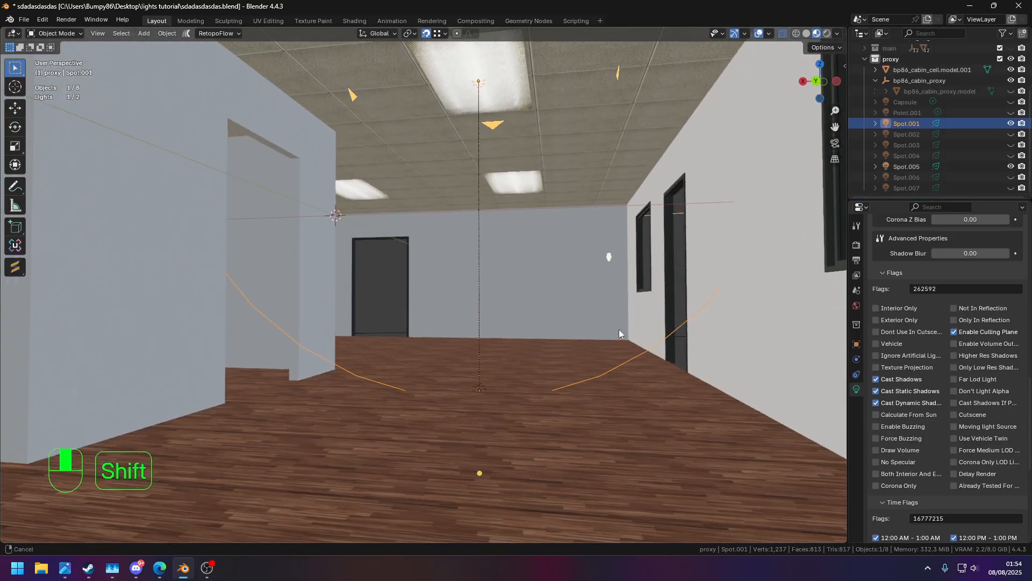
click(486, 393)
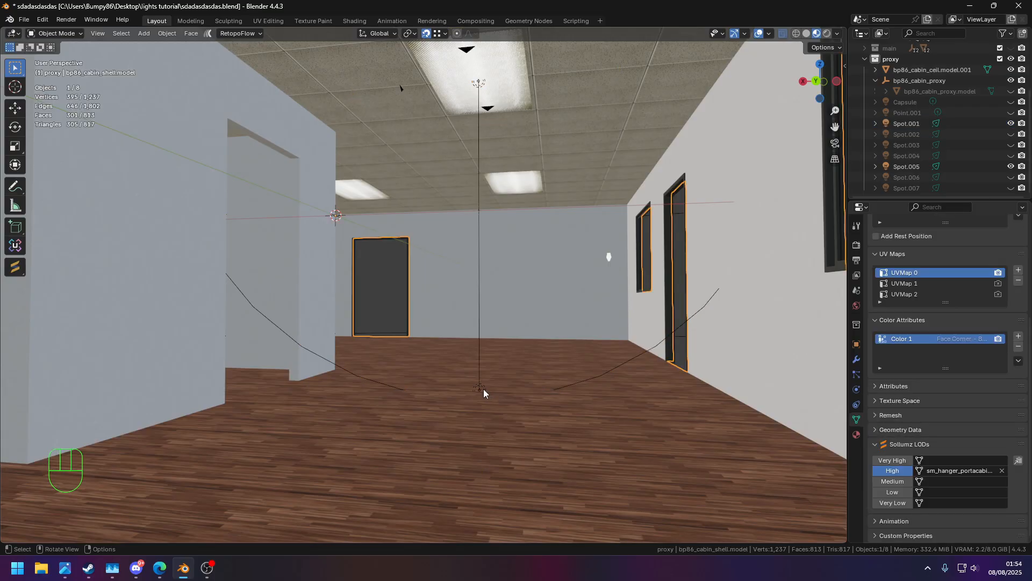
click(484, 389)
middle_drag(494, 405, 504, 381)
middle_drag(479, 454, 460, 353)
middle_drag(645, 321, 599, 313)
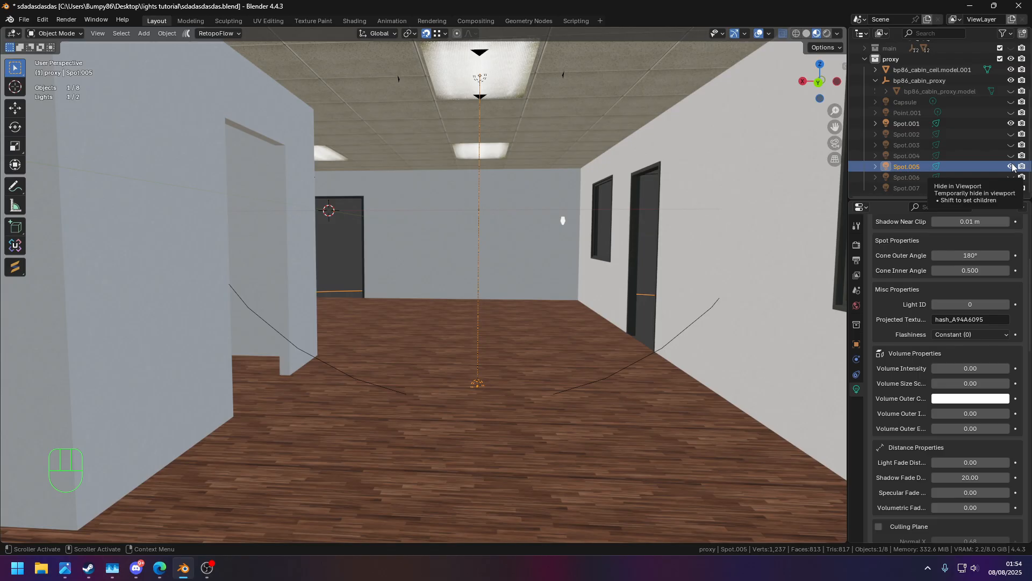
middle_drag(515, 212, 559, 213)
click(563, 212)
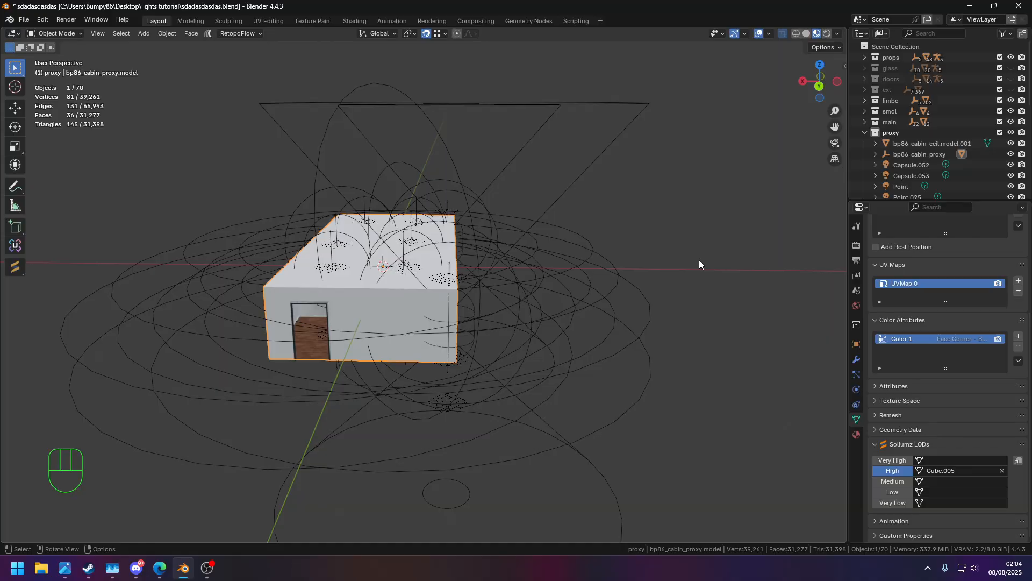
Hide the main, smol, limbo and props collections
middle_drag(699, 260, 451, 258)
scroll(484, 262, up, 4)
shift+middle_drag(516, 242, 484, 274)
middle_drag(506, 275, 452, 272)
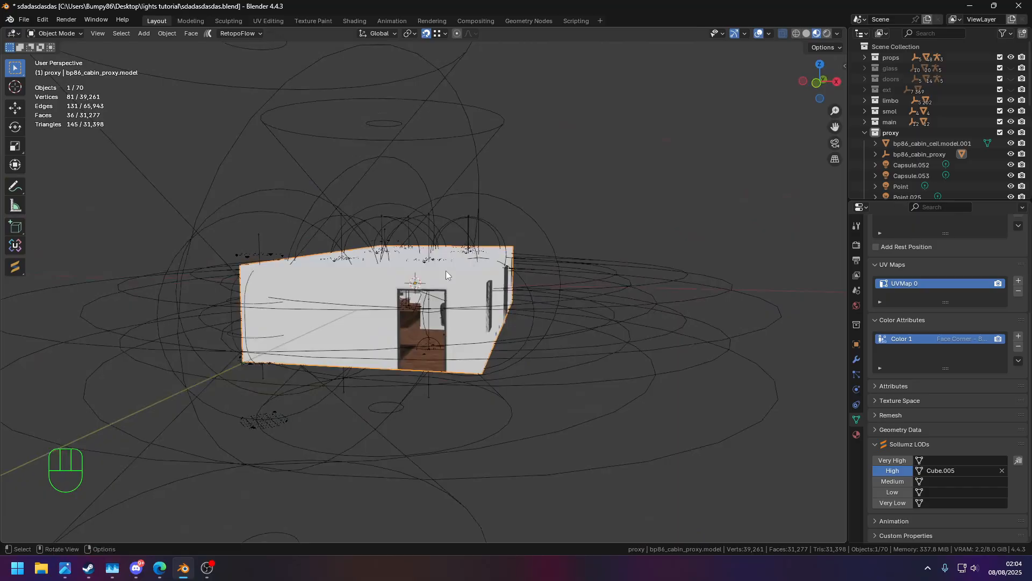
click(1011, 121)
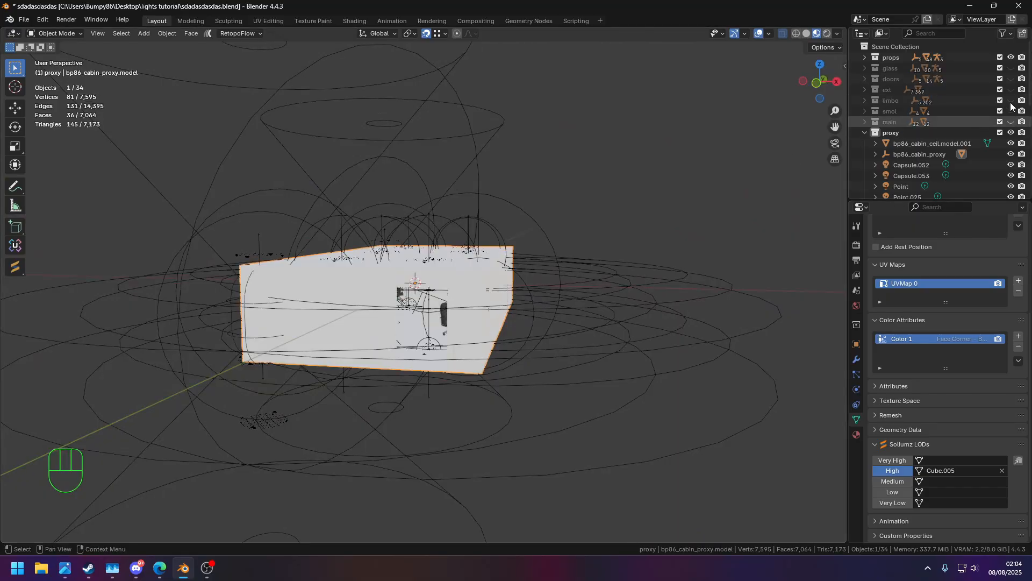
click(1011, 57)
Hide bp86_cabin_proxy together with its child model, keeping the ceiling model bp86_cabin_ceil.model.001 shown
click(1011, 144)
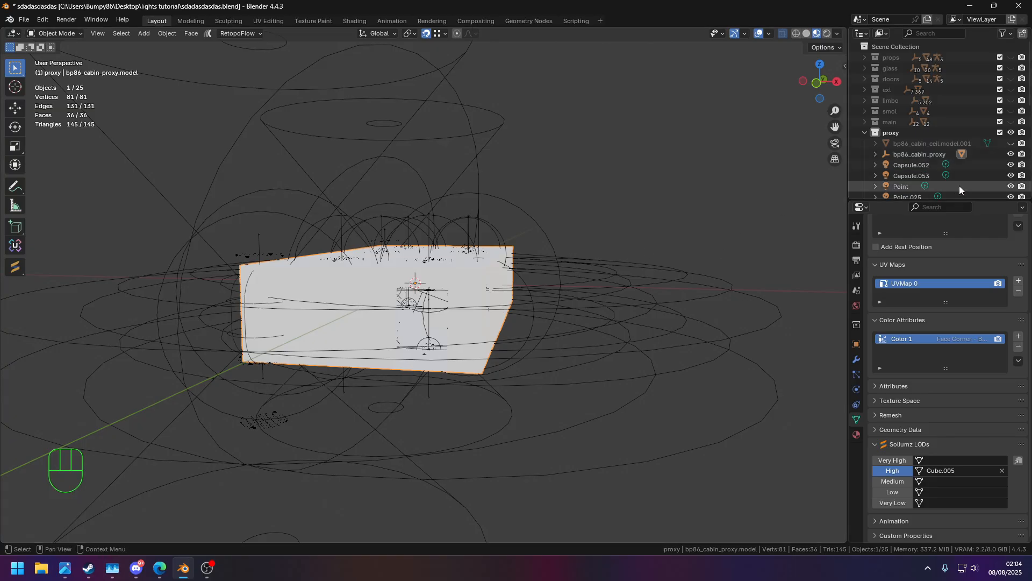
shift+click(1011, 154)
middle_drag(839, 241, 495, 199)
click(1009, 144)
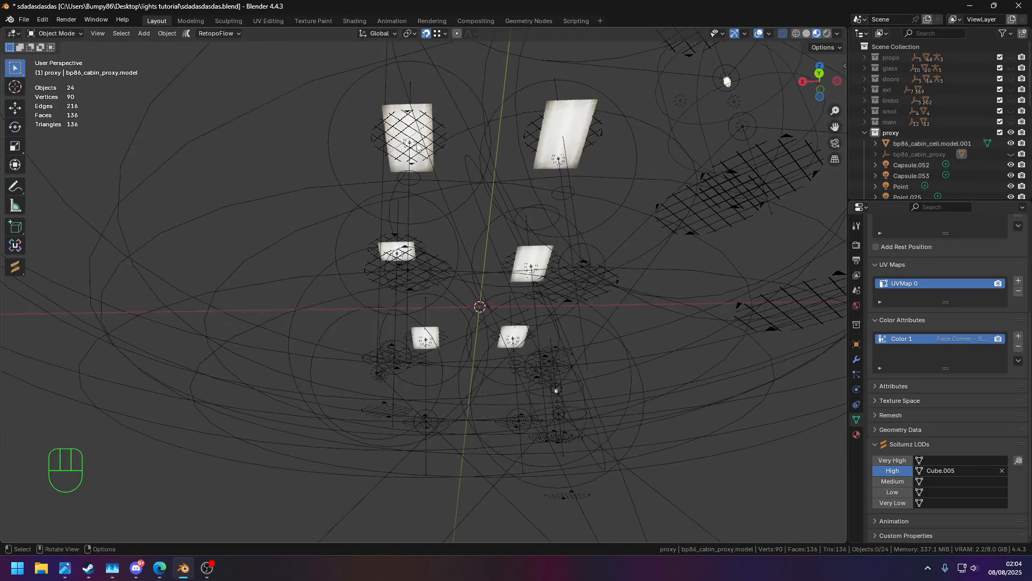
Select Spot.056 and move it about 0.58 m along the Y axis toward the centre of its ceiling panel
middle_drag(559, 156, 661, 166)
shift+middle_drag(720, 261, 491, 169)
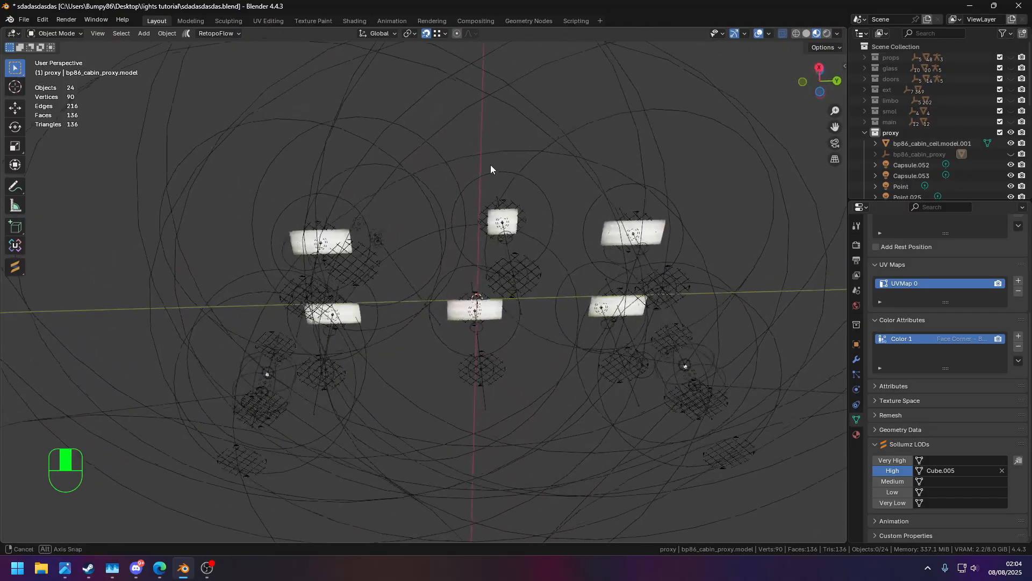
click(597, 309)
middle_drag(596, 310, 504, 301)
click(590, 236)
scroll(476, 264, up, 3)
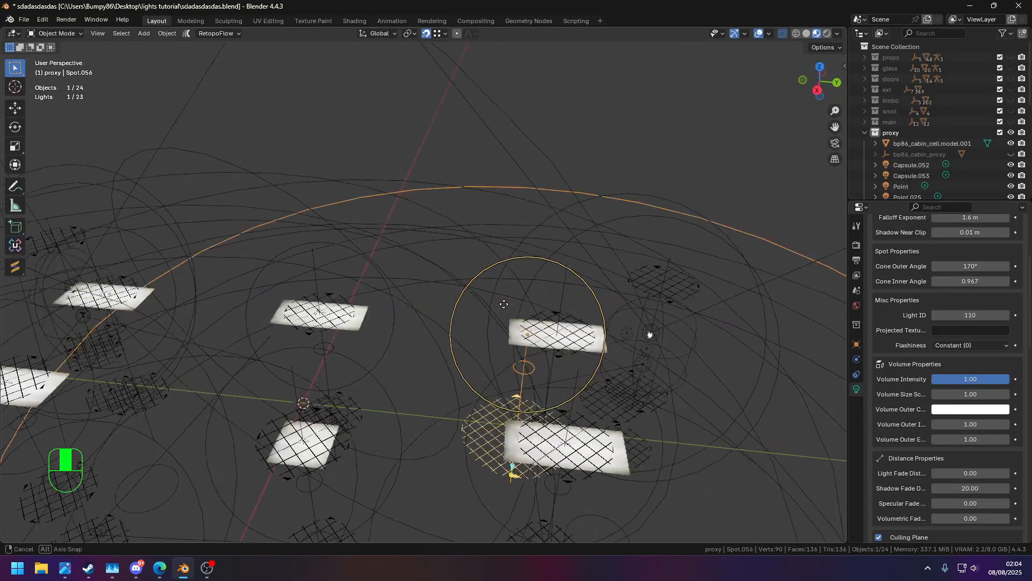
key(g)
key(x)
key(y)
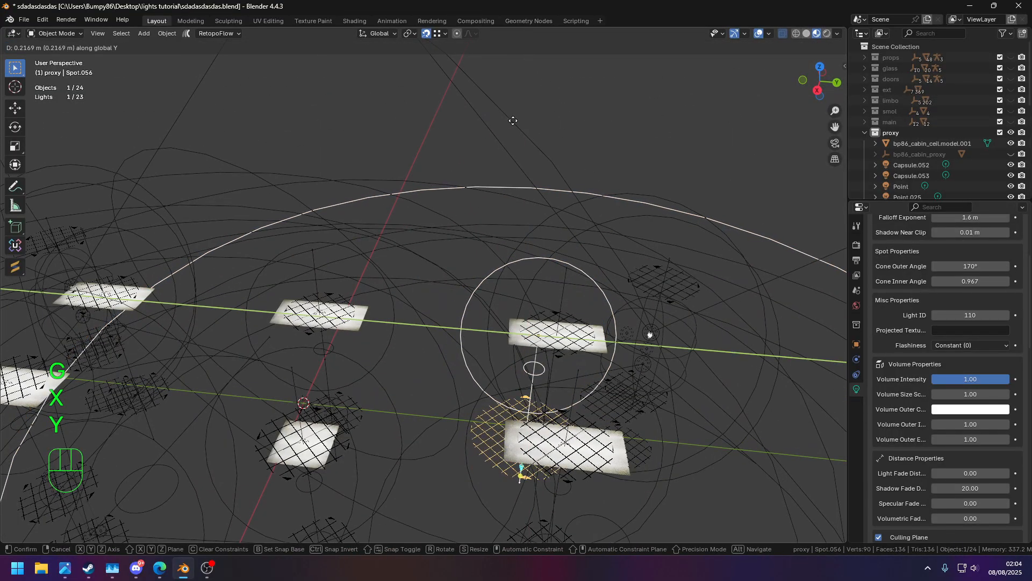
click(531, 121)
shift+middle_drag(503, 238, 796, 329)
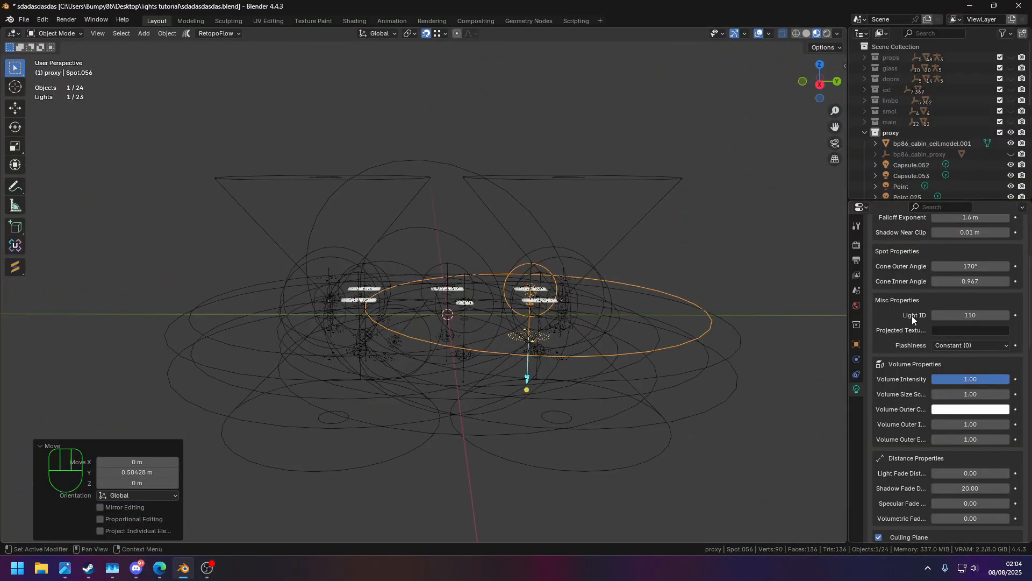
Examine Spot.056's general properties and select Spot.057 at the middle ceiling panel to view its placement
scroll(912, 315, up, 6)
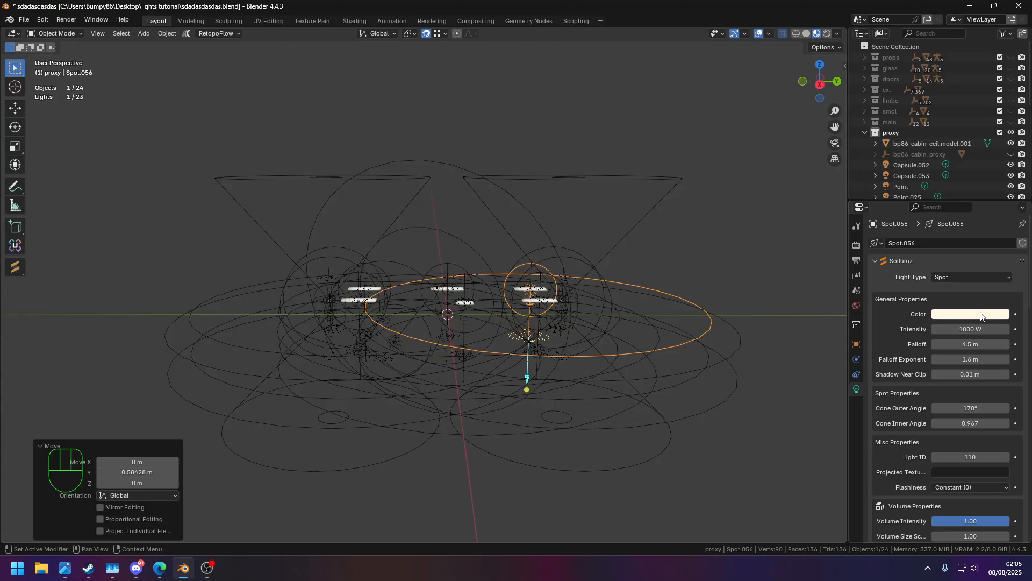
middle_drag(672, 269, 458, 263)
key(shift+d)
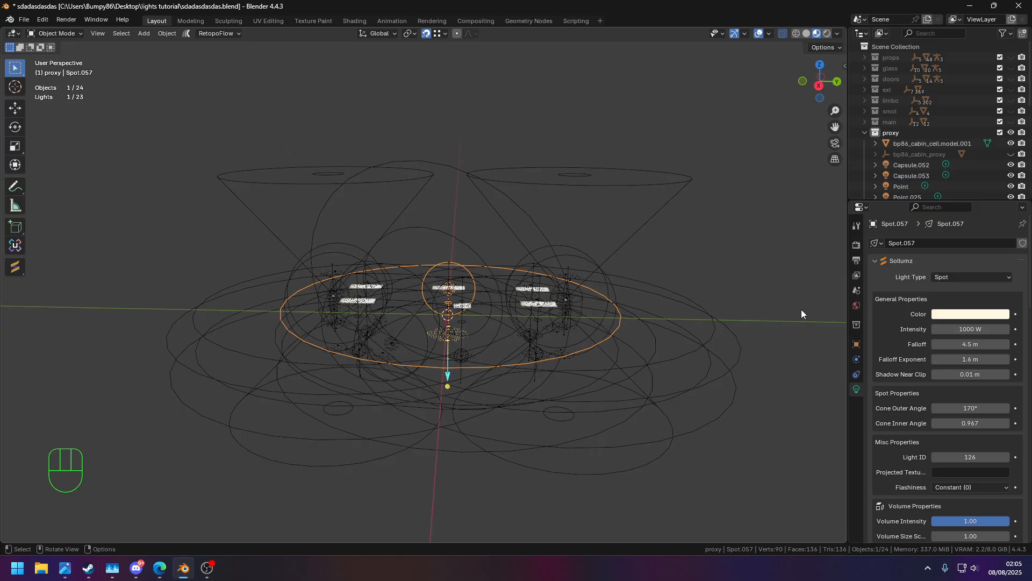
middle_drag(385, 254, 667, 247)
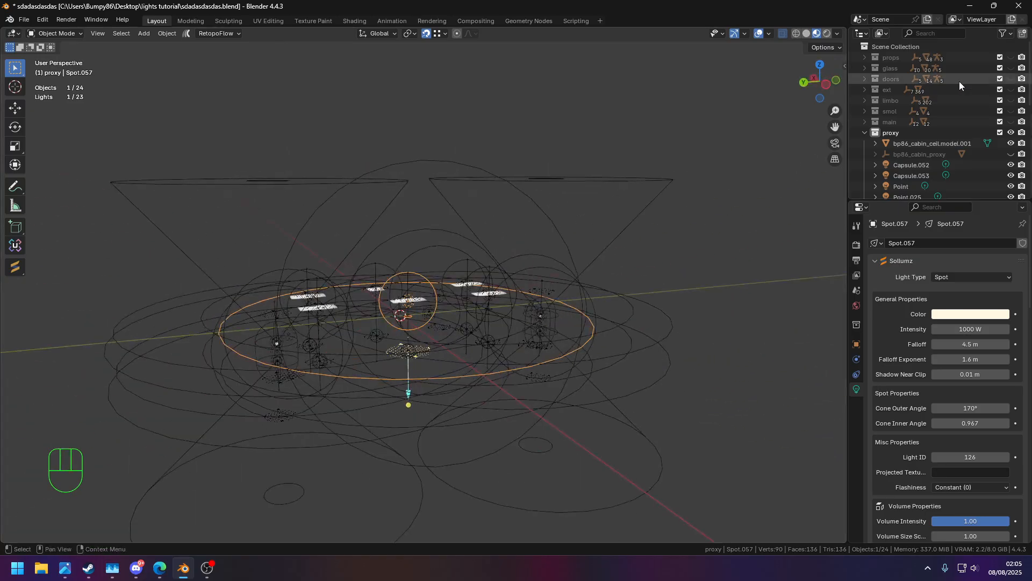
Unhide the props, limbo, smol and main collections to bring back the cabin interior
click(1011, 58)
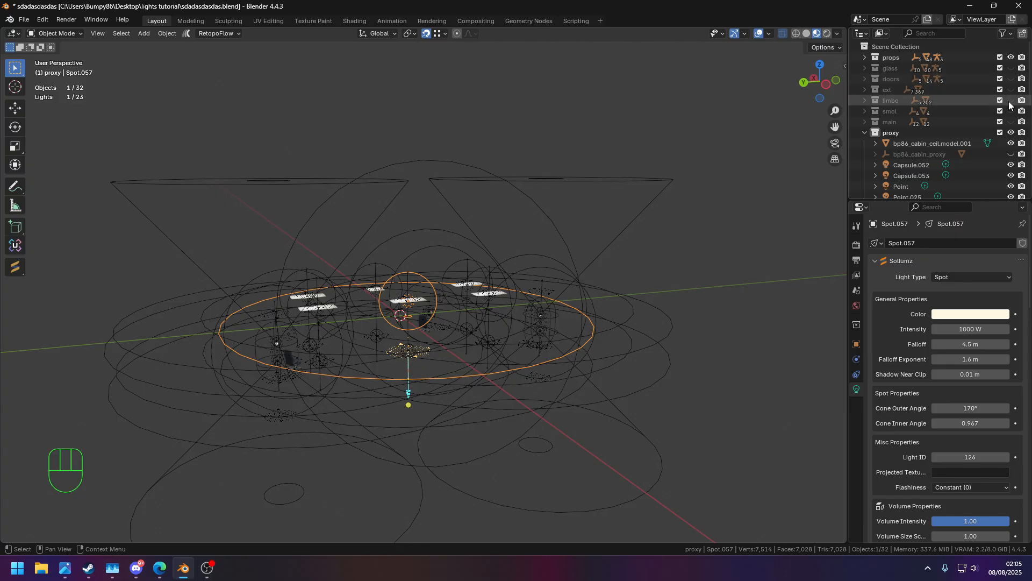
click(1012, 101)
click(1011, 111)
click(1012, 122)
scroll(659, 264, up, 7)
middle_drag(659, 265, 715, 271)
shift+middle_drag(715, 272, 600, 249)
Turn off the viewport overlays and switch to rendered shading inside the cabin
click(769, 35)
click(711, 165)
middle_drag(711, 164, 592, 248)
click(626, 249)
click(593, 247)
click(759, 33)
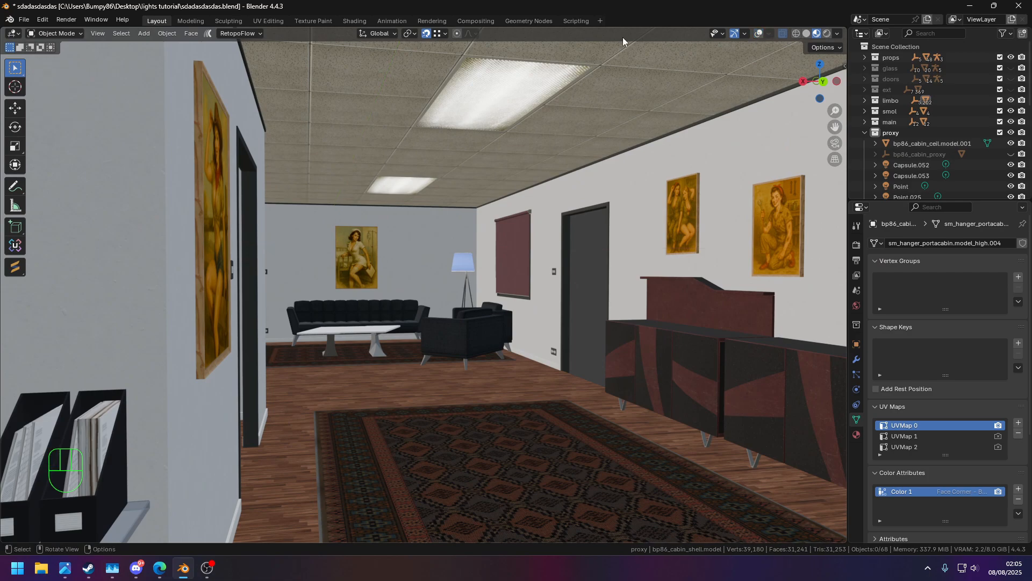
click(825, 34)
middle_drag(627, 150, 608, 153)
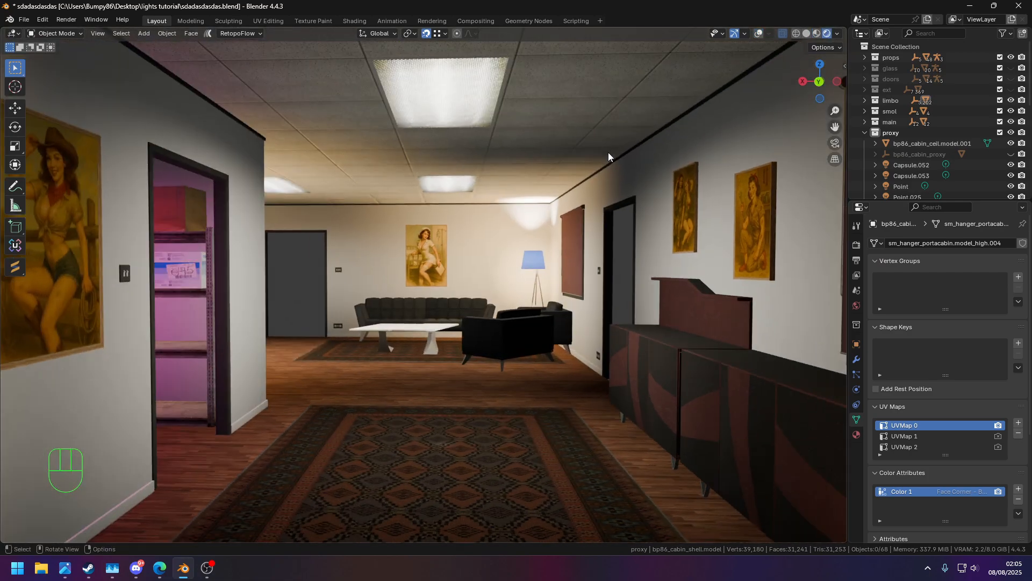
Examine the cabin's rooms under rendered lighting and compare them with the material preview shading
scroll(604, 155, up, 3)
shift+middle_drag(521, 162, 577, 224)
middle_drag(577, 224, 454, 228)
middle_drag(455, 228, 374, 221)
shift+middle_drag(374, 221, 469, 207)
middle_drag(624, 167, 559, 231)
click(817, 34)
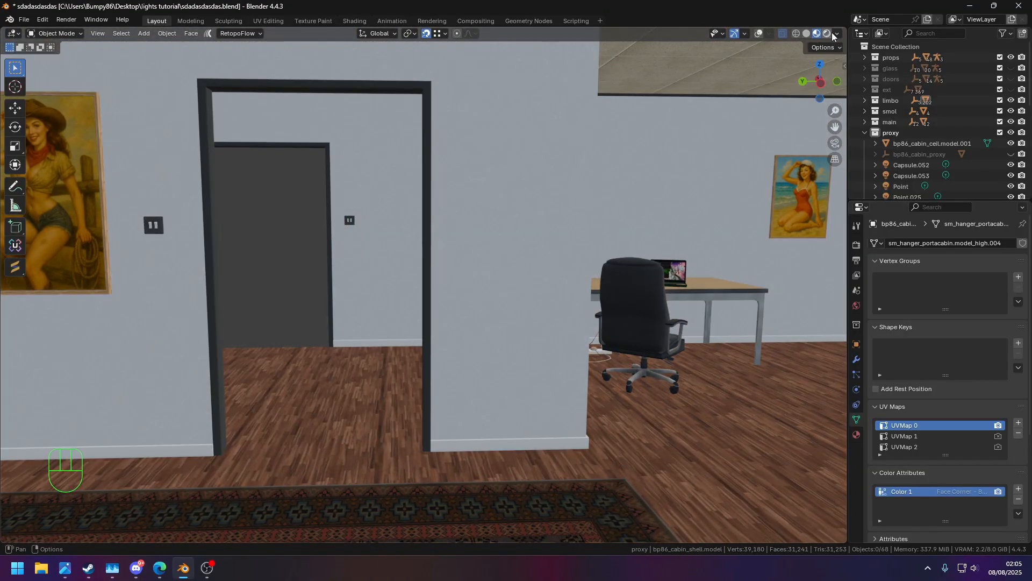
click(828, 33)
shift+middle_drag(375, 237, 628, 223)
middle_drag(463, 228, 537, 195)
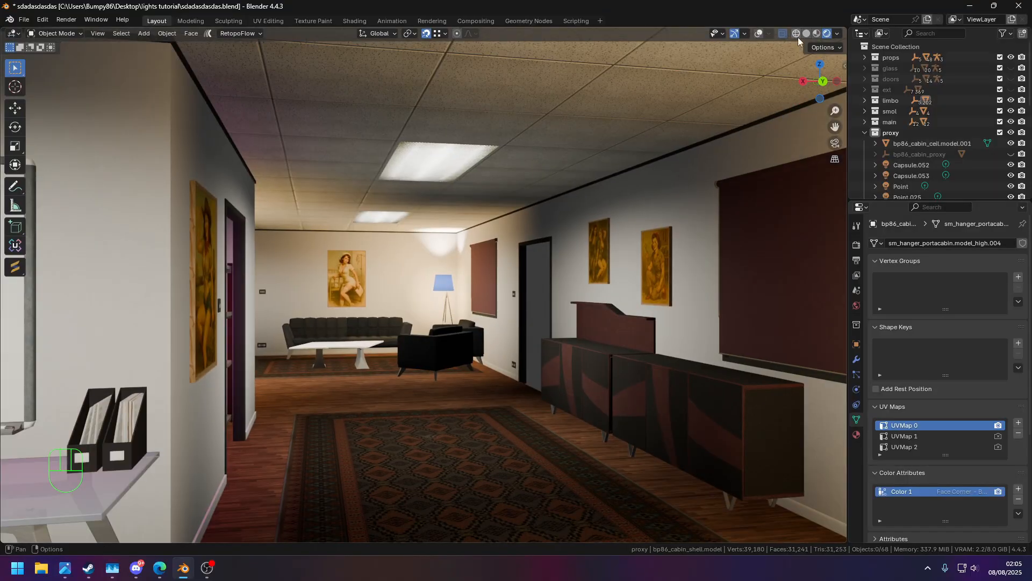
Turn the viewport overlays back on and select Spot.058 at floor level beneath the hallway's near ceiling panel
click(769, 34)
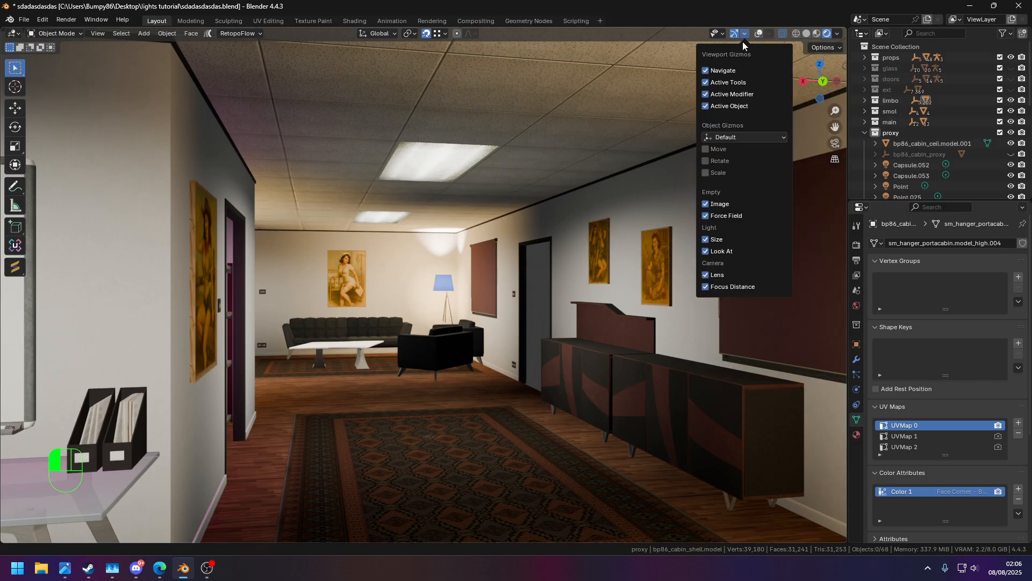
click(758, 33)
shift+middle_drag(565, 258, 498, 287)
click(471, 308)
drag(436, 355, 472, 327)
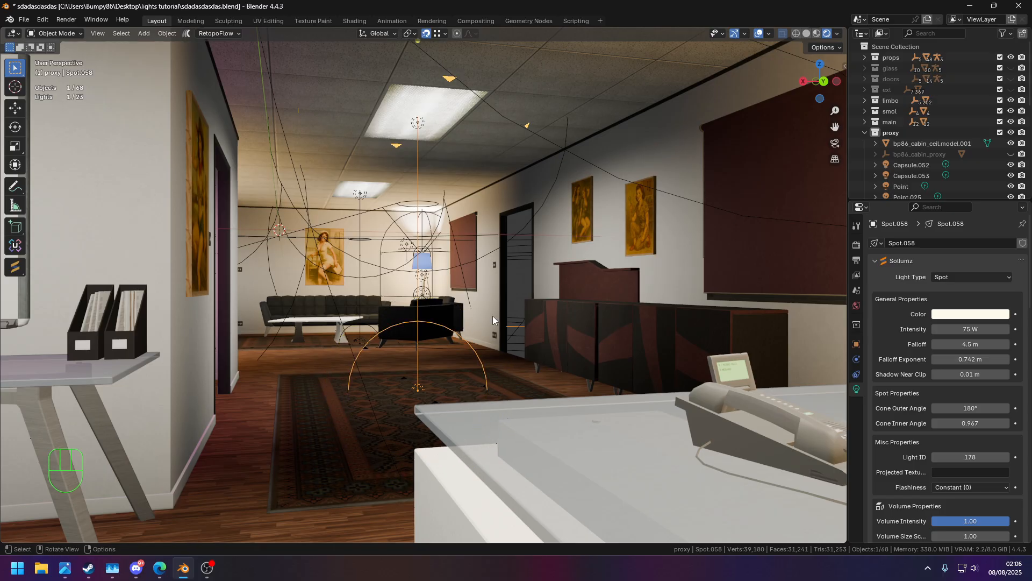
key(ctrl+z)
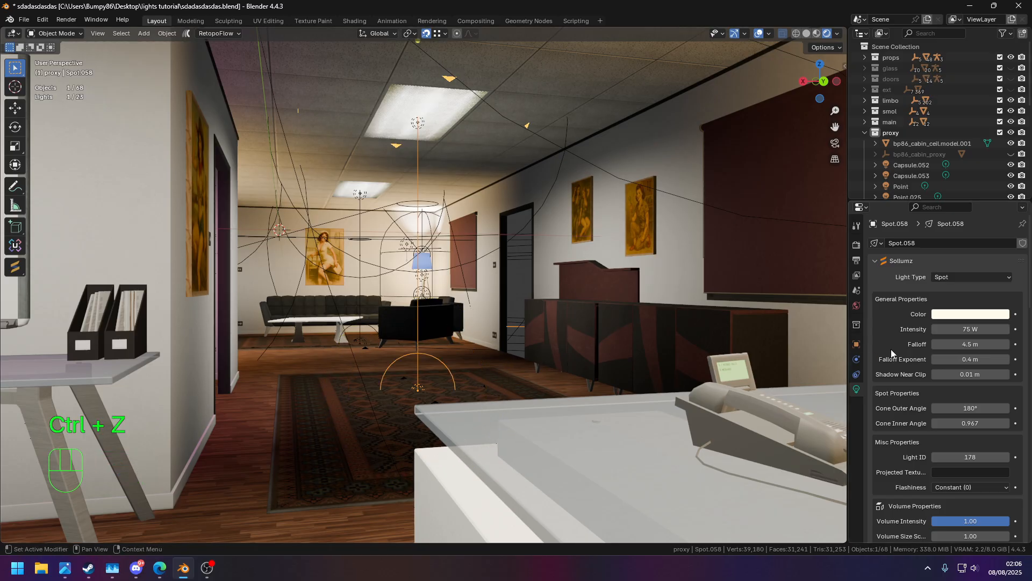
Try an intensity of 100 W on Spot.058
click(971, 330)
text(100)
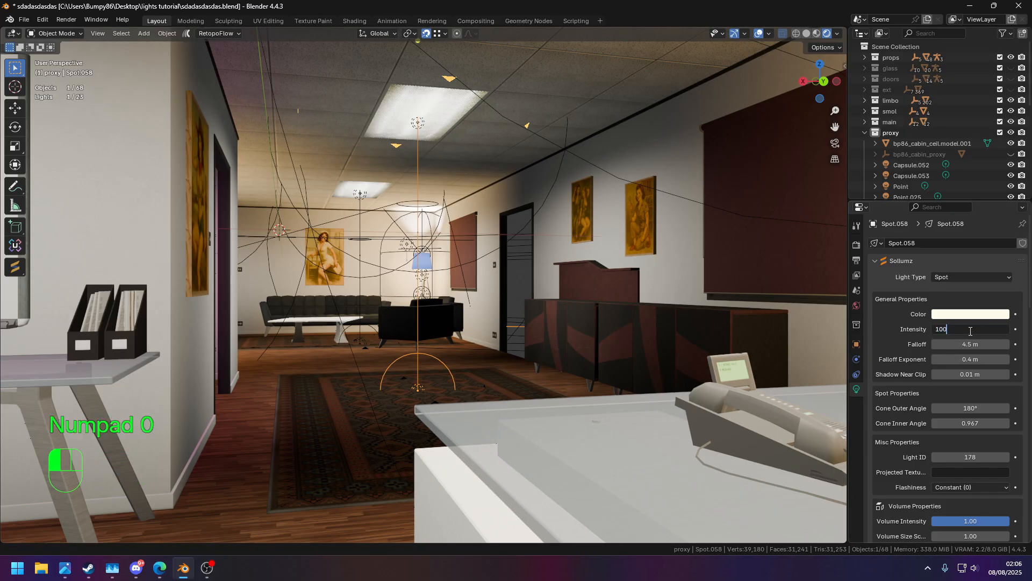
click(971, 331)
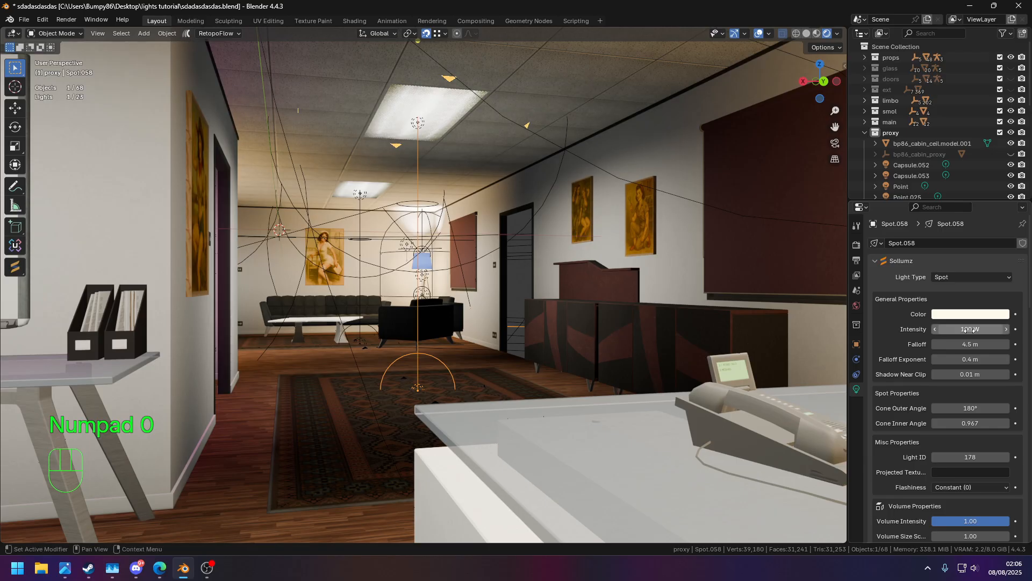
Try a cone inner angle of 0.5 on Spot.058, and undo it
click(975, 423)
text(0.5)
key(Return)
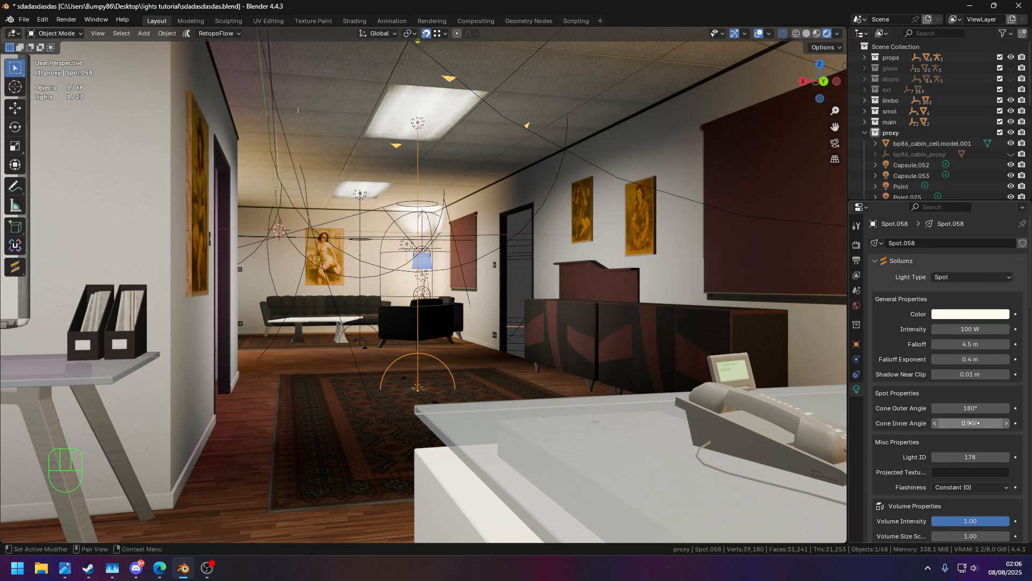
click(976, 423)
key(Return)
key(ctrl+z)
key(ctrl+z)
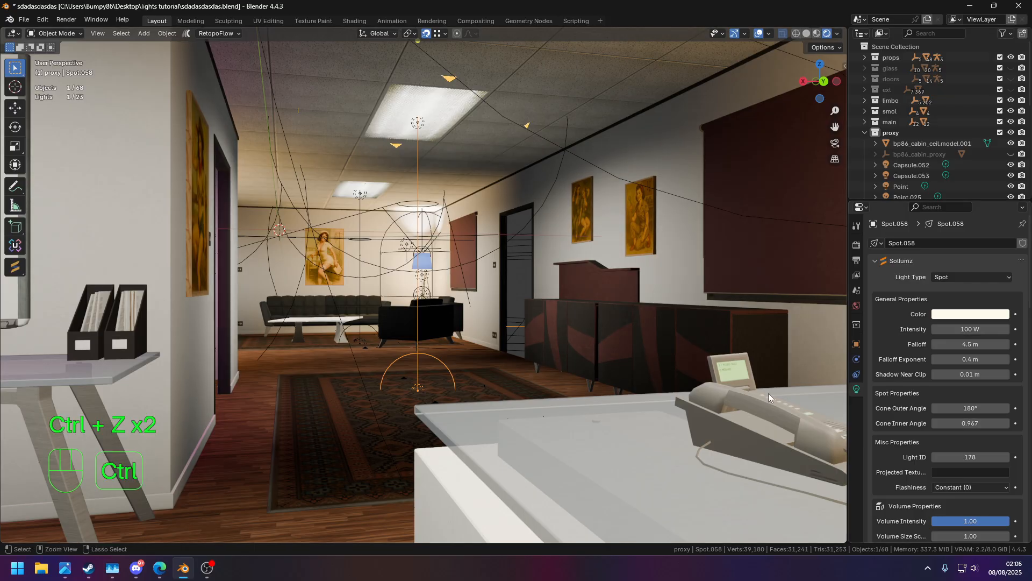
Check the hallway lighting from a lower angle and undo Spot.058's intensity change
middle_drag(761, 392, 527, 316)
shift+middle_drag(559, 226, 501, 298)
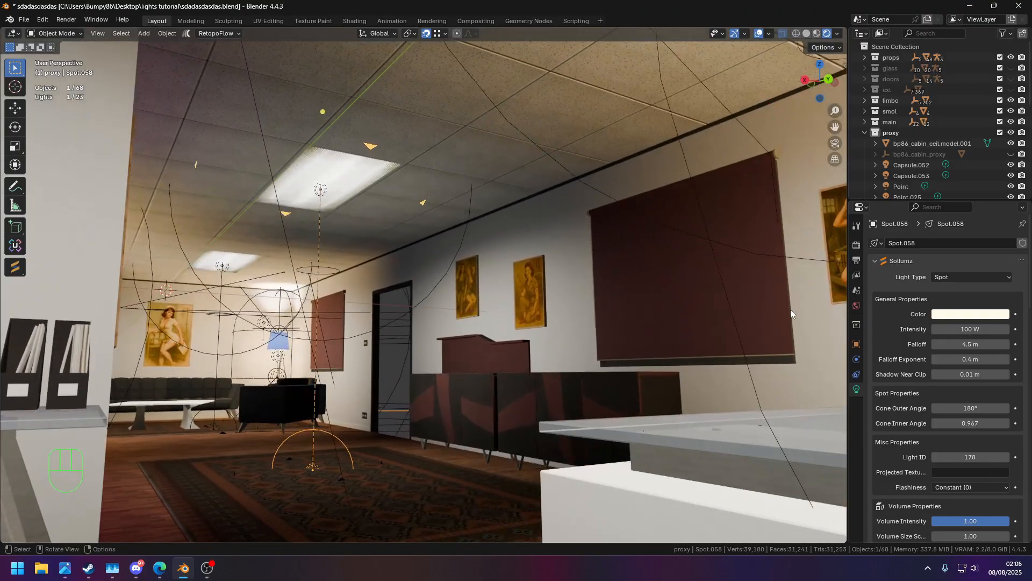
key(ctrl+z)
Select Point.025 beside the office floor lamp and hide it to examine the room without its fill light
middle_drag(595, 304, 540, 171)
middle_drag(767, 237, 718, 222)
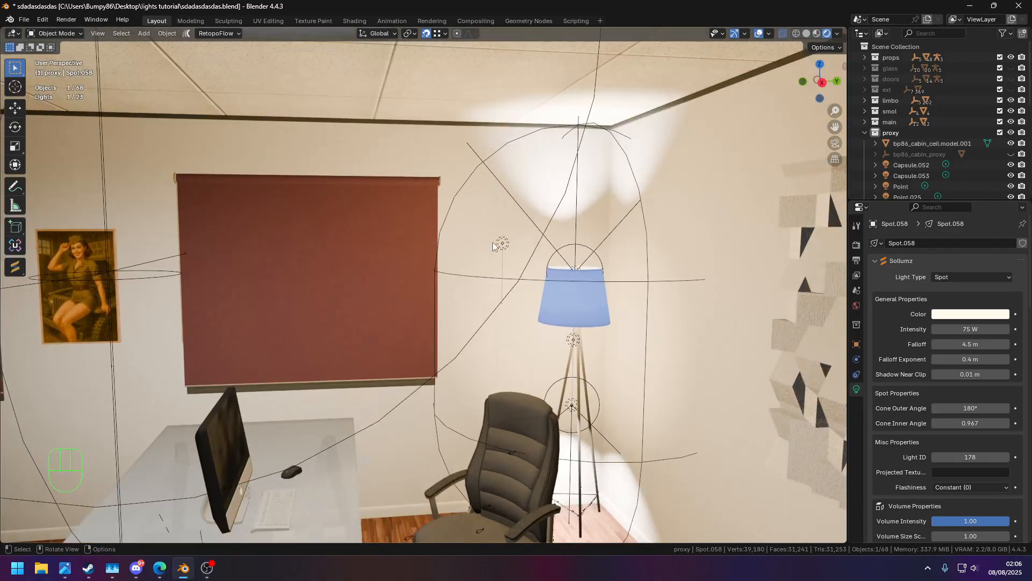
click(500, 244)
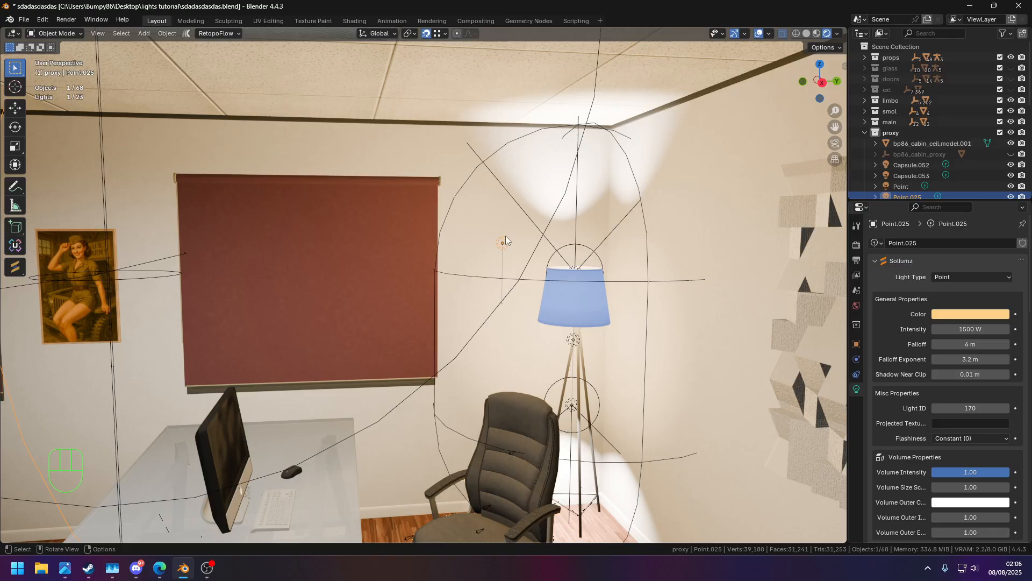
middle_drag(505, 235, 531, 245)
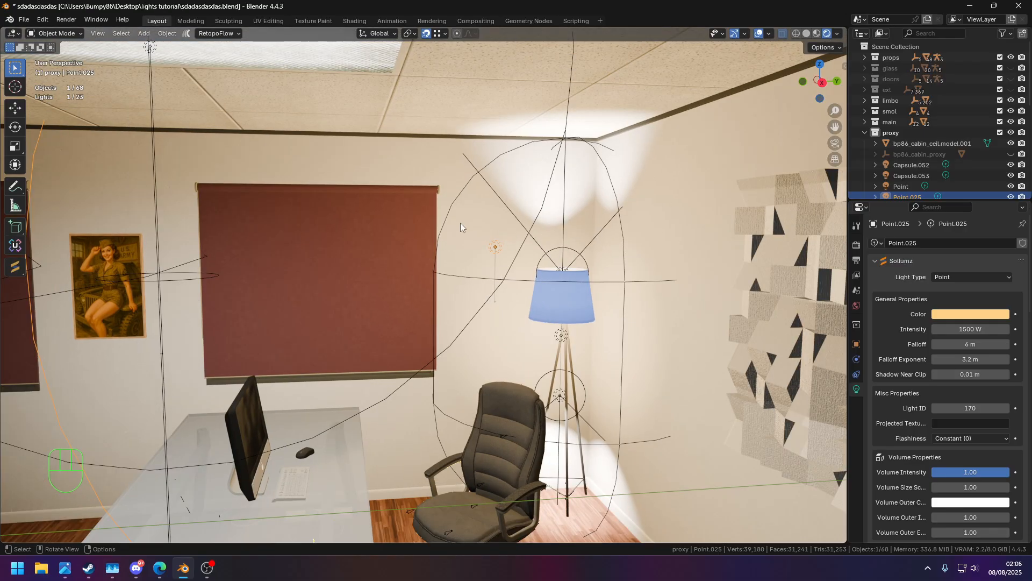
scroll(983, 175, down, 2)
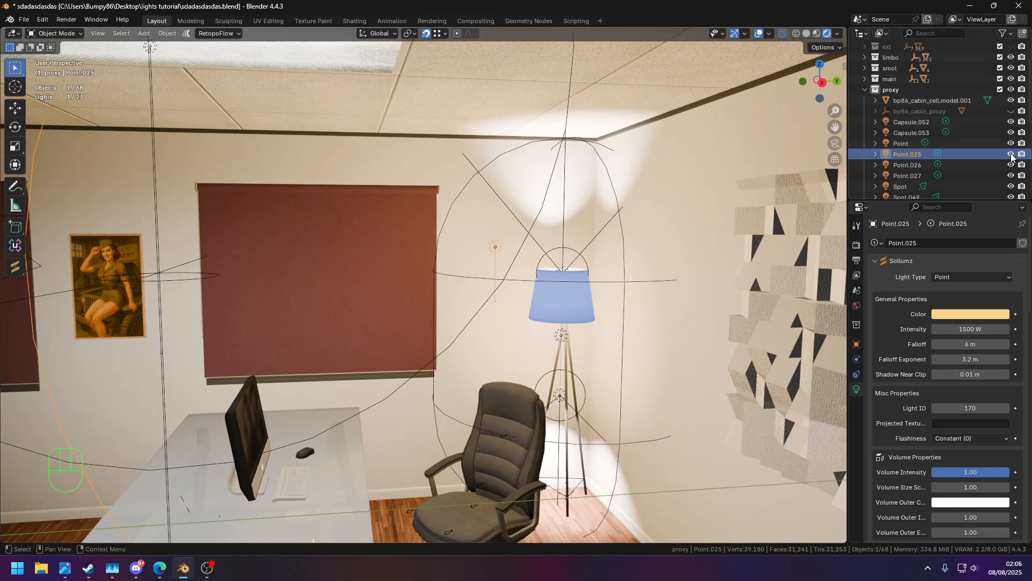
click(1011, 155)
scroll(635, 202, down, 2)
middle_drag(645, 201, 566, 249)
Select Capsule.052 at the floor lamp and try moving it to see its effect on the walls
click(598, 276)
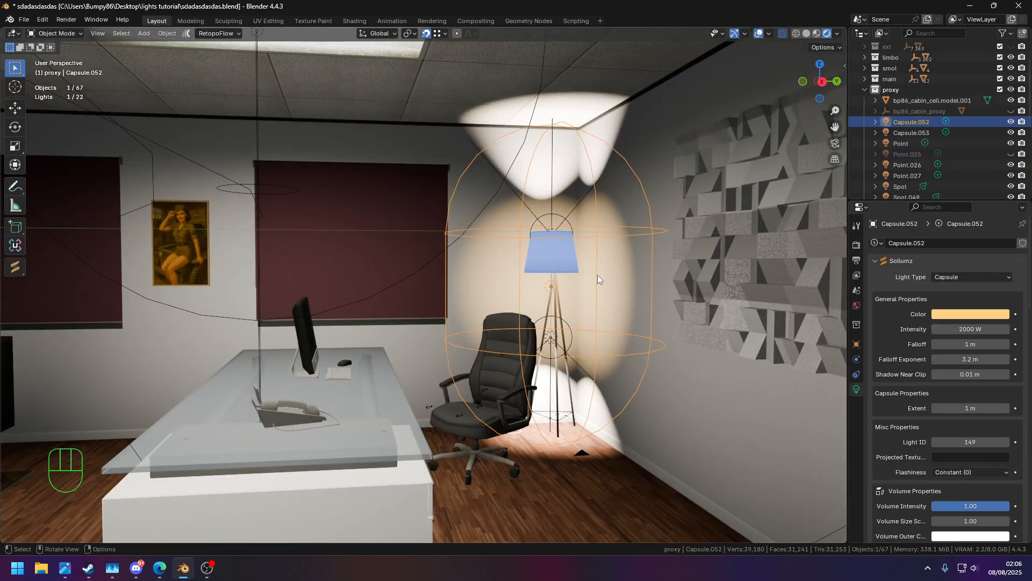
key(g)
click(593, 280)
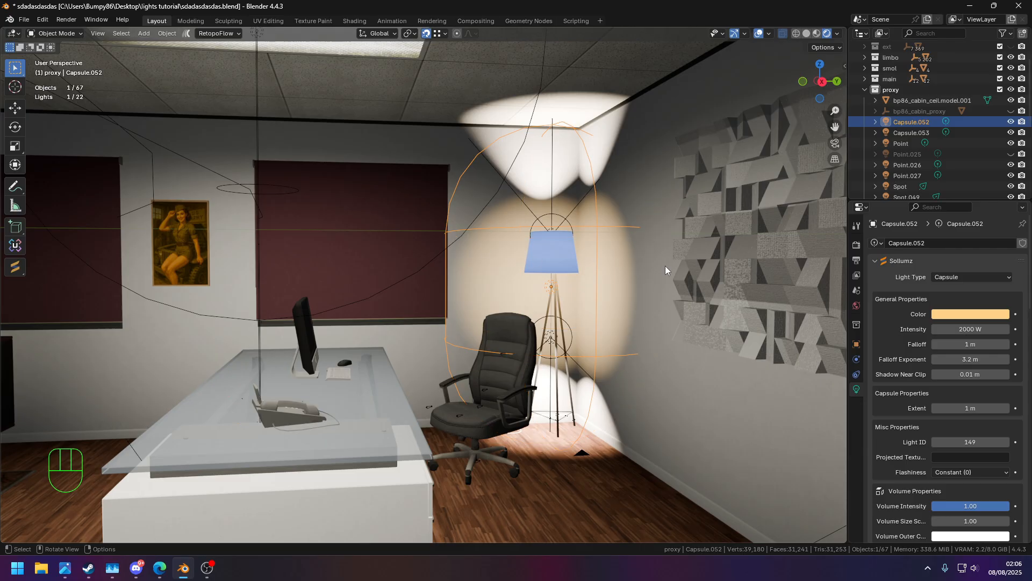
middle_drag(655, 259, 645, 256)
shift+middle_drag(466, 259, 500, 248)
key(g)
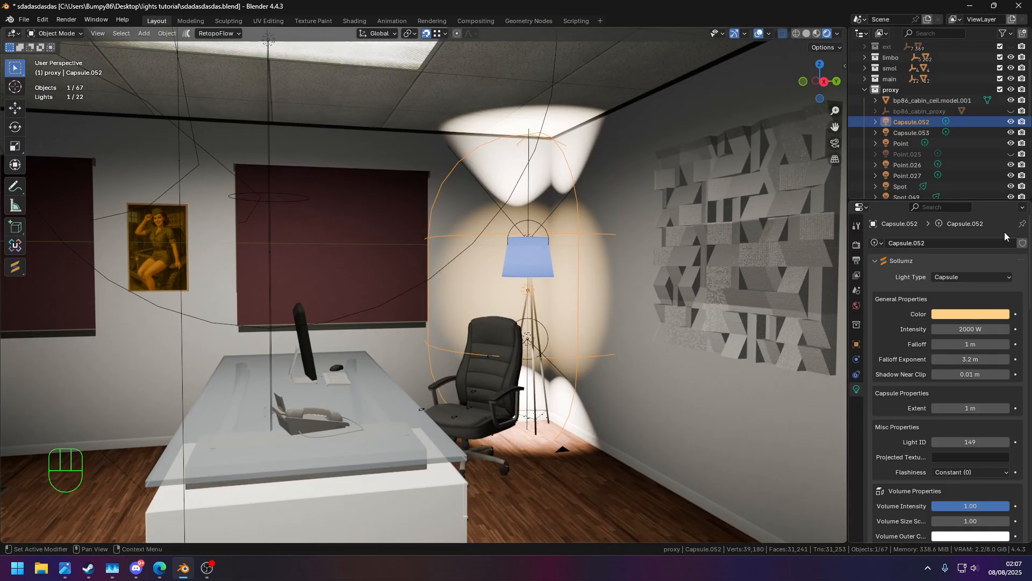
Unhide Point.025 and compare its light properties with those of Capsule.052
click(1010, 153)
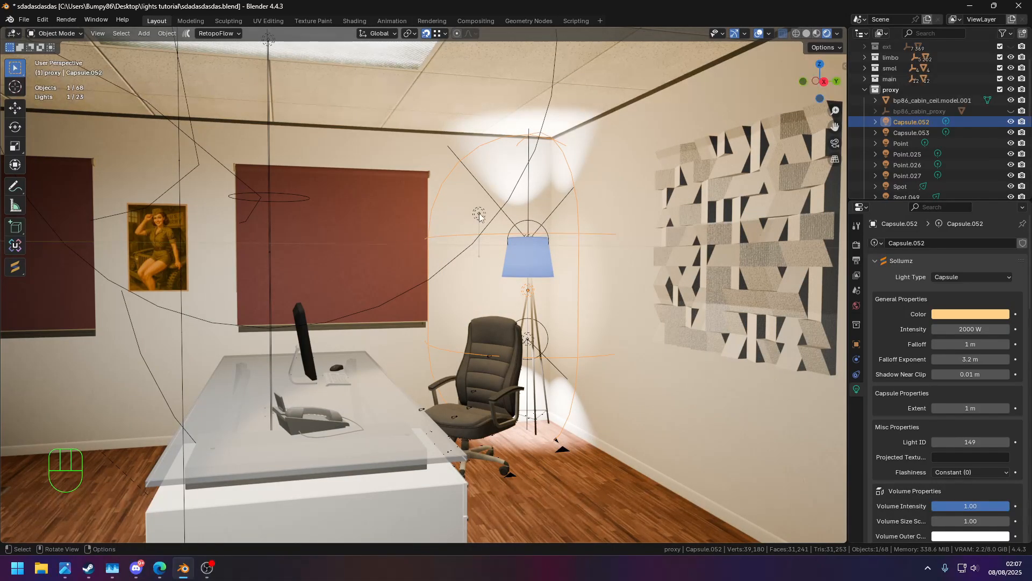
click(475, 214)
middle_drag(483, 205, 467, 240)
middle_drag(501, 210, 388, 214)
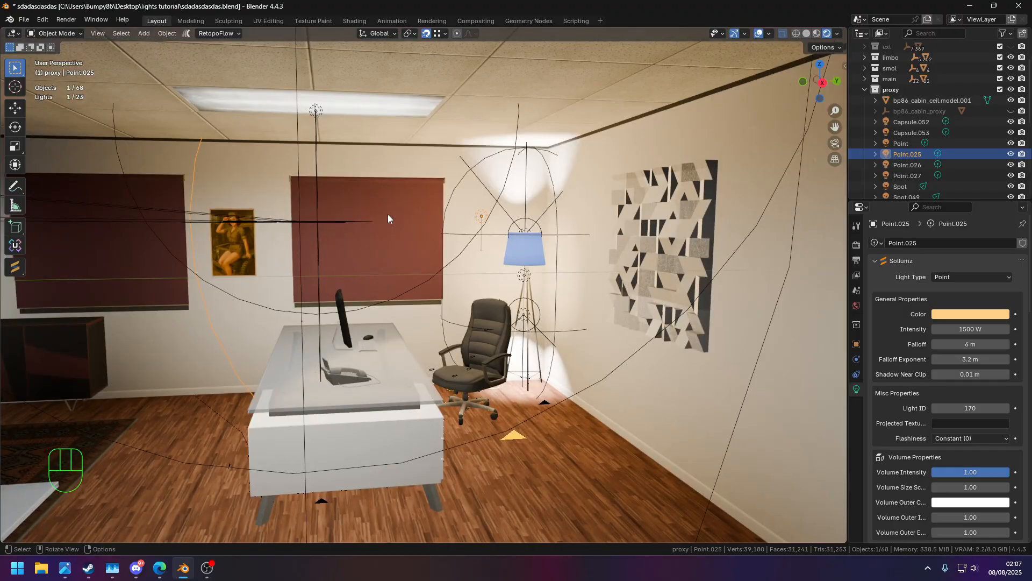
click(525, 278)
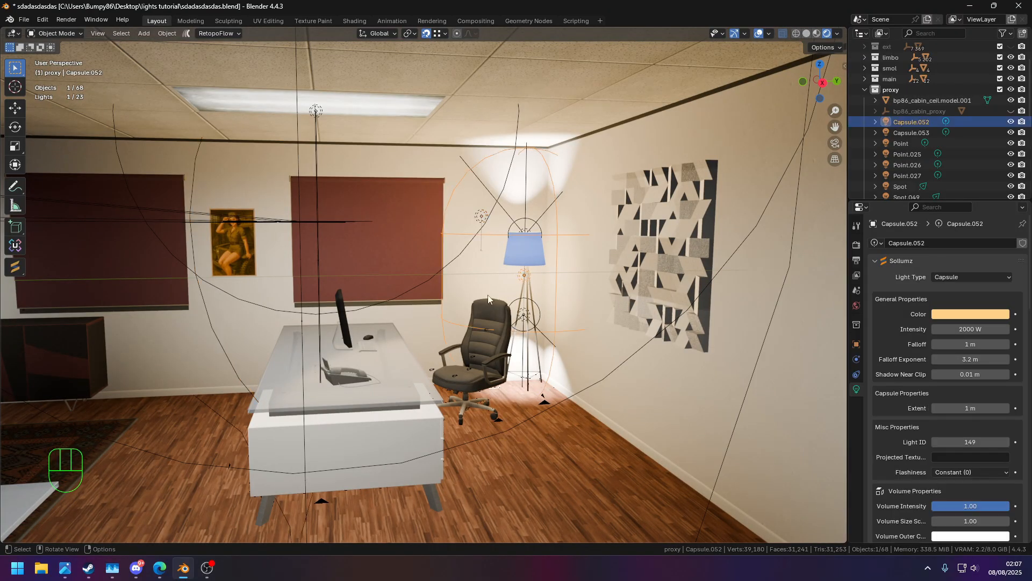
click(483, 218)
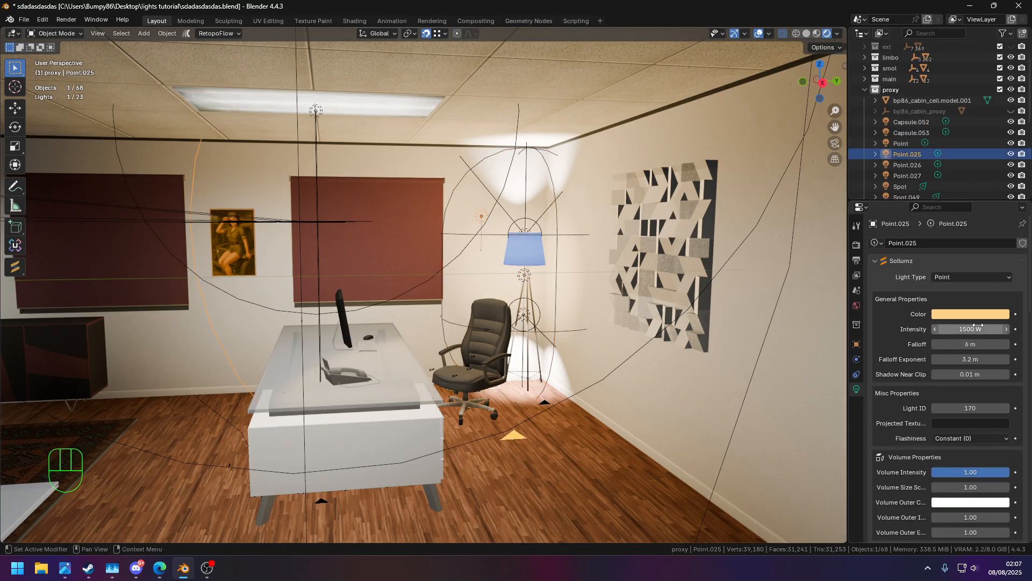
Select Point.027 above the laptop desk in the other office and try moving it
shift+middle_drag(347, 257, 388, 245)
middle_drag(554, 250, 428, 247)
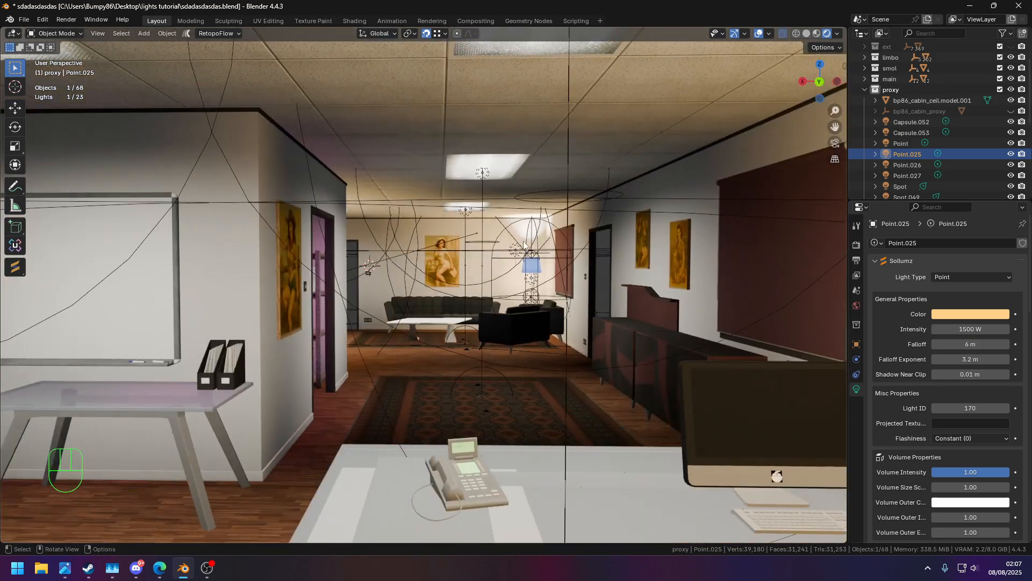
middle_drag(513, 245, 259, 269)
scroll(380, 241, down, 4)
shift+middle_drag(753, 272, 431, 256)
scroll(430, 256, up, 3)
shift+middle_drag(682, 241, 403, 232)
click(446, 224)
key(g)
right_click(500, 194)
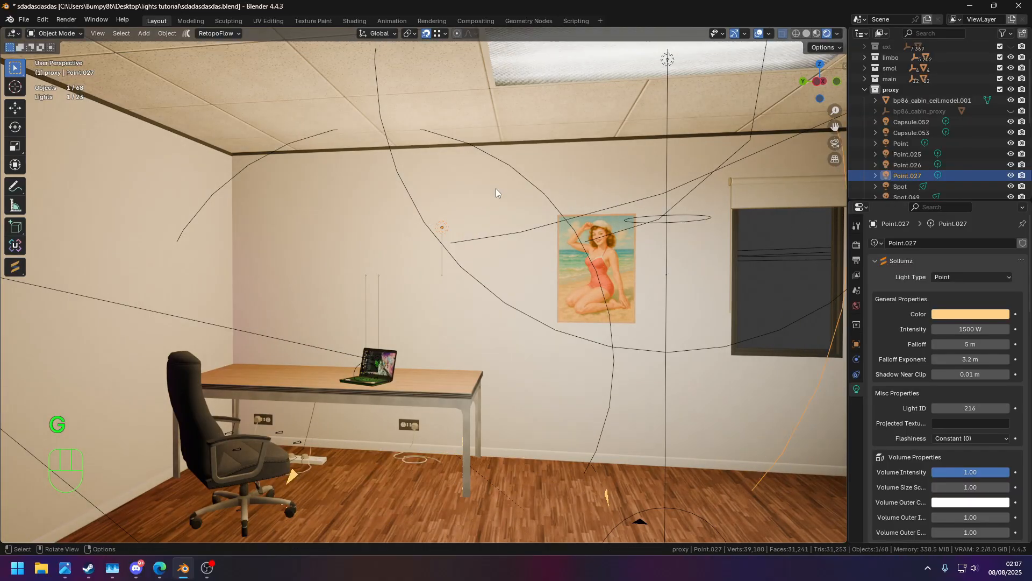
Hide and unhide Point.027 to compare the laptop office's lighting without and with it
click(1011, 175)
middle_drag(570, 215, 535, 214)
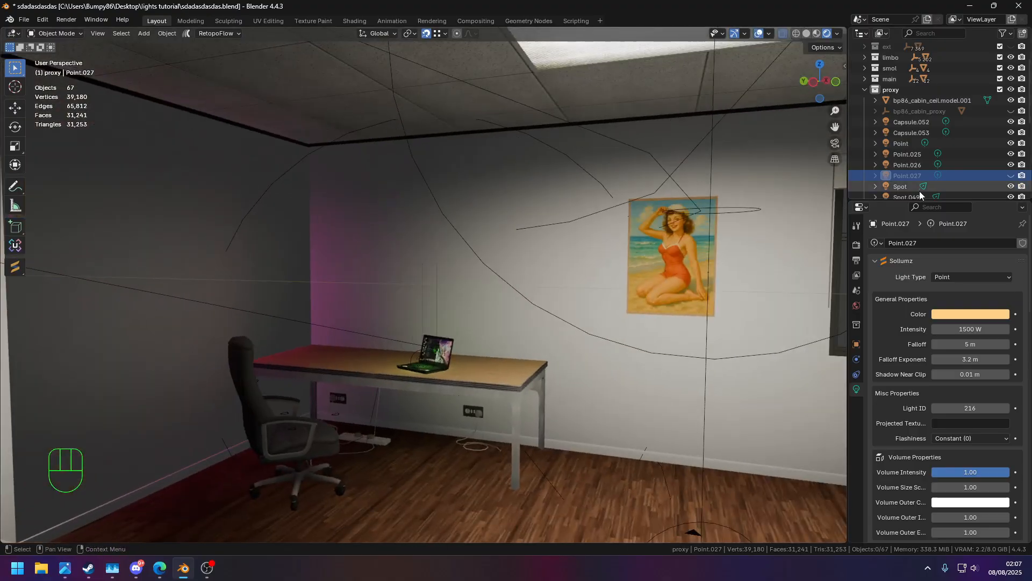
click(1011, 176)
middle_drag(453, 206, 212, 273)
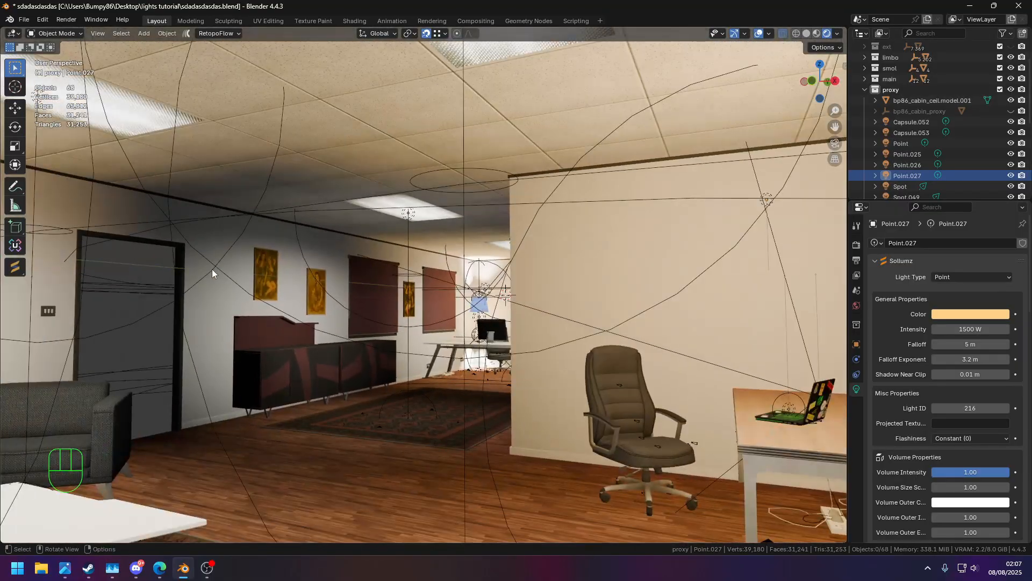
Try moving Point.027 near the office wall to see how it lights the corner
shift+middle_drag(213, 270, 170, 263)
click(293, 228)
key(g)
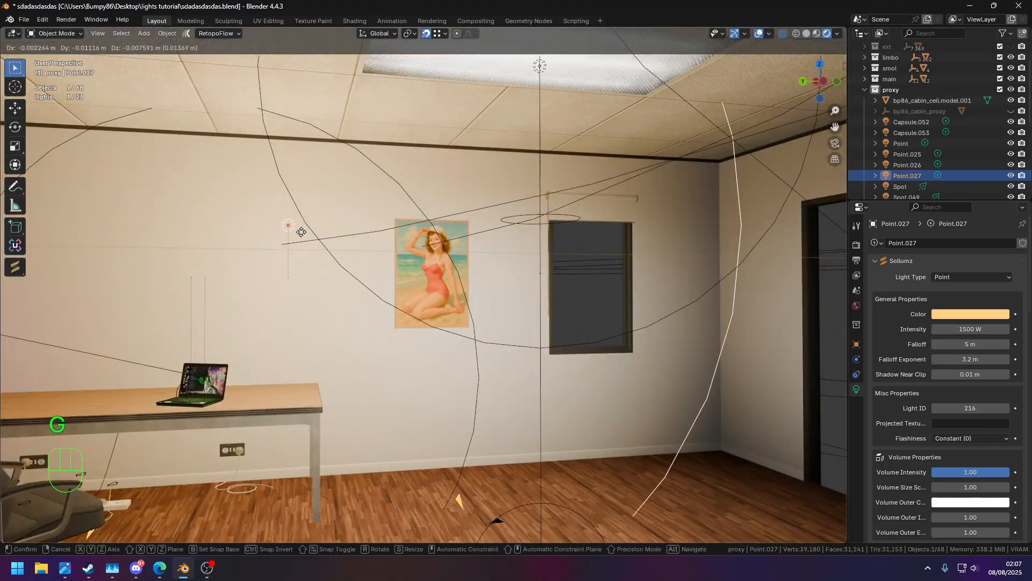
right_click(429, 231)
Examine how the lights fill the lounge, the laptop office and the room with the patterned rug
middle_drag(429, 231, 568, 344)
scroll(489, 214, up, 8)
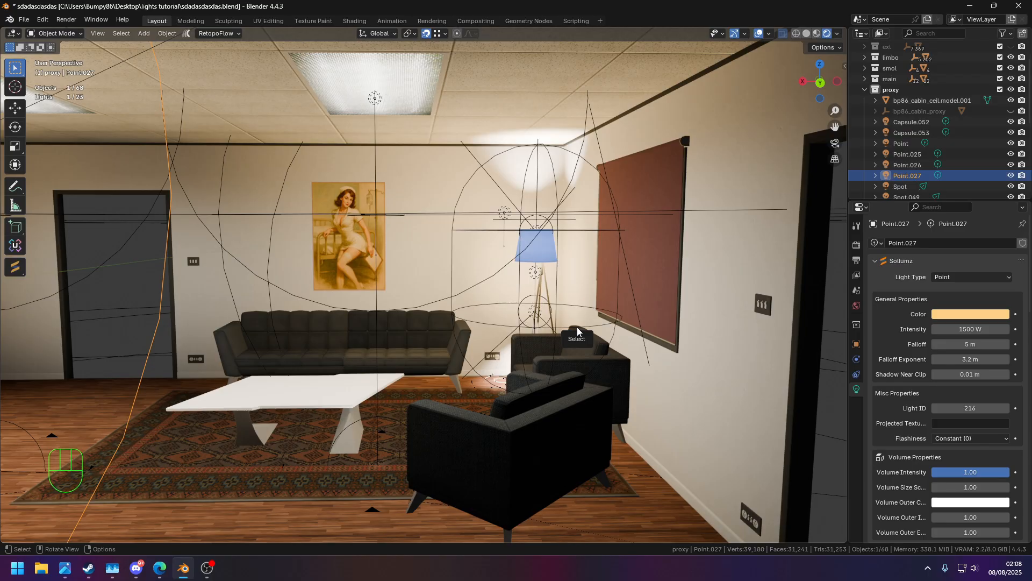
middle_drag(208, 306, 481, 257)
scroll(131, 240, down, 4)
scroll(386, 250, up, 4)
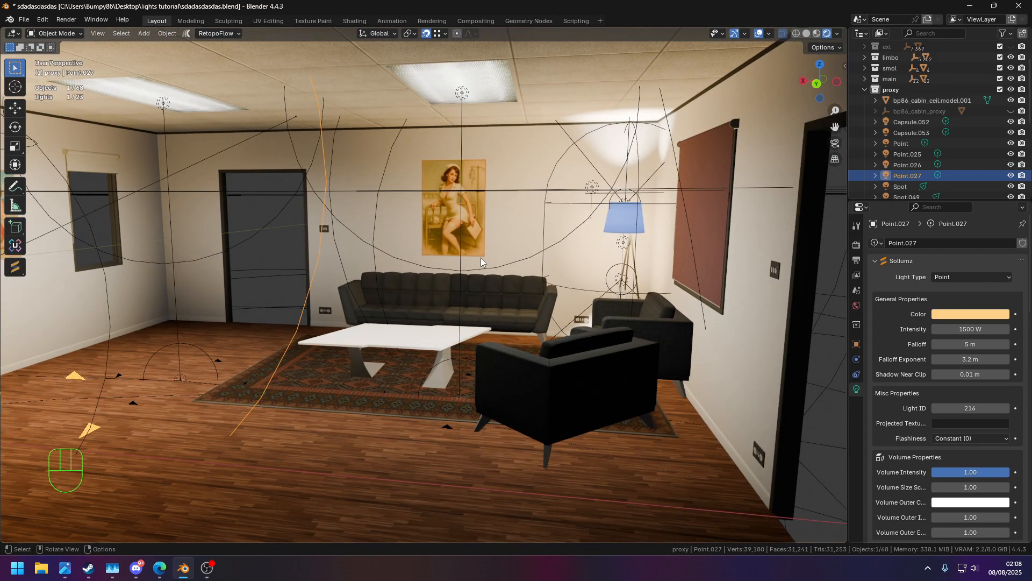
click(286, 244)
shift+middle_drag(136, 248, 172, 251)
shift+middle_drag(430, 265, 371, 288)
scroll(331, 265, up, 3)
scroll(371, 288, down, 3)
shift+middle_drag(296, 286, 341, 286)
scroll(341, 287, up, 3)
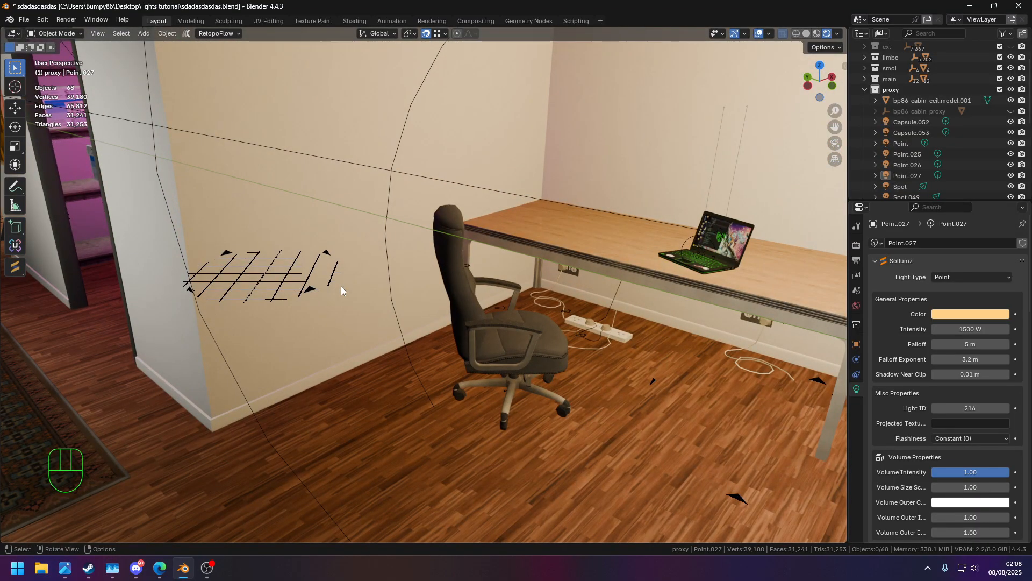
scroll(344, 286, down, 3)
shift+middle_drag(288, 291, 452, 343)
scroll(452, 343, up, 3)
middle_drag(332, 293, 430, 199)
scroll(332, 202, down, 3)
Enlarge the outliner and select all the proxy collection's lights, from Capsule.052 to Spot.064
click(474, 110)
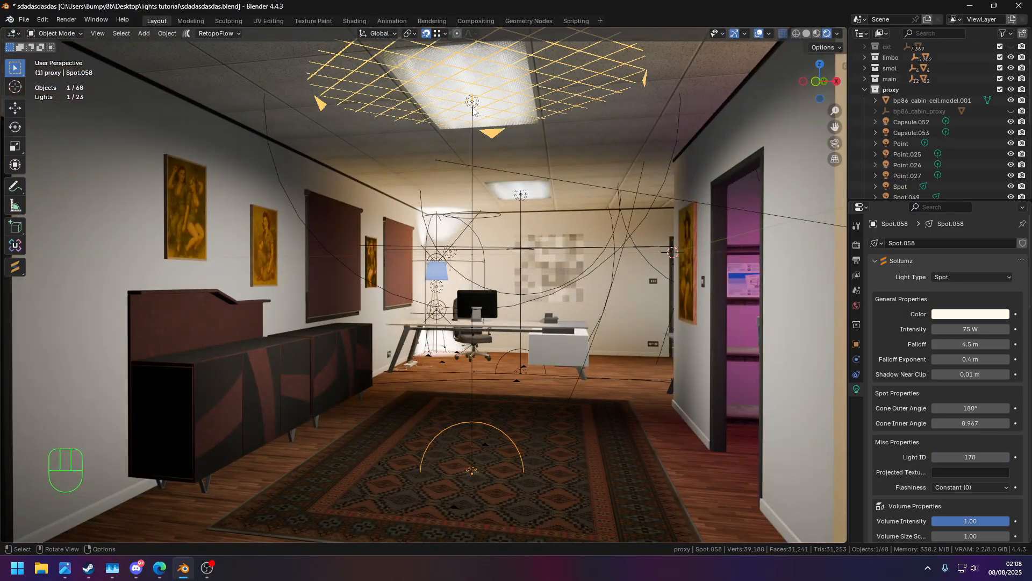
drag(895, 202, 896, 500)
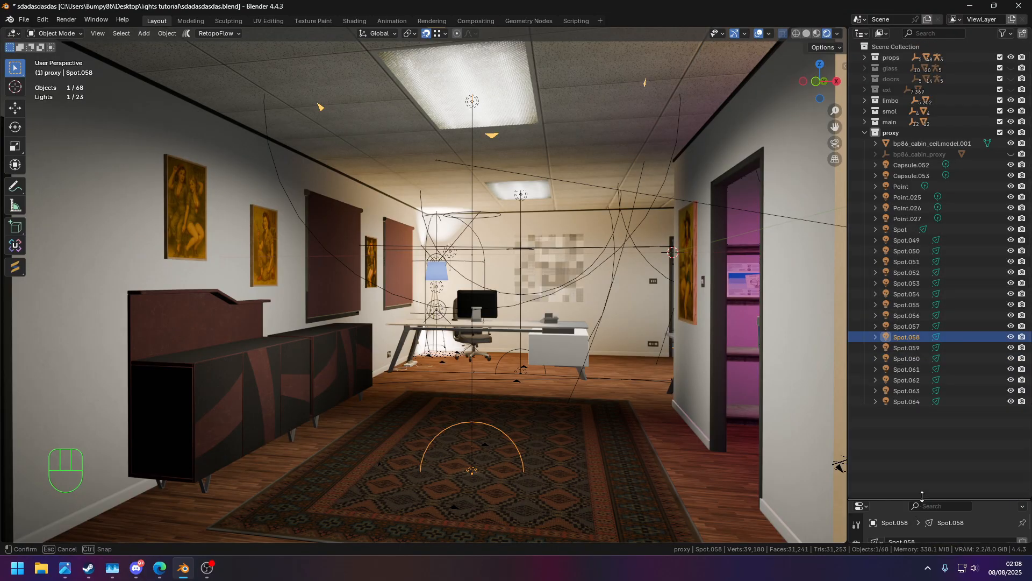
click(950, 415)
drag(950, 404, 877, 160)
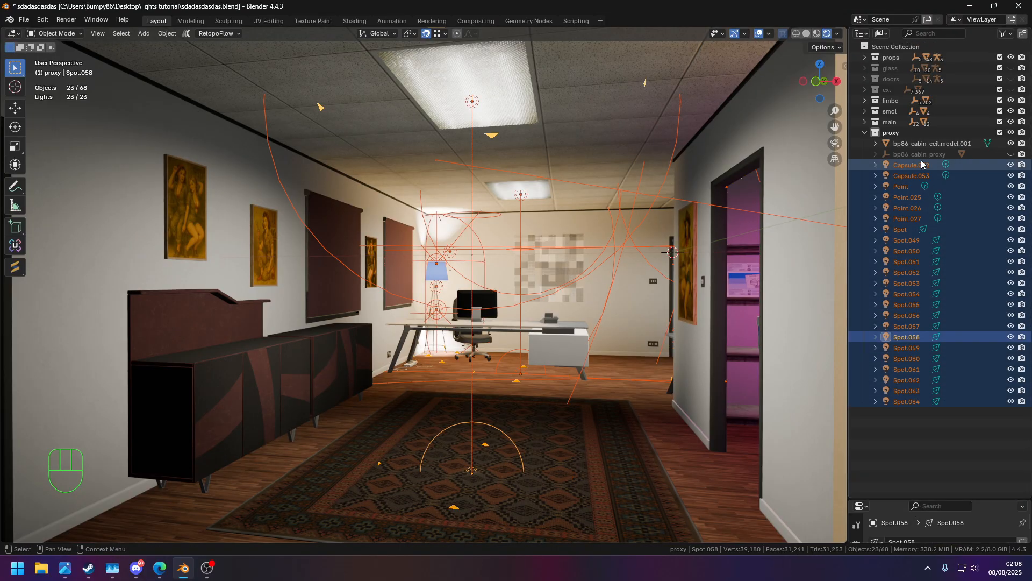
Hide the main, smol, limbo and props collections, and unhide bp86_cabin_proxy together with its child model
click(1011, 122)
drag(1011, 115, 1010, 57)
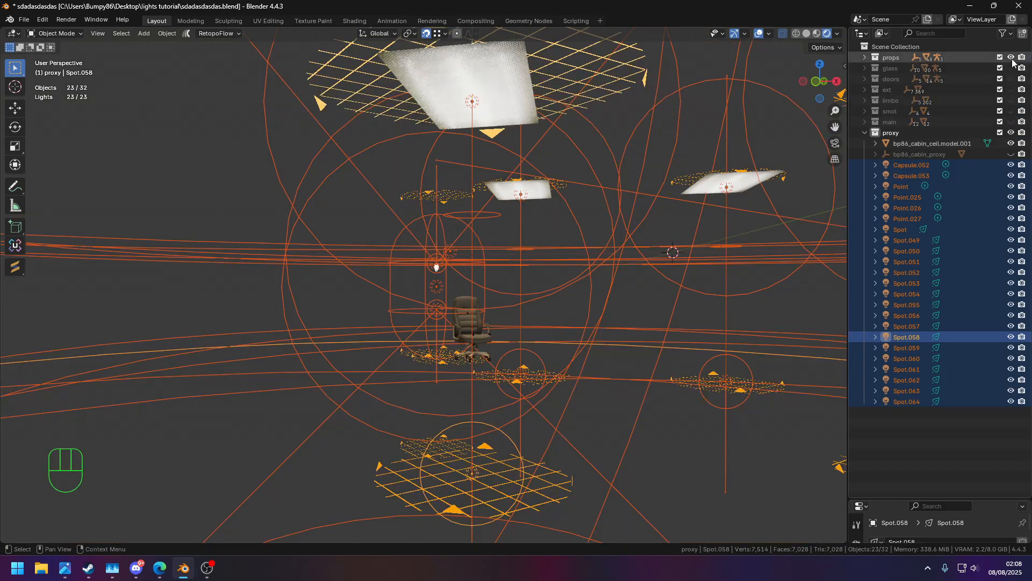
shift+click(1011, 154)
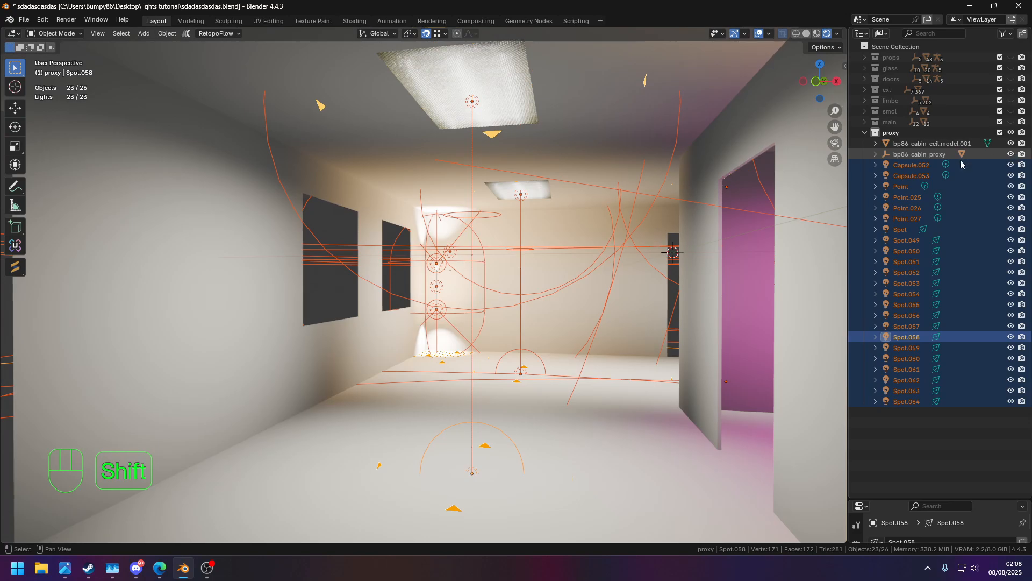
Select bp86_cabin_proxy.model and examine the whole shell from outside, trying to move it
click(875, 154)
click(919, 165)
scroll(565, 249, down, 10)
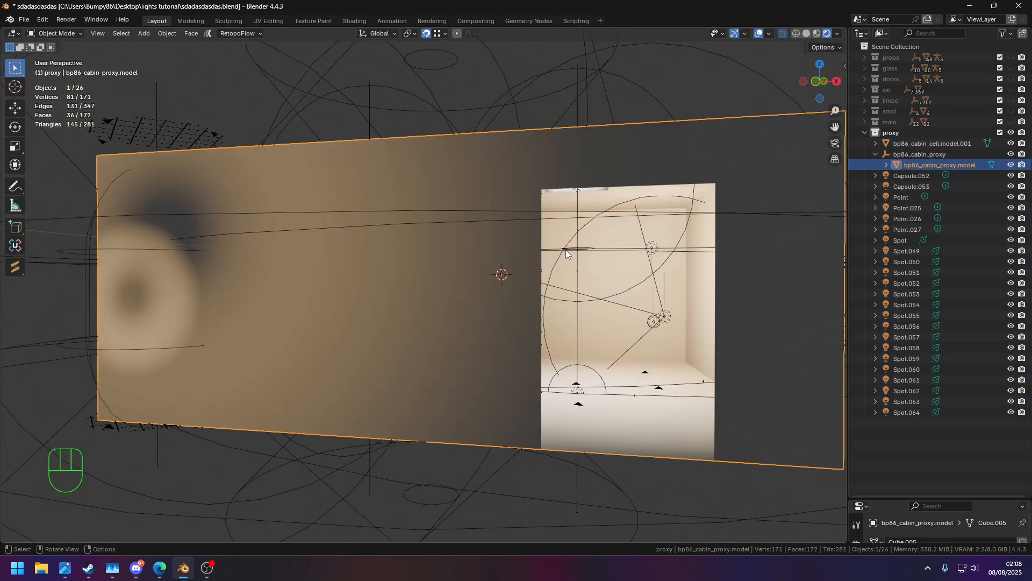
key(g)
right_click(685, 91)
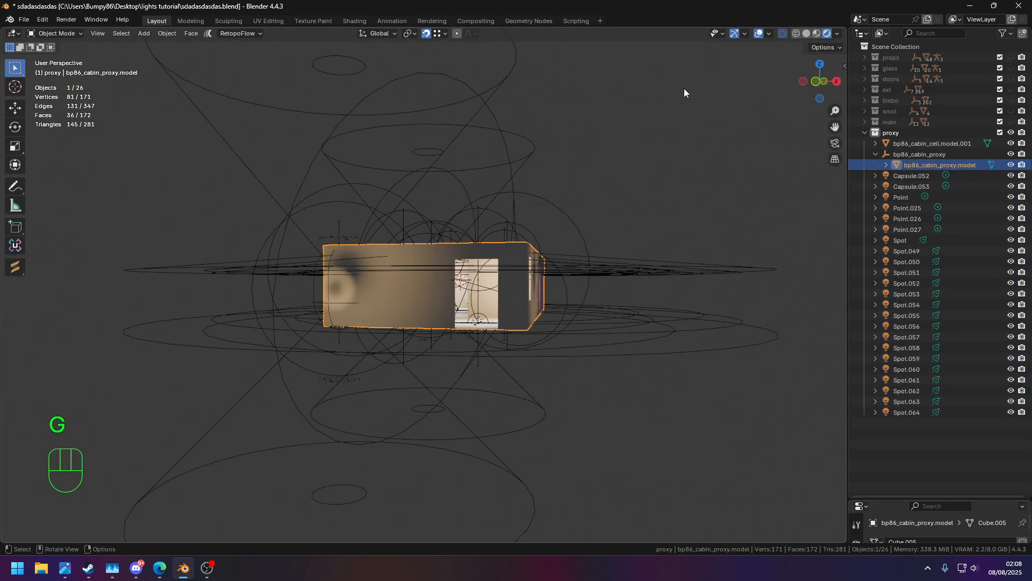
scroll(653, 166, up, 10)
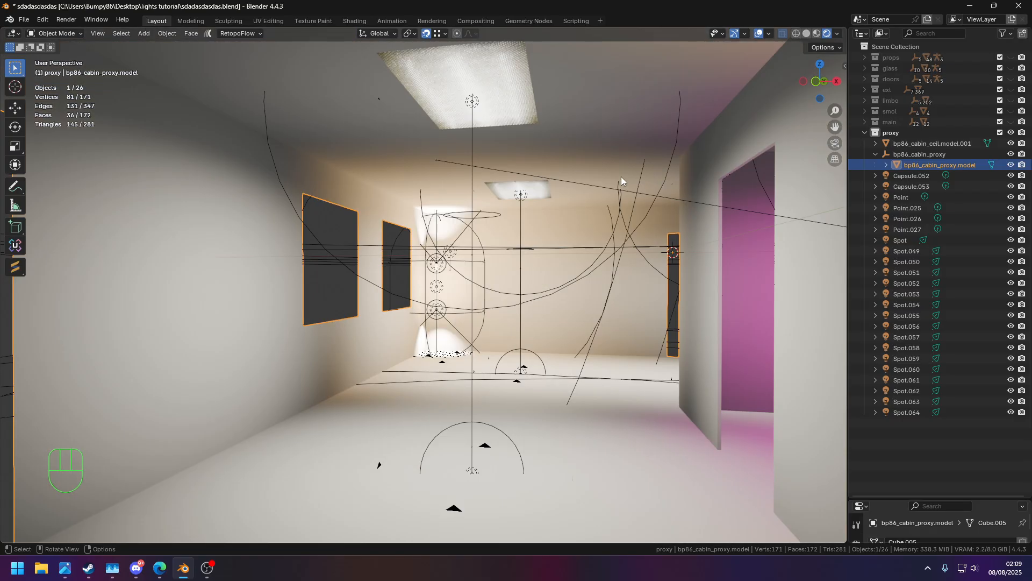
Create a new Sollumz drawable under bp86_cabin_proxy
click(921, 155)
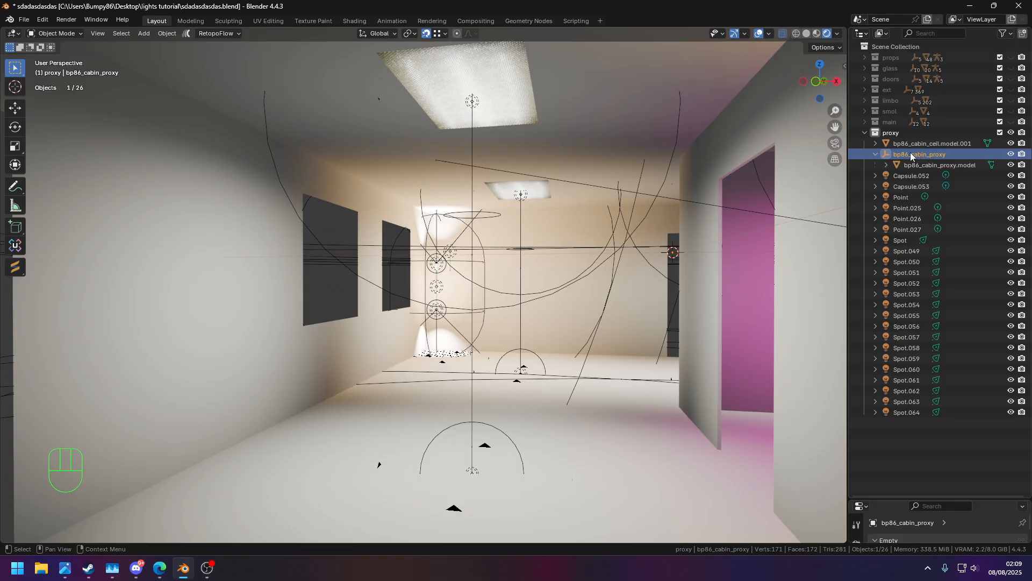
key(n)
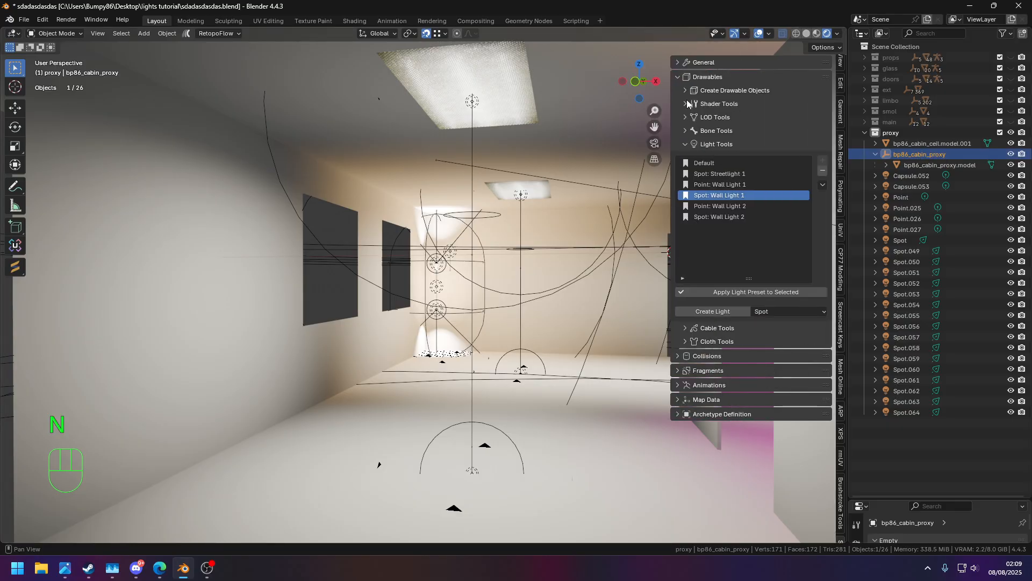
click(686, 144)
click(688, 91)
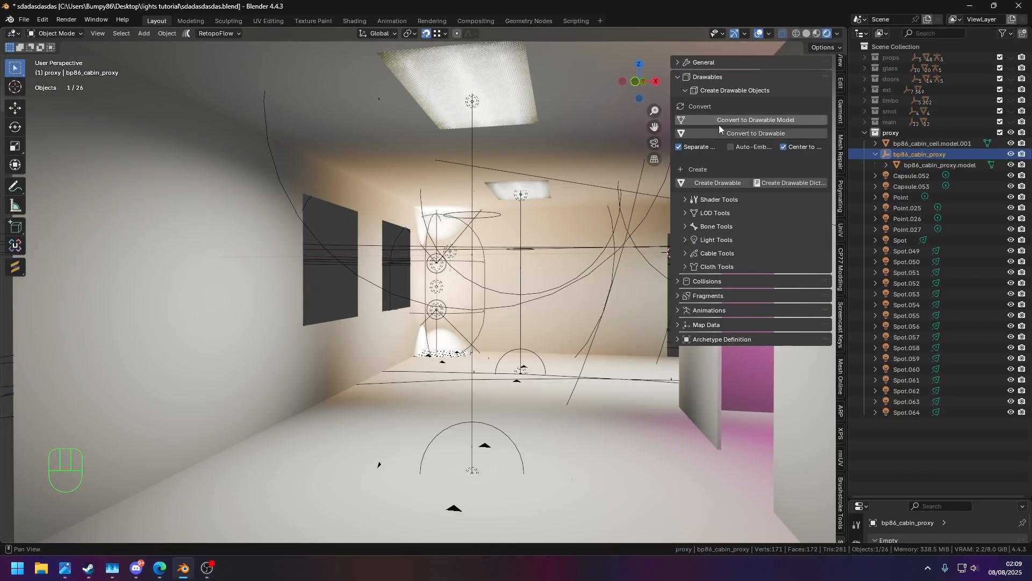
click(701, 185)
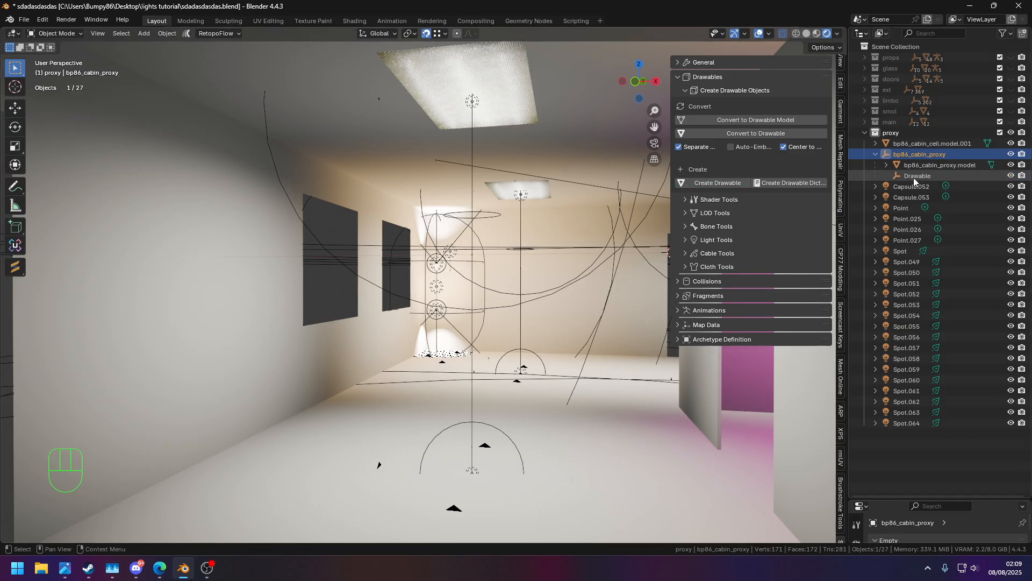
Rename the new drawable under bp86_cabin_proxy as Lights
click(932, 177)
double_click(932, 177)
text(Lights)
key(Return)
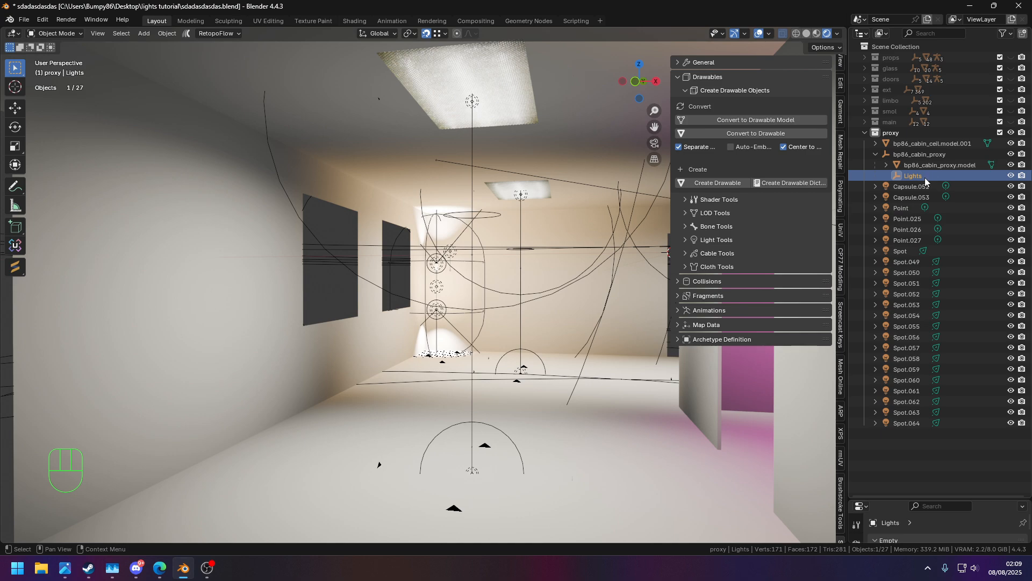
click(908, 176)
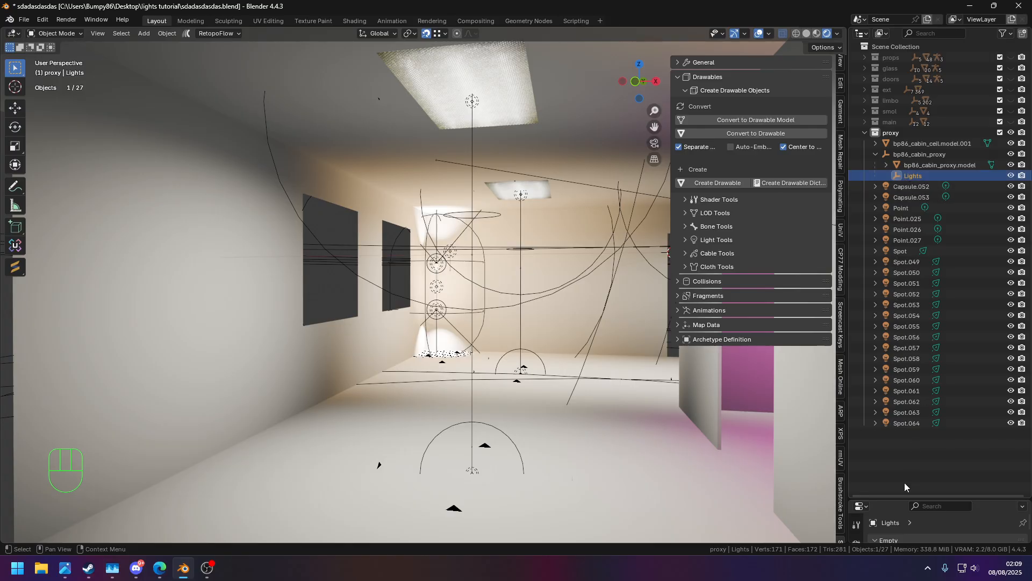
Parent all the lights from Capsule.052 to Spot.064 to the Lights drawable
click(923, 186)
shift+click(920, 422)
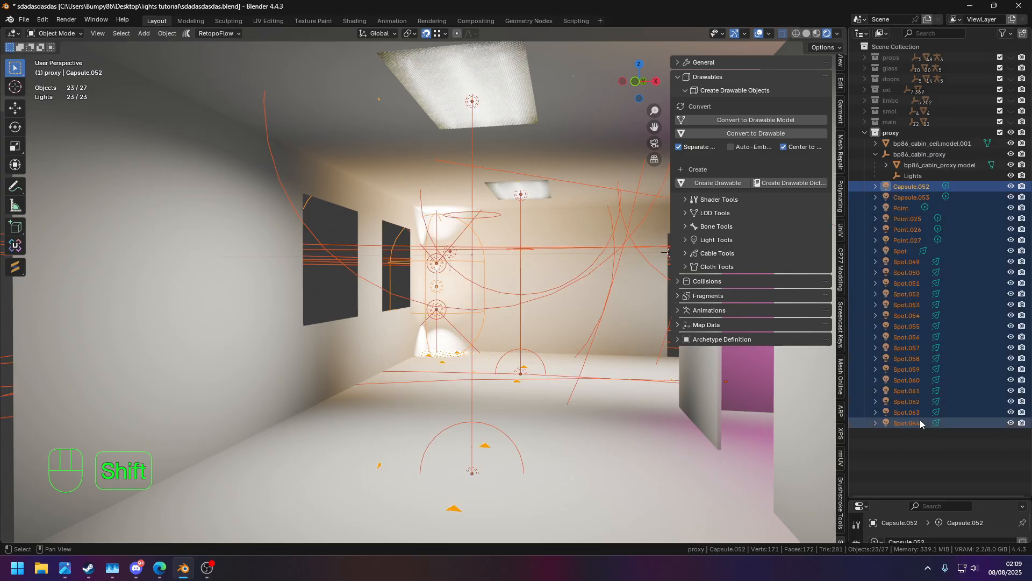
mouse_move(925, 190)
mouse_down()
mouse_move(903, 185)
mouse_move(908, 148)
mouse_move(917, 178)
mouse_up()
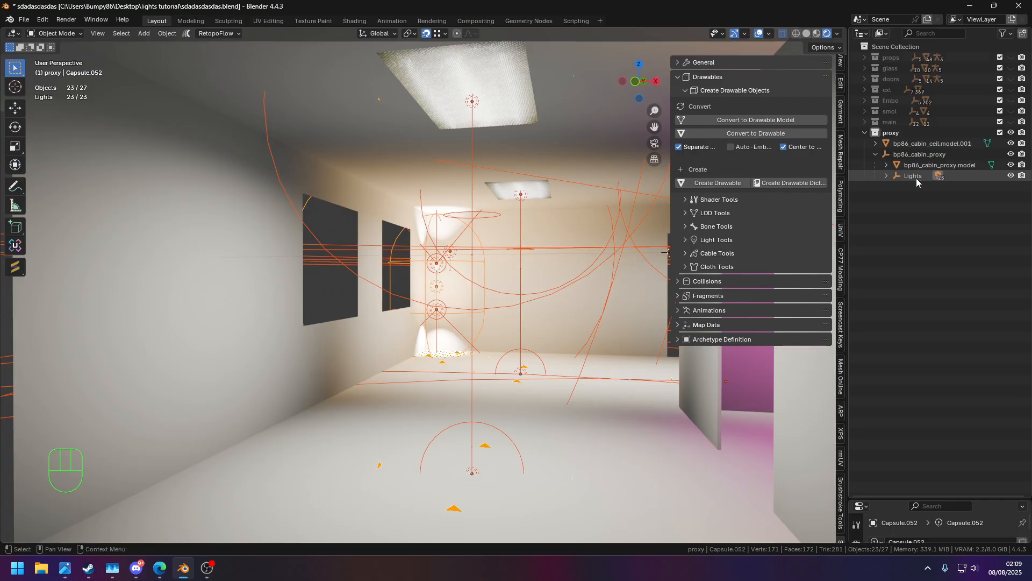
Enlarge the properties area and check the object transforms of Lights and bp86_cabin_proxy.model
click(914, 178)
drag(968, 499, 968, 220)
click(856, 374)
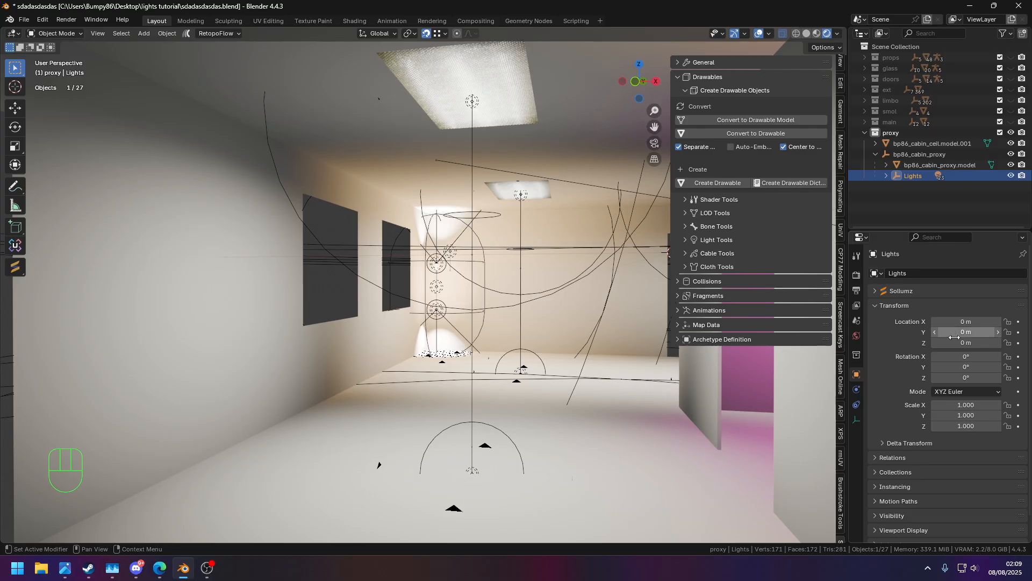
click(965, 164)
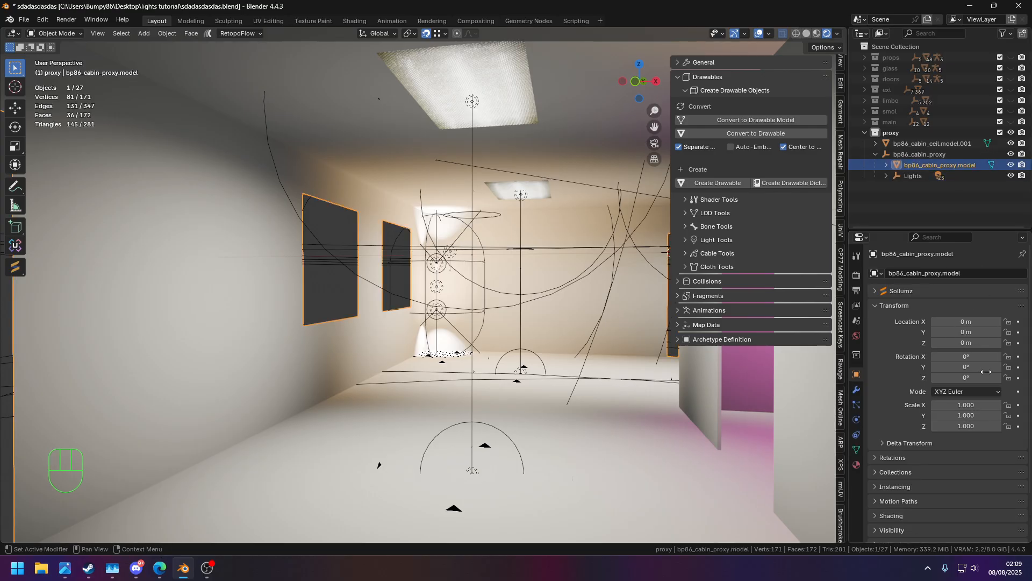
Check the transform of the bp86_cabin_proxy parent, frame it in the view and try moving it
click(965, 154)
key(KP_Decimal)
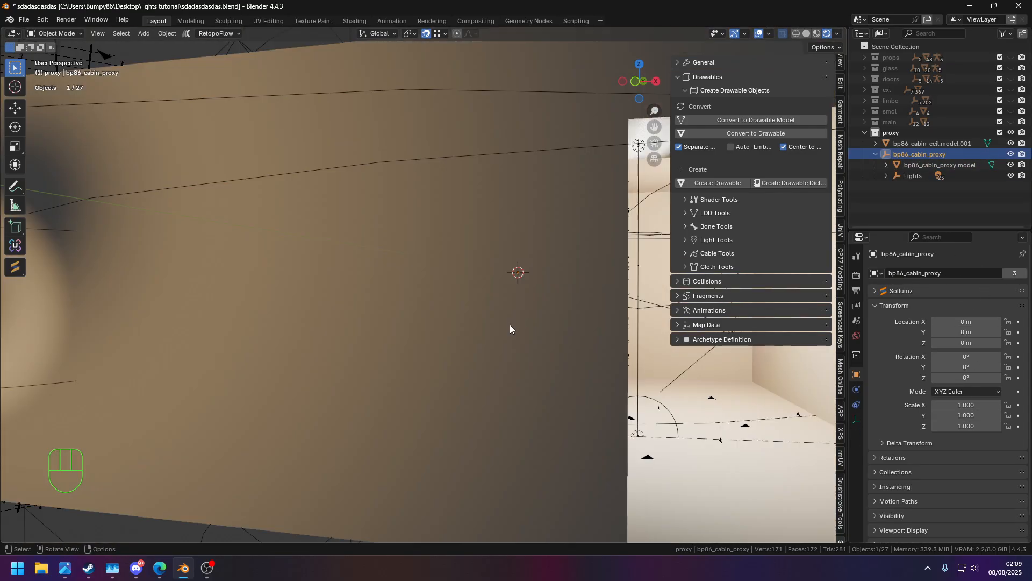
scroll(509, 325, down, 6)
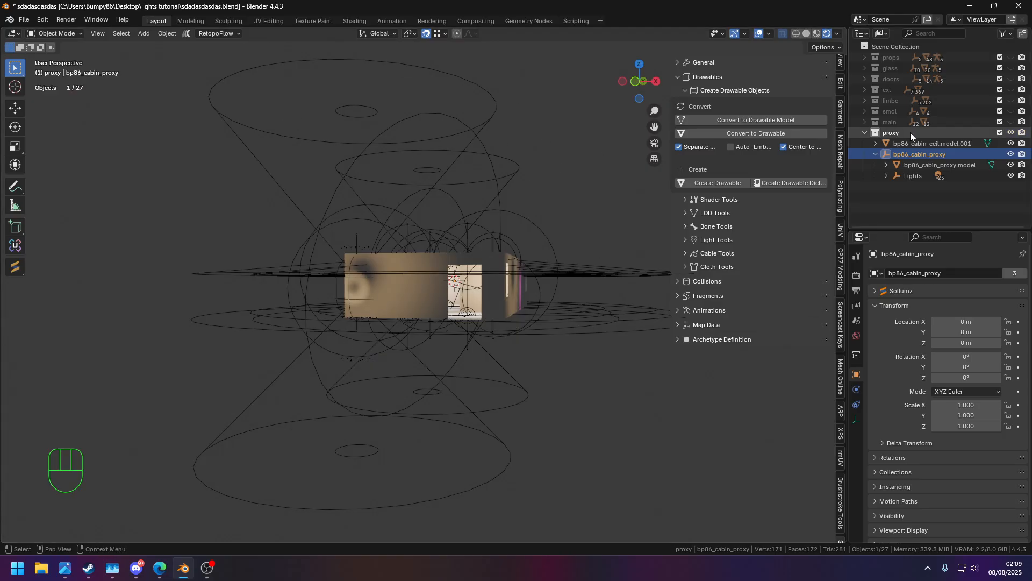
key(g)
right_click(540, 79)
scroll(554, 149, up, 7)
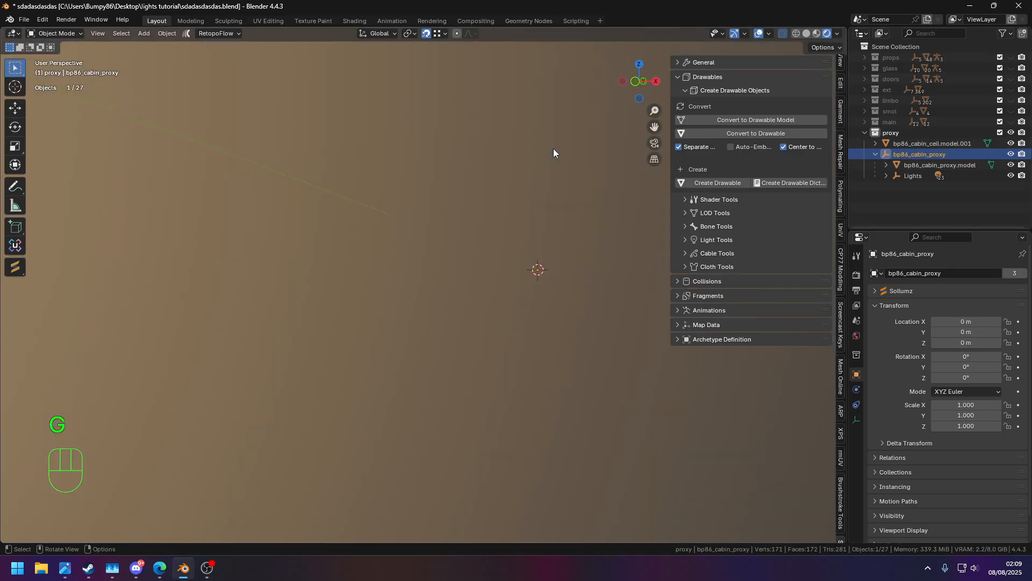
Hide bp86_cabin_ceil.model.001 and export the selected bp86_cabin_proxy as CodeWalker XML to the export pp2 folder
click(1011, 144)
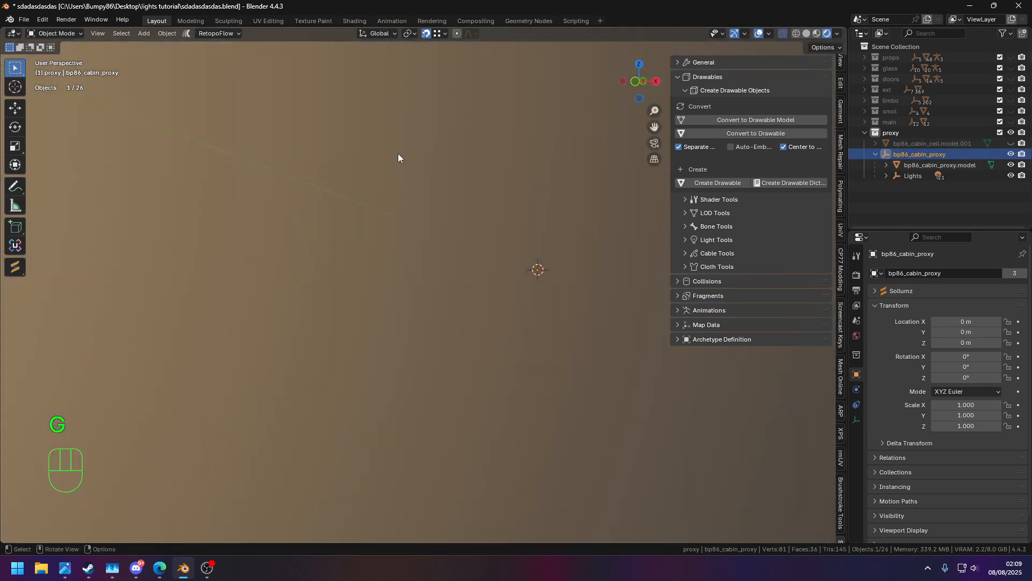
click(679, 339)
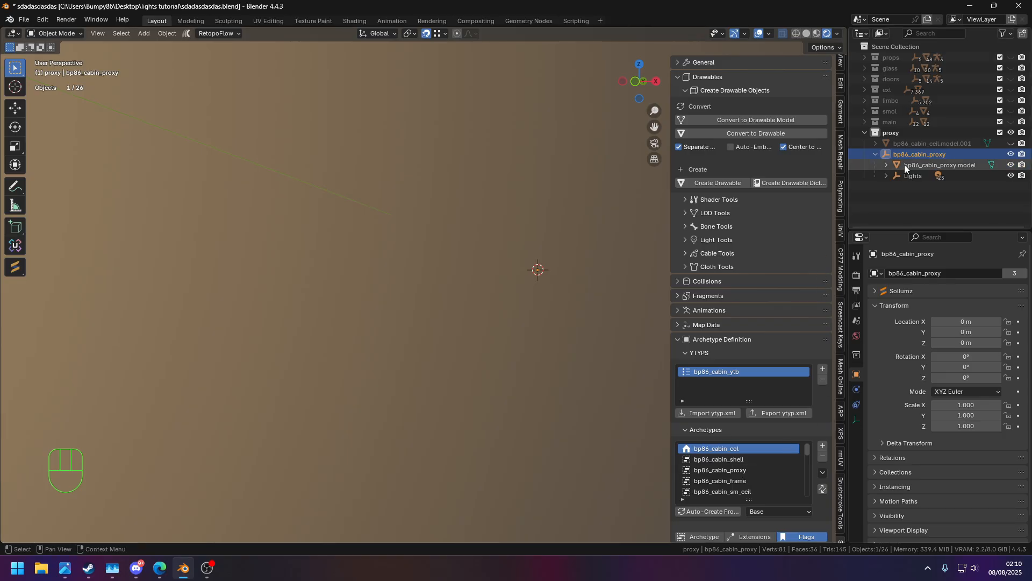
click(675, 77)
click(678, 63)
click(801, 79)
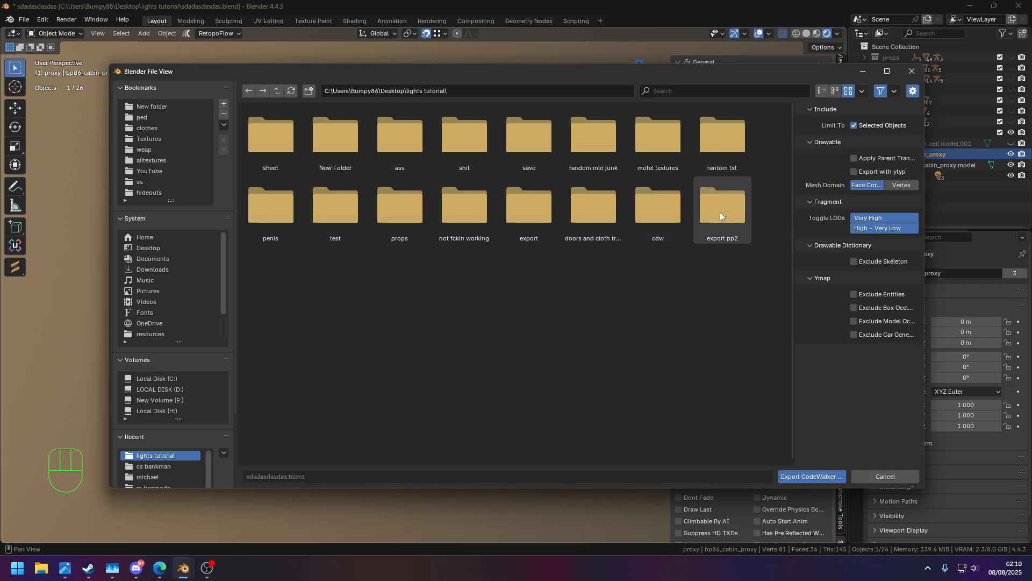
double_click(734, 220)
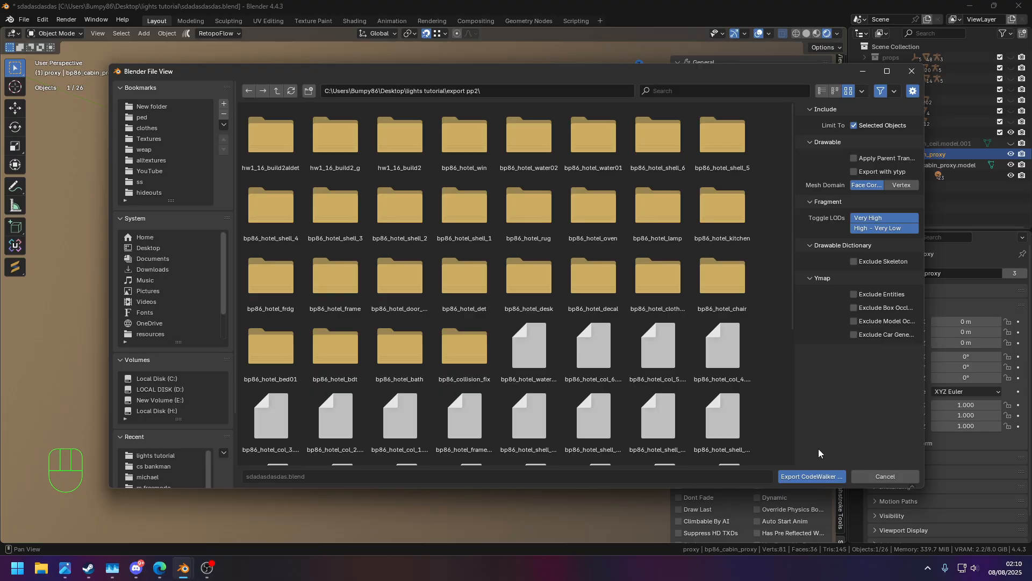
click(816, 479)
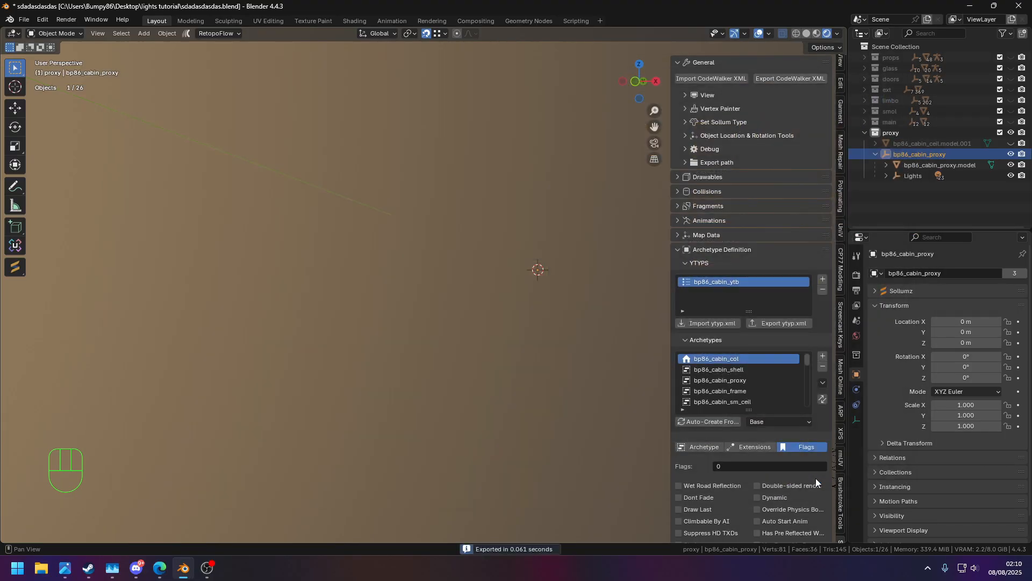
Switch to CodeWalker RPF Explorer, collapse the GTA V tree and move the window clear of the desktop folders
click(972, 6)
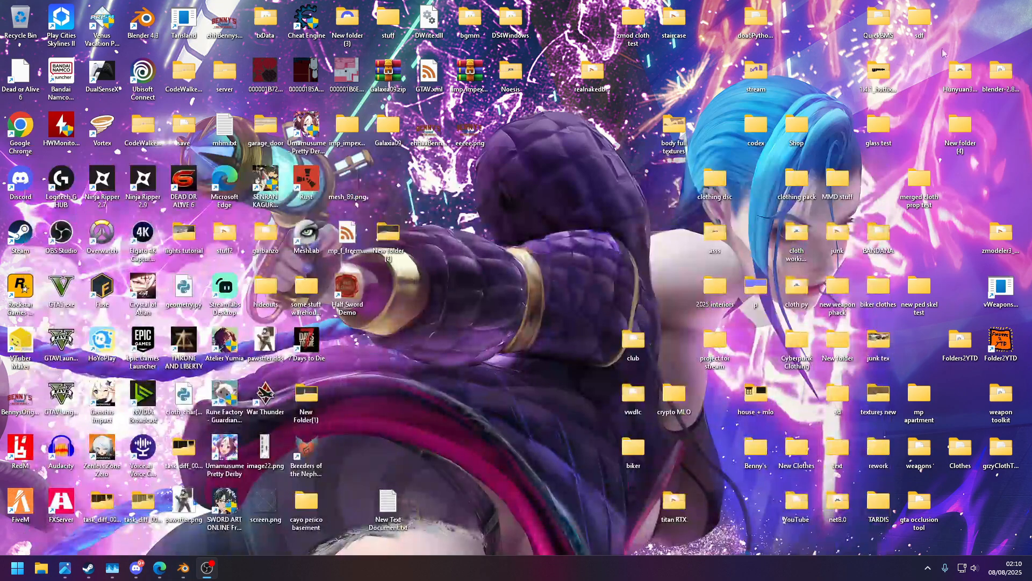
click(15, 572)
click(218, 264)
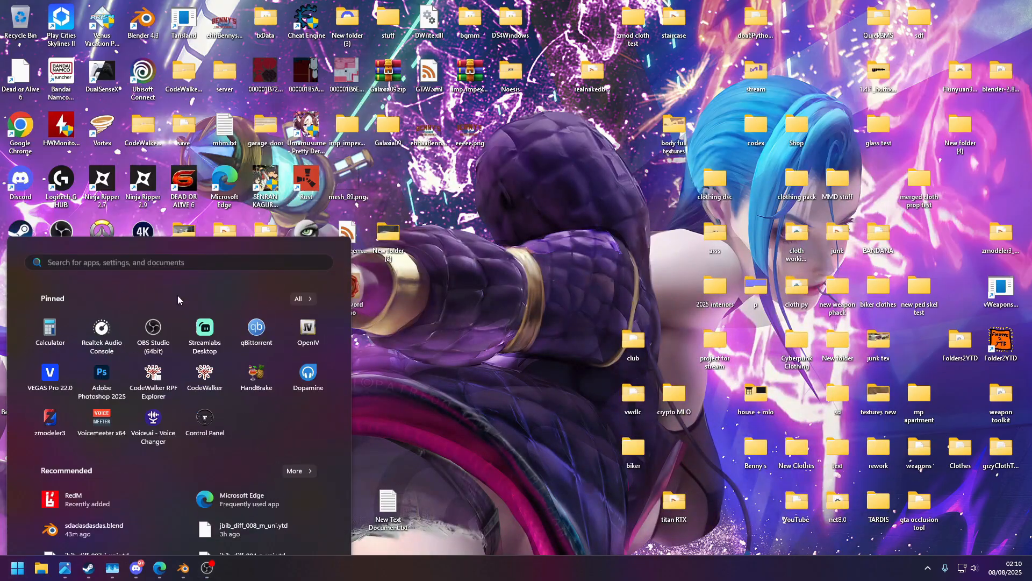
drag(359, 44, 643, 69)
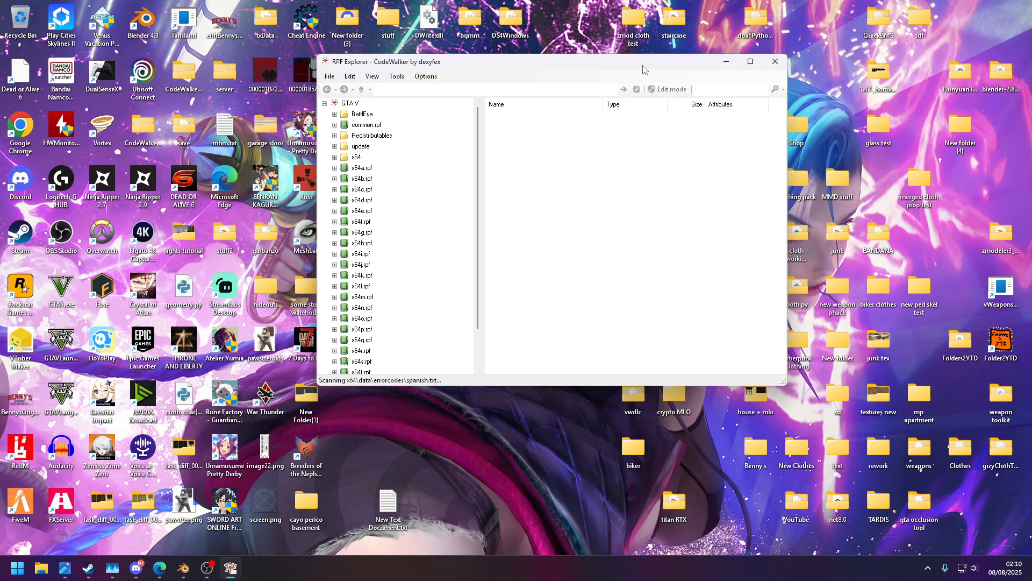
click(324, 103)
drag(527, 67, 316, 70)
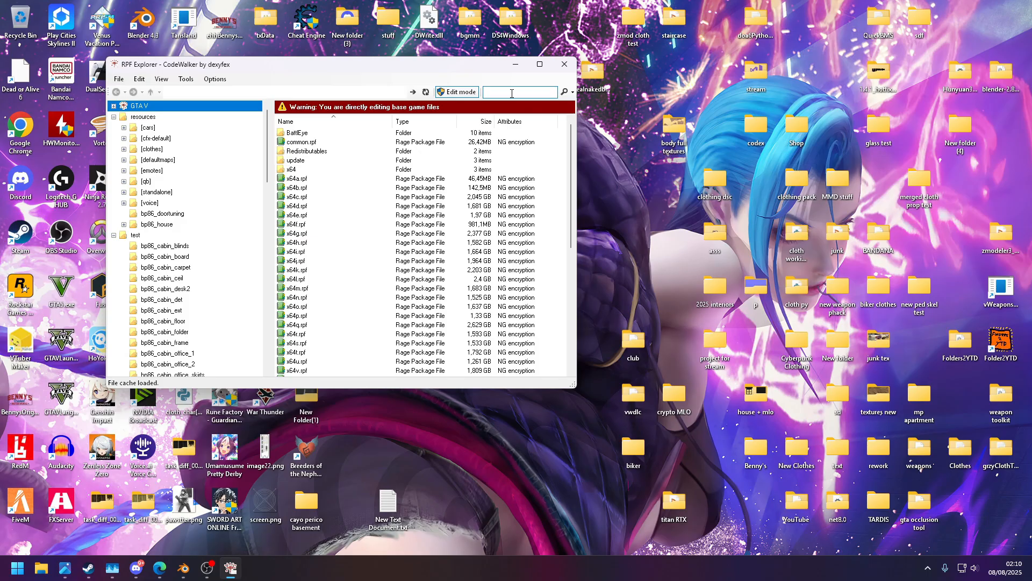
drag(455, 70, 855, 91)
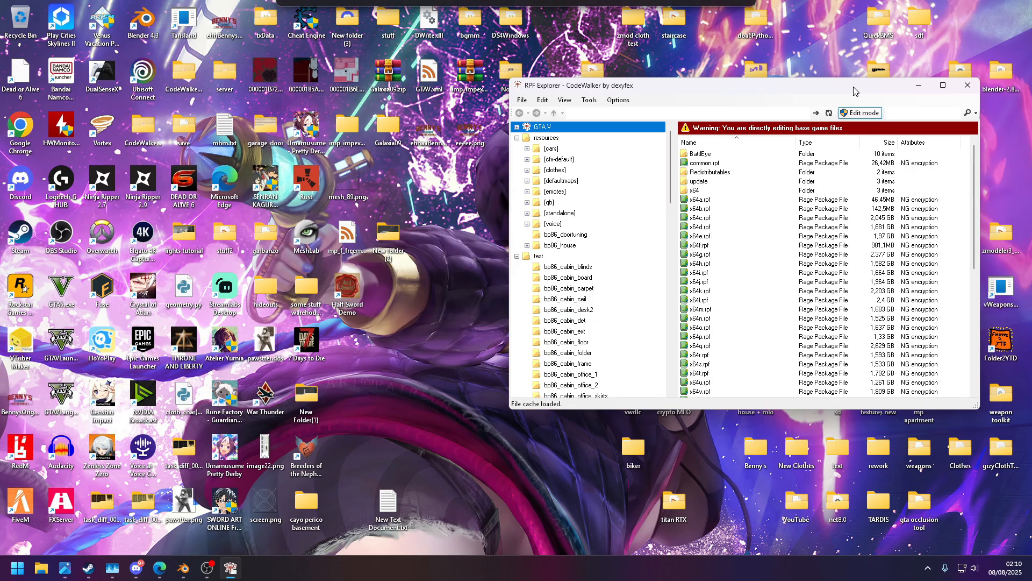
Open the export pp2 folder inside lights tutorial, sort it by date modified and place its window beside RPF Explorer
drag(855, 92, 812, 110)
double_click(184, 237)
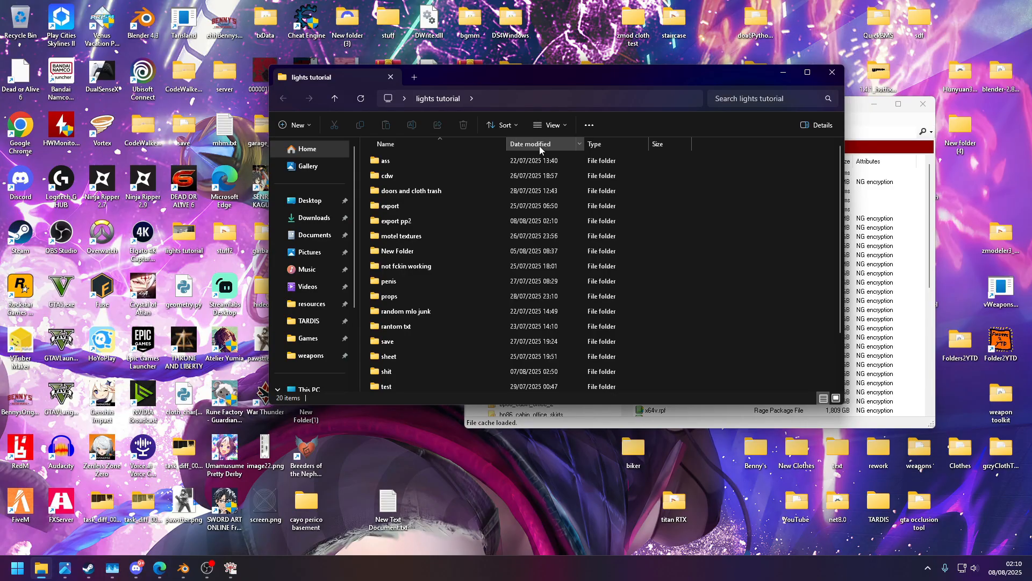
double_click(453, 221)
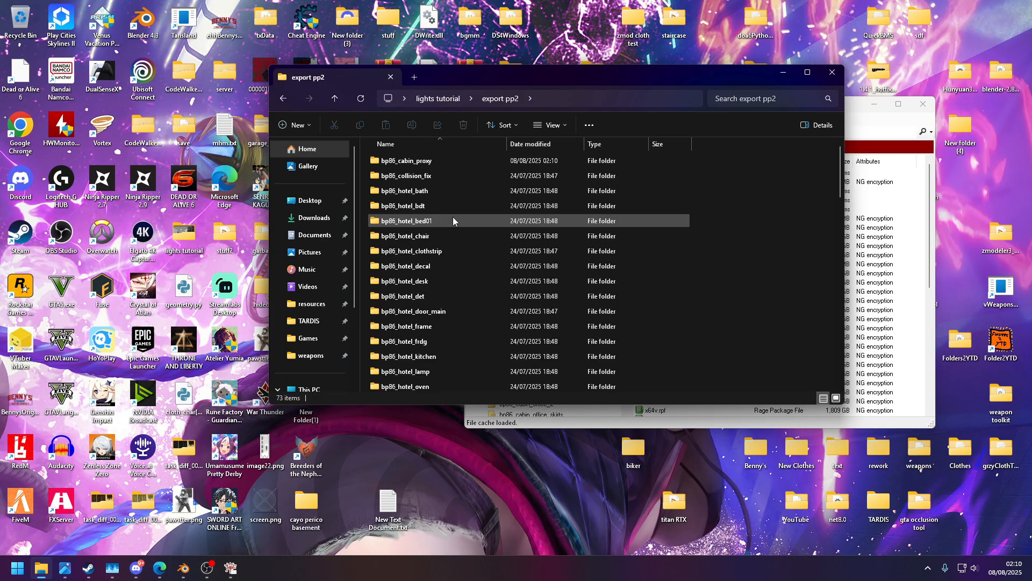
click(533, 144)
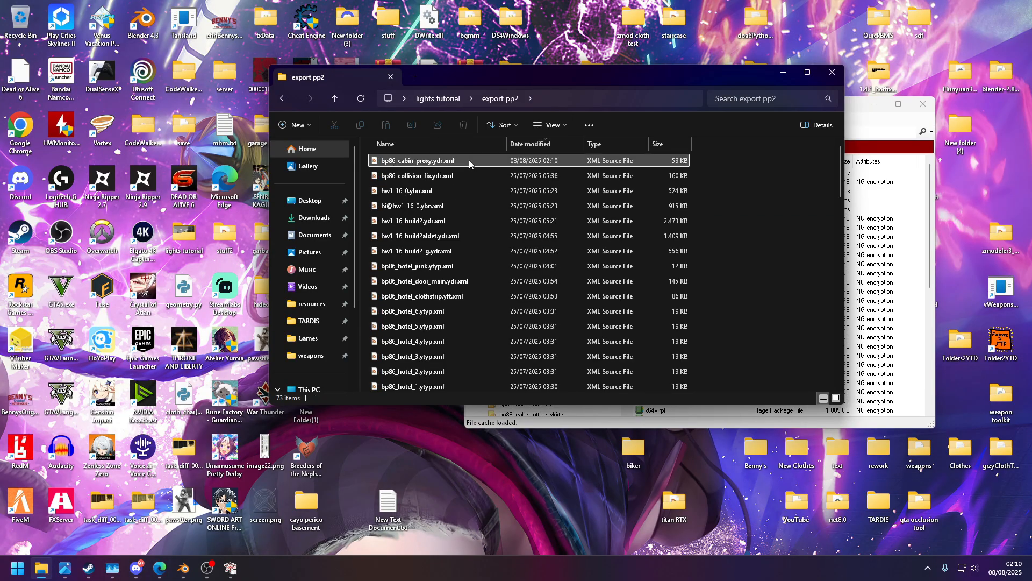
drag(685, 76, 398, 79)
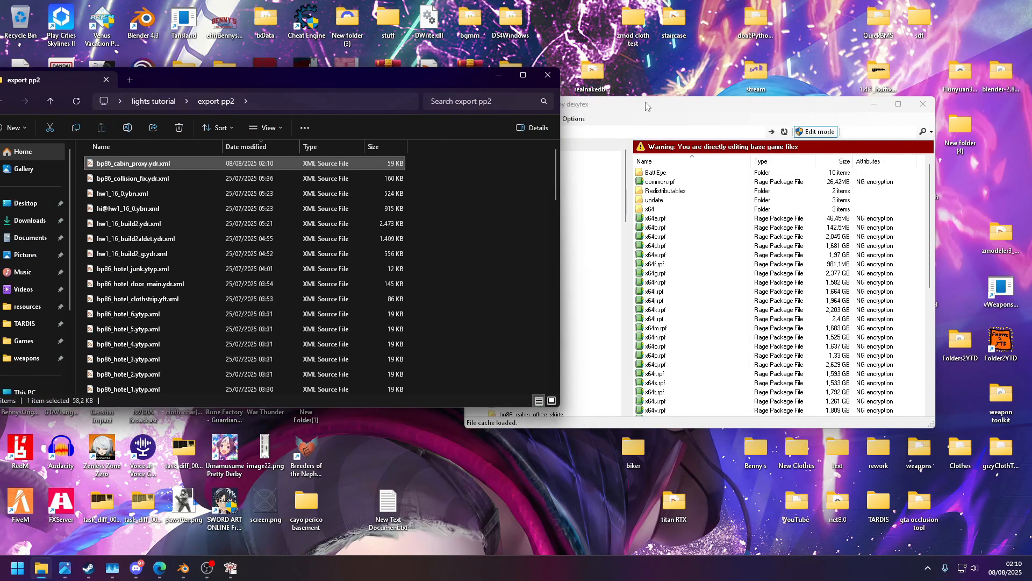
drag(645, 102, 702, 70)
drag(412, 73, 443, 63)
click(644, 76)
Import bp86_cabin_proxy.ydr.xml from the export folder into the bp86_hotel stream folder under [defaultmaps]
click(529, 113)
click(530, 113)
click(530, 124)
click(529, 124)
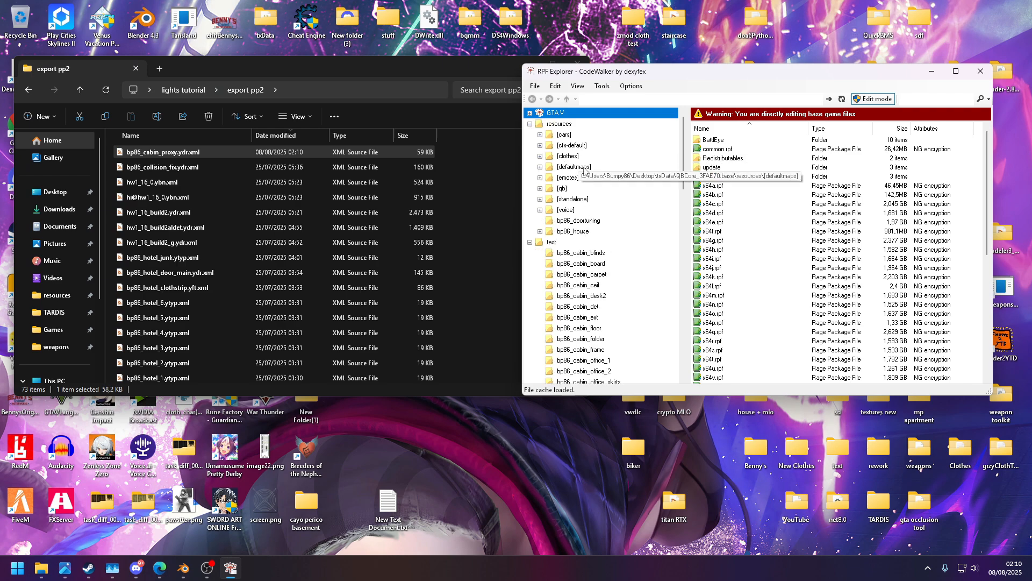
click(583, 166)
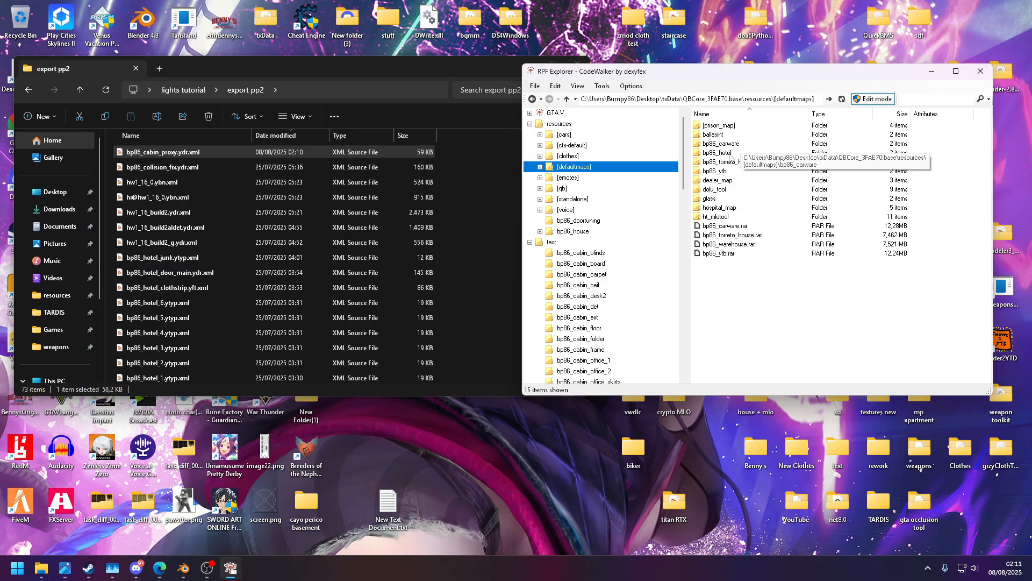
double_click(730, 154)
double_click(729, 126)
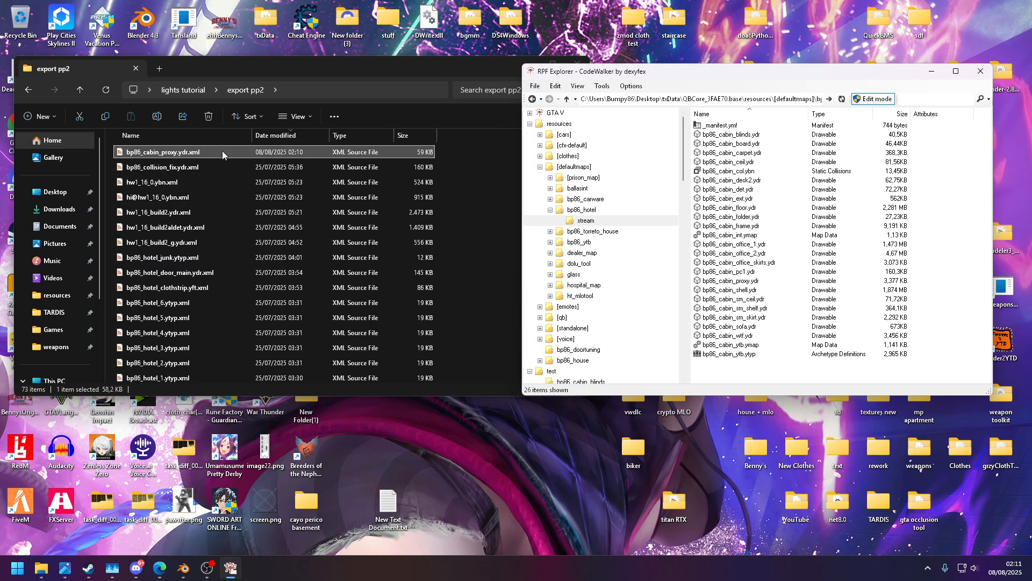
click(122, 155)
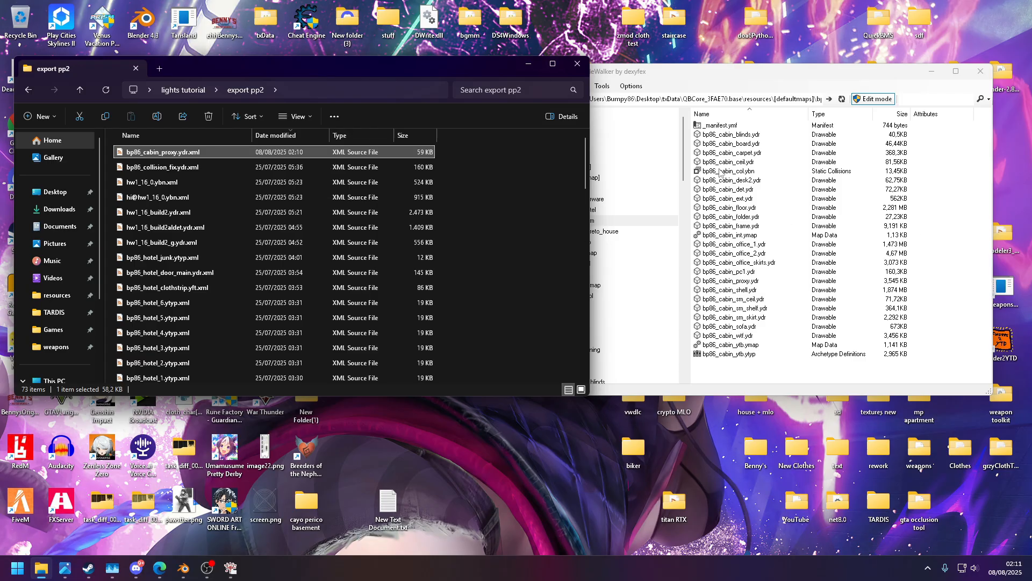
Preview the imported bp86_cabin_proxy.ydr from another angle and close the viewer
click(760, 274)
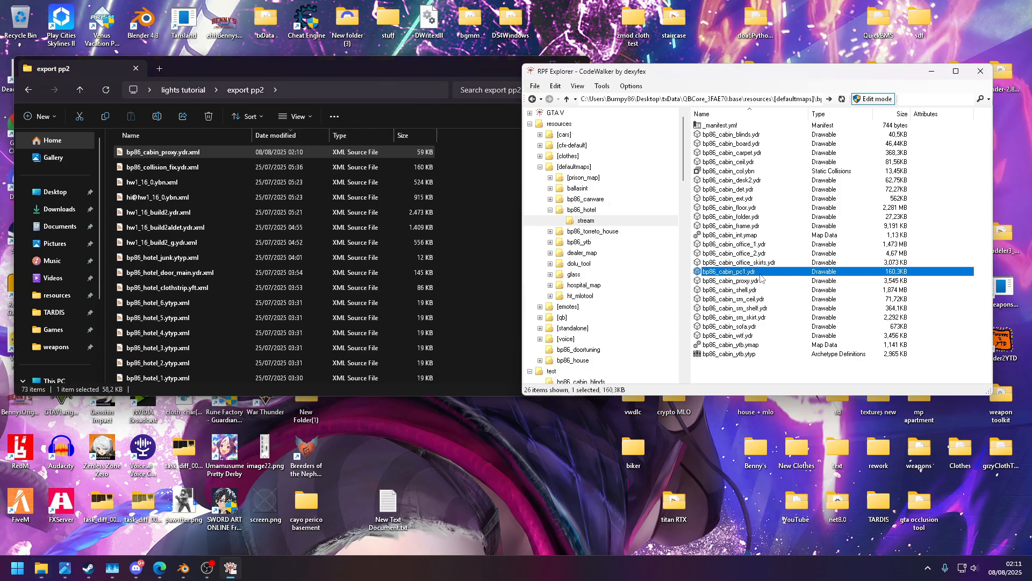
click(743, 281)
double_click(735, 280)
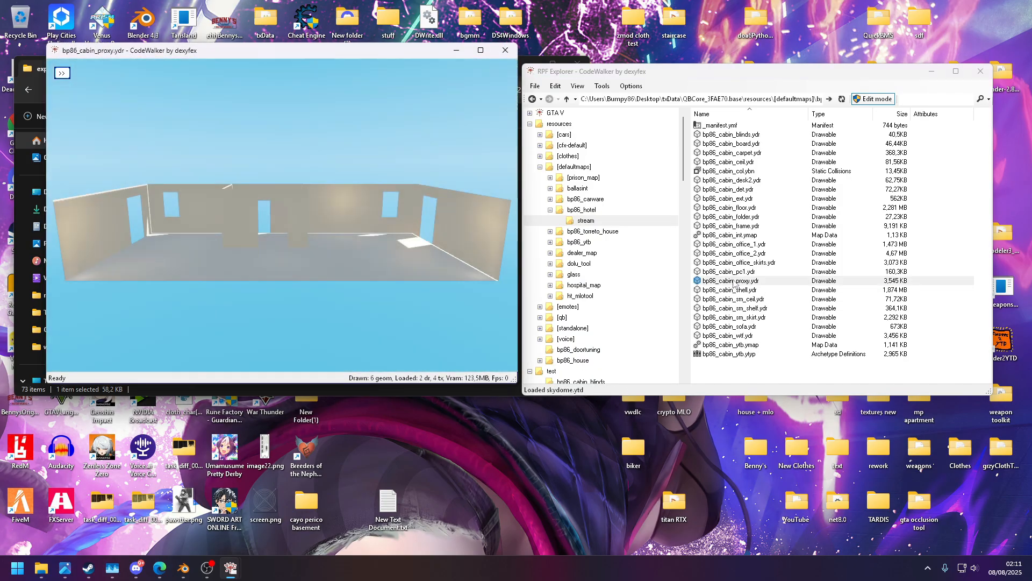
drag(293, 151, 447, 183)
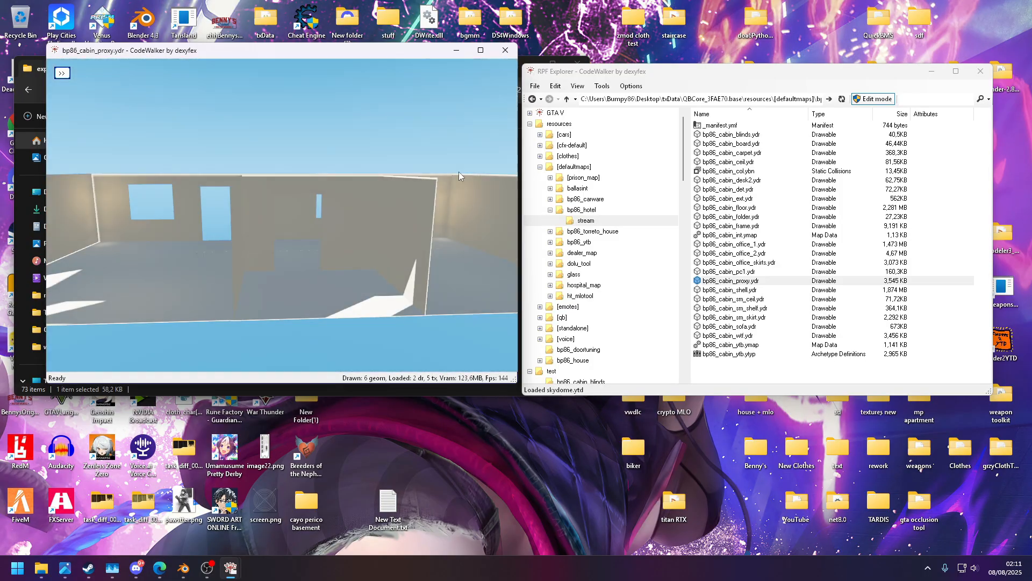
click(506, 50)
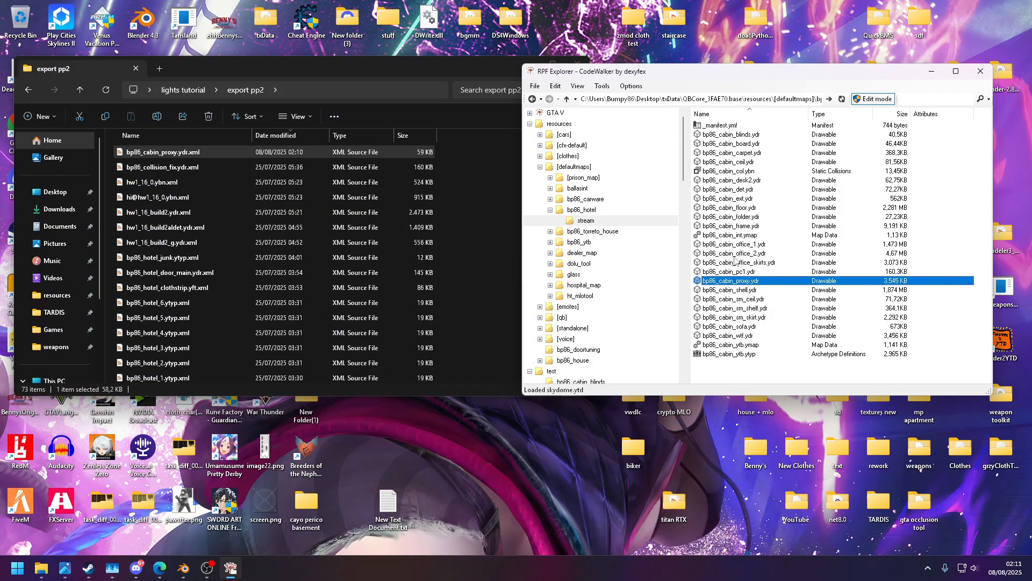
Reopen bp86_cabin_proxy.ydr and inspect its interior lighting against a night sky from outside and close up
click(741, 285)
double_click(741, 285)
drag(408, 215, 227, 262)
scroll(260, 160, down, 6)
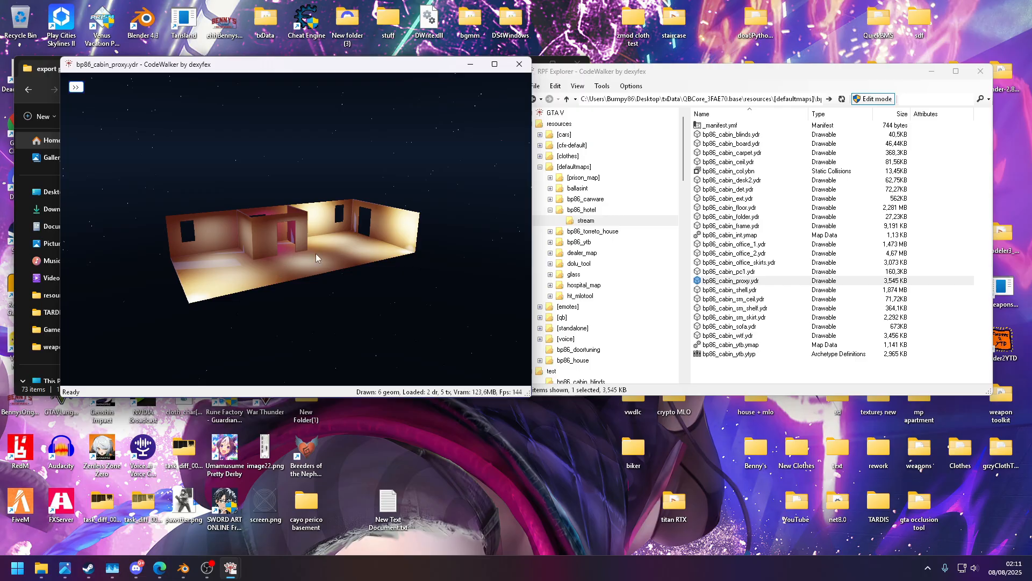
drag(295, 262, 322, 262)
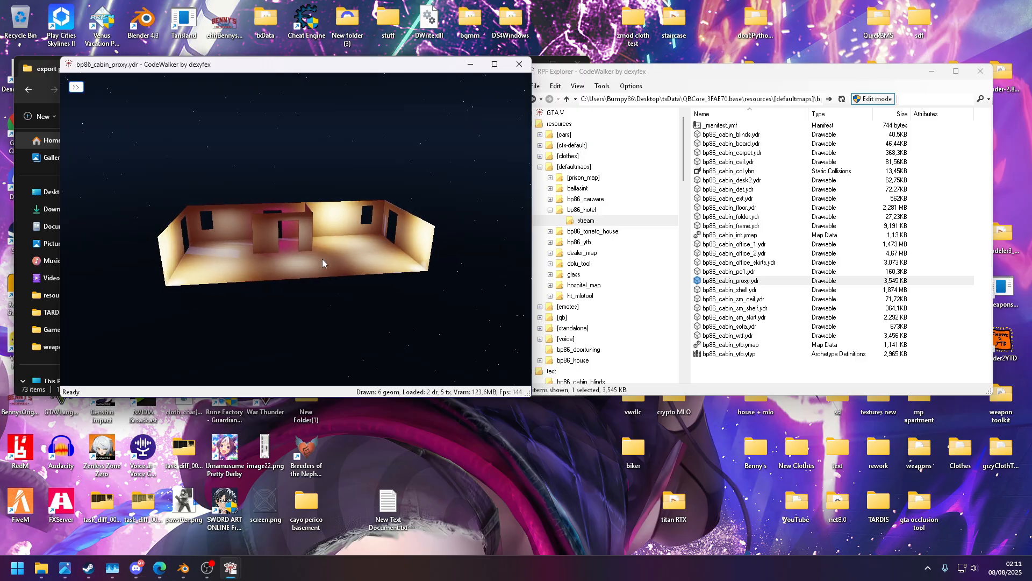
drag(372, 209, 717, 176)
scroll(360, 195, up, 4)
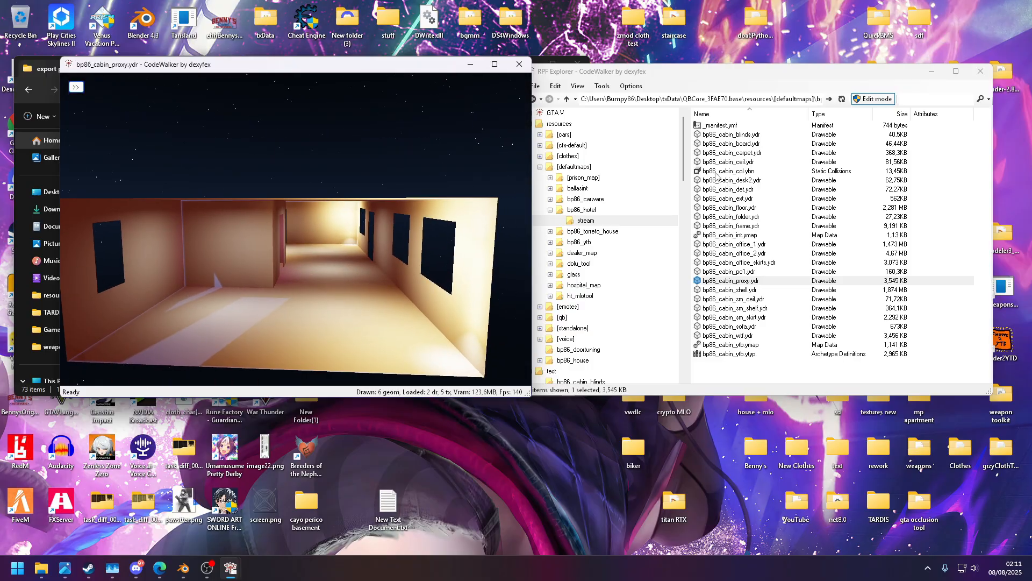
click(520, 66)
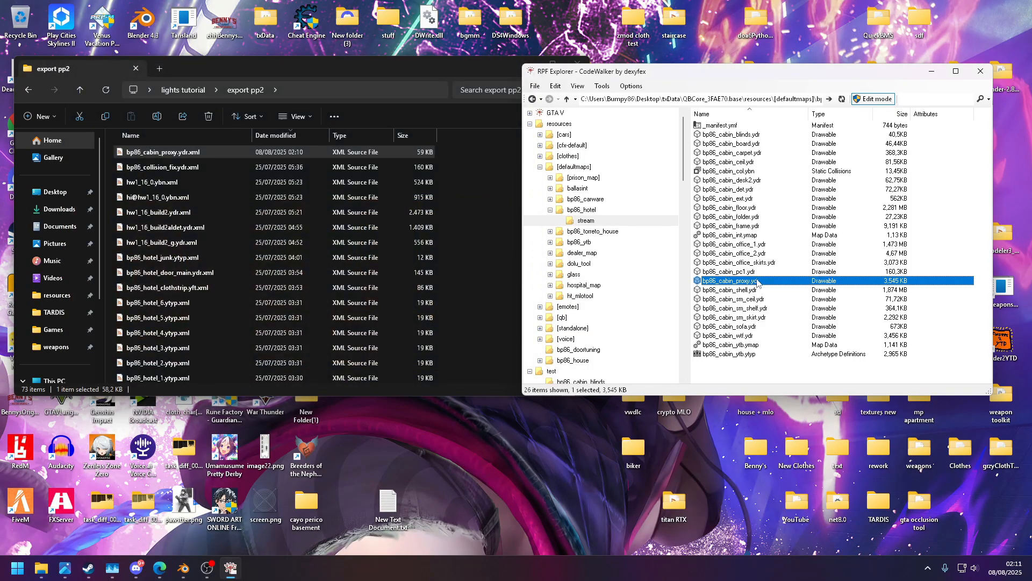
Move RPF Explorer over the export folder window and minimize it
drag(777, 73, 668, 70)
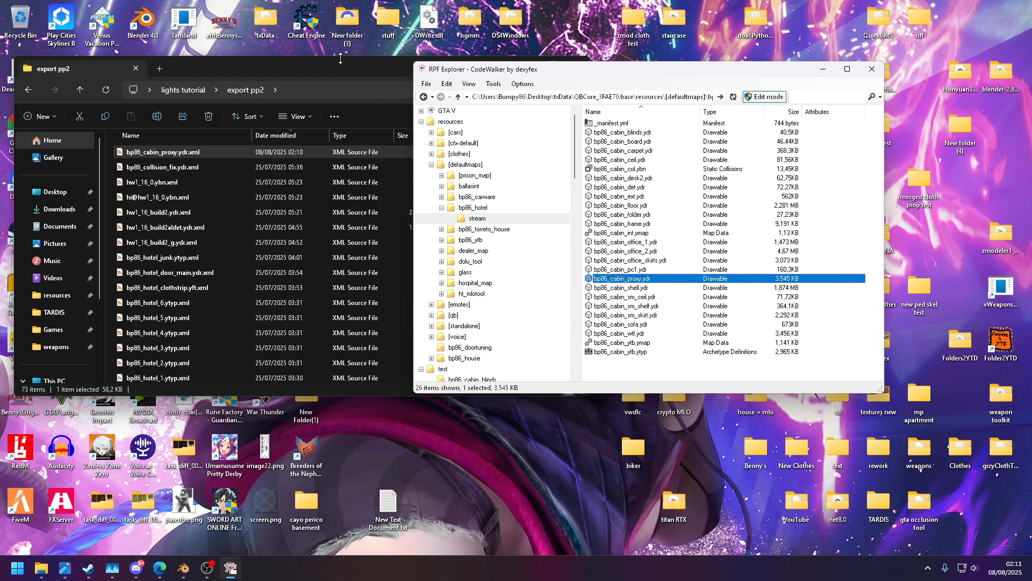
click(340, 58)
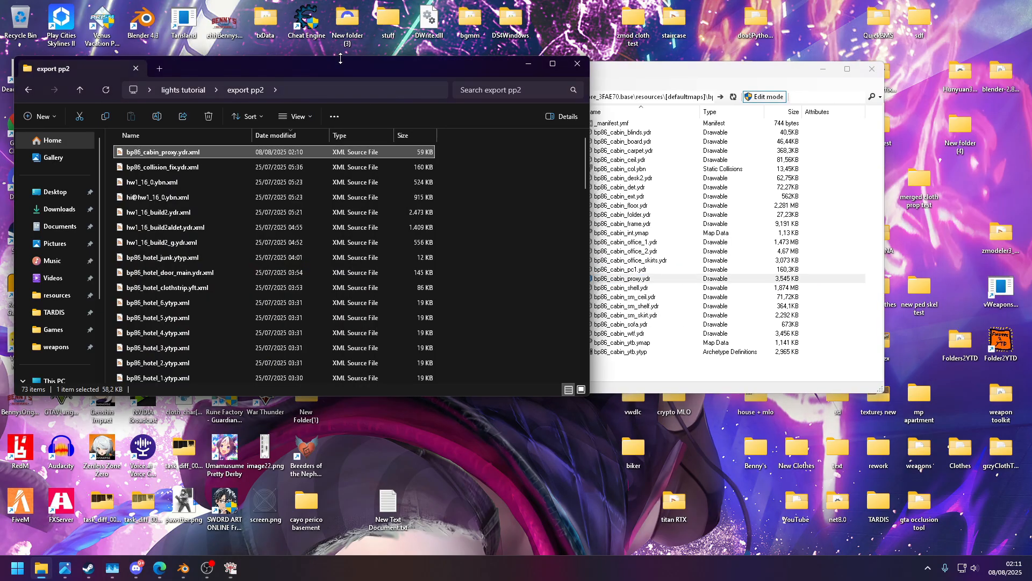
click(614, 70)
click(831, 71)
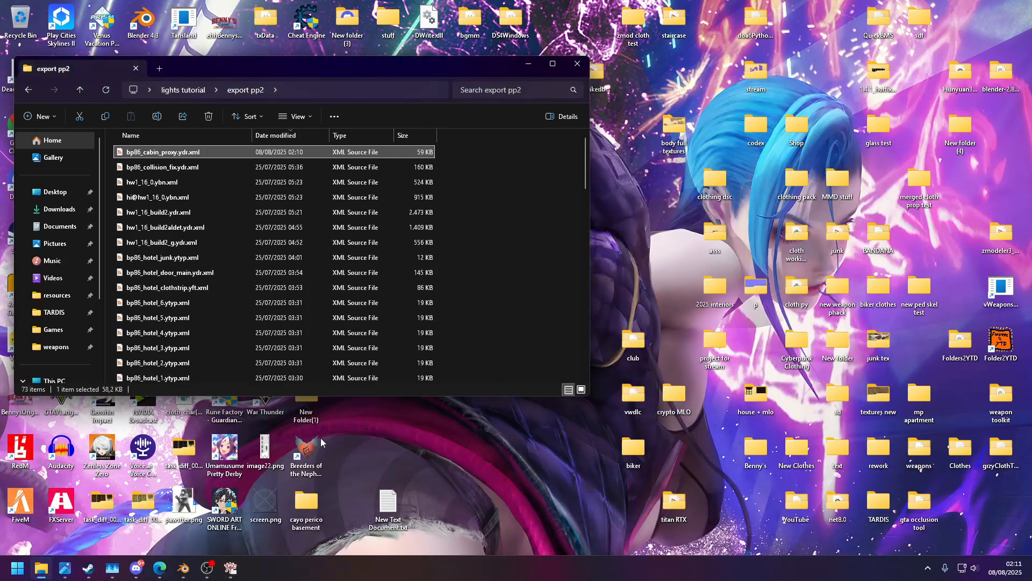
click(514, 431)
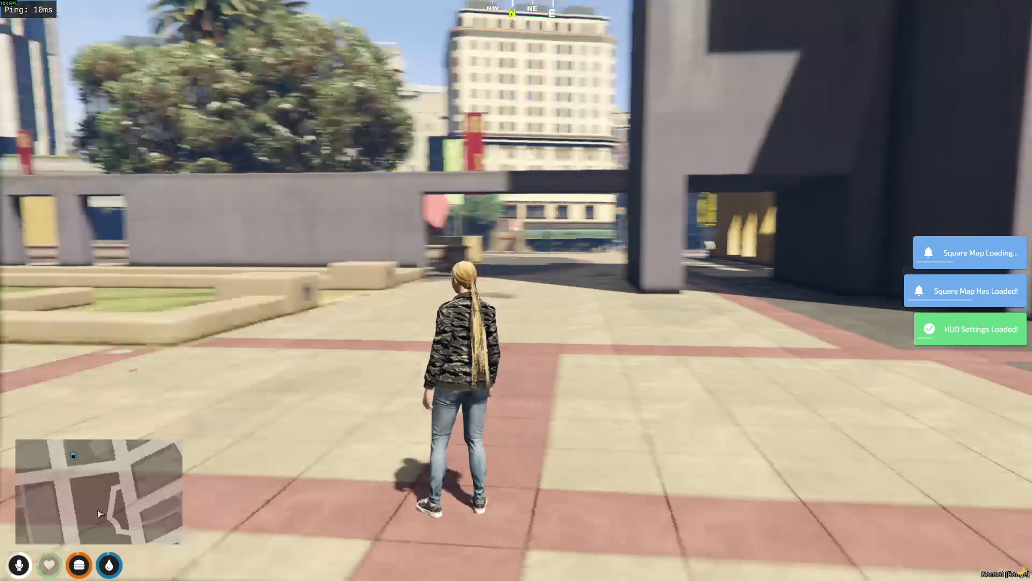
In the running FiveM session, examine the city map west of Legion Square and return to the game
key(w)
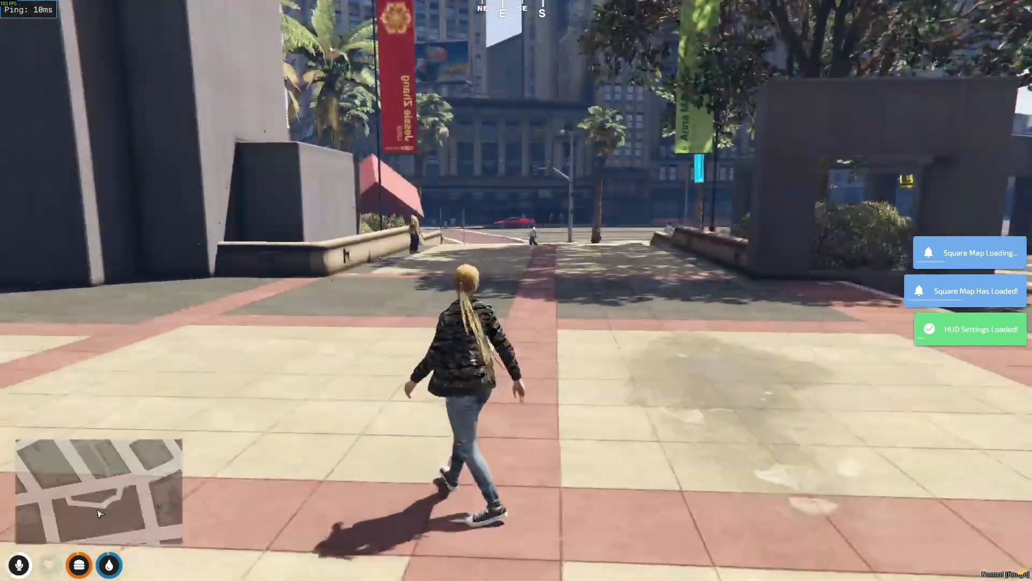
key(d)
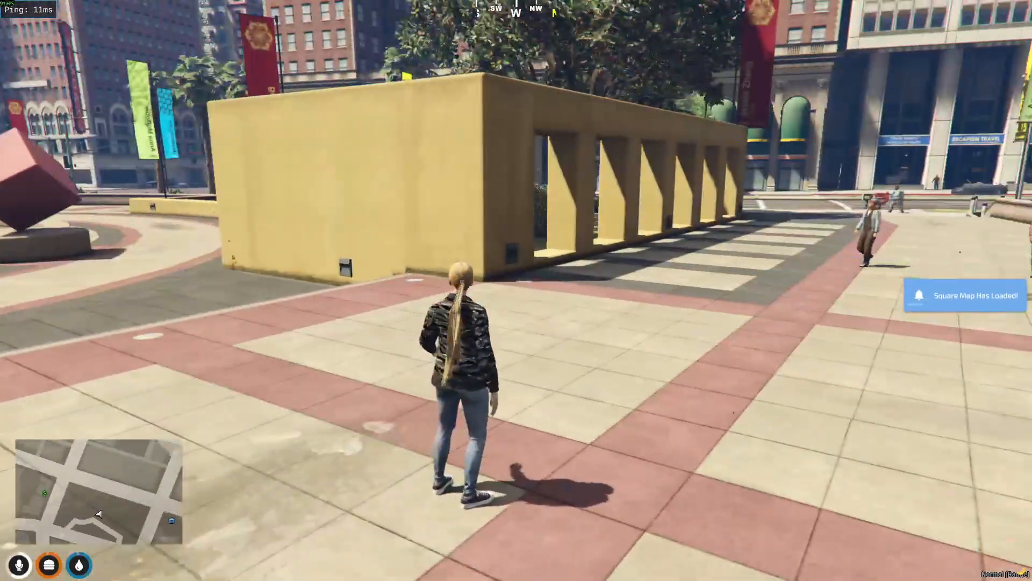
key(Escape)
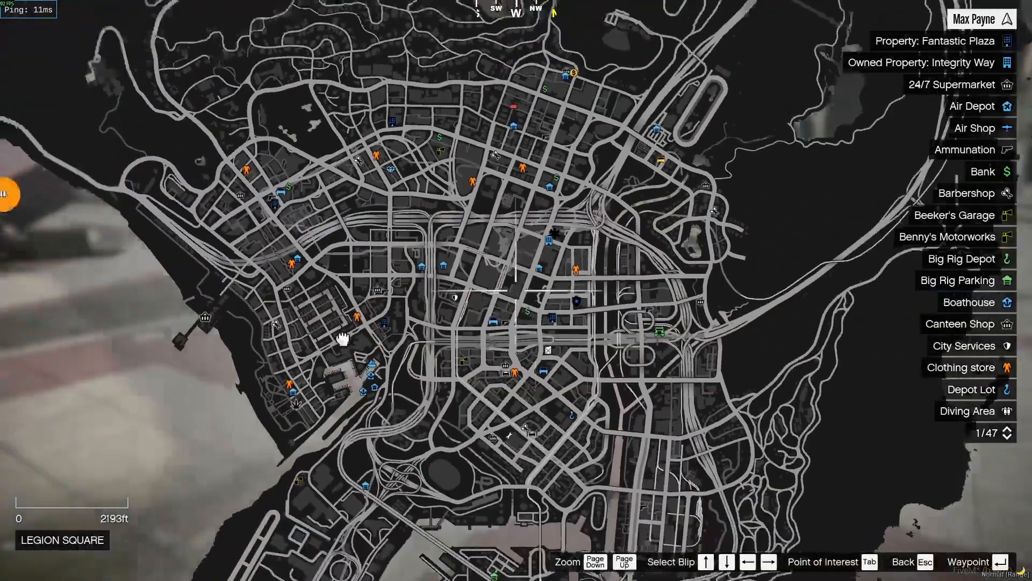
drag(343, 339, 456, 353)
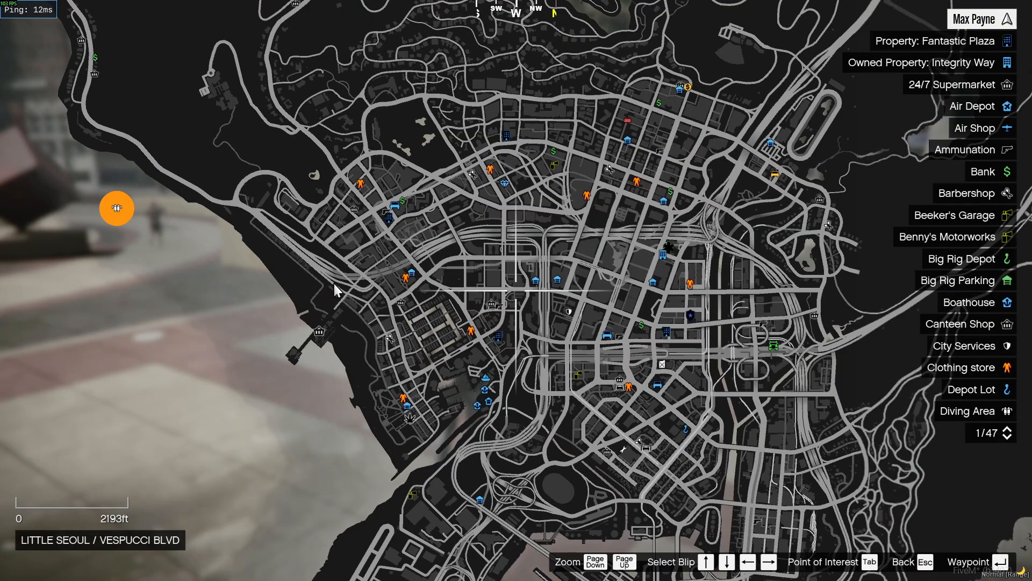
key(Escape)
key(Escape)
key(w)
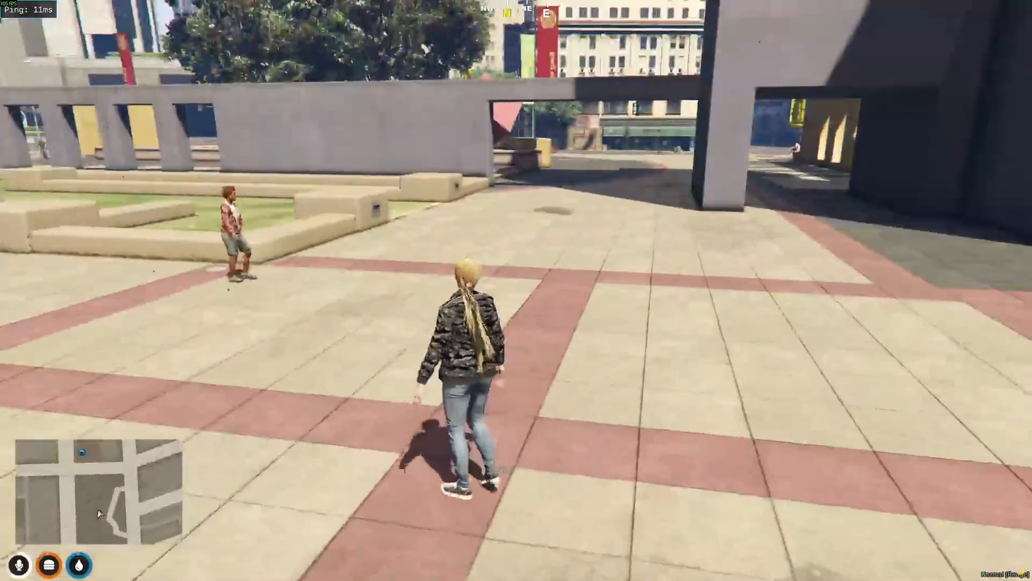
Spawn a vehicle with the chat command /car sultan and enter the /max command
text(t)
text(/)
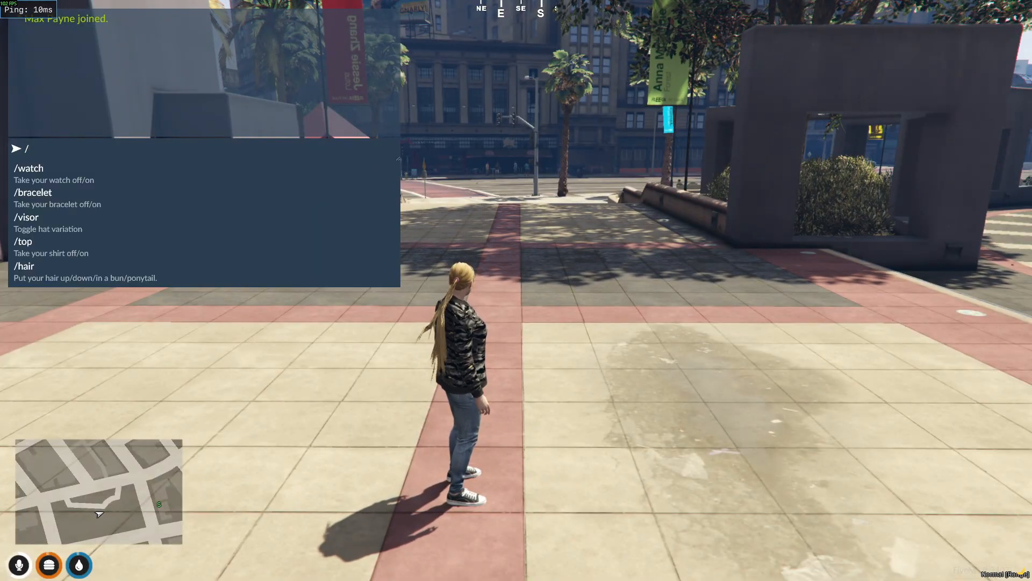
text(car )
text(sultan)
key(Return)
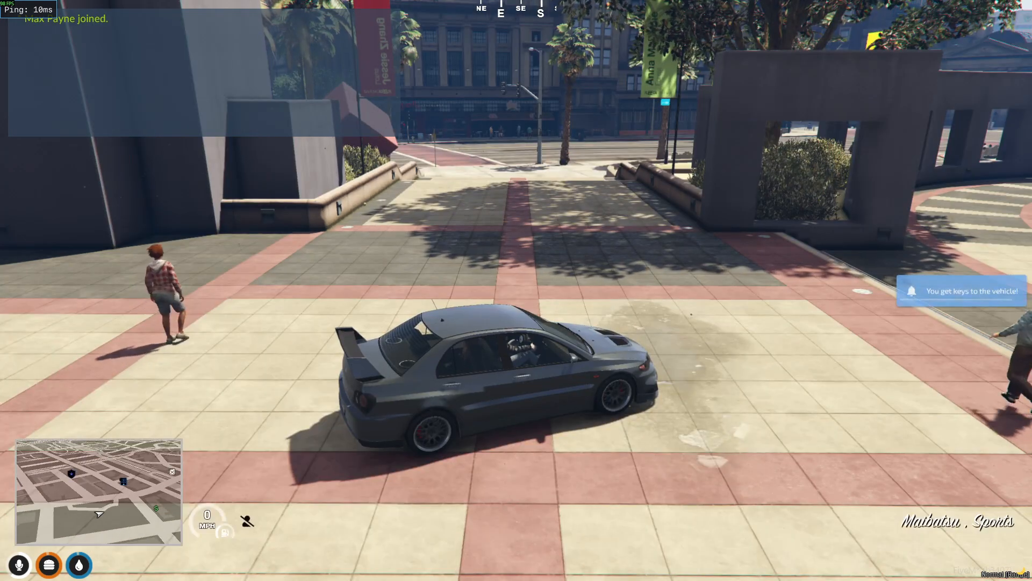
text(/max)
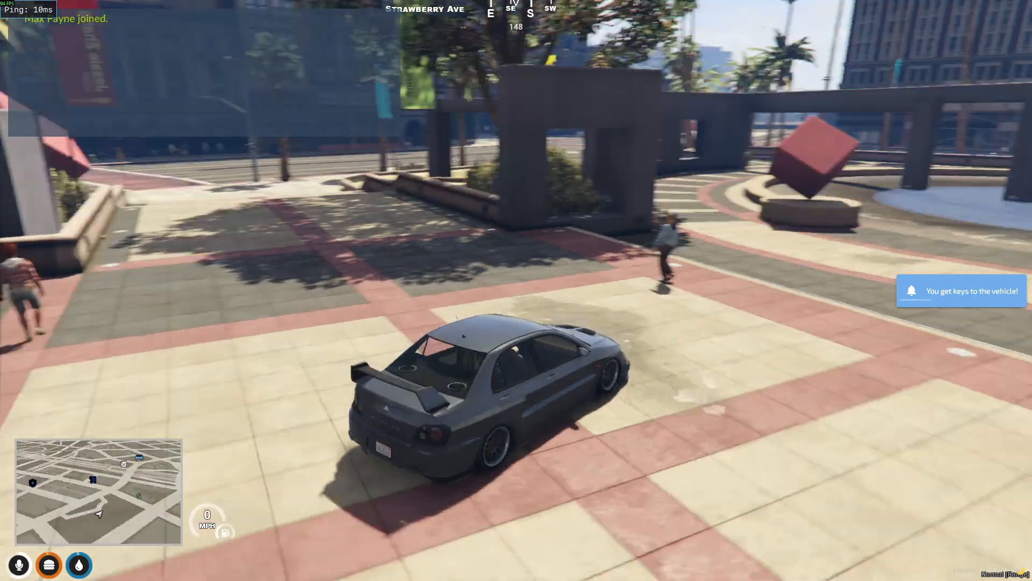
Drive from the Legion Square plaza onto Vespucci Blvd and head west through the La Puerta Fwy underpass
text(wdwa)
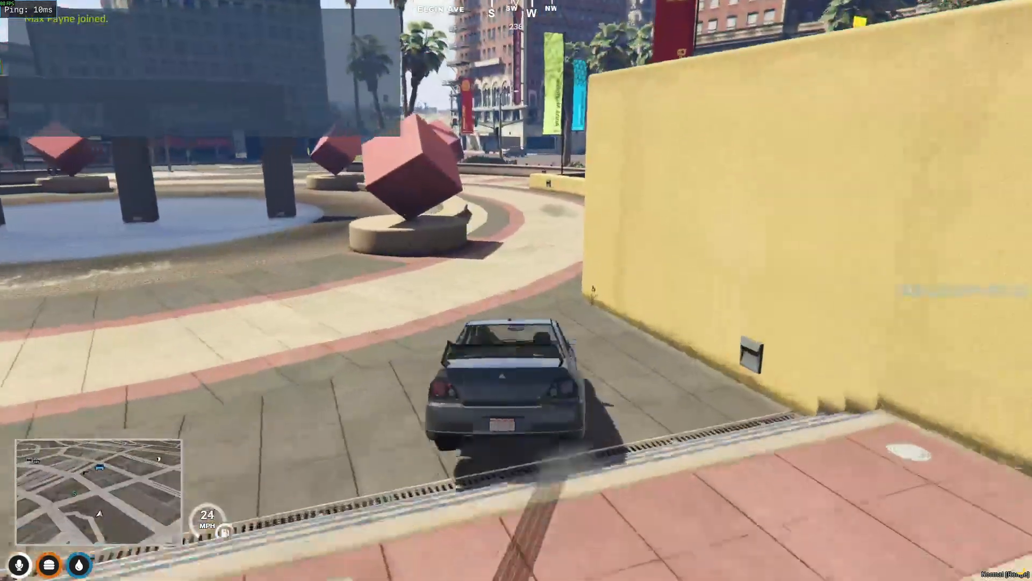
text(wa)
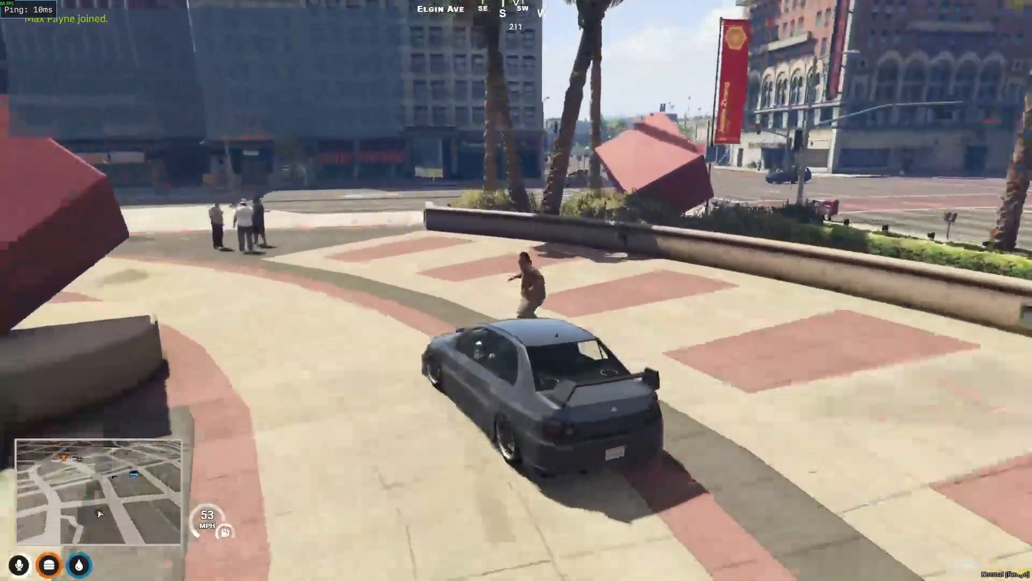
text(dwd)
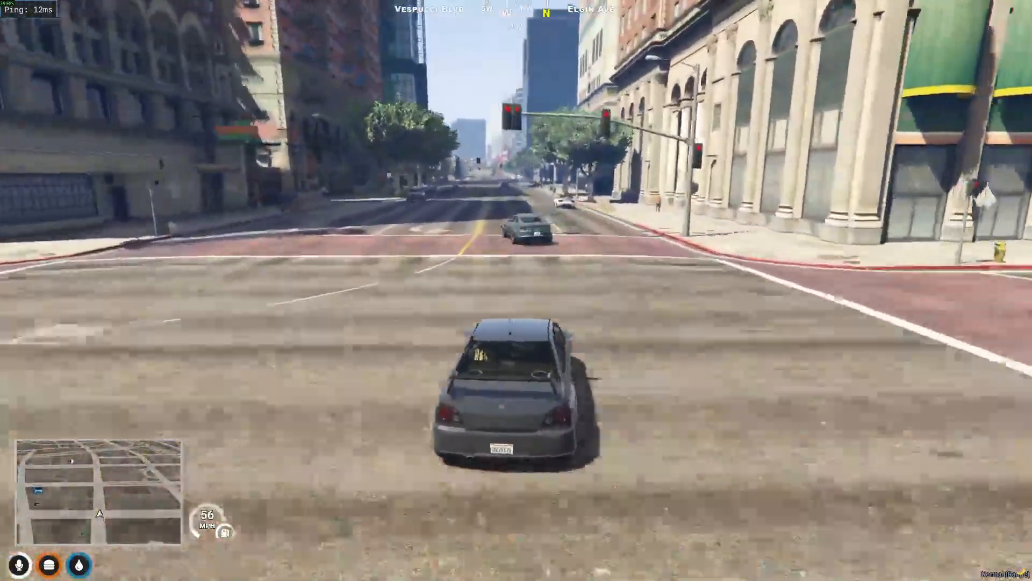
text(wd)
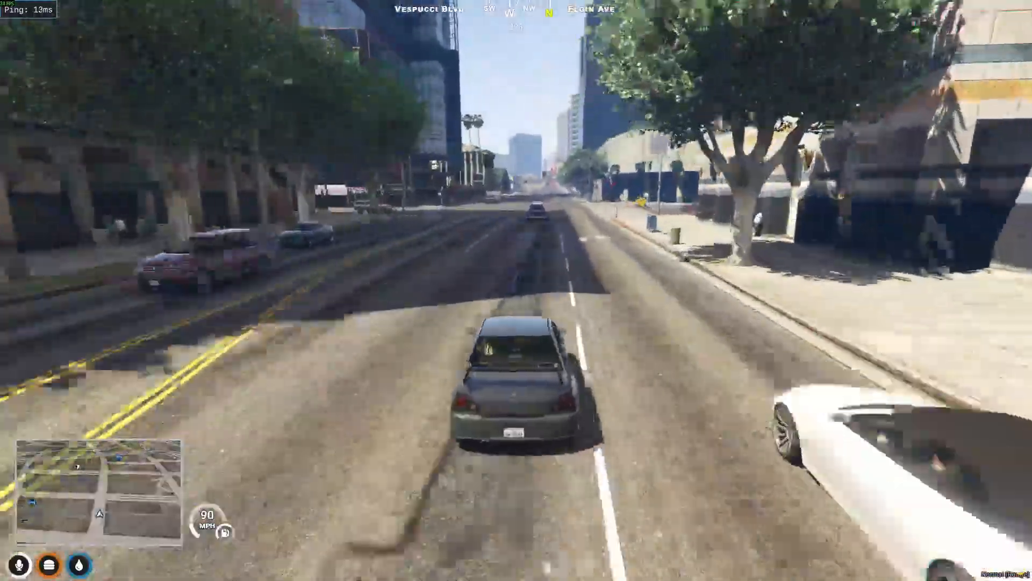
text(ww)
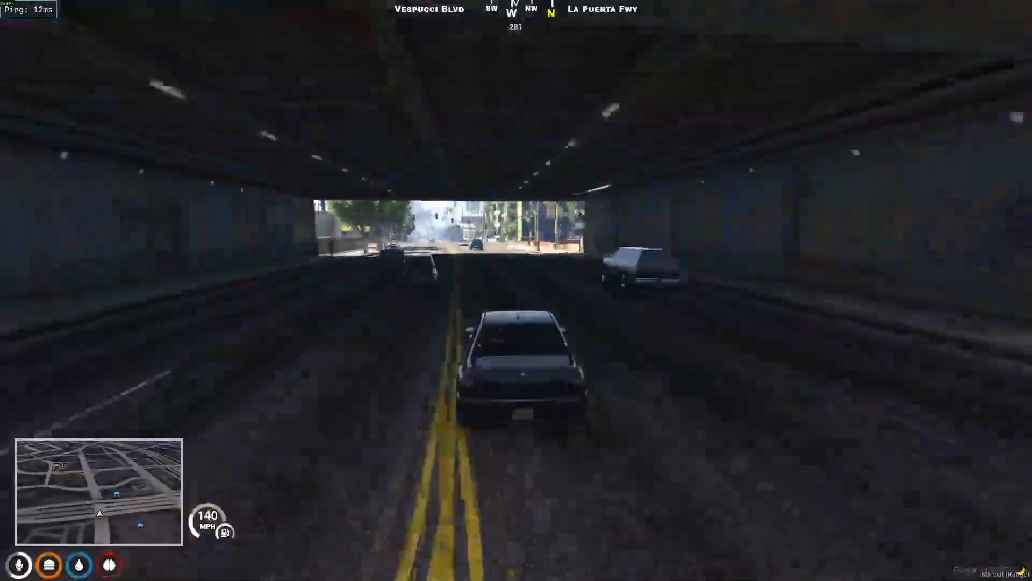
key(w)
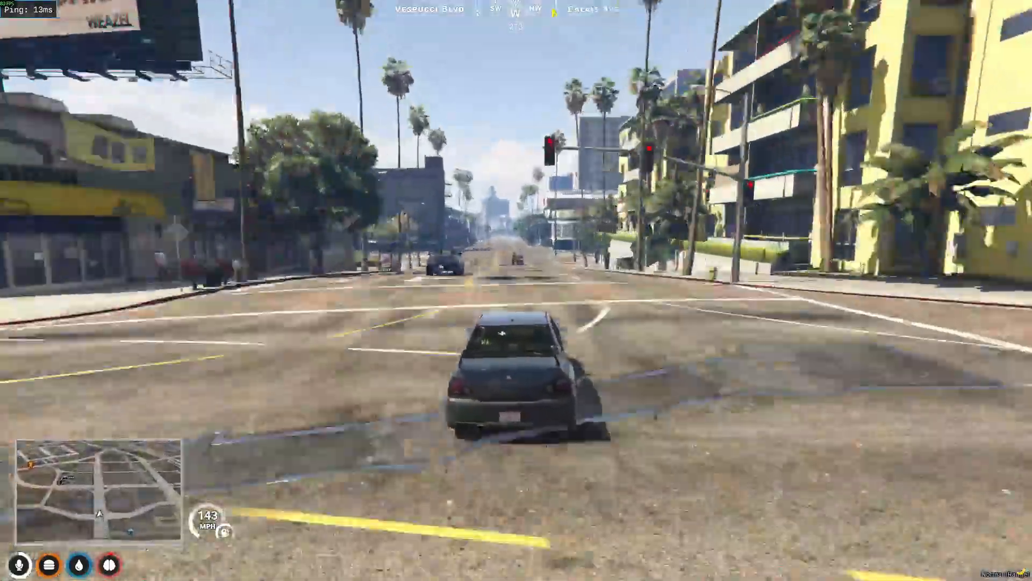
Continue west along Vespucci Blvd and bear northwest onto South Rockford Dr at San Andreas Ave
key(w)
key(a)
key(d)
key(w)
key(w)
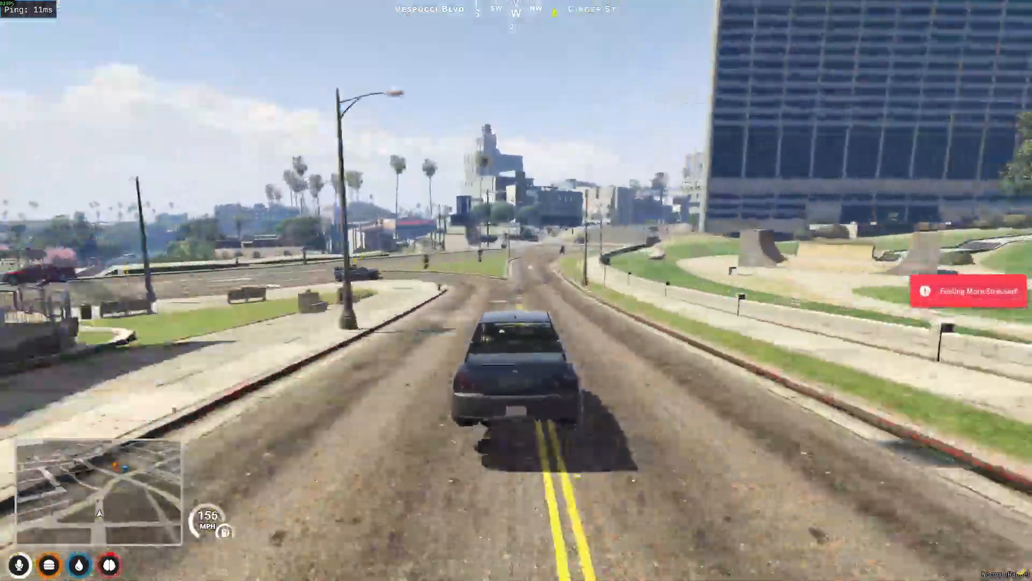
key(w)
key(d)
key(s)
key(s)
key(w)
key(d)
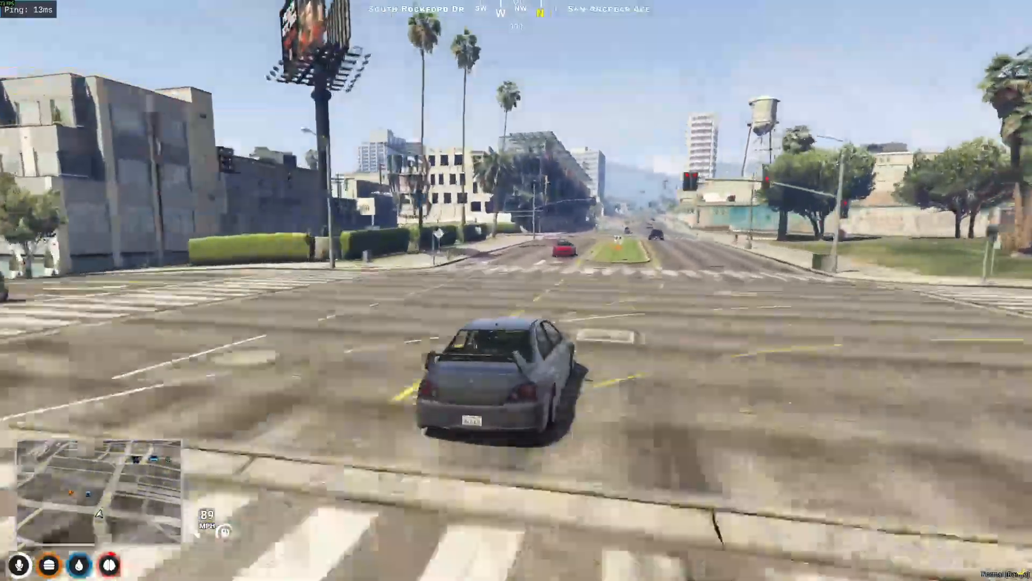
Follow North Rockford Dr past the Del Perro Fwy crossing and turn left onto Marathon Ave
key(w)
key(a)
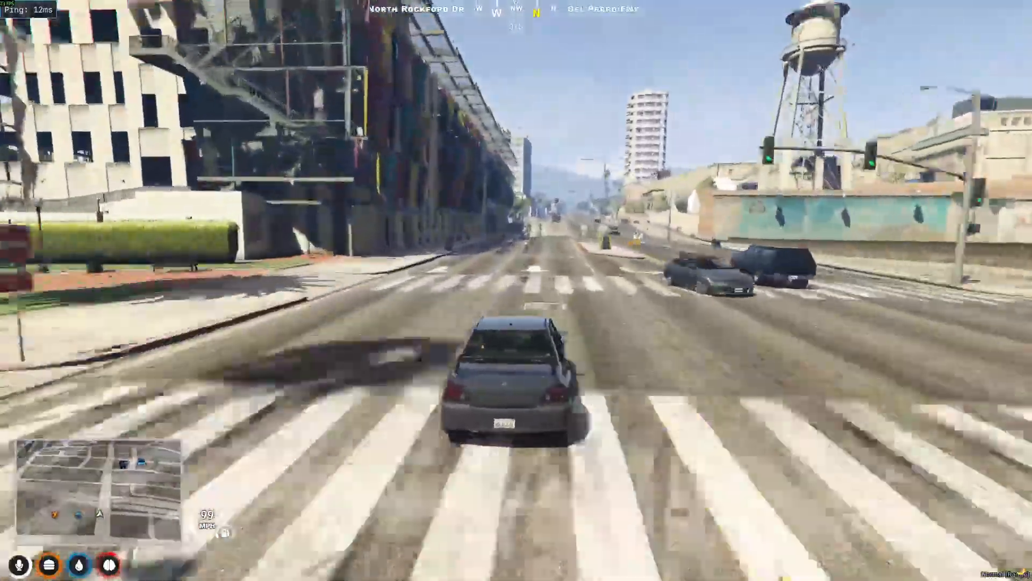
key(w)
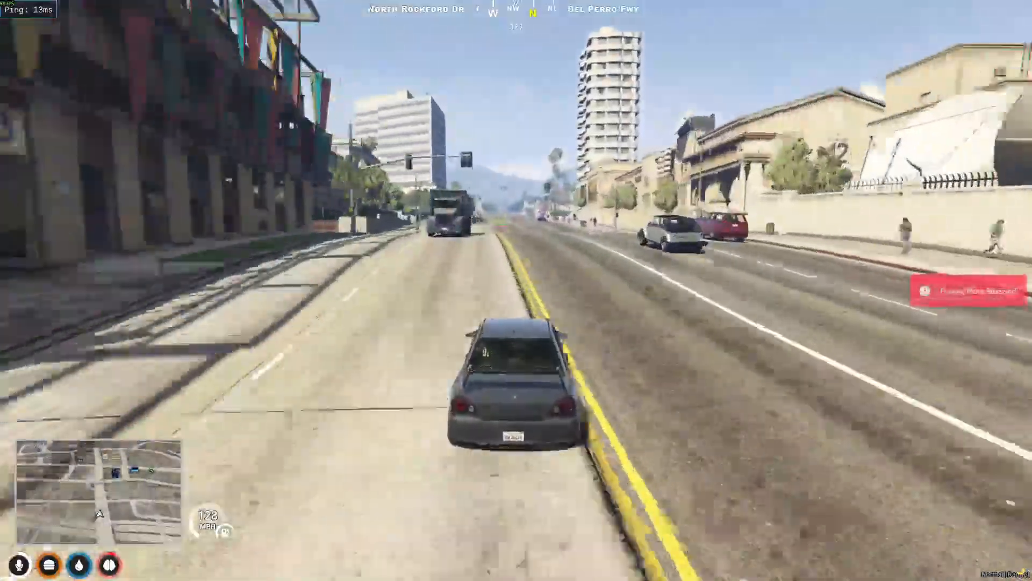
key(s)
key(a)
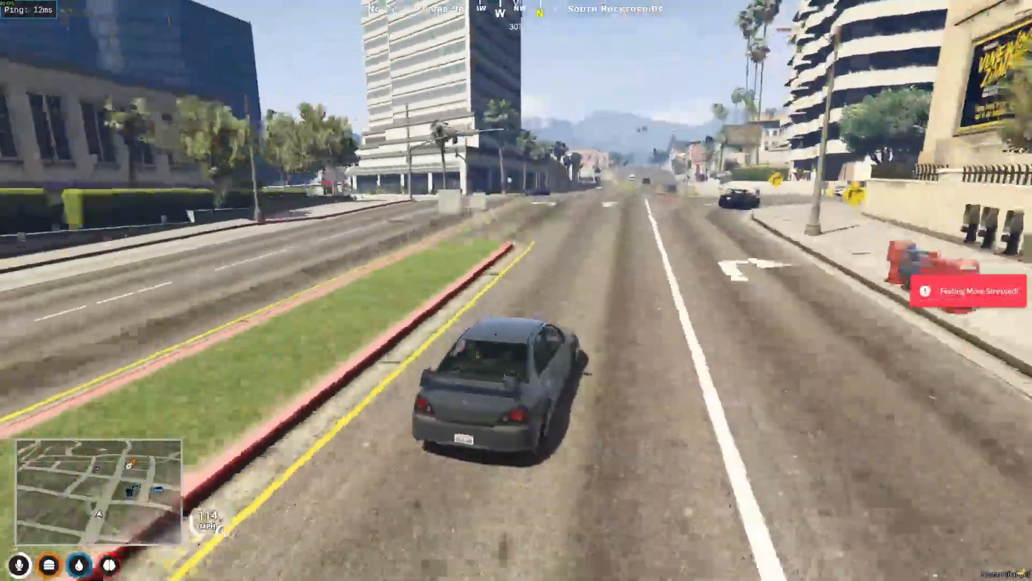
key(a)
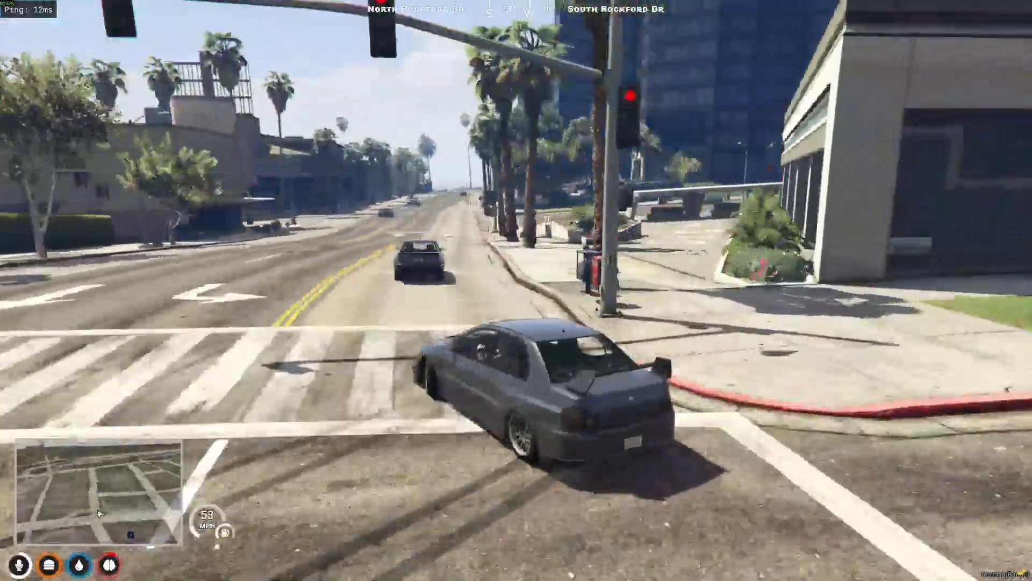
key(a)
key(w)
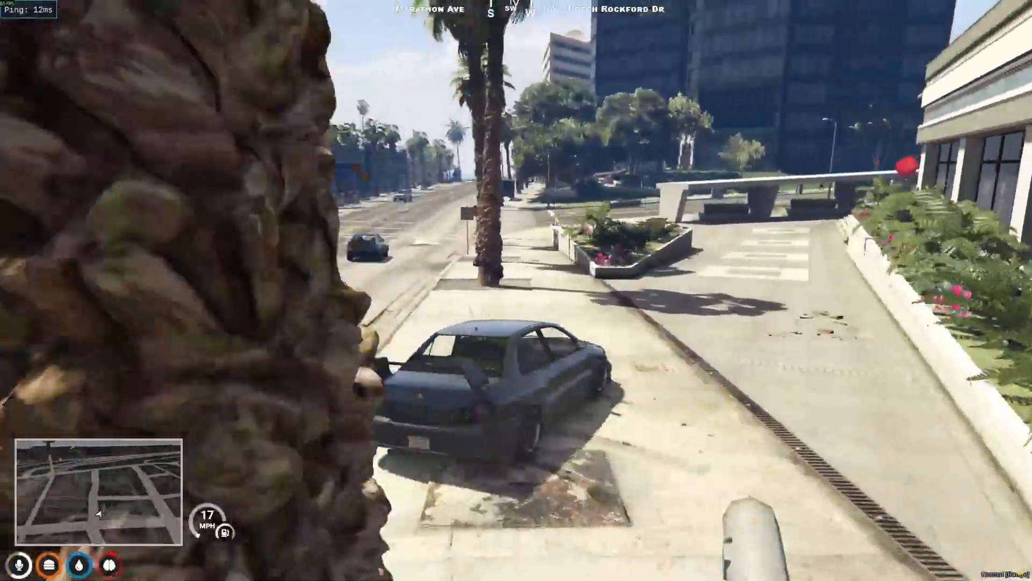
Drive southwest along Marathon Ave to its coastal end and turn right onto the seafront road
key(w)
key(d)
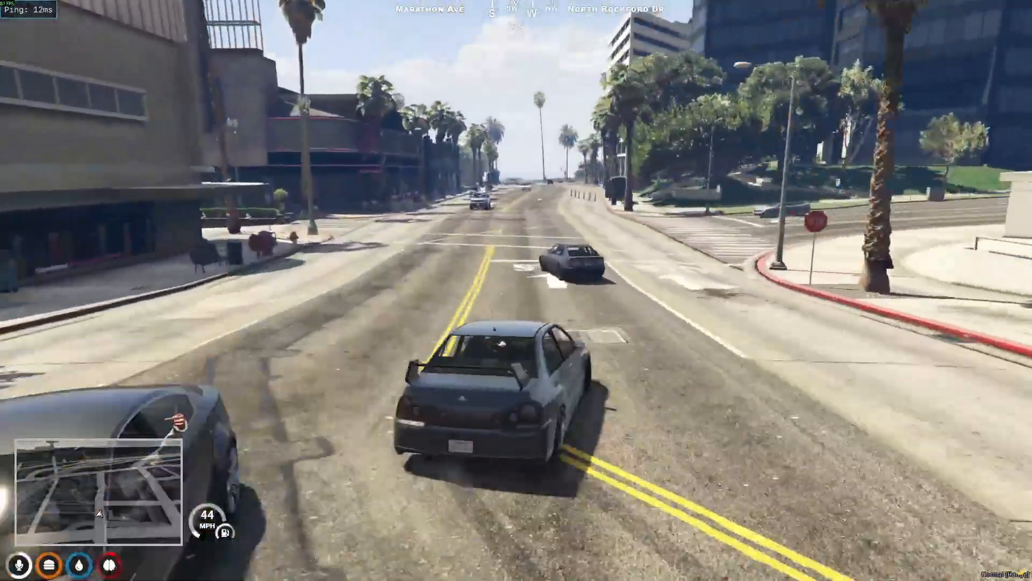
key(w)
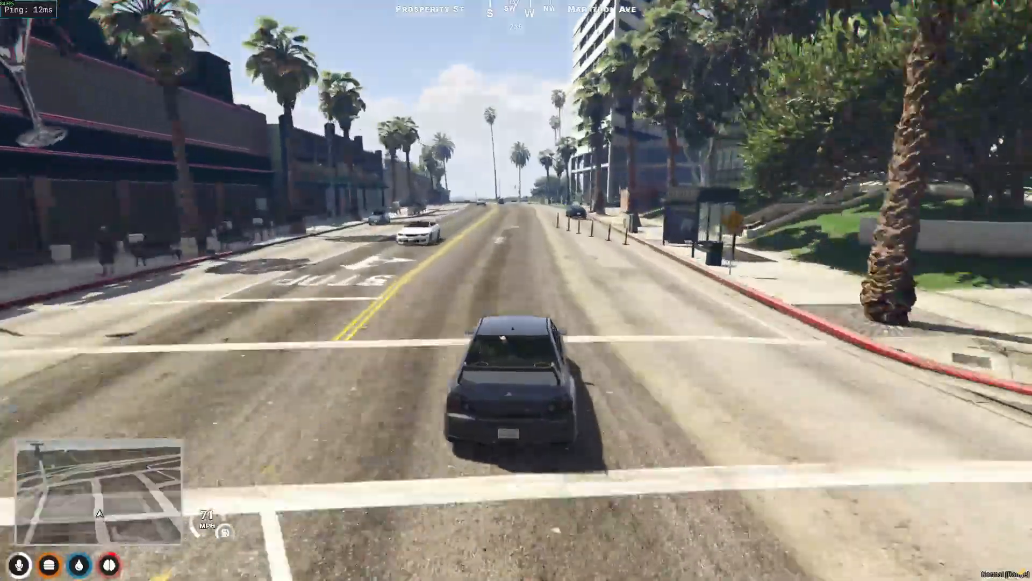
key(d)
key(s)
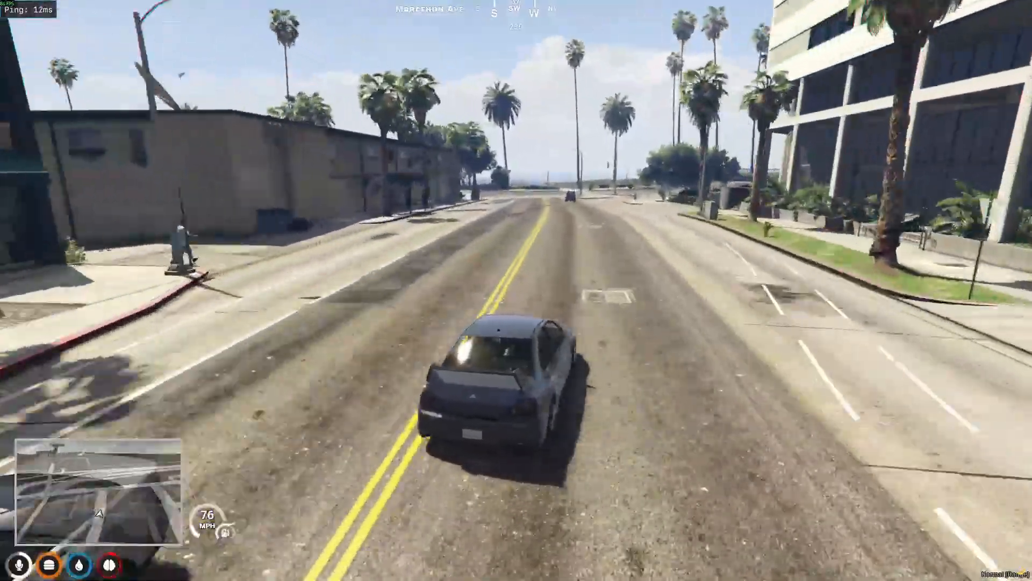
key(d)
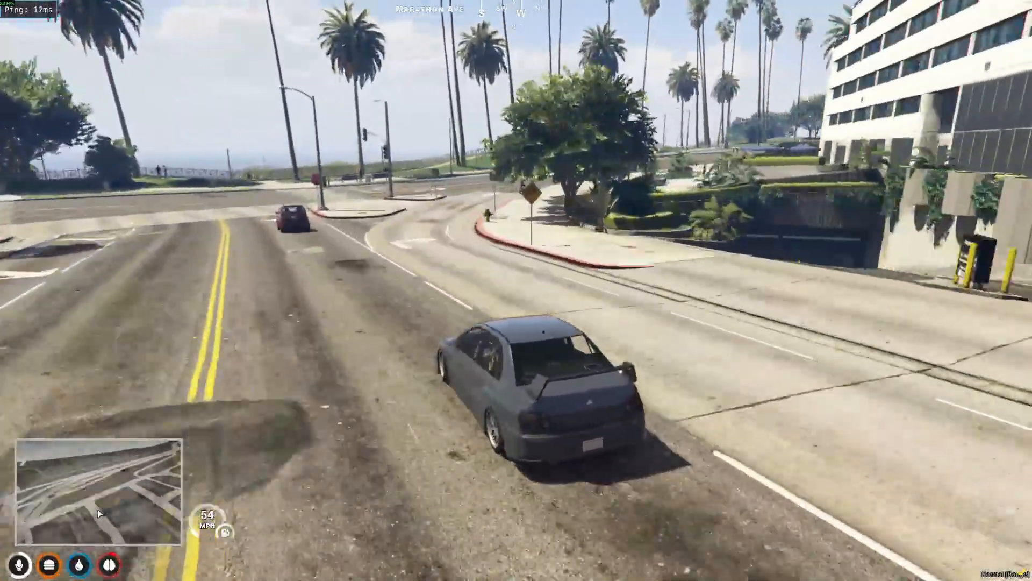
key(d)
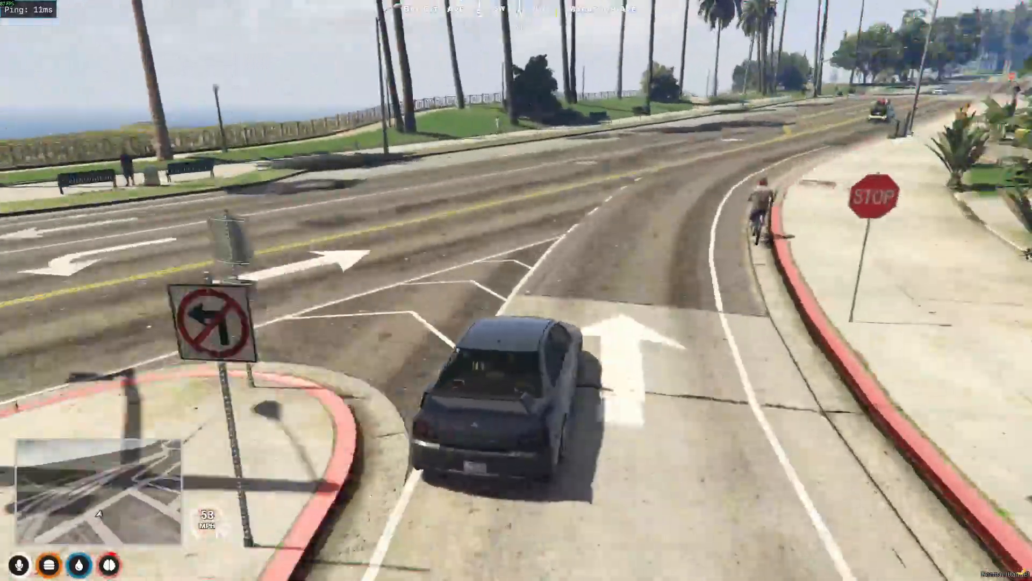
Drive along the seafront park and turn toward the beach at Bay City Ave and Bay City Incline
key(w)
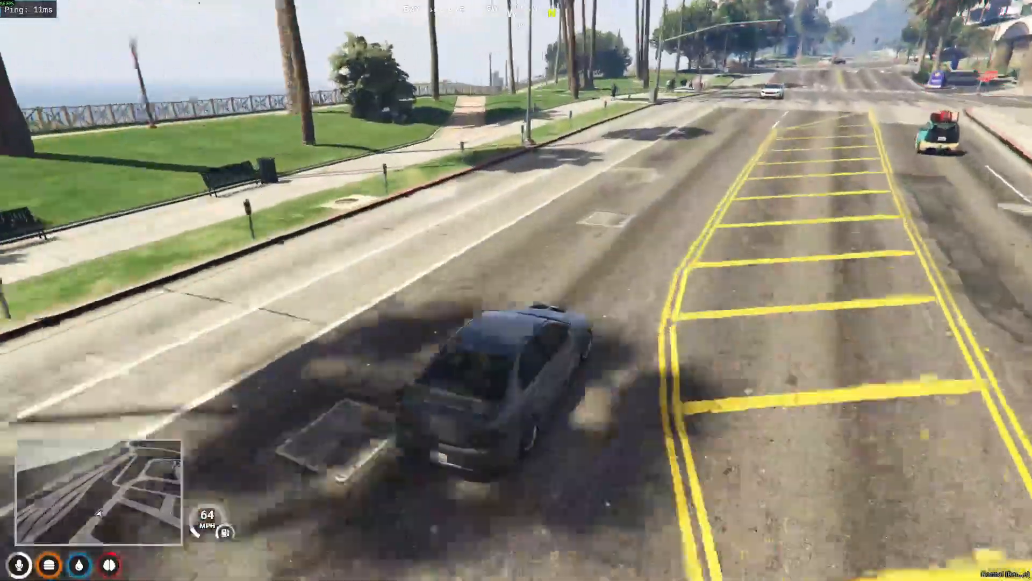
key(w)
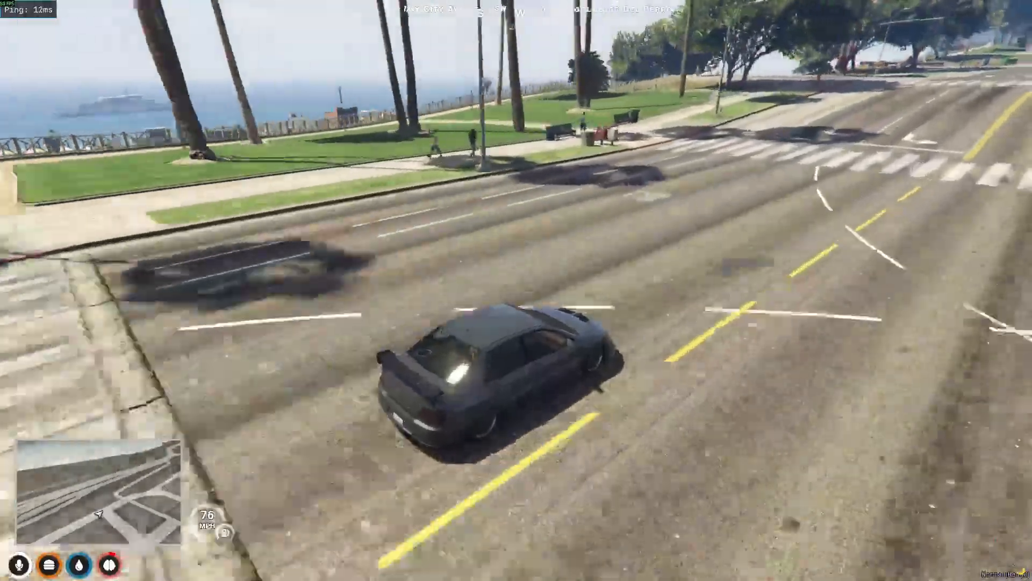
key(s)
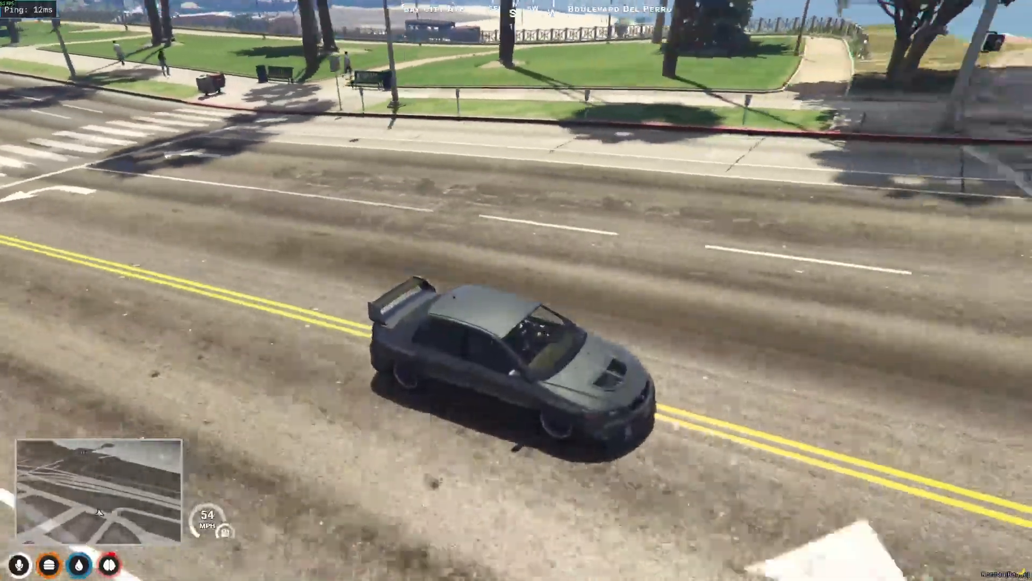
key(a)
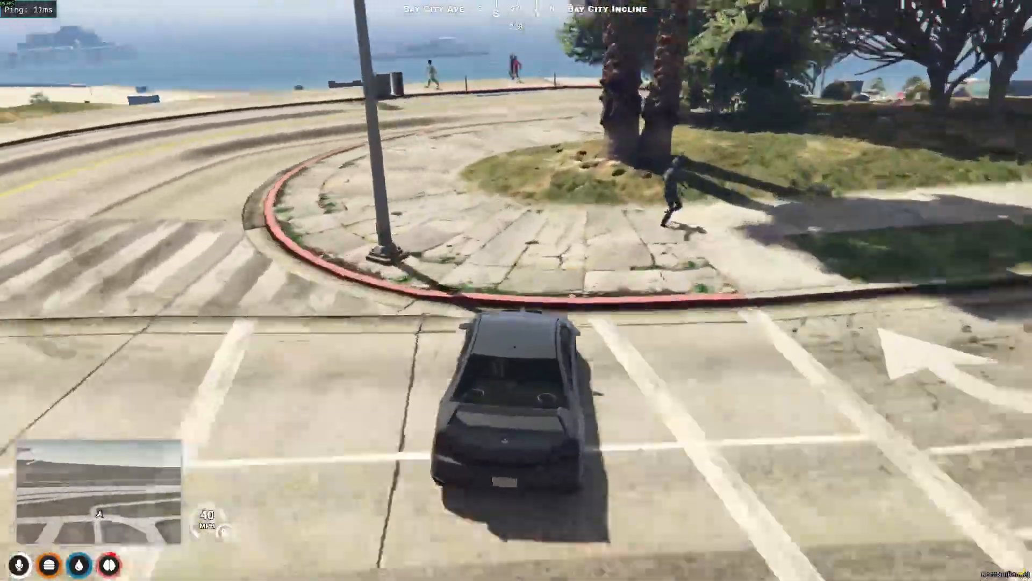
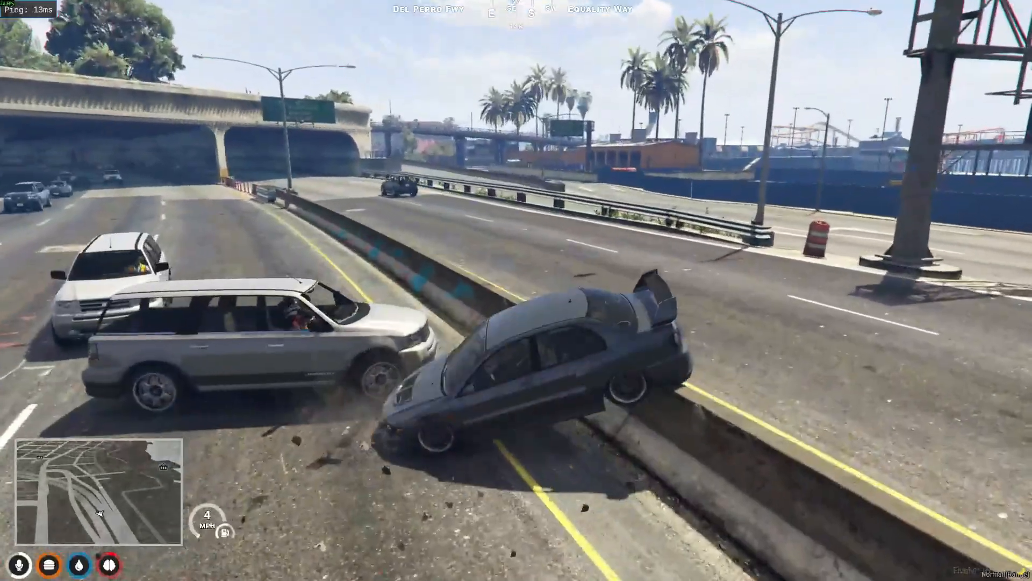
Turn around on Del Perro Fwy before the tunnel and drive through the blue fence into the cabin site
key(w)
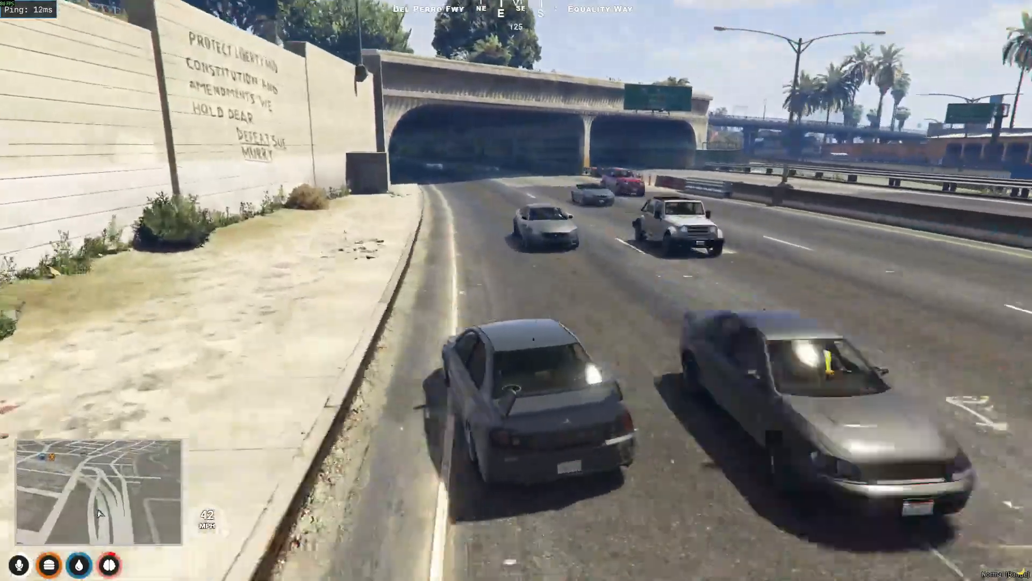
key(w)
key(a)
key(space)
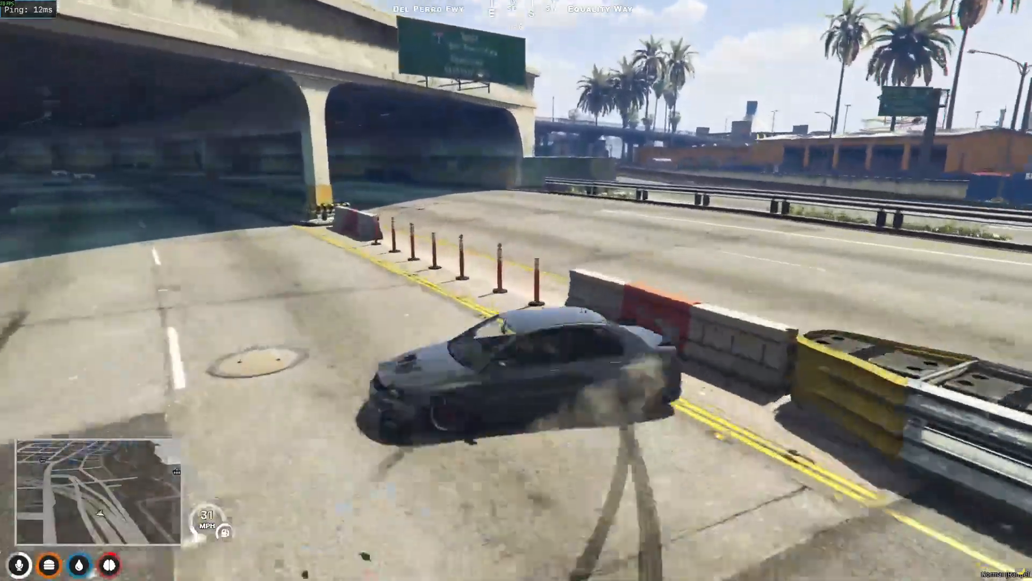
key(w)
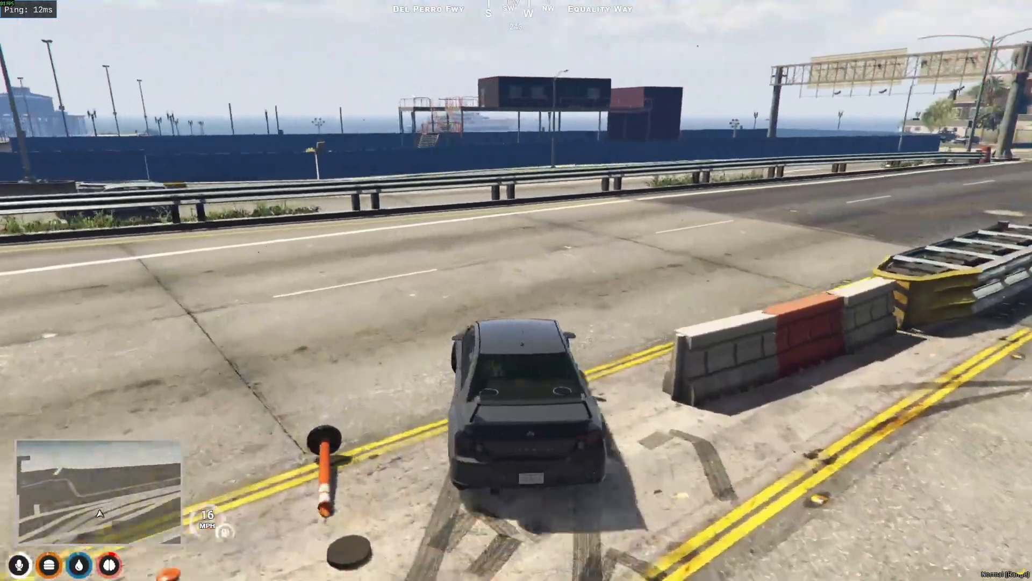
key(w)
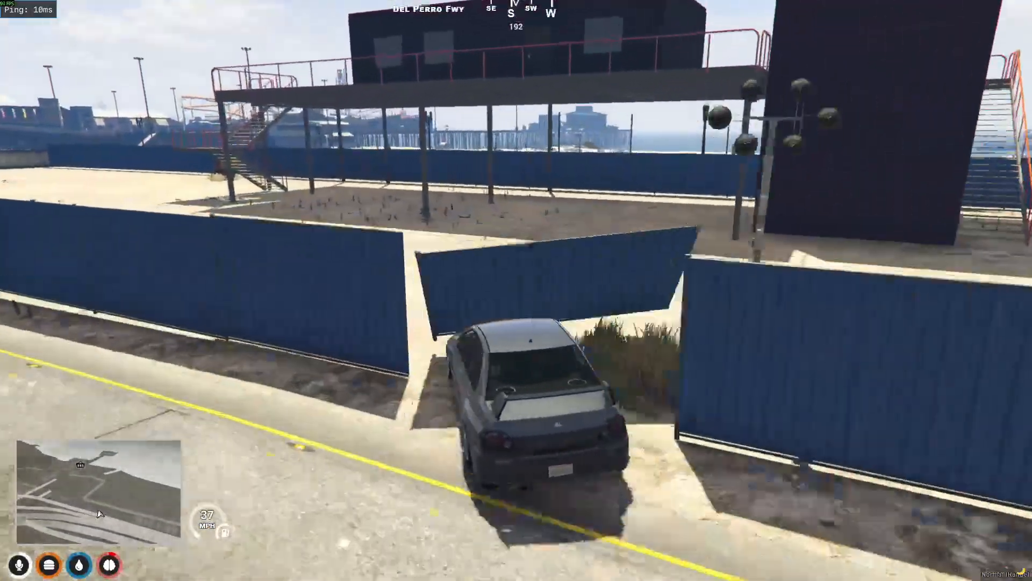
key(w)
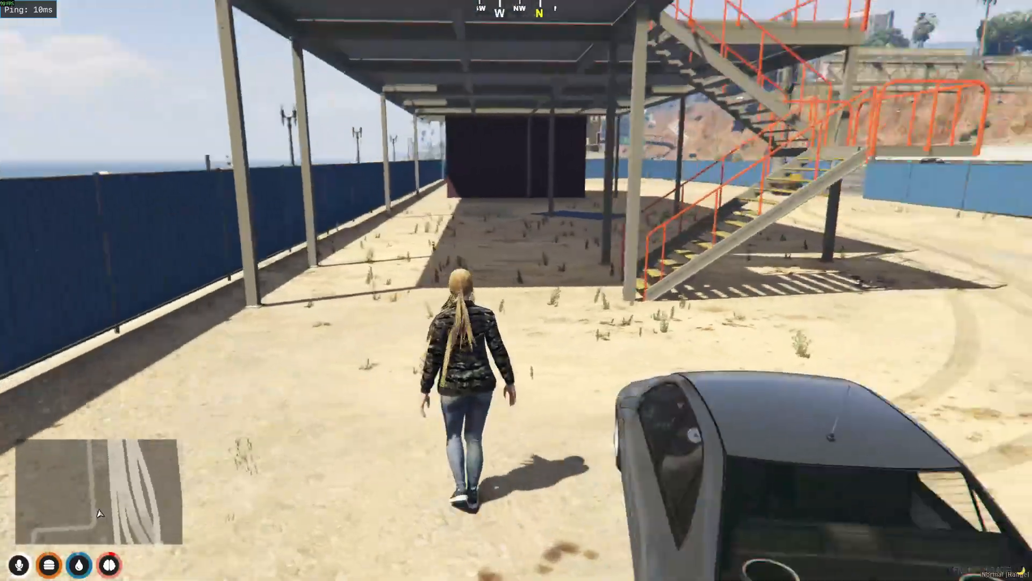
Climb the orange-railed stairs on foot to the raised platform and enter the cabin
key(w)
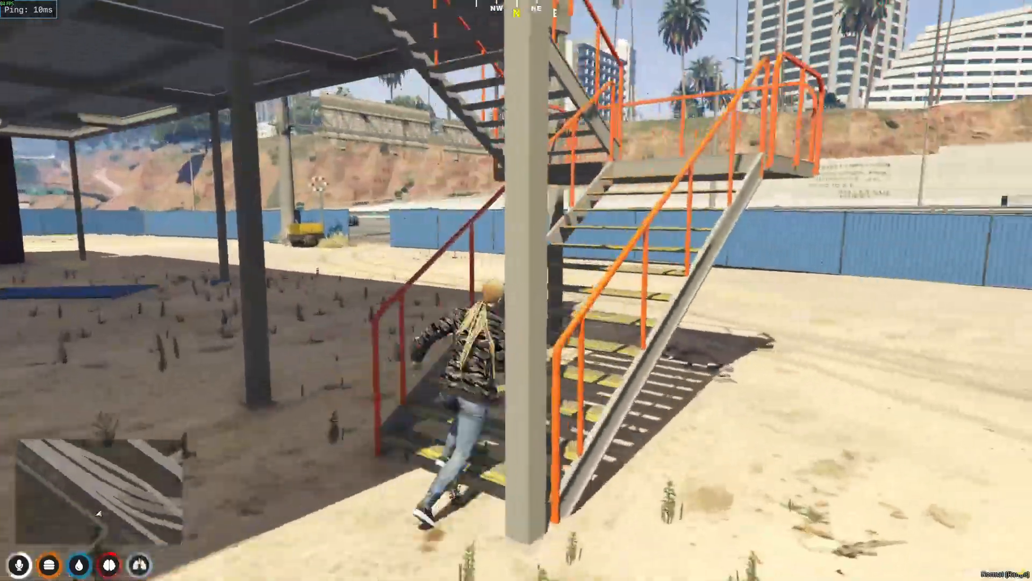
key(w)
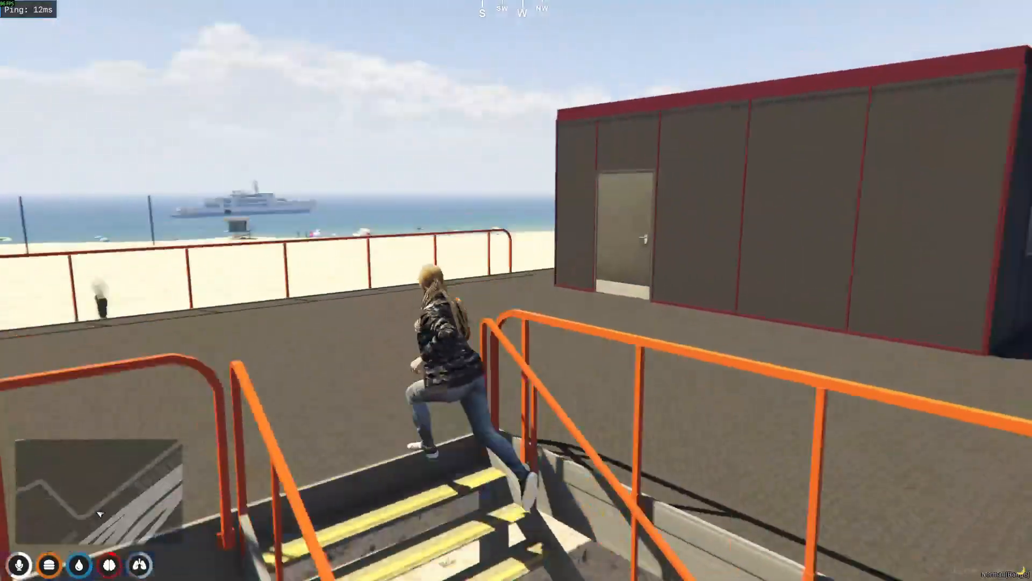
key(w)
key(w)
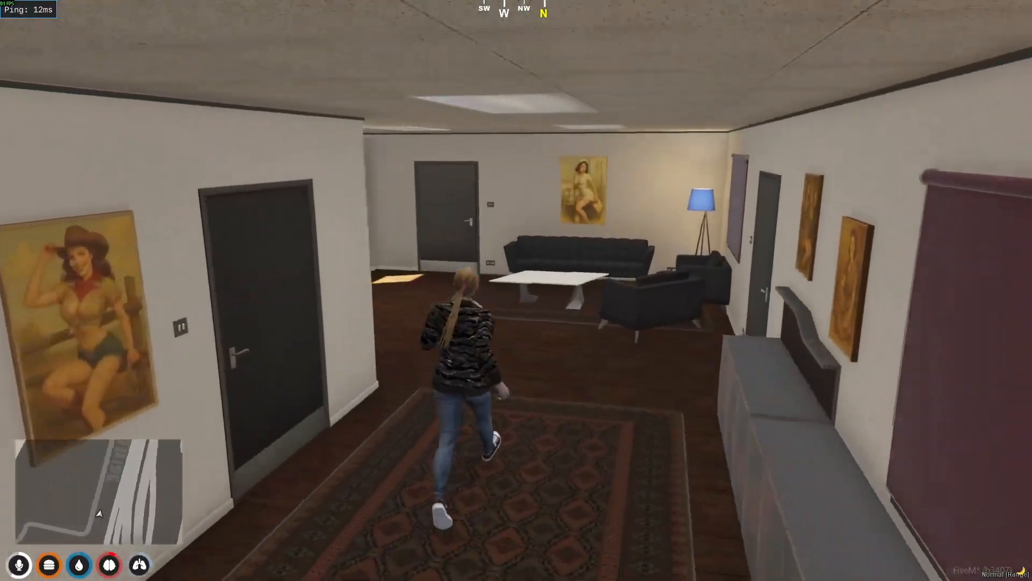
Walk through the cabin's main room and shelved storage room to examine the interior lighting in game
key(w)
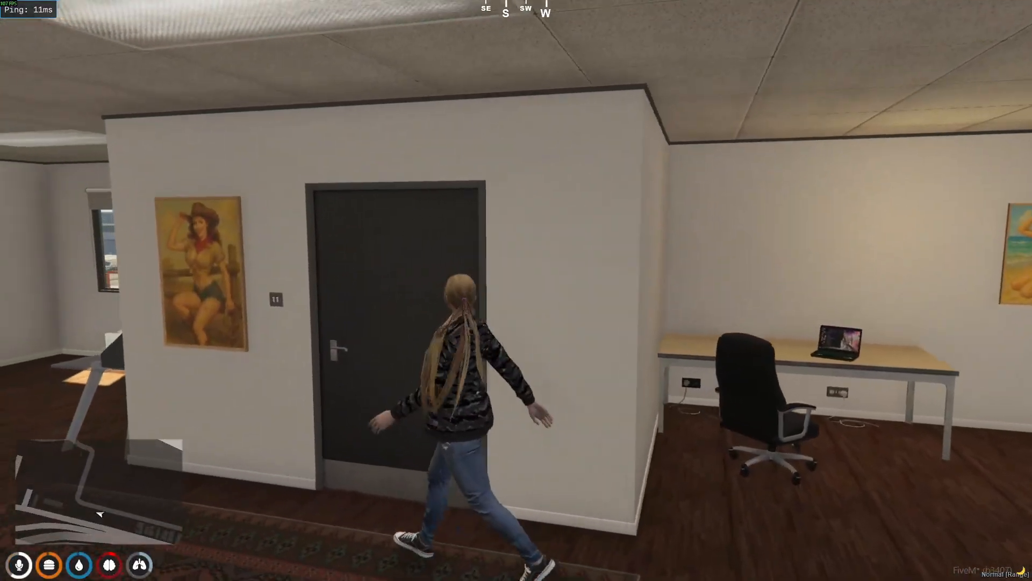
key(w)
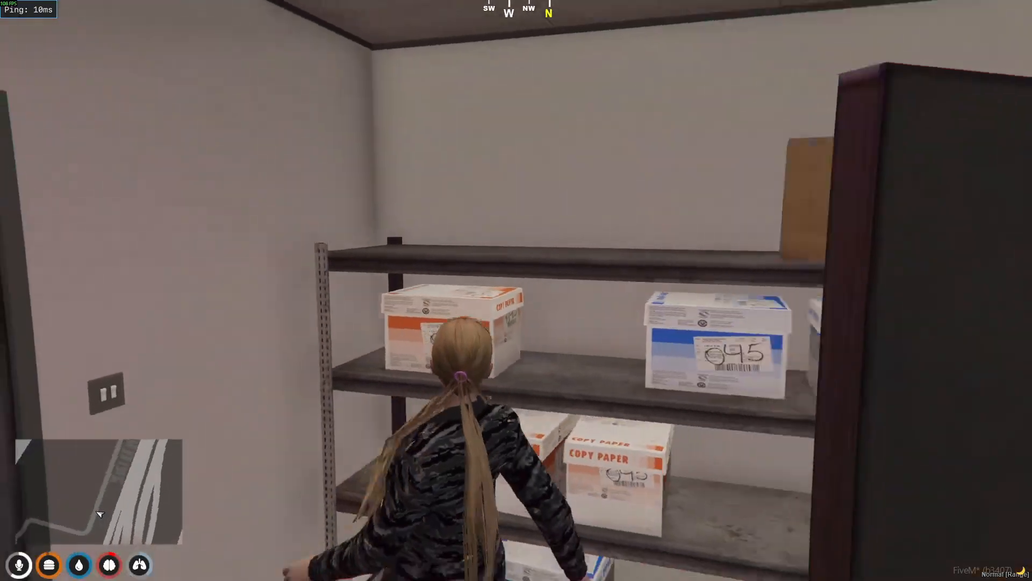
key(w)
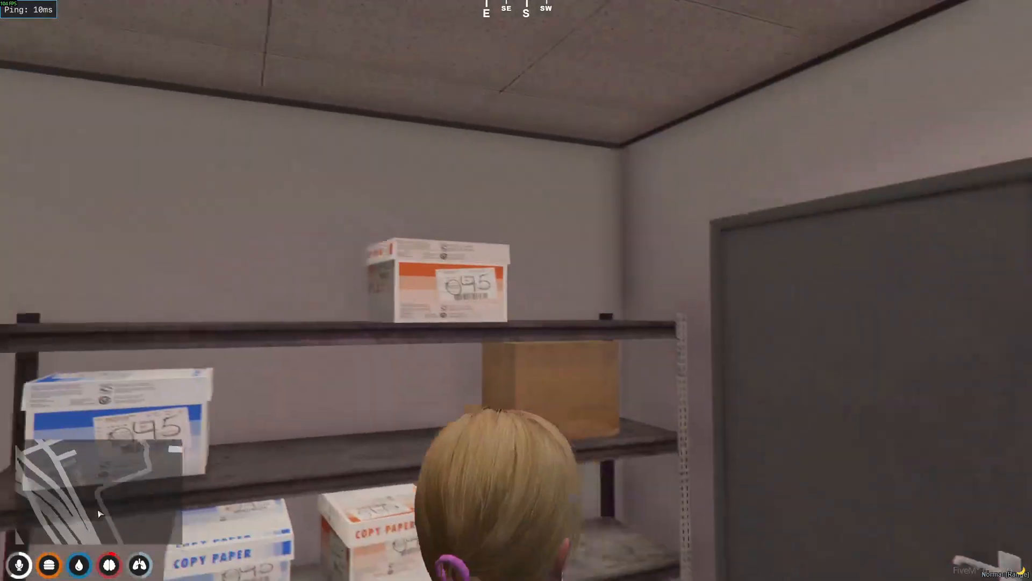
key(w)
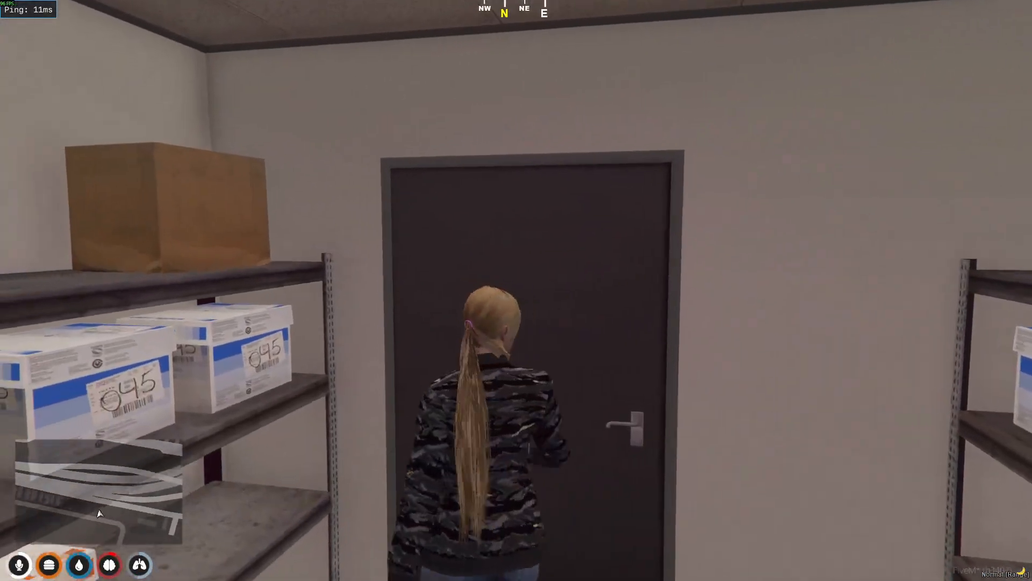
Return from the storage room to the main room and set the in-game time to night with /night
key(w)
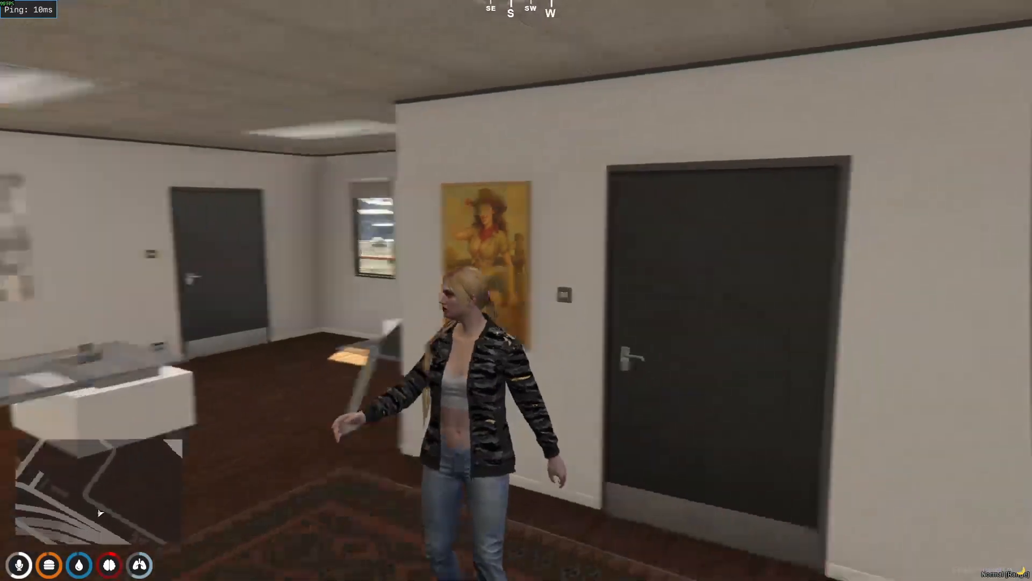
key(w)
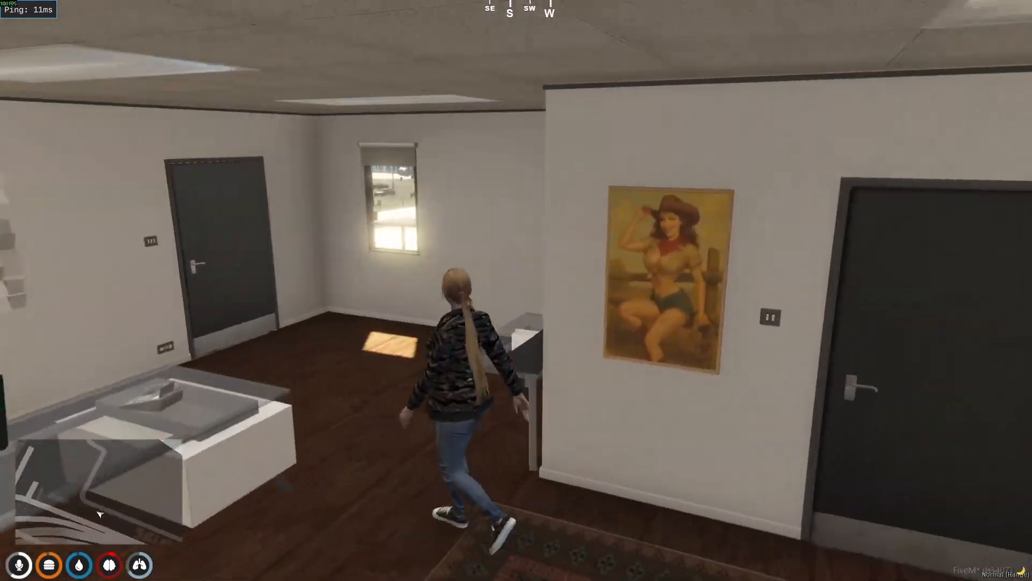
key(t)
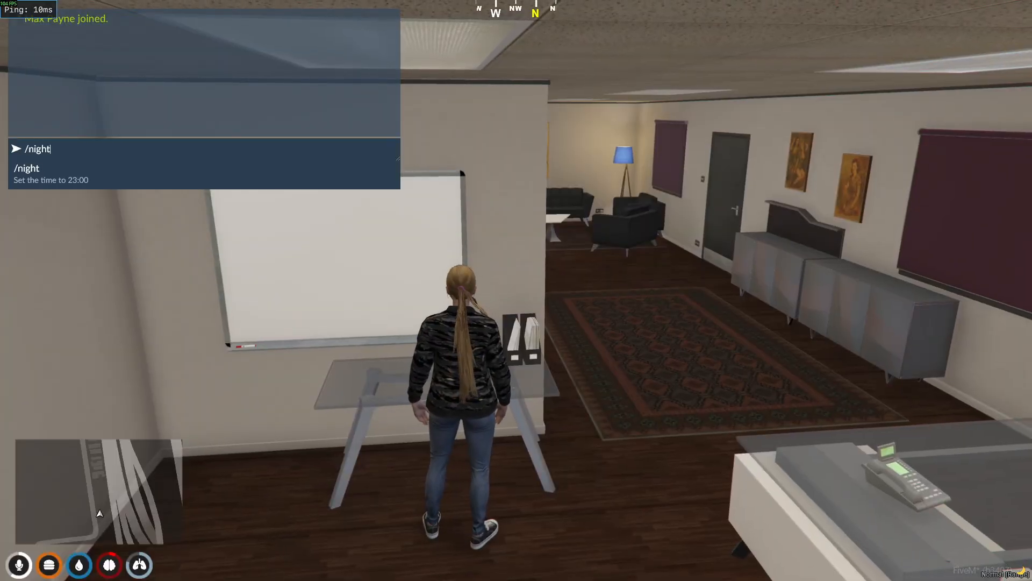
Walk around the glass desk and blue floor lamp to examine the office corner's lighting at night
key(w)
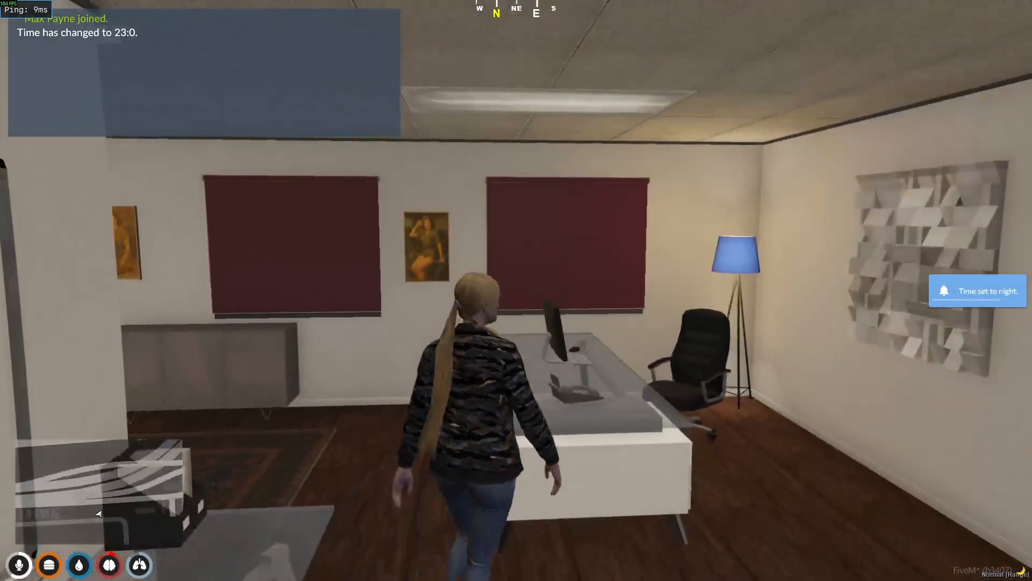
key(w)
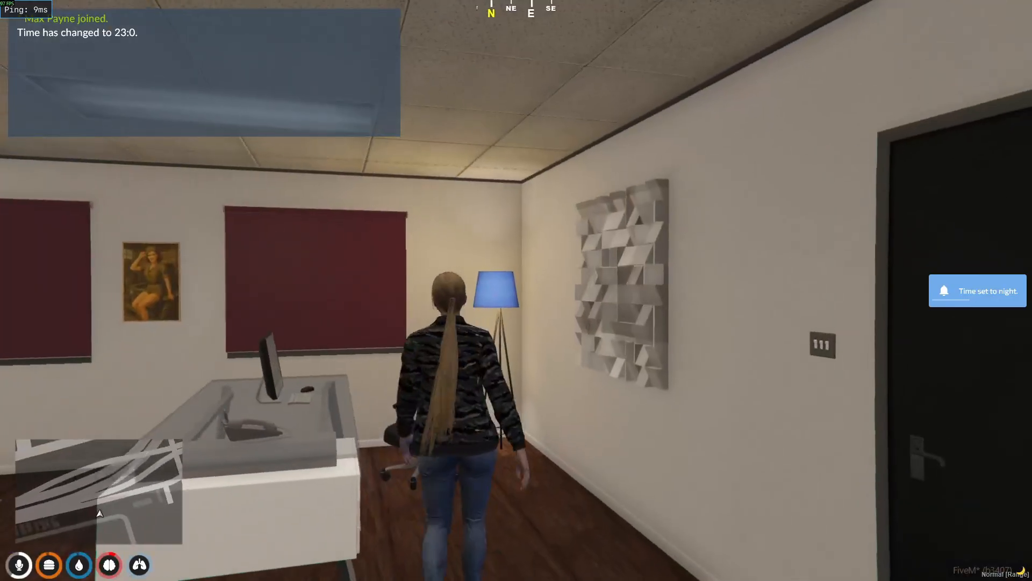
key(w)
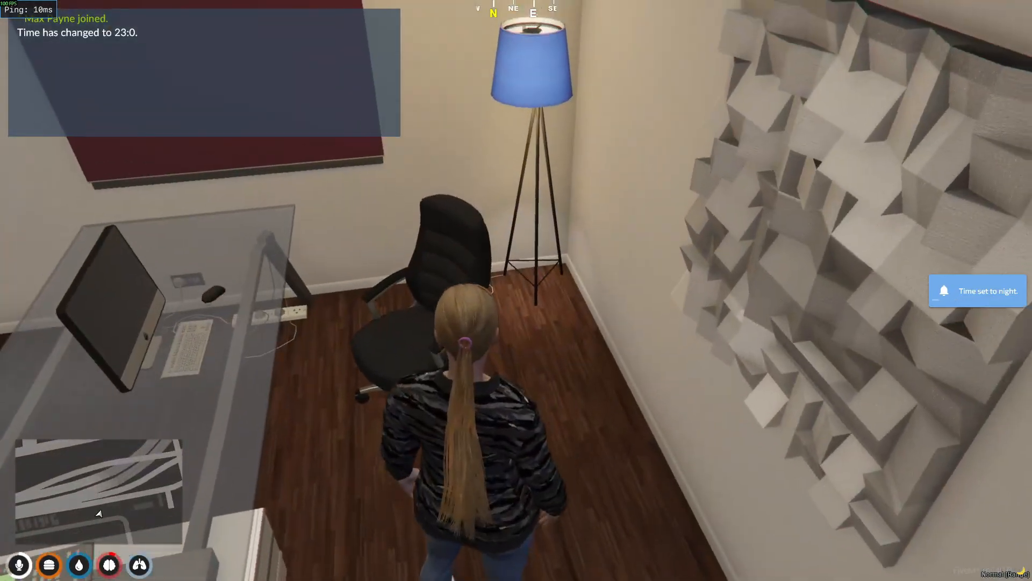
key(w)
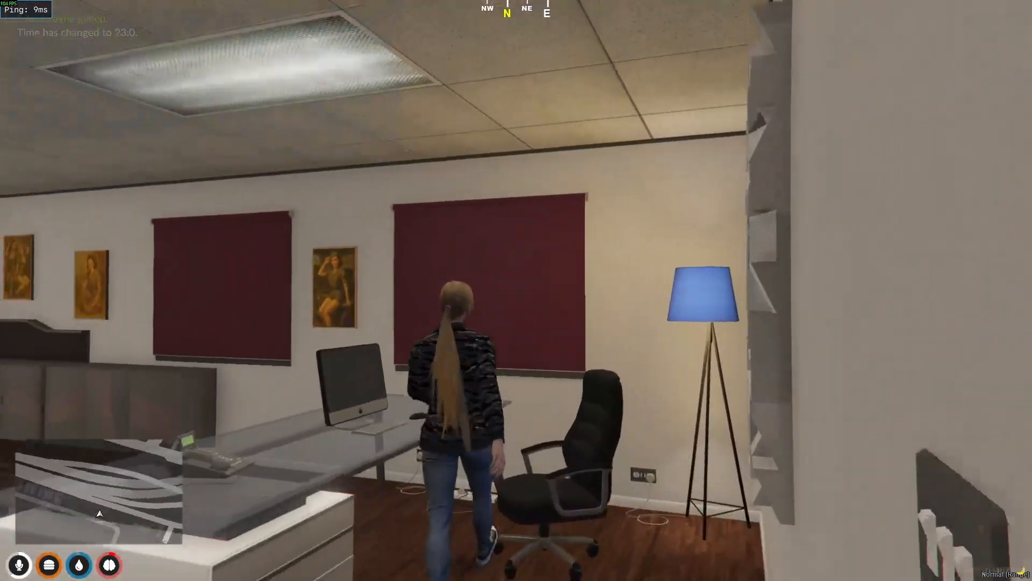
key(d)
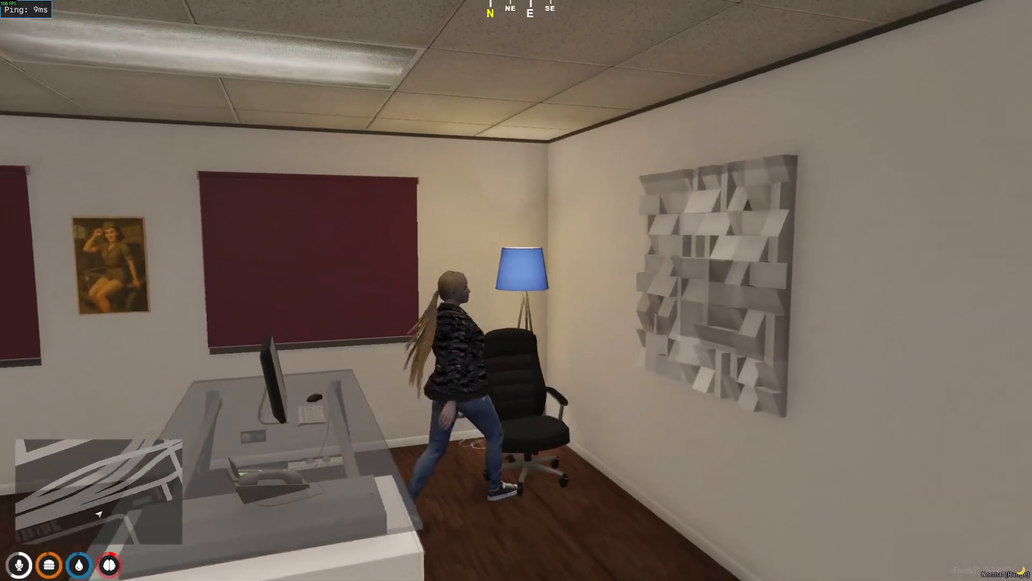
key(a)
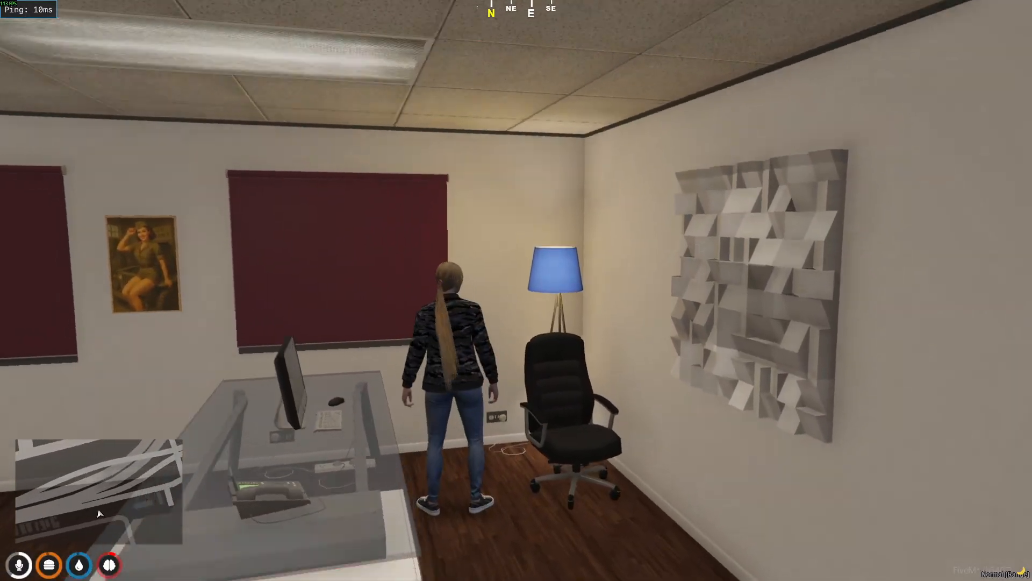
Walk through the main room to the laptop table to examine the ceiling lights and wall lighting at night
key(s)
key(w)
key(w)
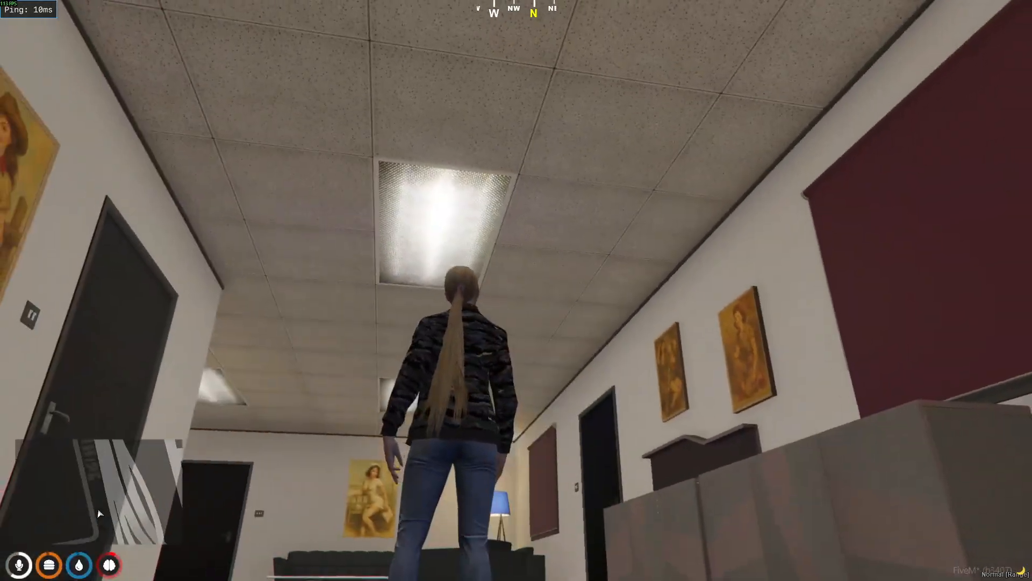
key(a)
key(w)
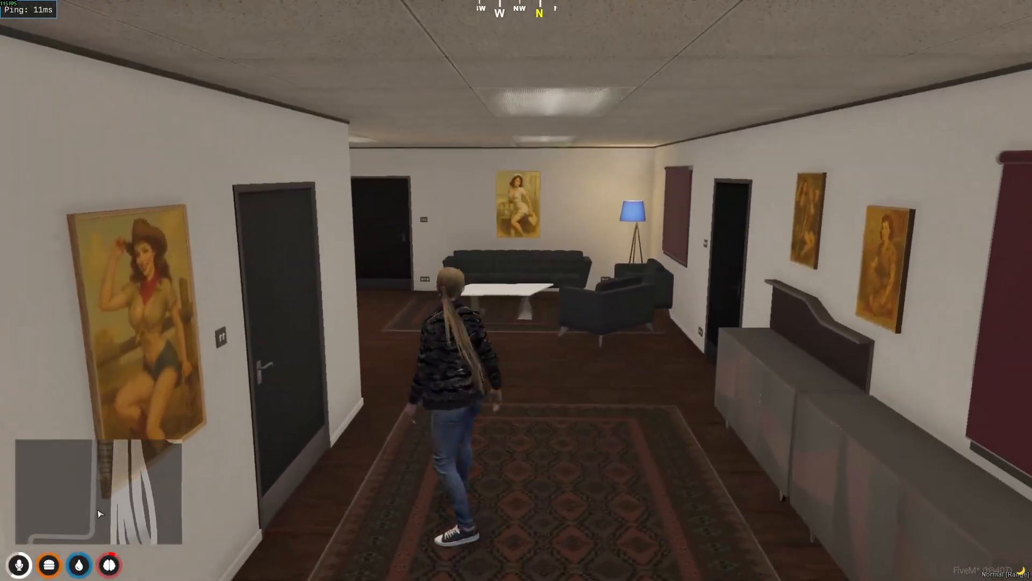
key(w)
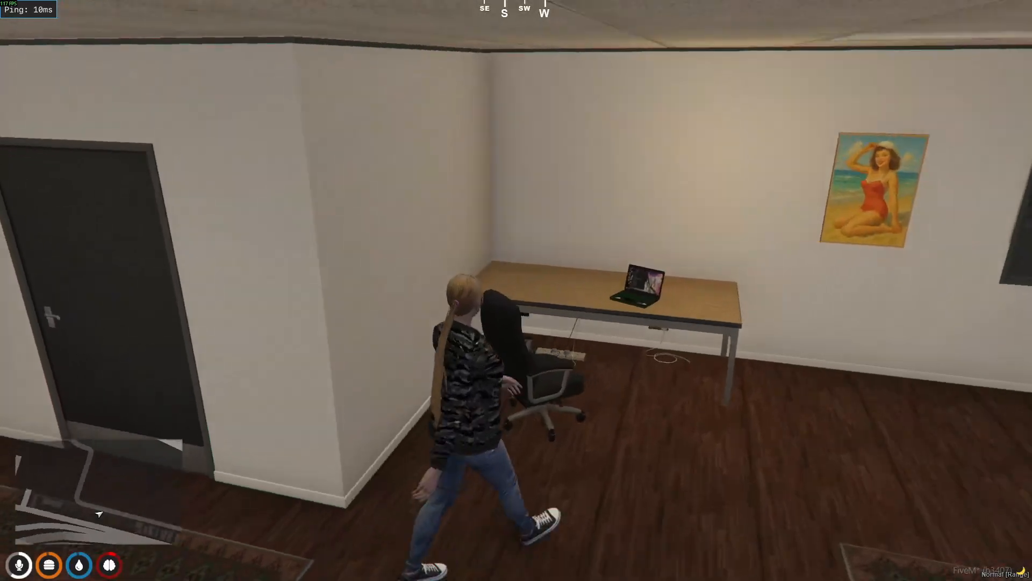
key(w)
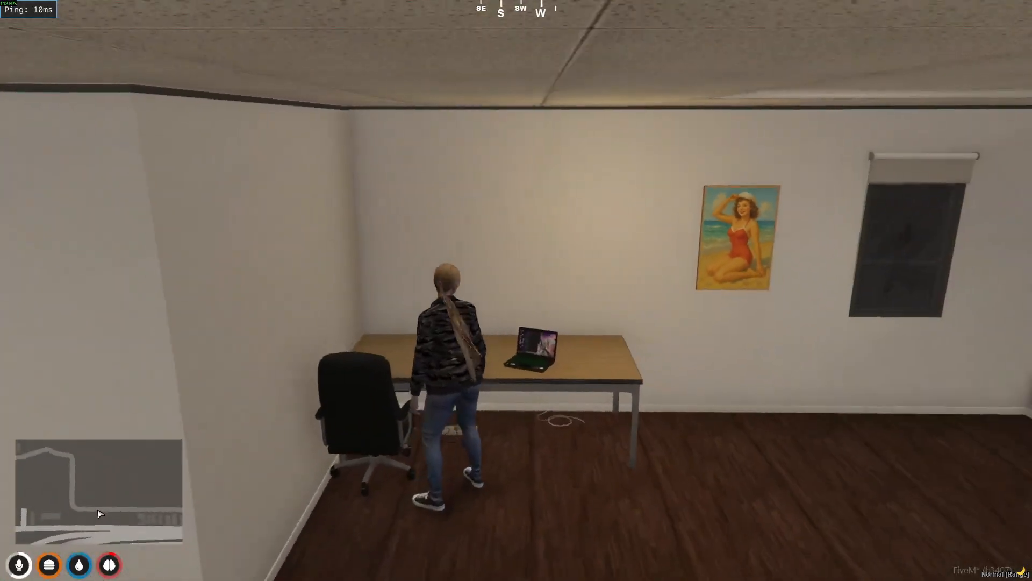
Move around the laptop table and seating area to examine the night lighting from several angles
key(d)
key(a)
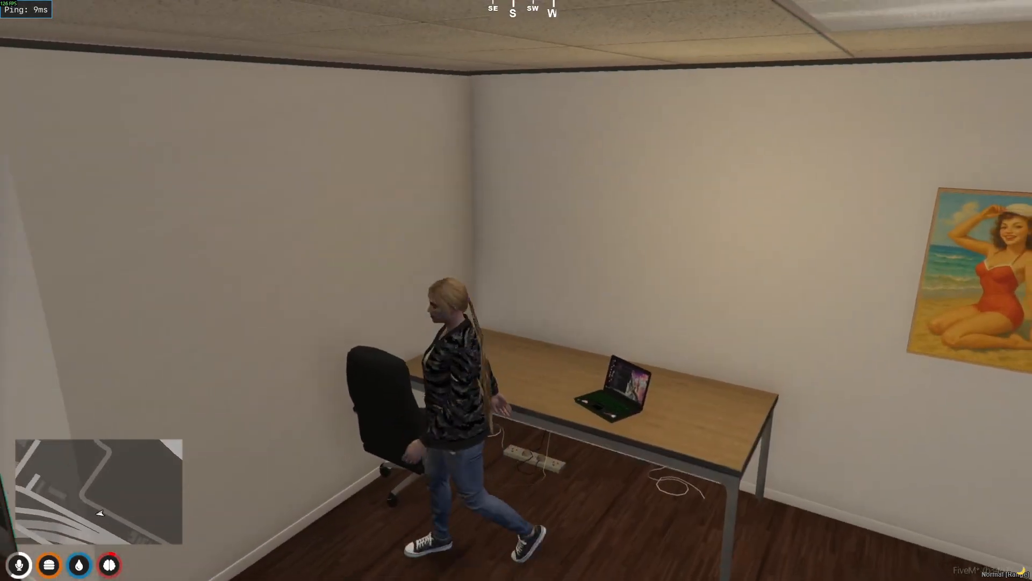
key(d)
key(w)
key(d)
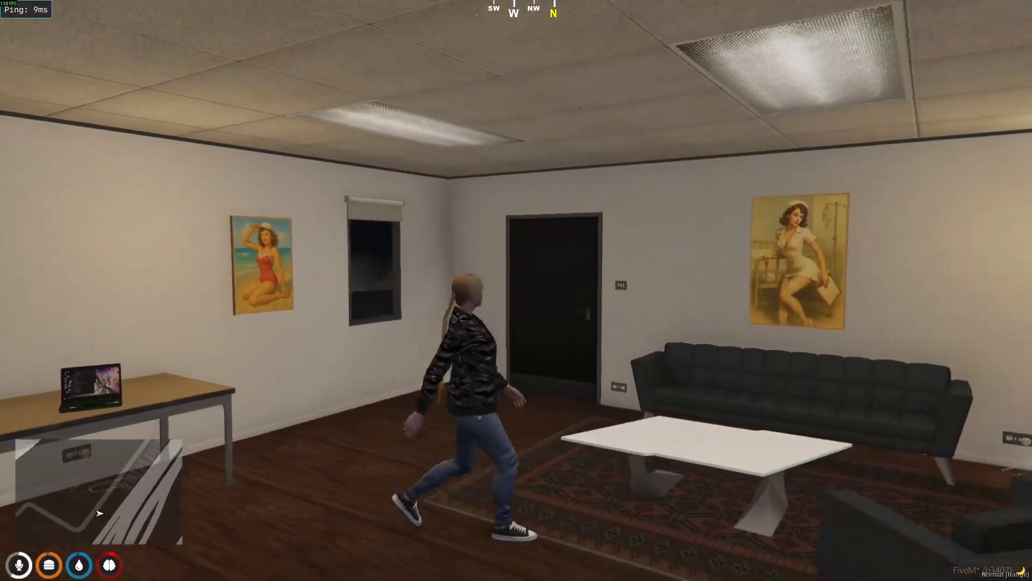
key(a)
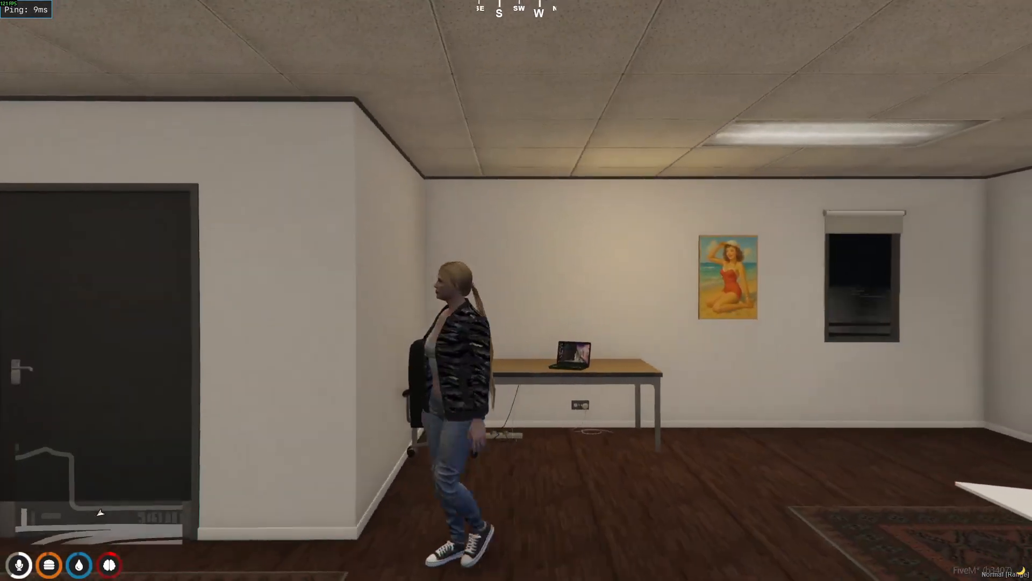
Walk in and out of the shelved storage room to examine its night lighting against the main room's
key(w)
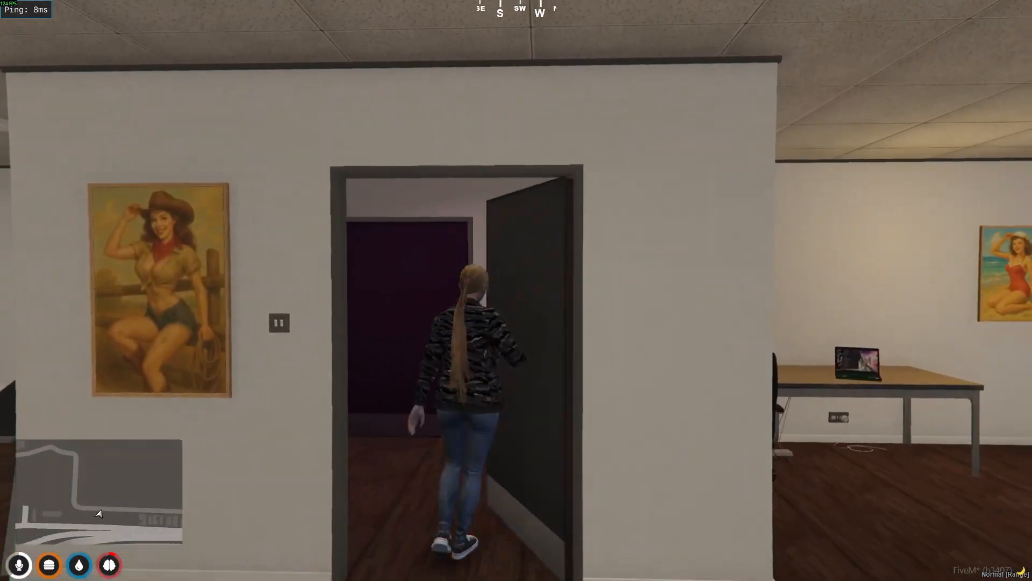
key(d)
key(w)
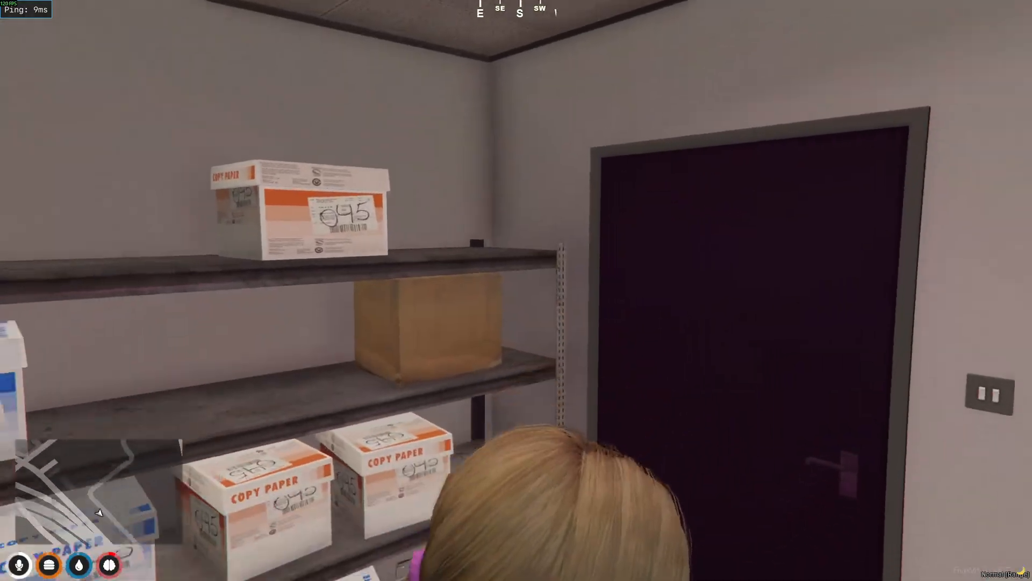
key(w)
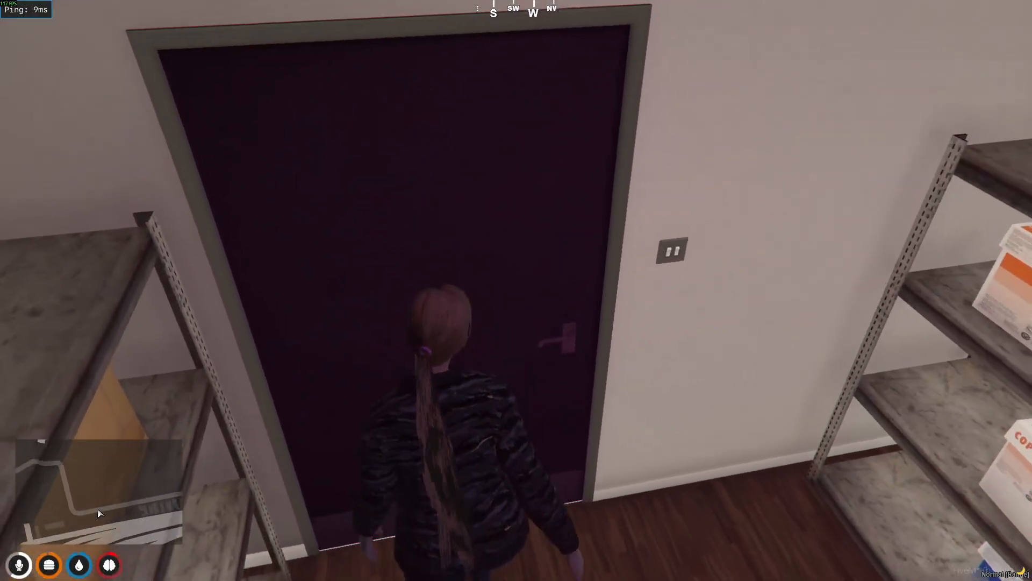
key(w)
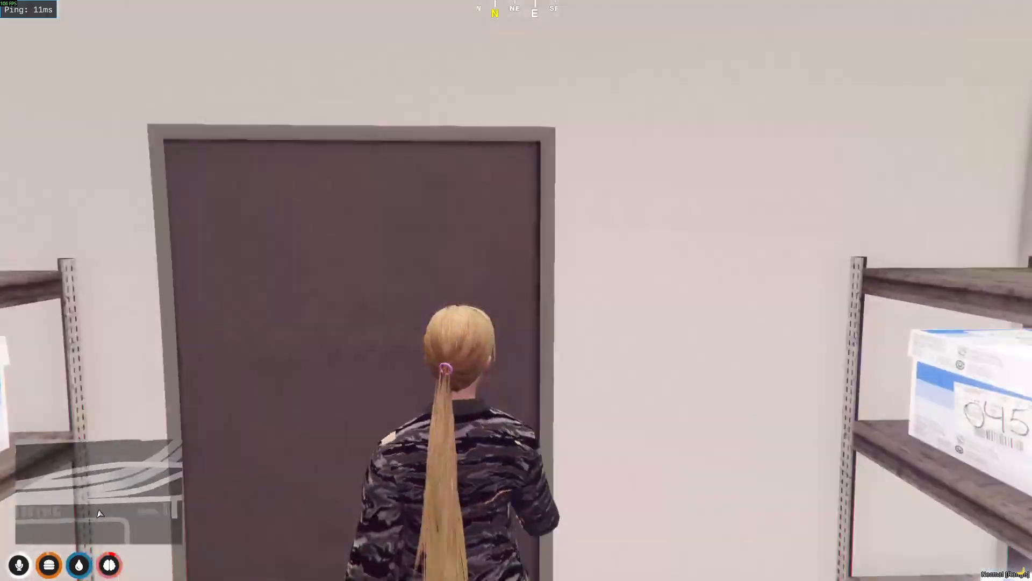
key(w)
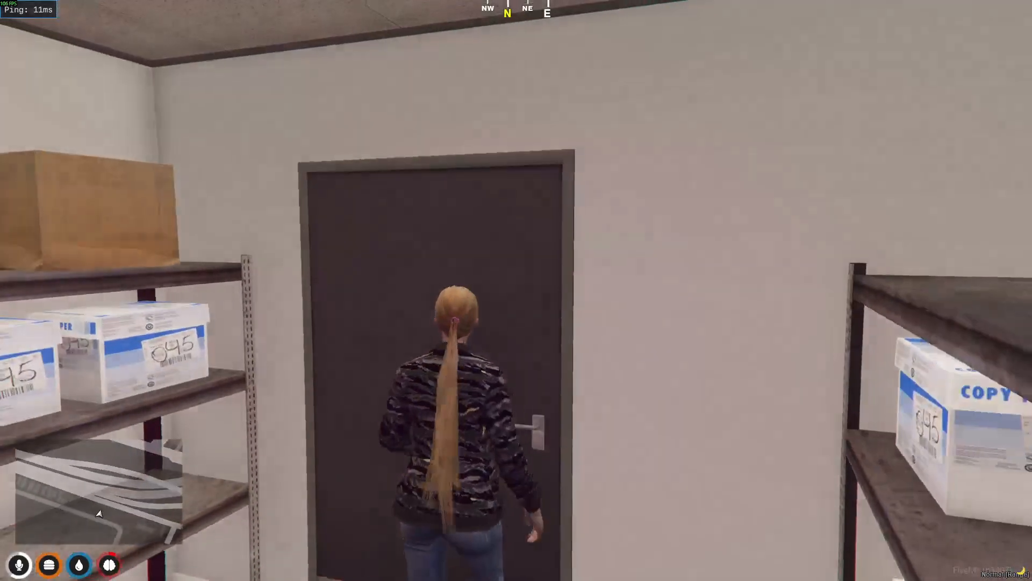
key(w)
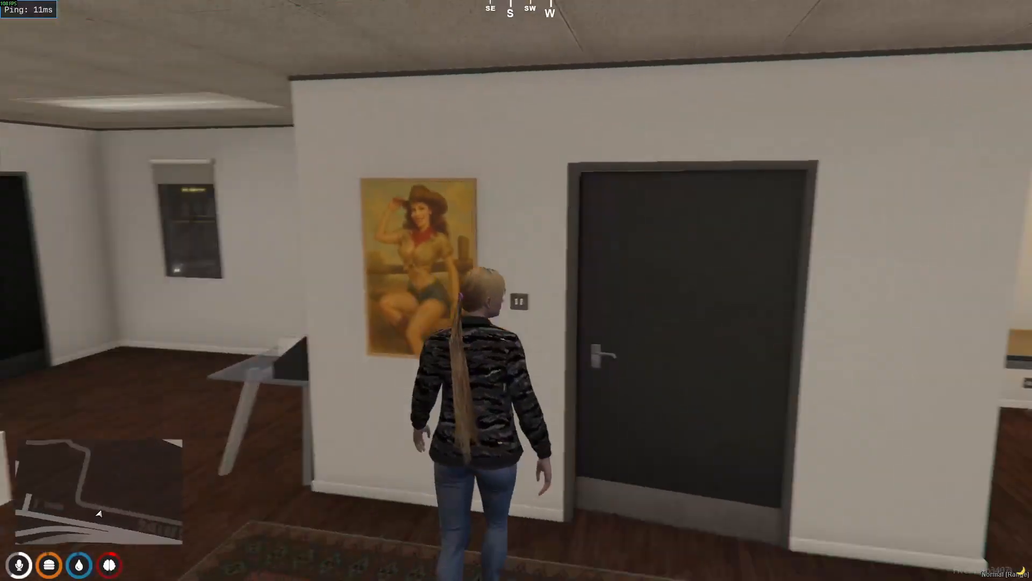
key(w)
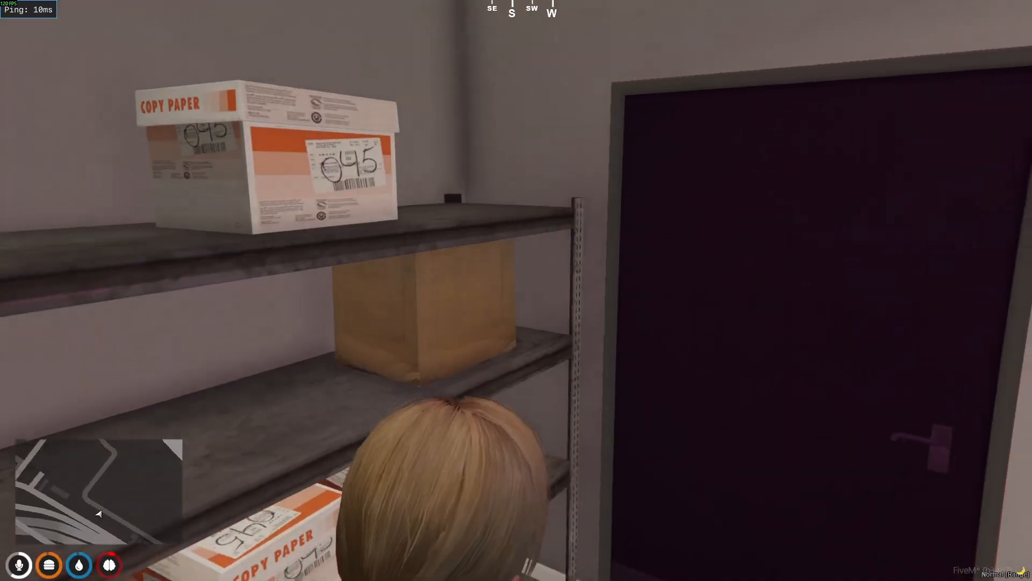
key(w)
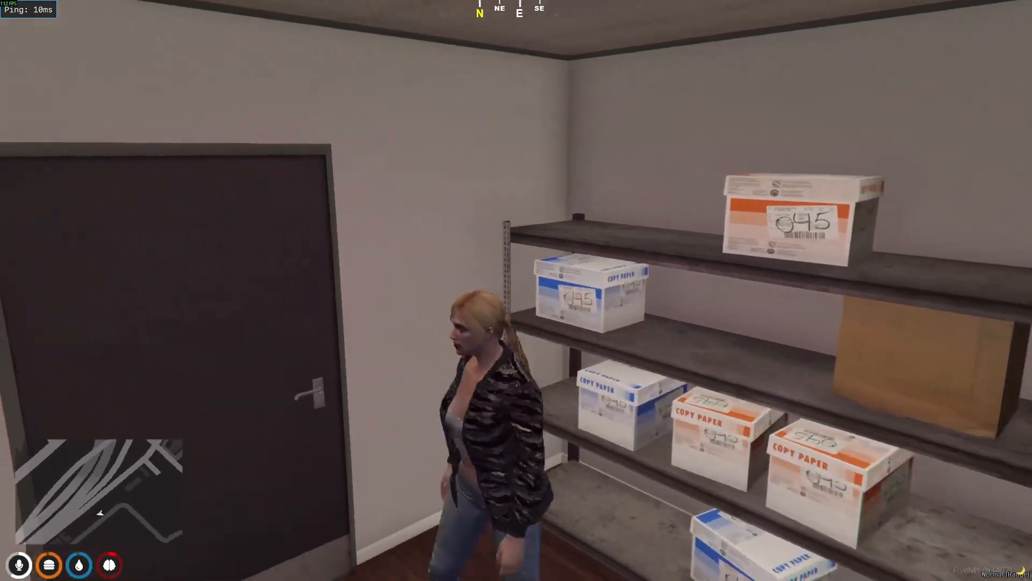
Walk to the exterior door beside the office window and set the in-game time to morning
key(w)
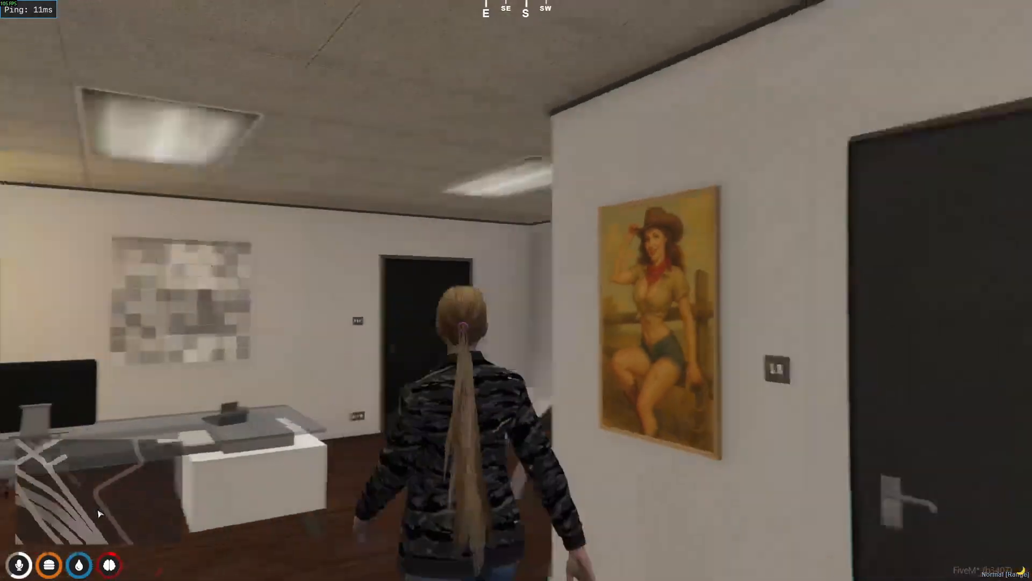
key(w)
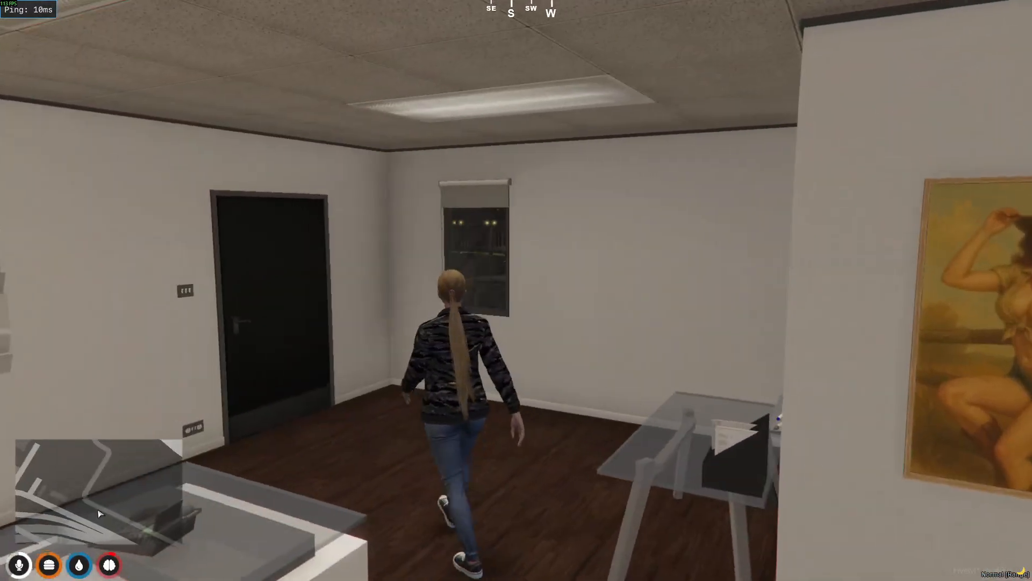
key(w)
key(t)
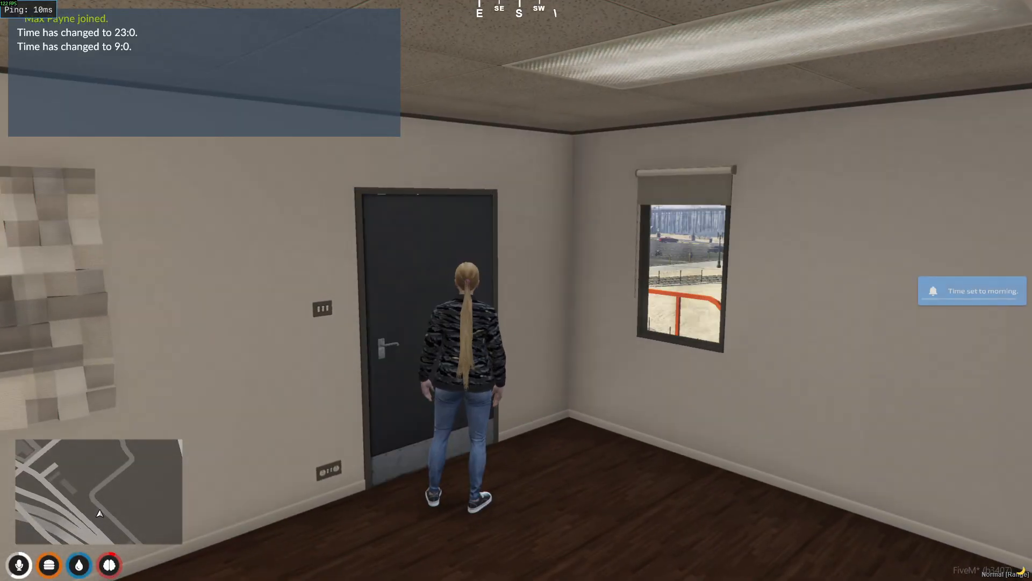
Leave the cabin through the office's exterior door and walk around the platform to the long side with the windows
key(w)
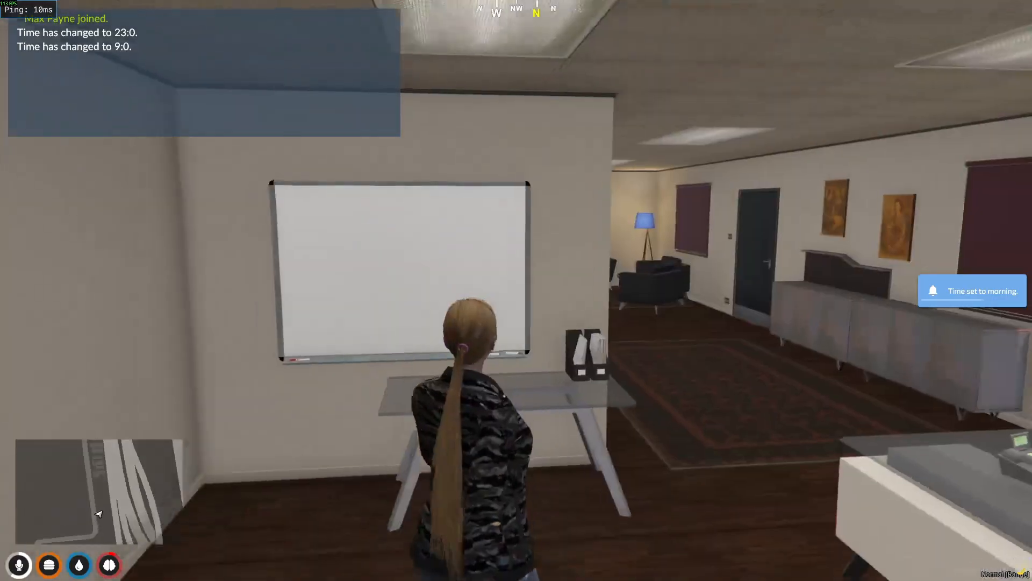
key(w)
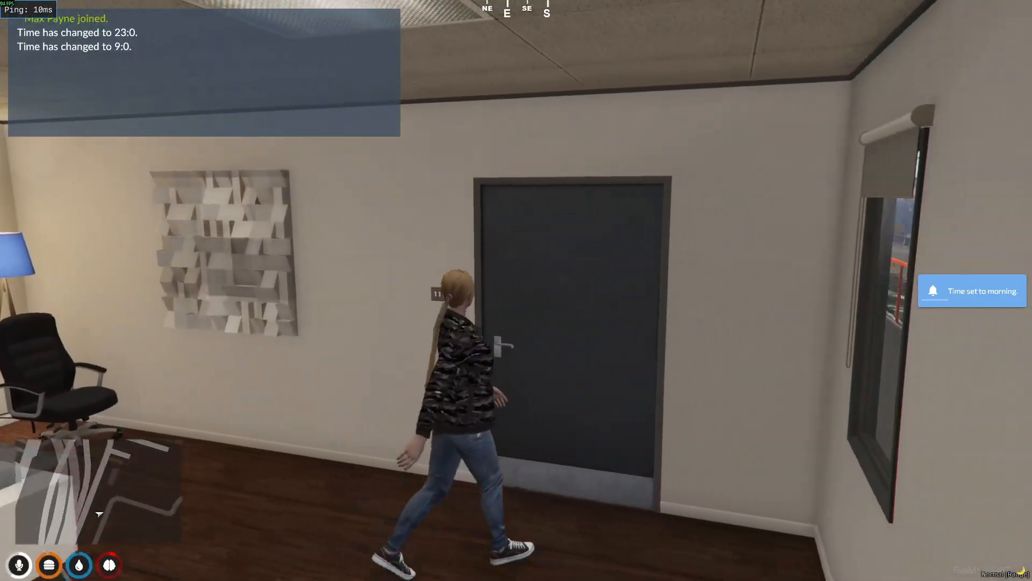
key(w)
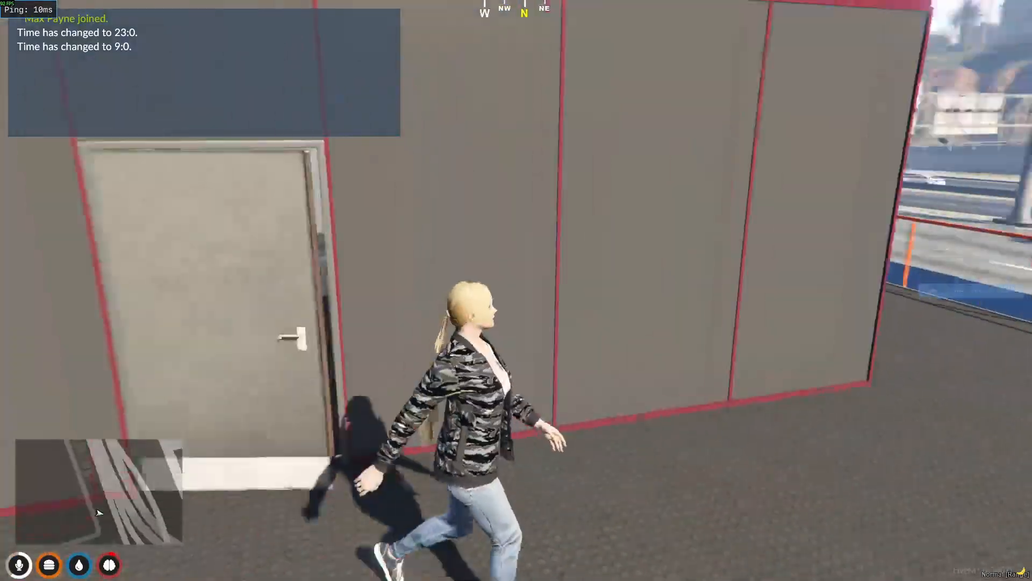
key(d)
key(w)
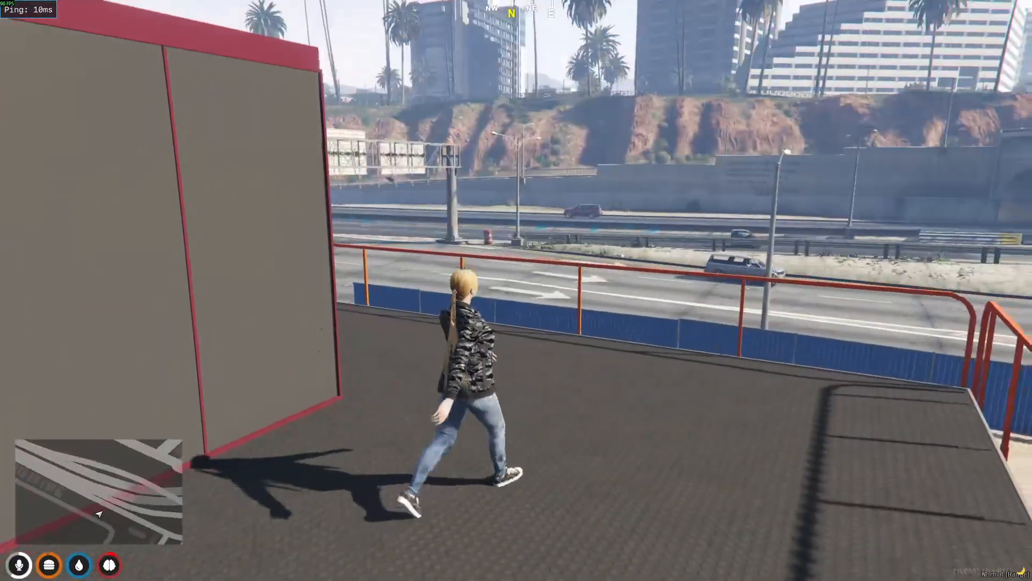
key(w)
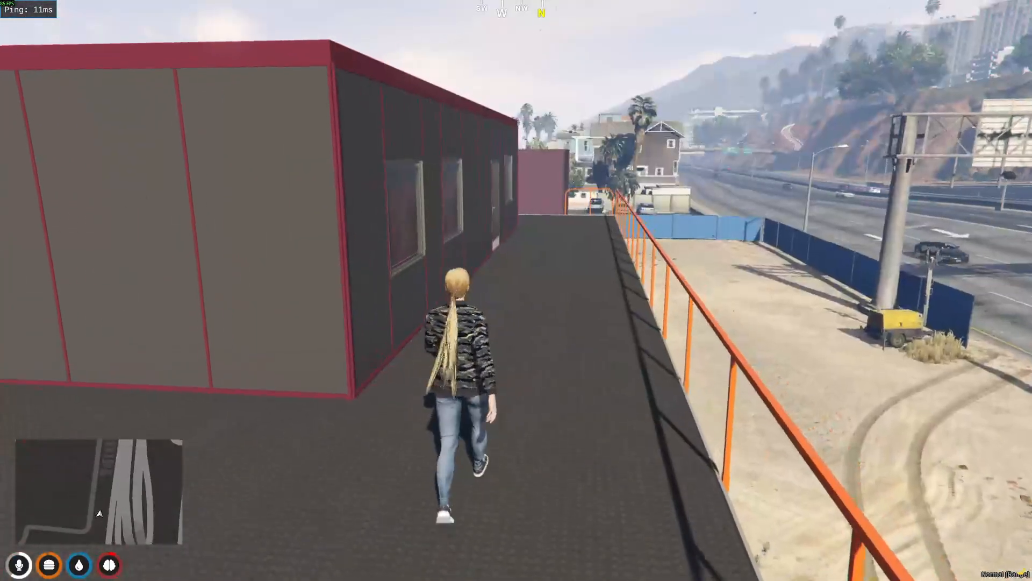
key(w)
Draw the pistol and fire several shots at the cabin's large exterior window to test the breakable glass
key(1)
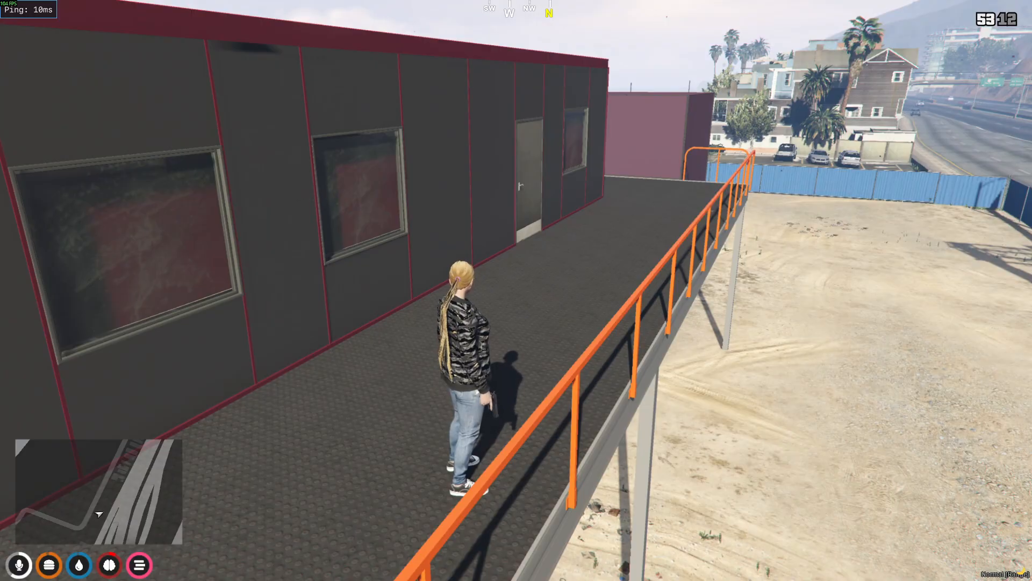
right_click(516, 291)
click(516, 290)
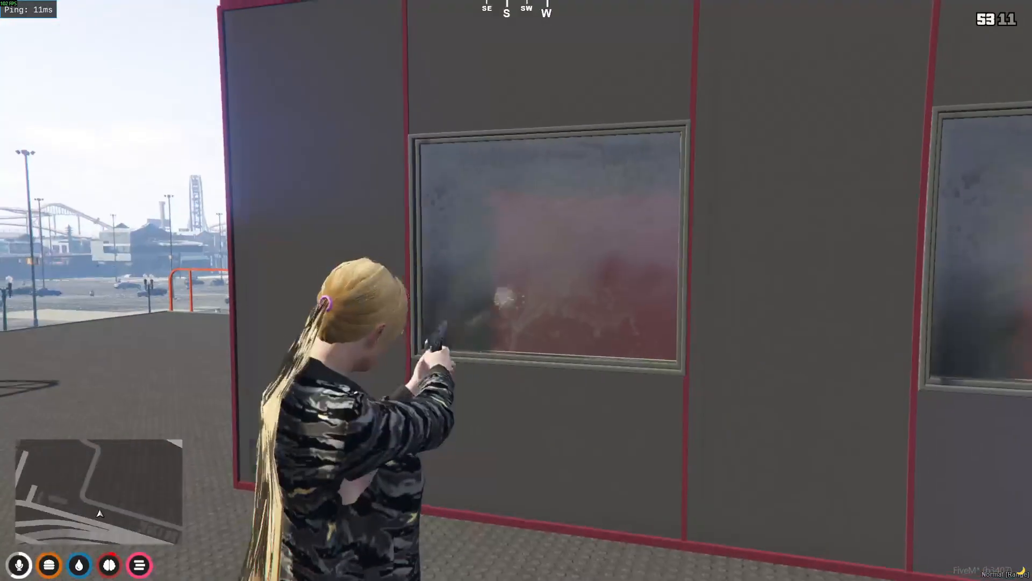
click(516, 290)
click(516, 290)
click(516, 291)
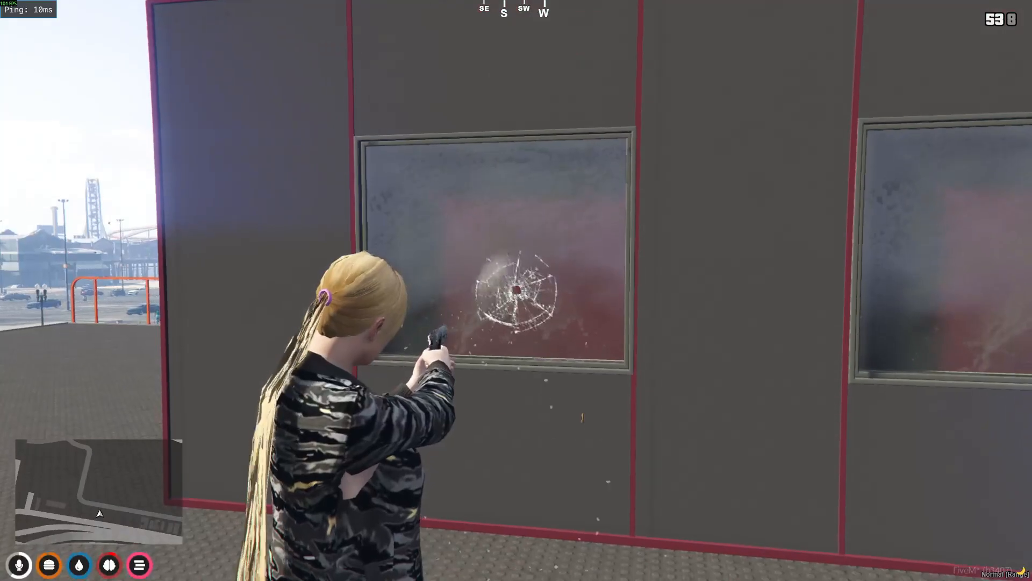
Keep shooting the cracked large exterior window at different points of the pane and reload the pistol
click(516, 290)
click(516, 291)
click(517, 290)
click(516, 290)
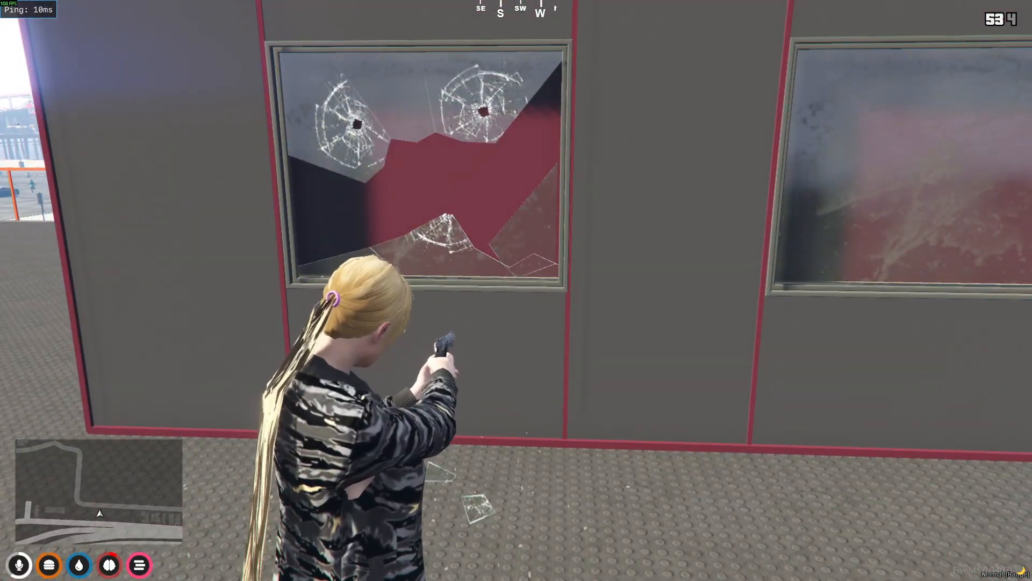
key(r)
key(s)
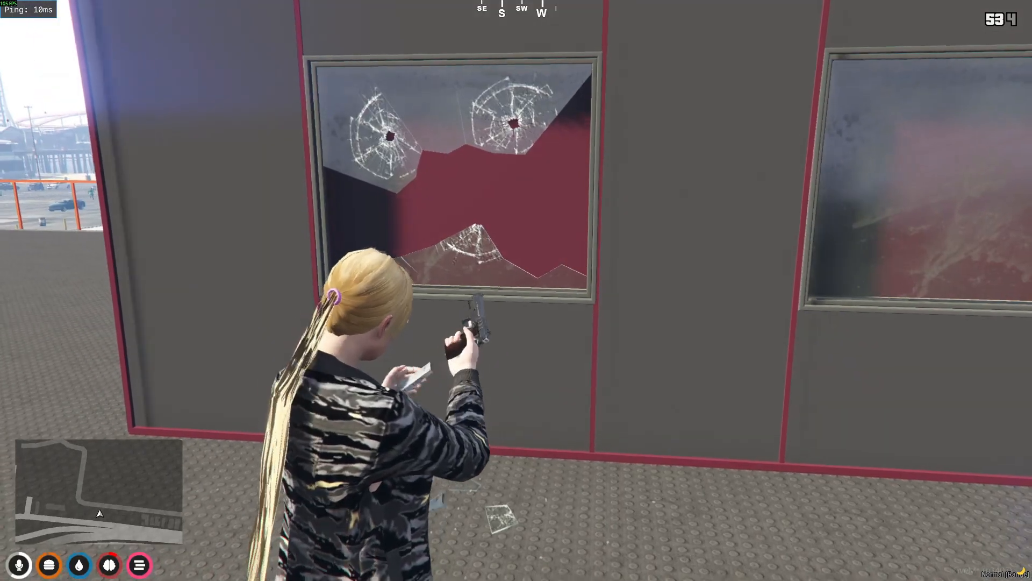
Run around the cabin to the narrow office window near the corner and fire several shots at its glass
key(a)
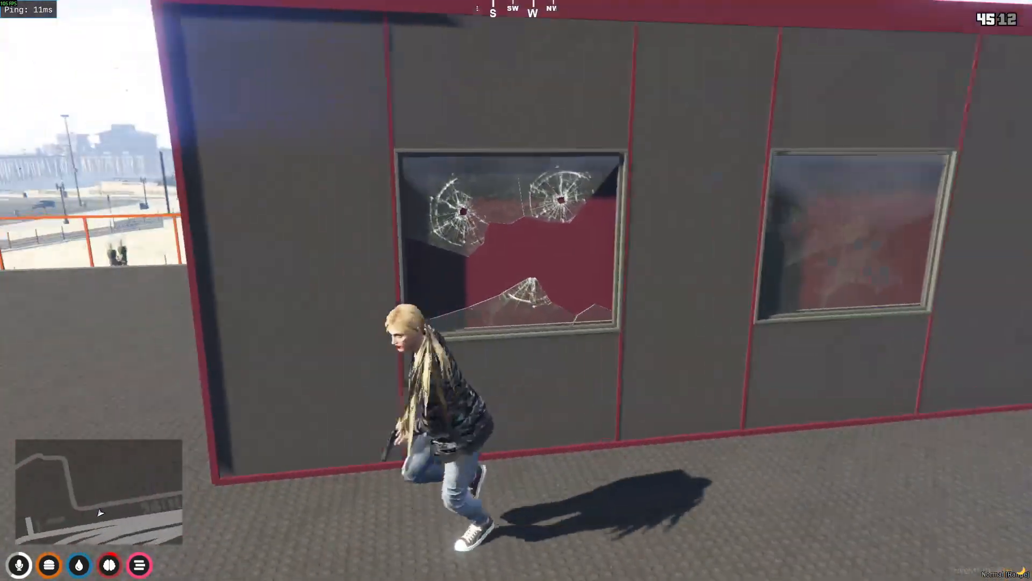
key(w)
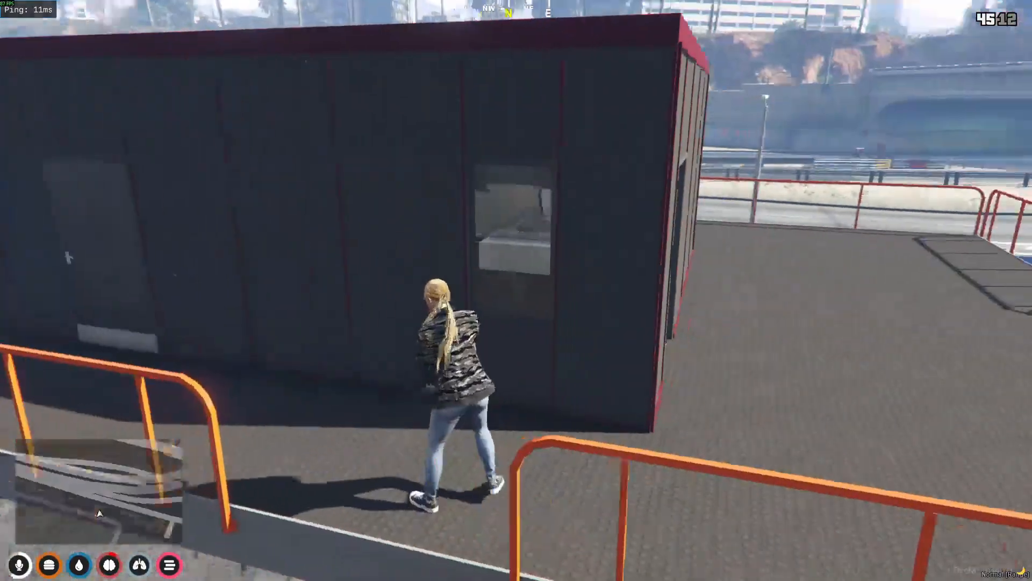
right_click(517, 290)
click(516, 291)
click(516, 291)
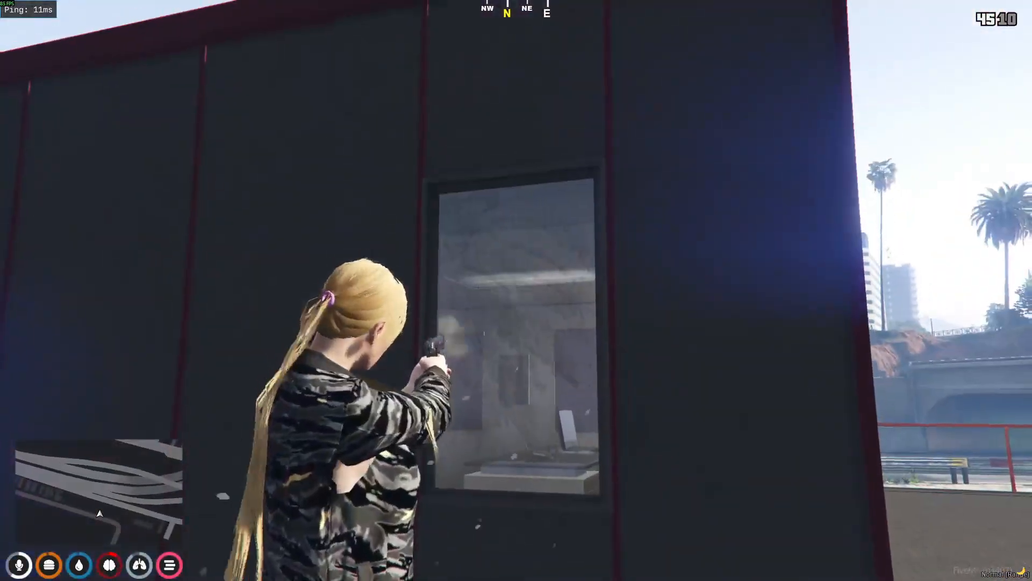
click(516, 290)
click(516, 290)
click(517, 291)
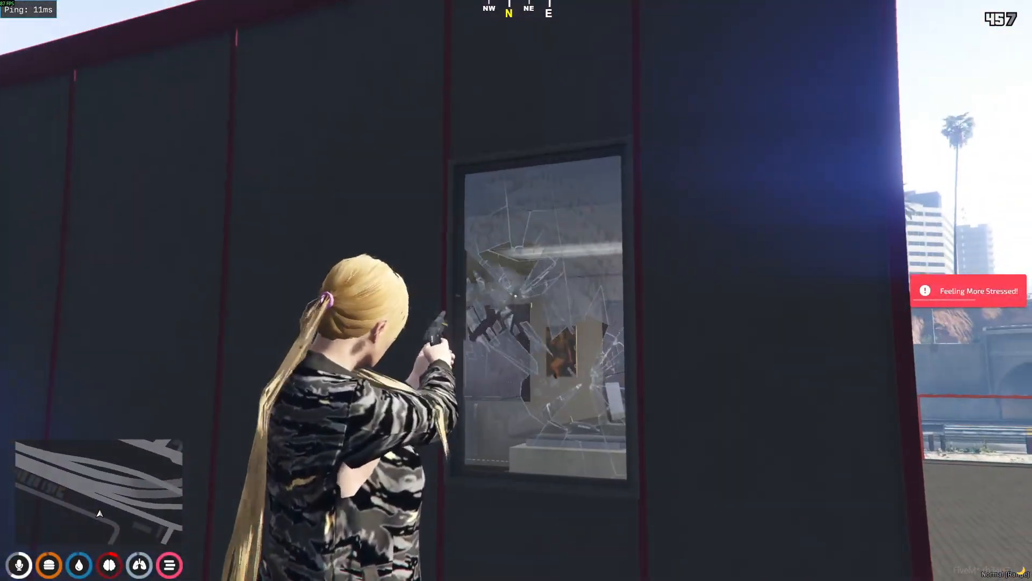
click(517, 290)
Examine the broken office window and the view into the room from several angles outside the cabin
key(w)
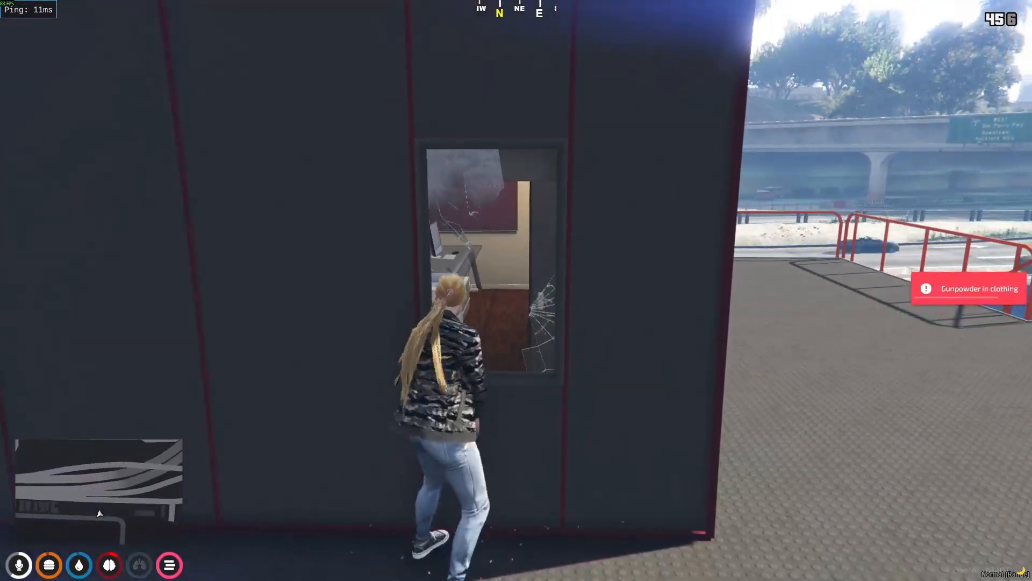
right_click(516, 291)
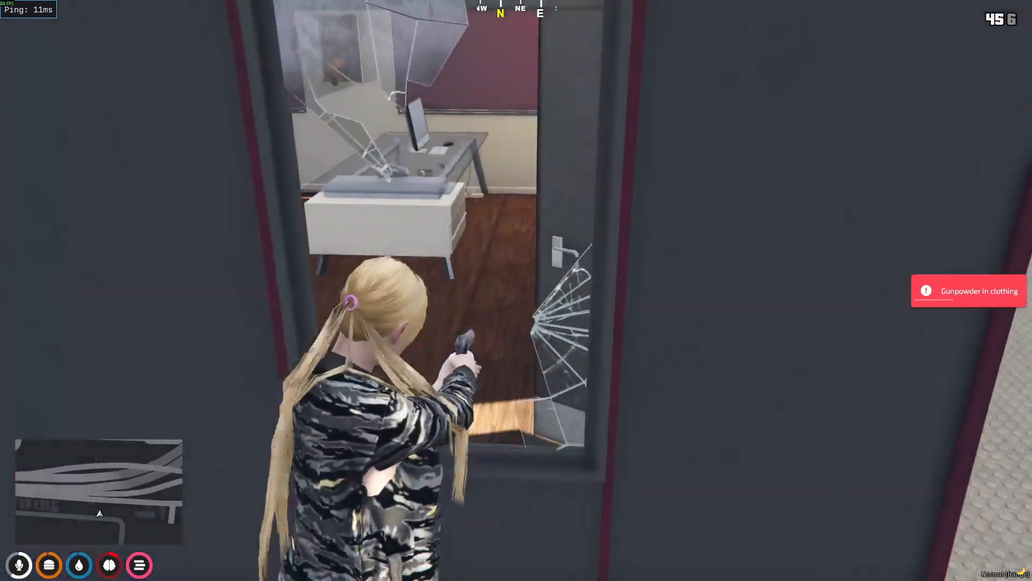
key(space)
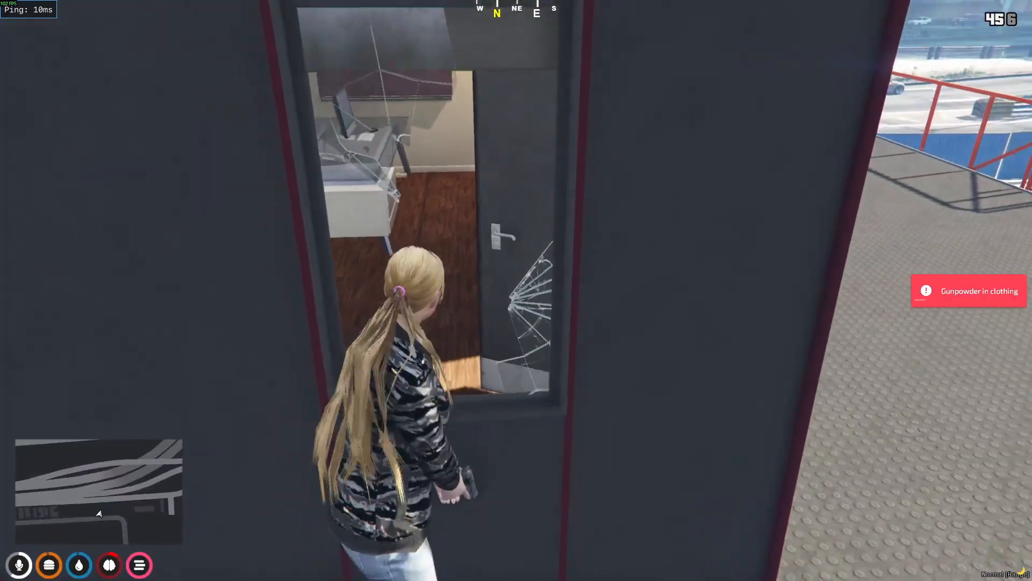
key(d)
key(s)
key(a)
key(w)
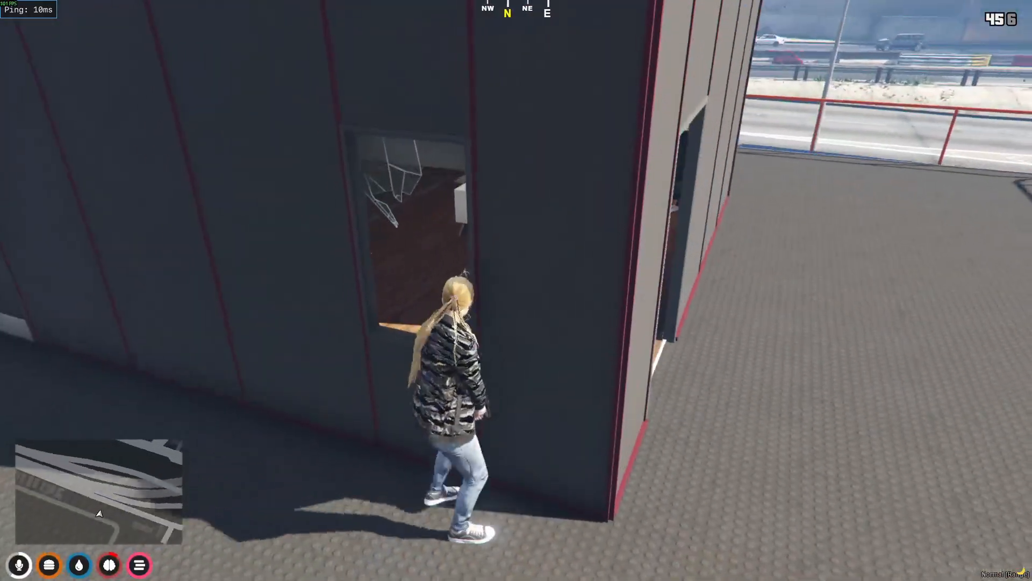
key(a)
key(s)
key(d)
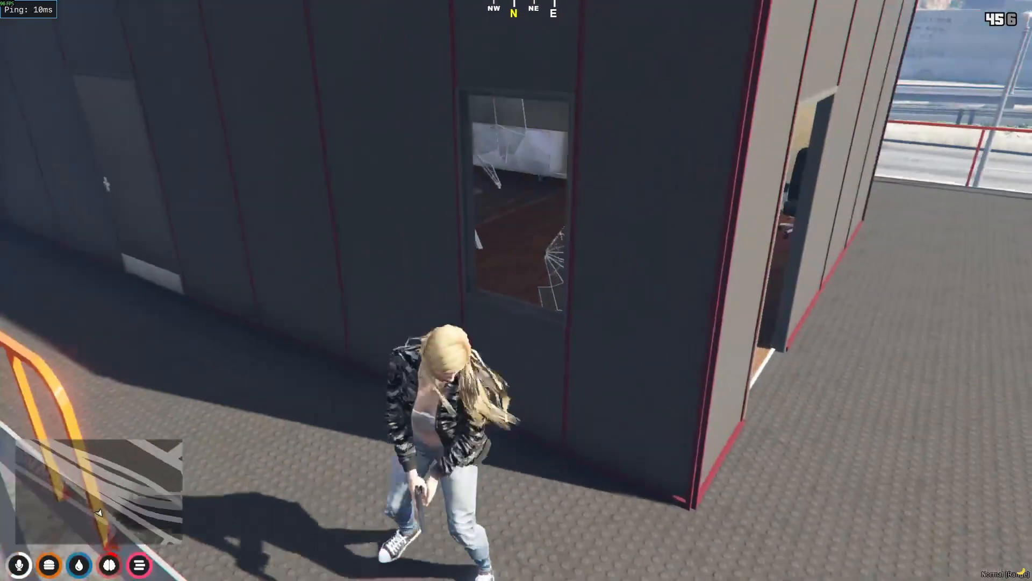
key(a)
key(w)
key(a)
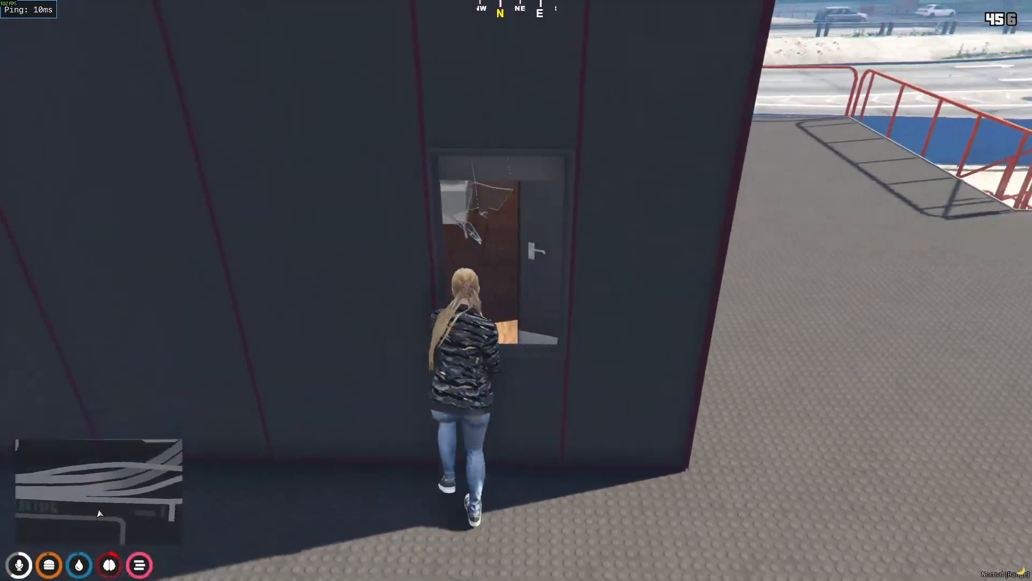
key(d)
key(a)
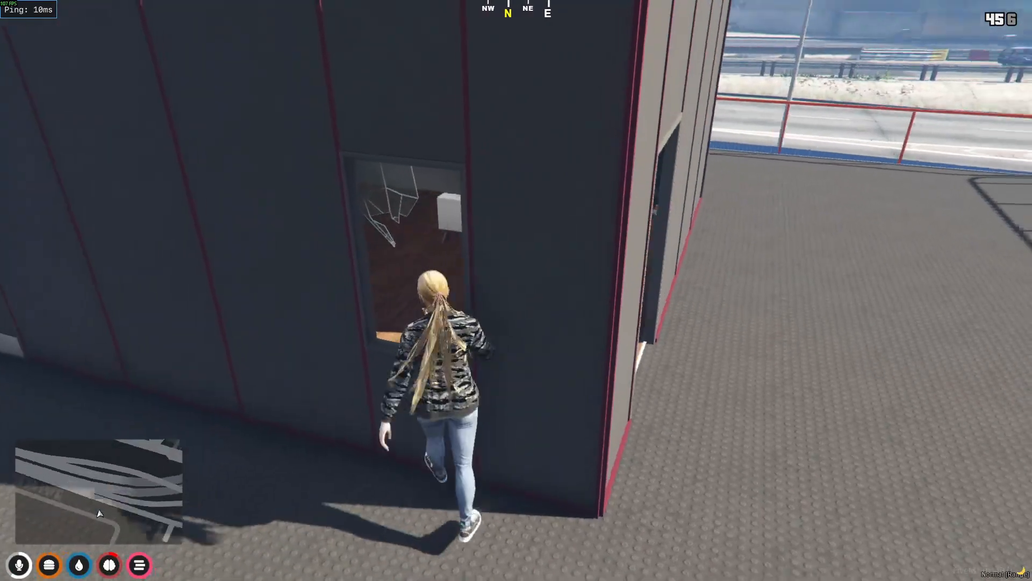
key(w)
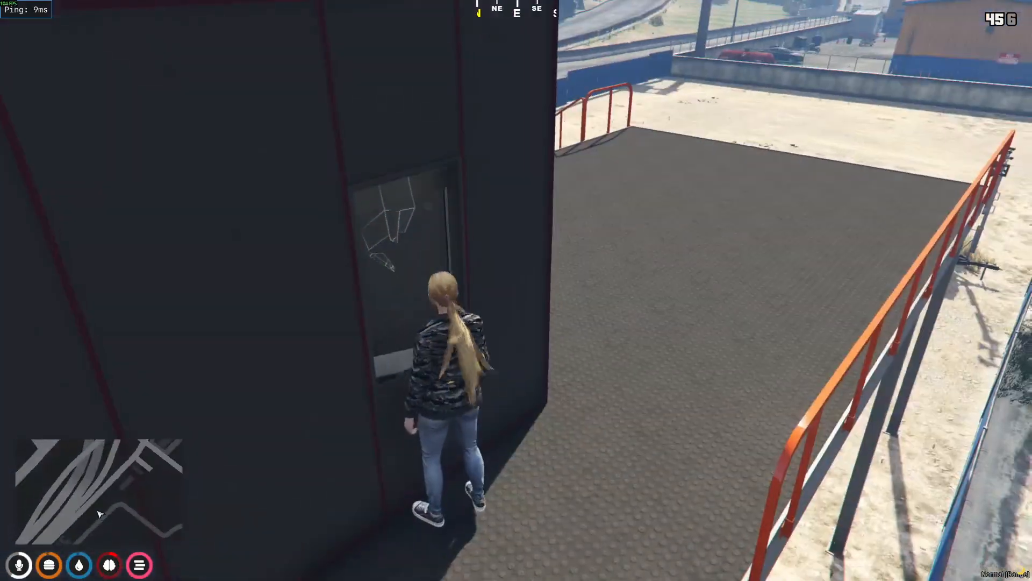
key(d)
key(a)
Run past the ladder to the narrow lounge window, shoot out its glass and look through the opening
key(w)
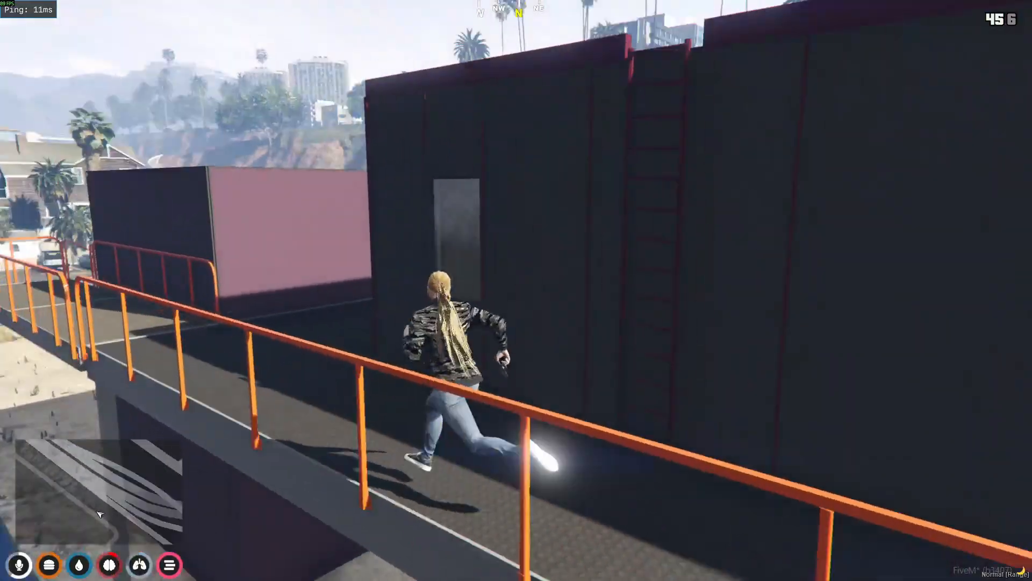
right_click(517, 291)
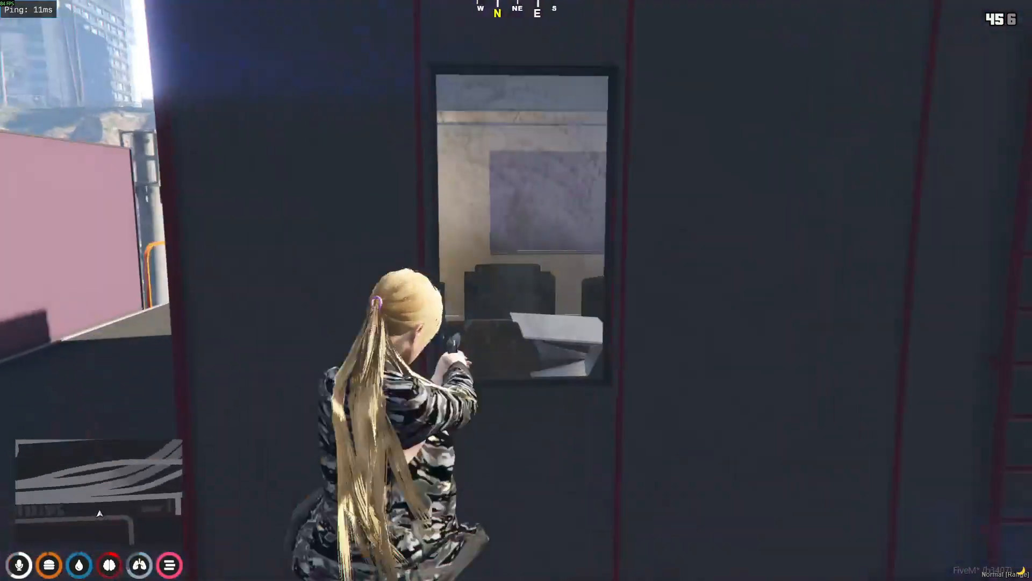
click(516, 290)
click(516, 291)
click(516, 291)
click(516, 290)
click(516, 291)
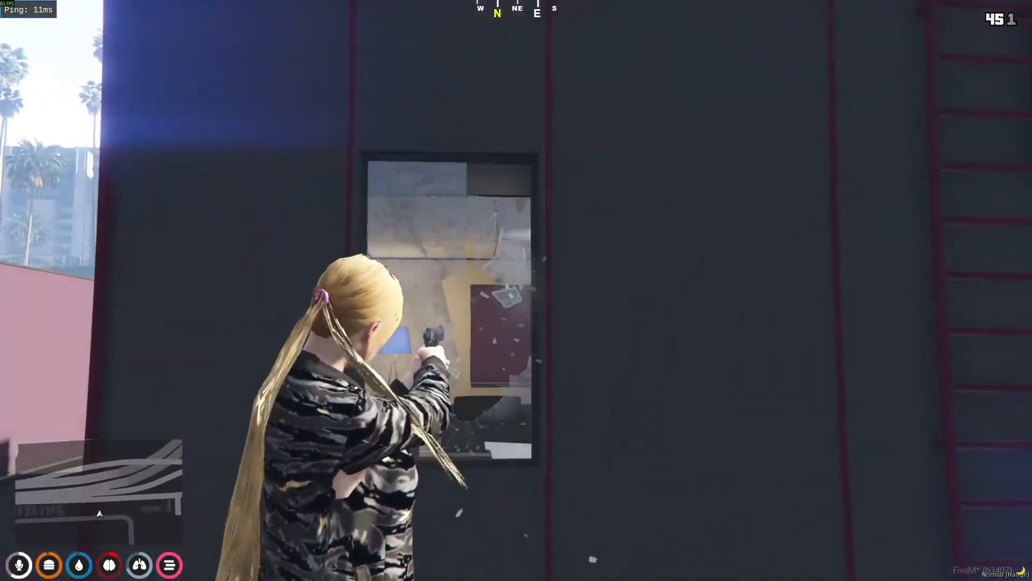
click(517, 290)
key(w)
key(v)
key(v)
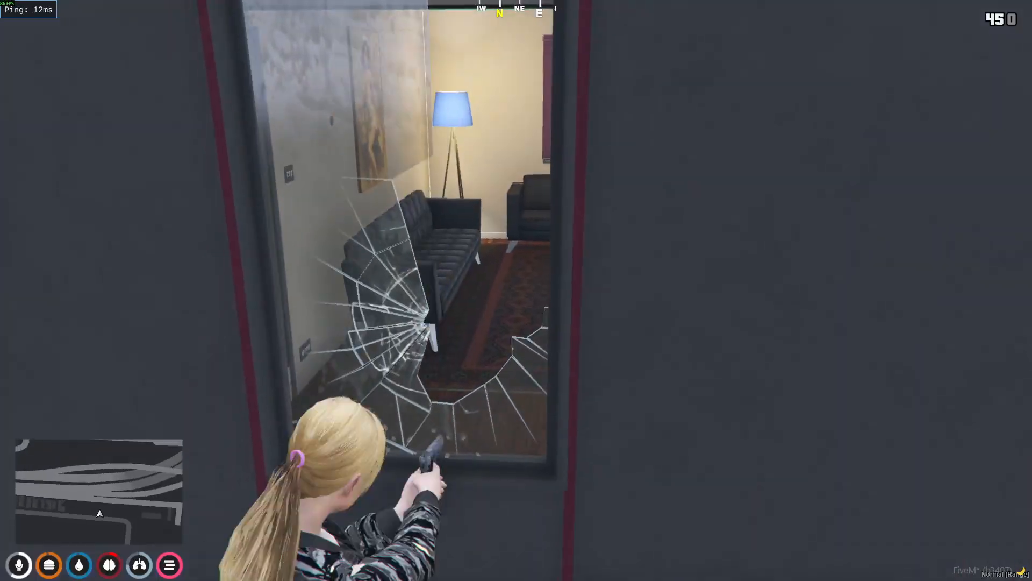
Reload, enter the cabin and examine the broken lounge window and the daylit rooms from inside
key(r)
key(w)
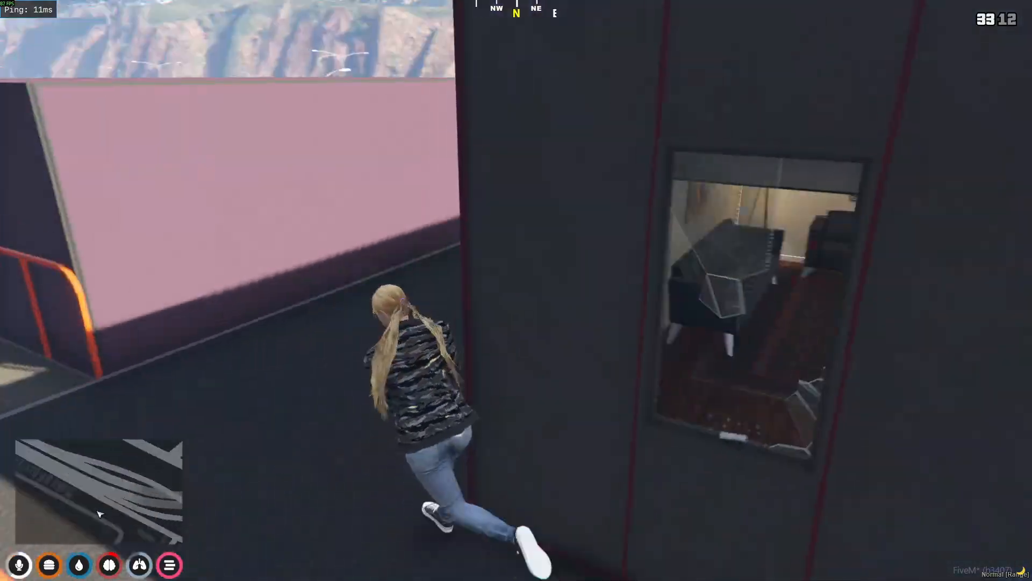
key(w)
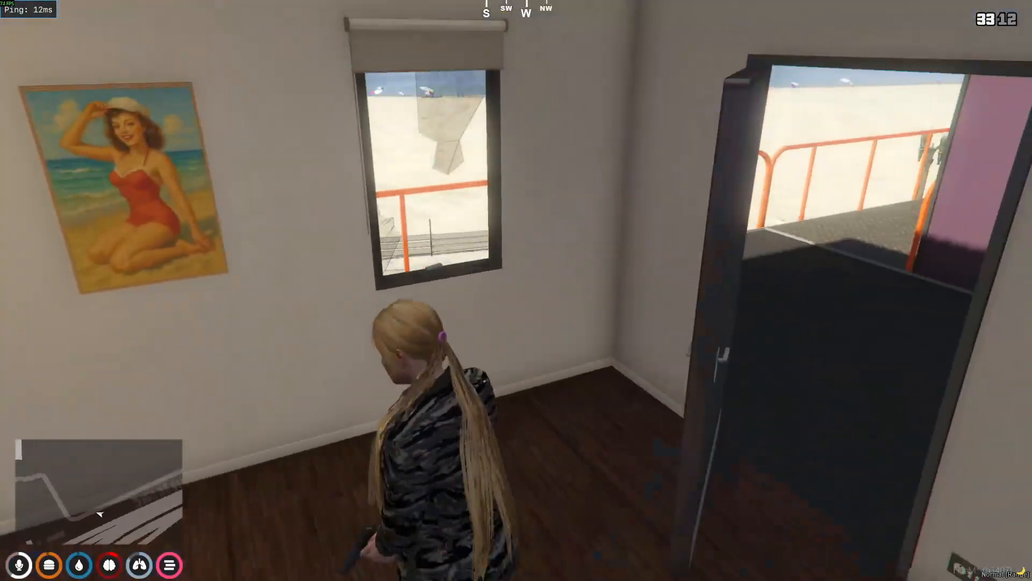
key(w)
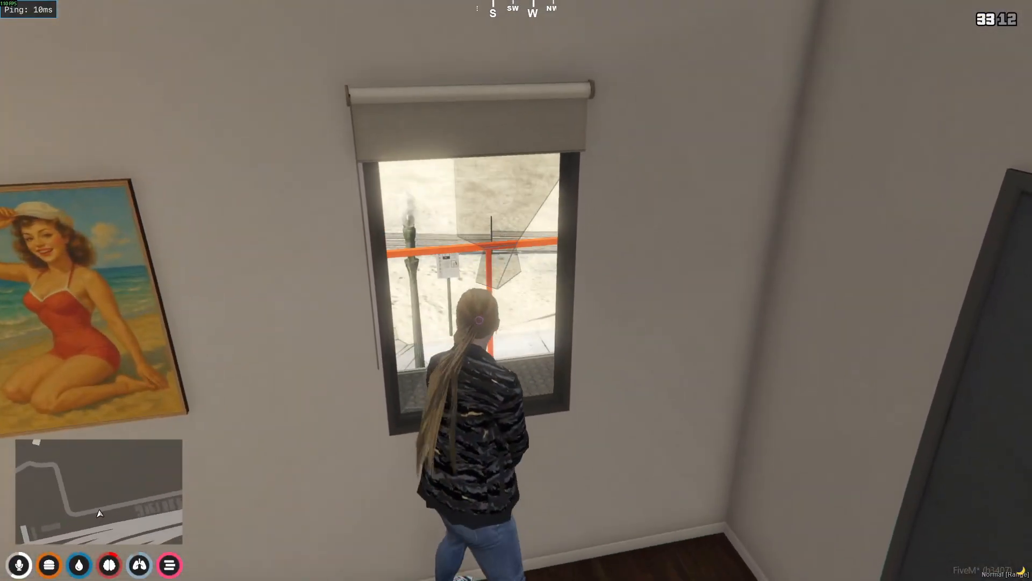
key(w)
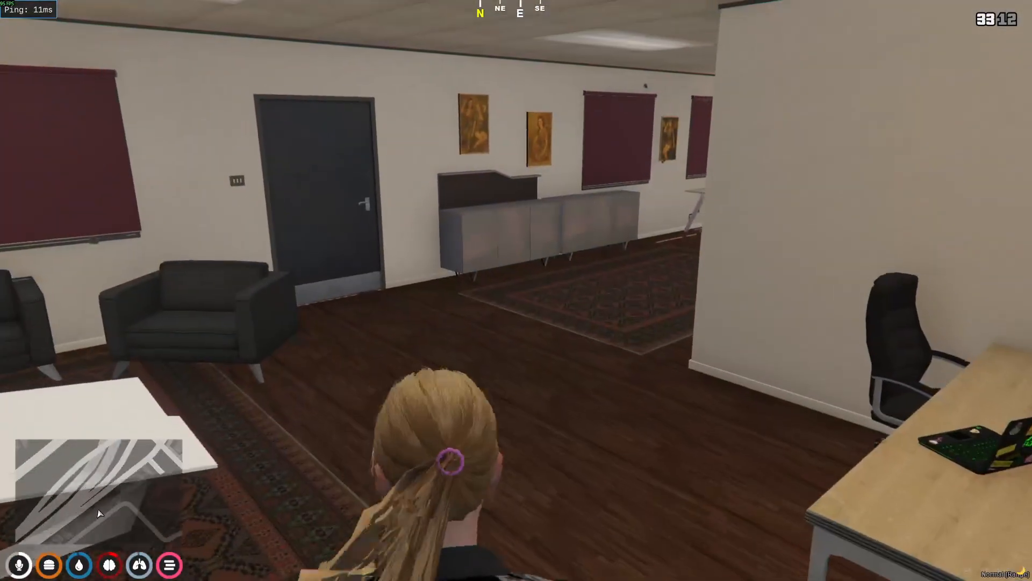
key(w)
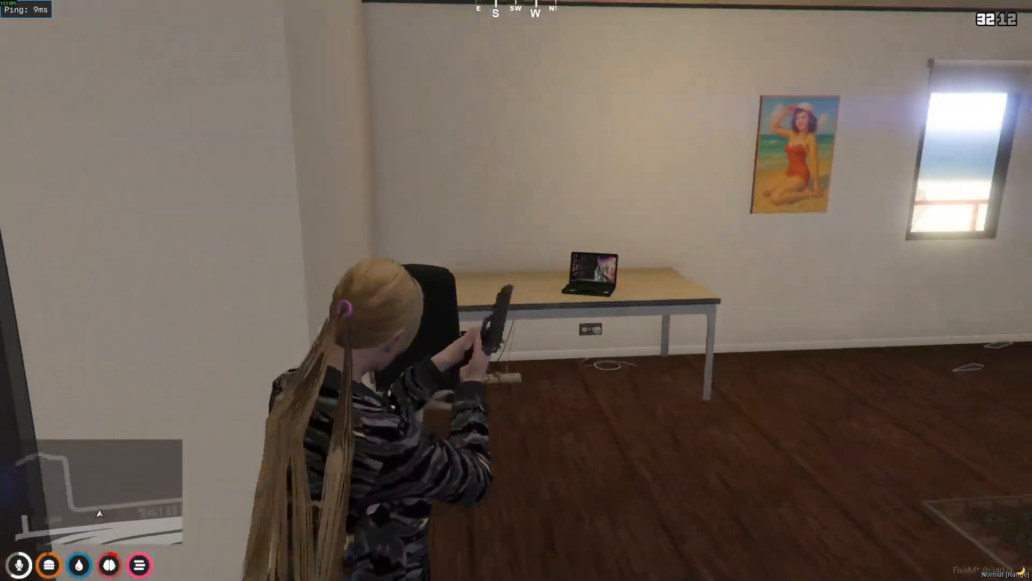
Descend the outdoor stairs from the platform and run across the sandy lot, away from the cabin
key(w)
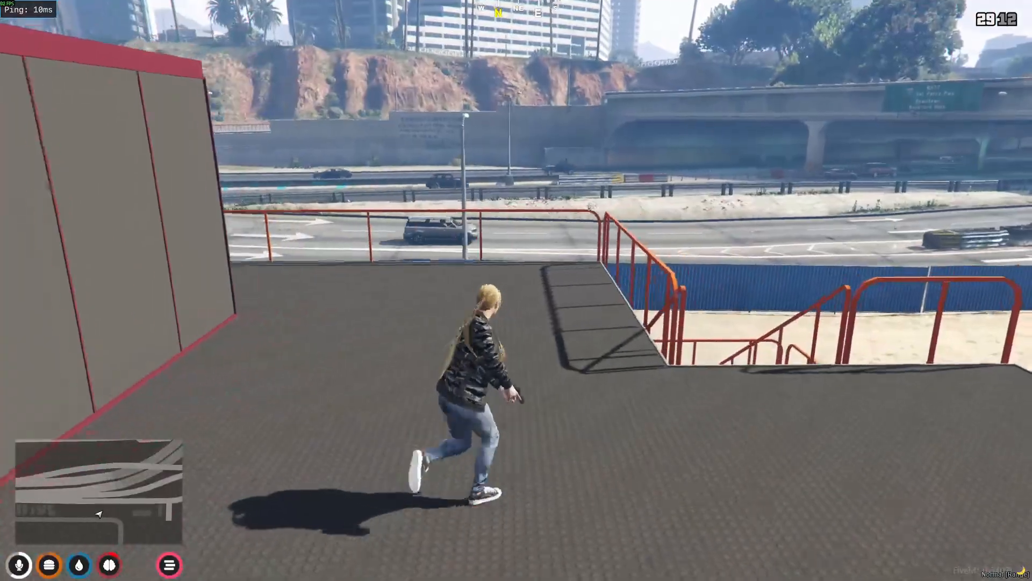
key(d)
key(w)
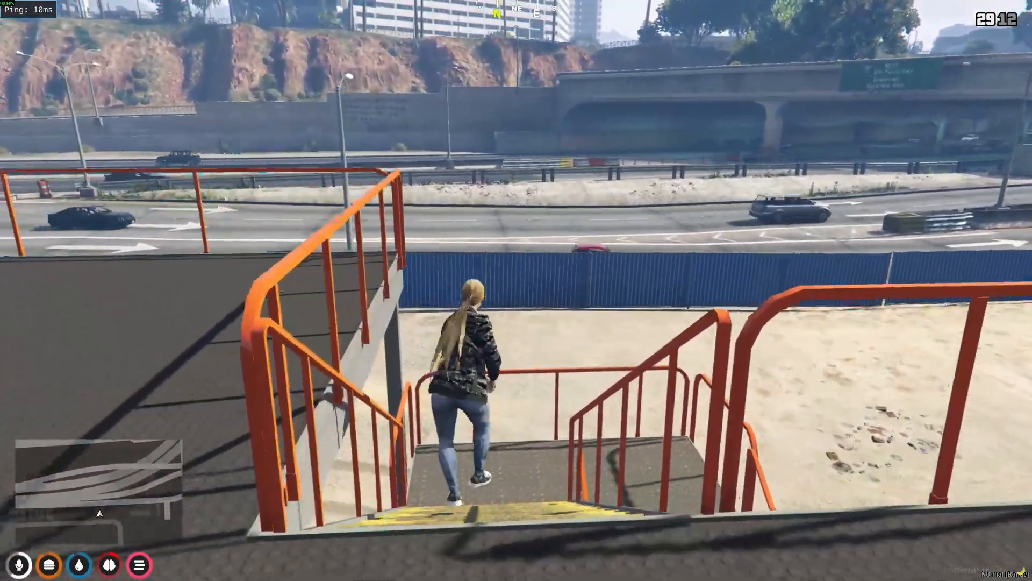
key(d)
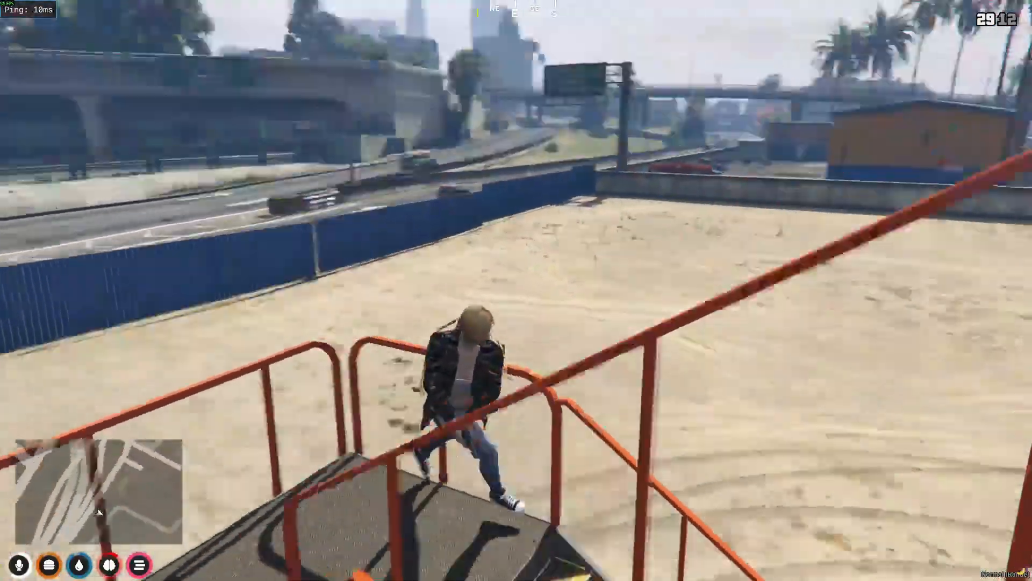
key(w)
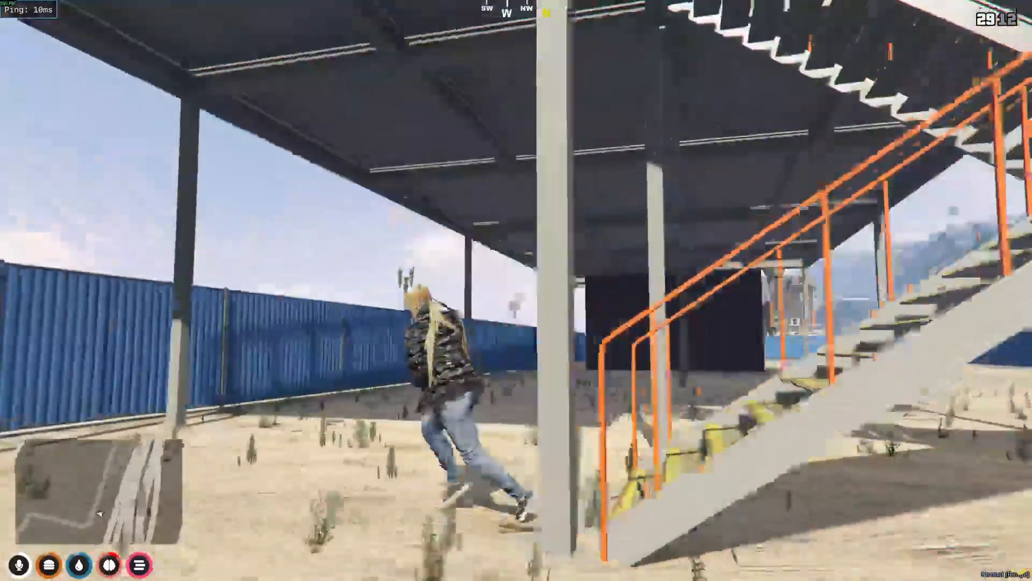
key(d)
key(s)
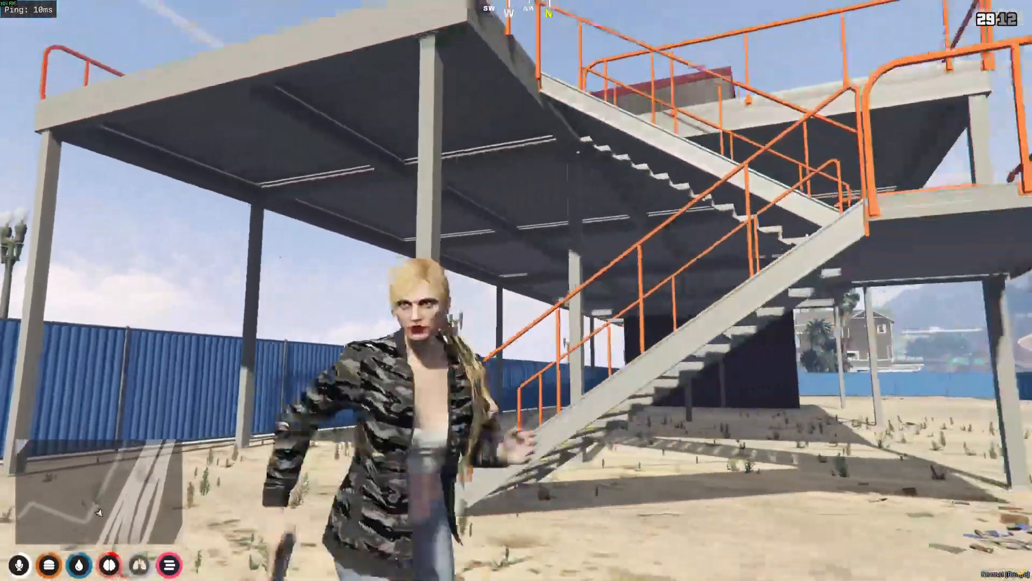
key(w)
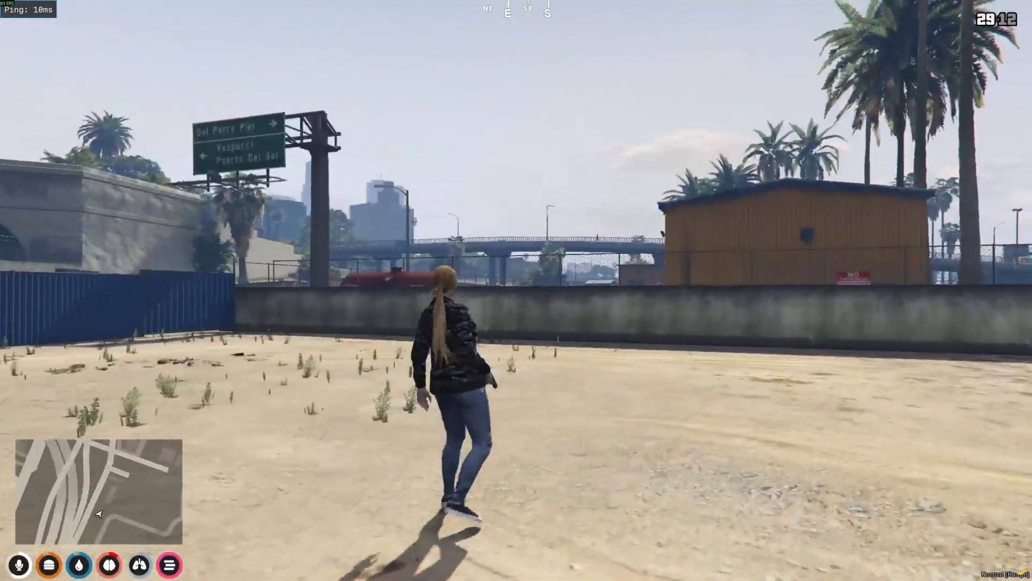
Fly away from the cabin and back to its platform in txAdmin's NoClip mode, ending in normal player mode
key(F1)
key(w)
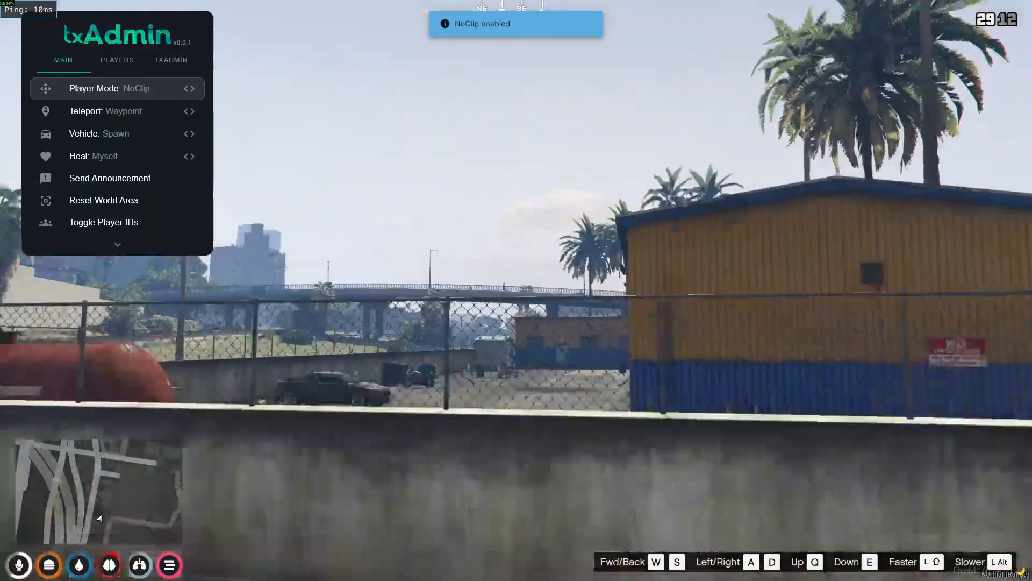
key(w)
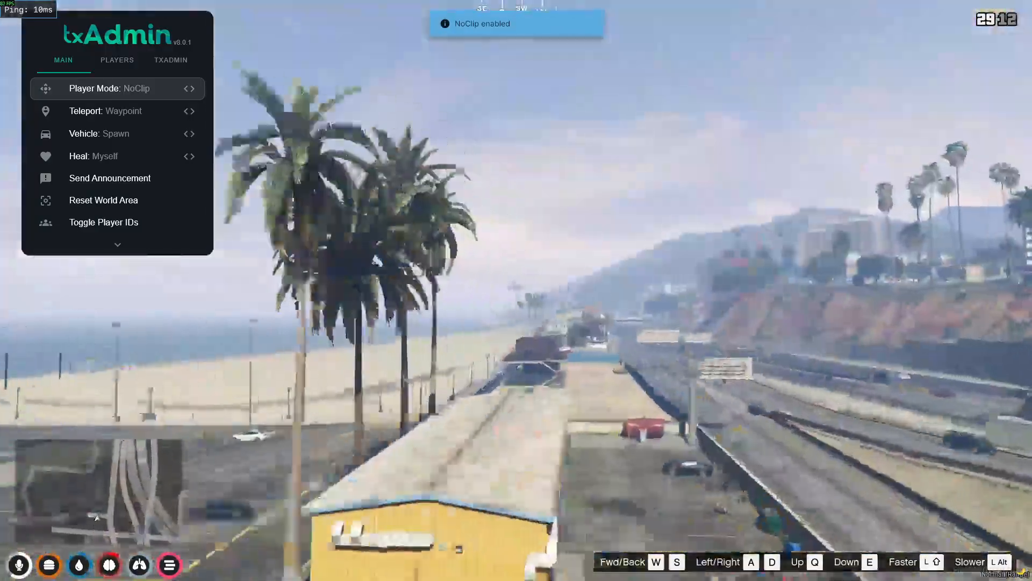
key(w)
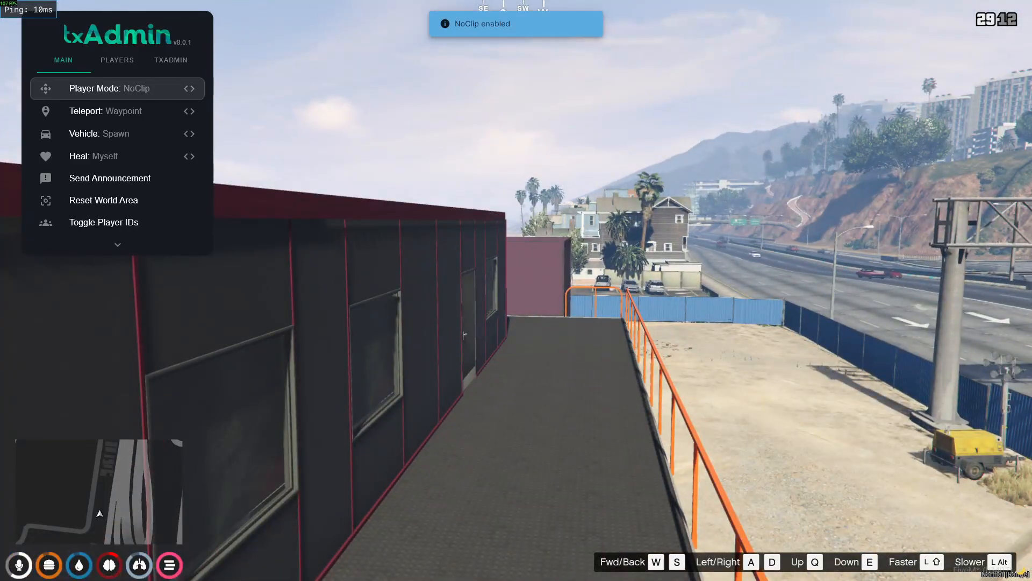
key(Return)
key(BackSpace)
key(w)
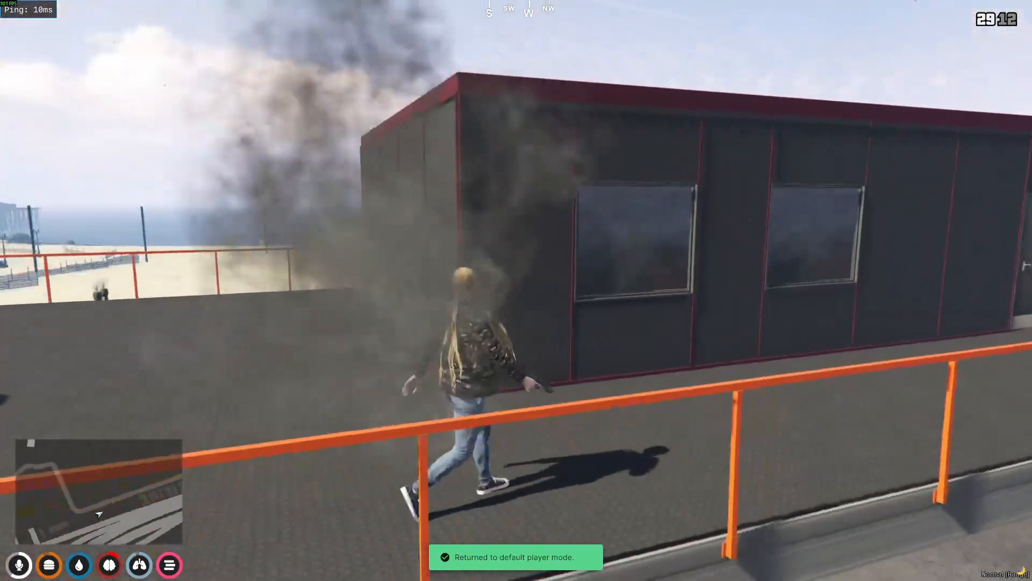
Approach the large window on the cabin's long side again and fire repeated shots to retest its glass
key(w)
right_click(516, 291)
click(516, 290)
click(517, 290)
click(517, 290)
click(516, 291)
click(516, 291)
click(516, 290)
click(516, 291)
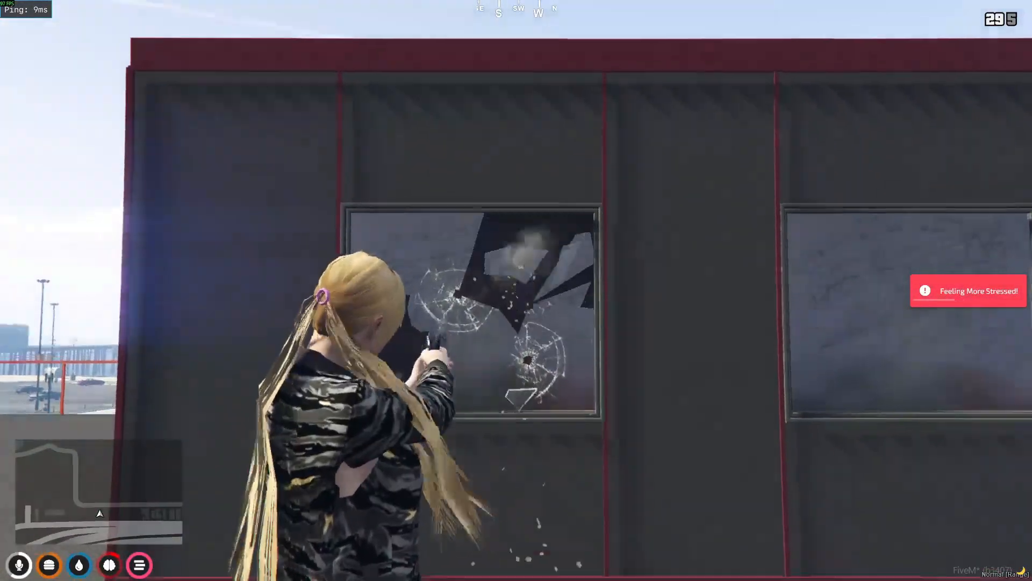
click(517, 291)
click(516, 290)
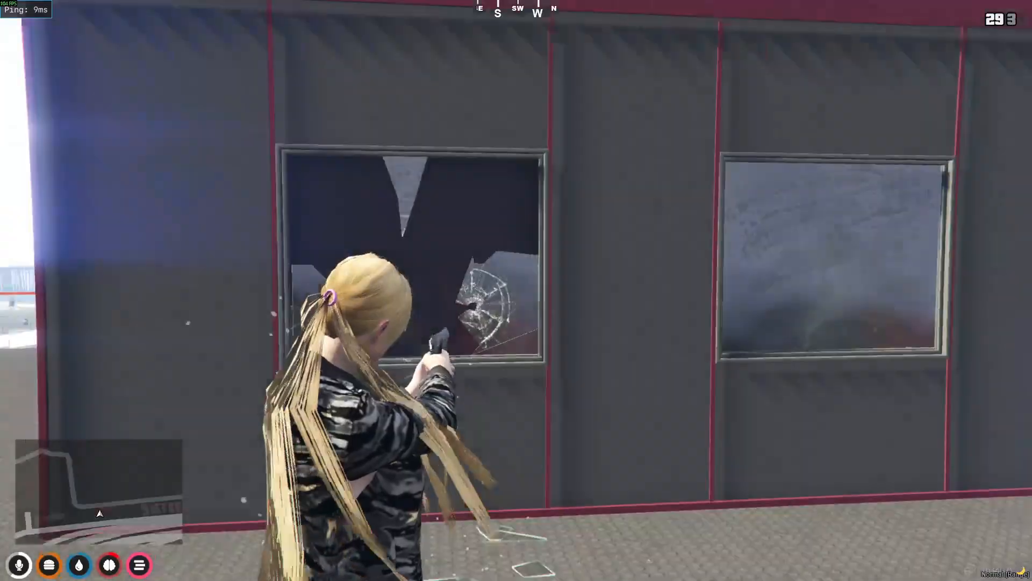
Shoot the remaining glass shards out of the large cabin window from the front and the side, and reload the pistol
click(517, 291)
click(517, 291)
key(r)
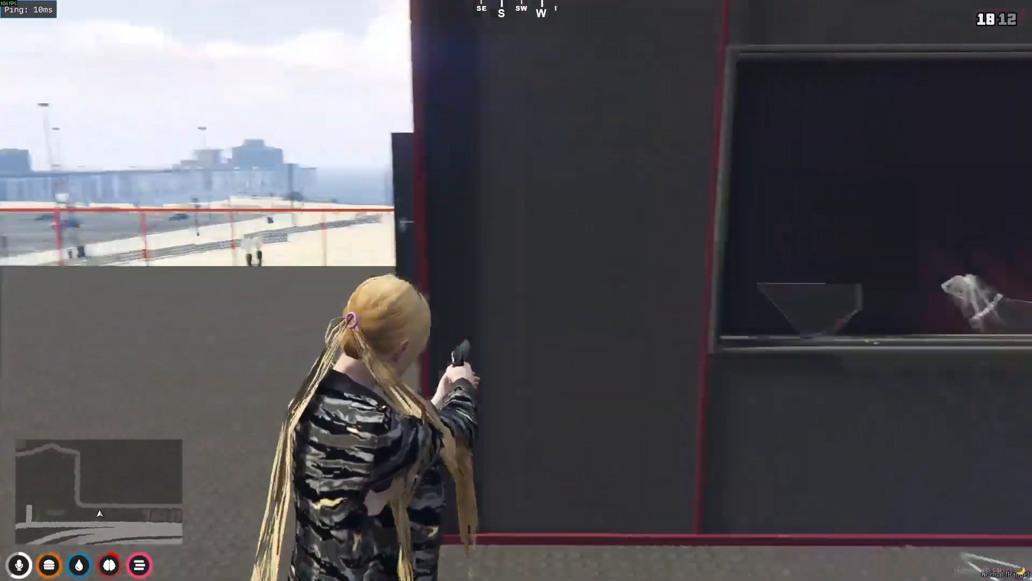
click(517, 291)
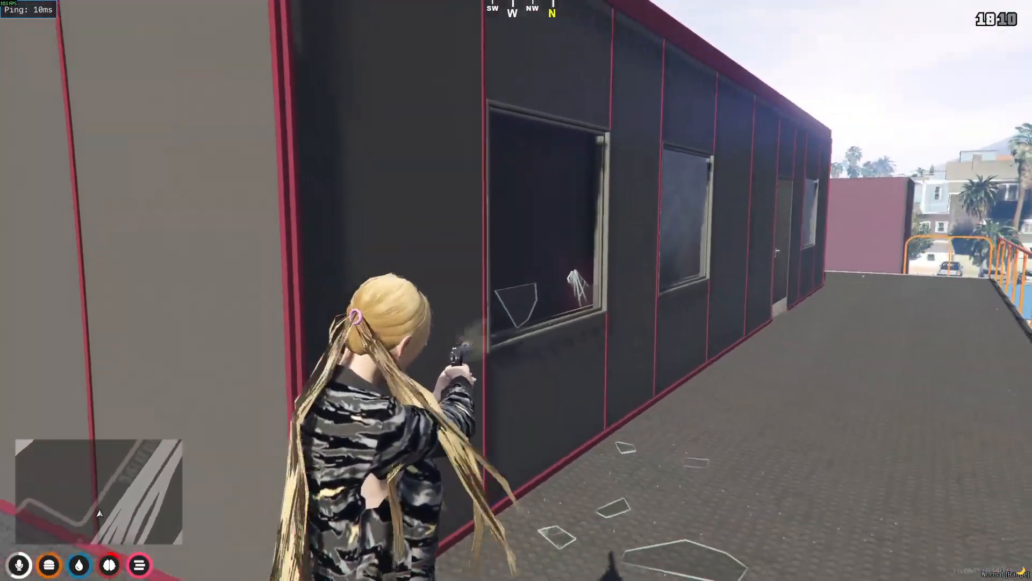
click(516, 290)
click(517, 290)
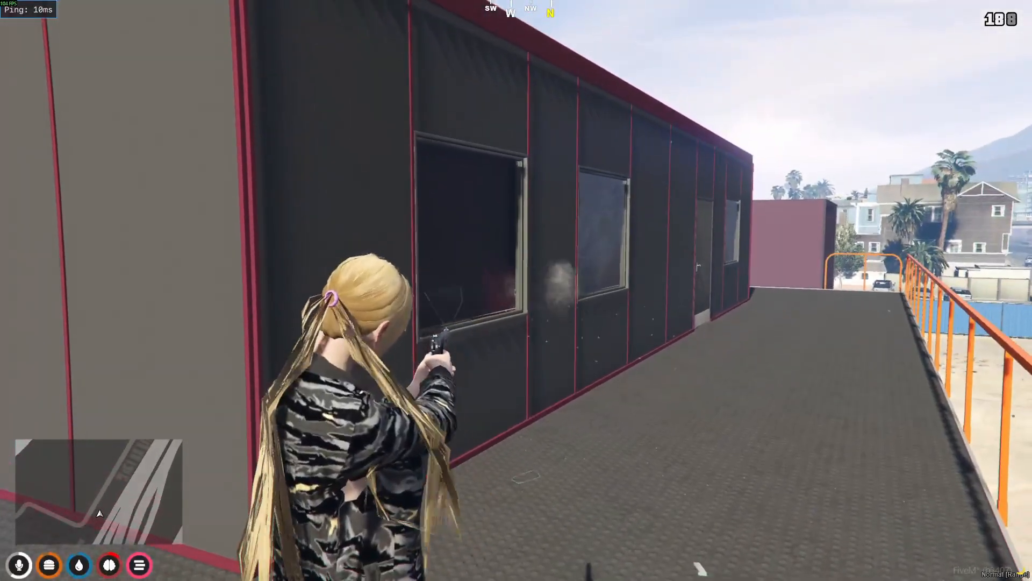
key(r)
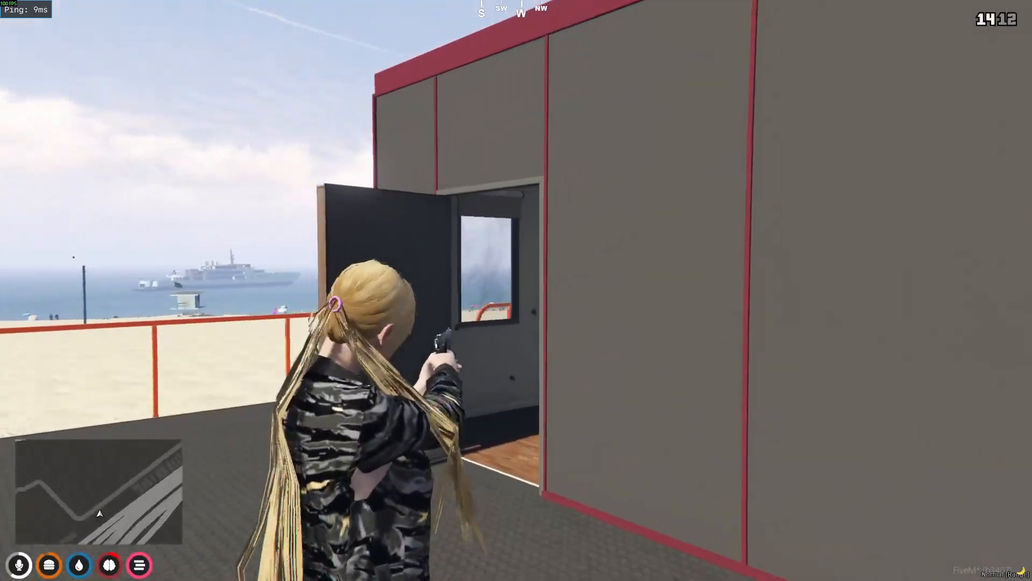
Fire through the cabin's open end door at the window inside to test its glass, and reload the pistol
click(516, 291)
click(516, 290)
click(517, 290)
click(516, 290)
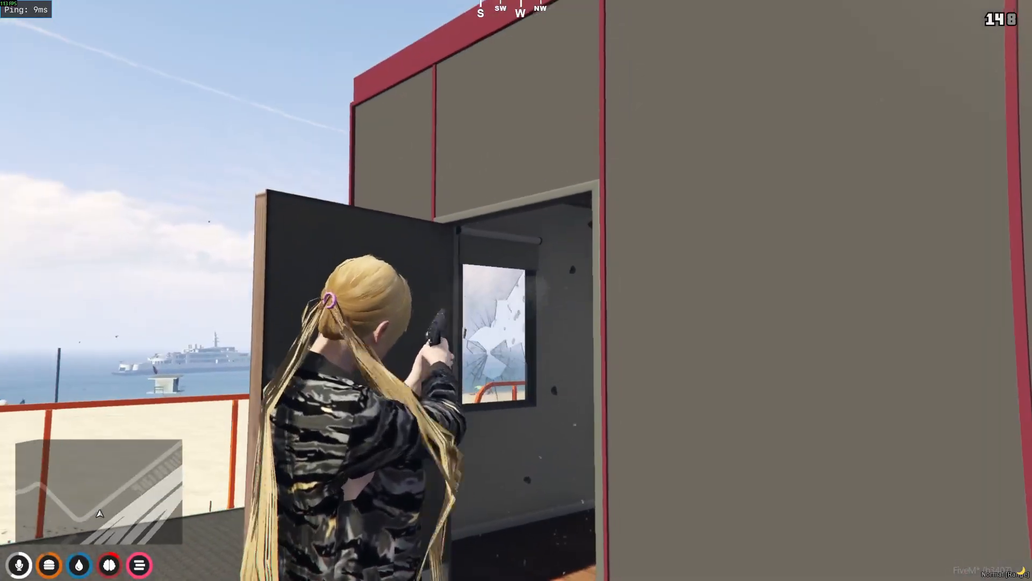
key(r)
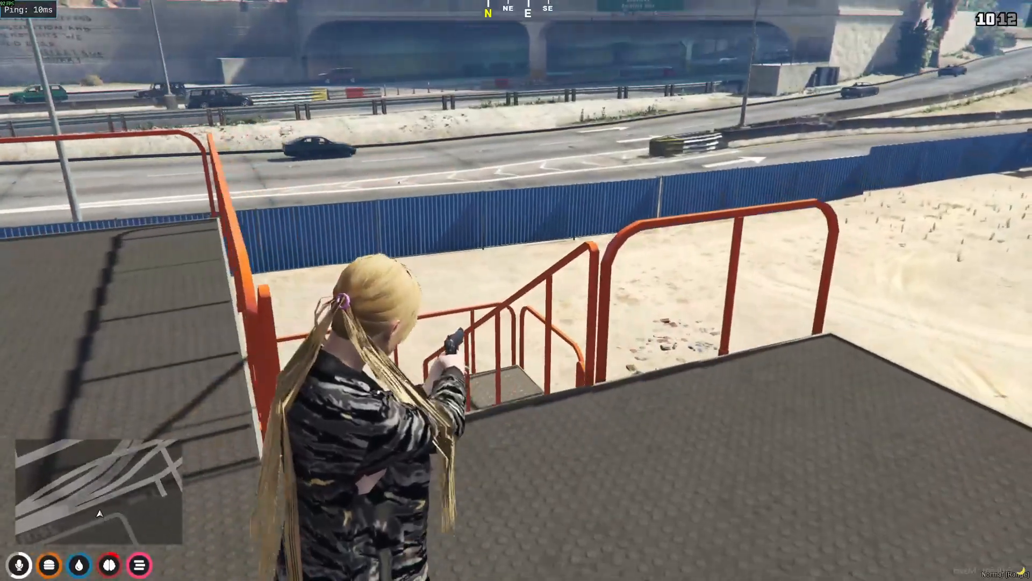
Jump from the platform to the sandy lot, put the pistol away and get into the parked dark car
key(w)
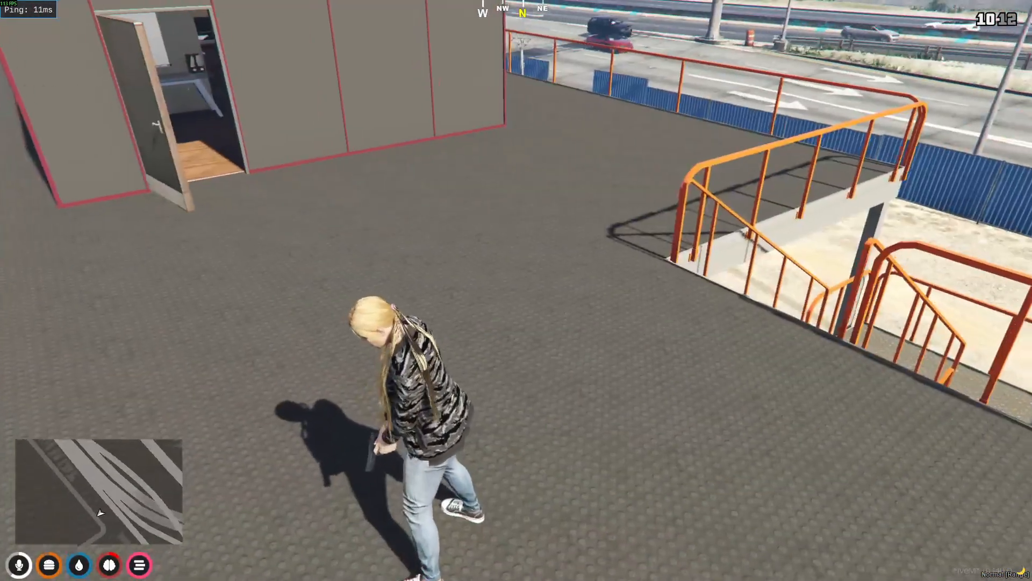
key(w)
key(space)
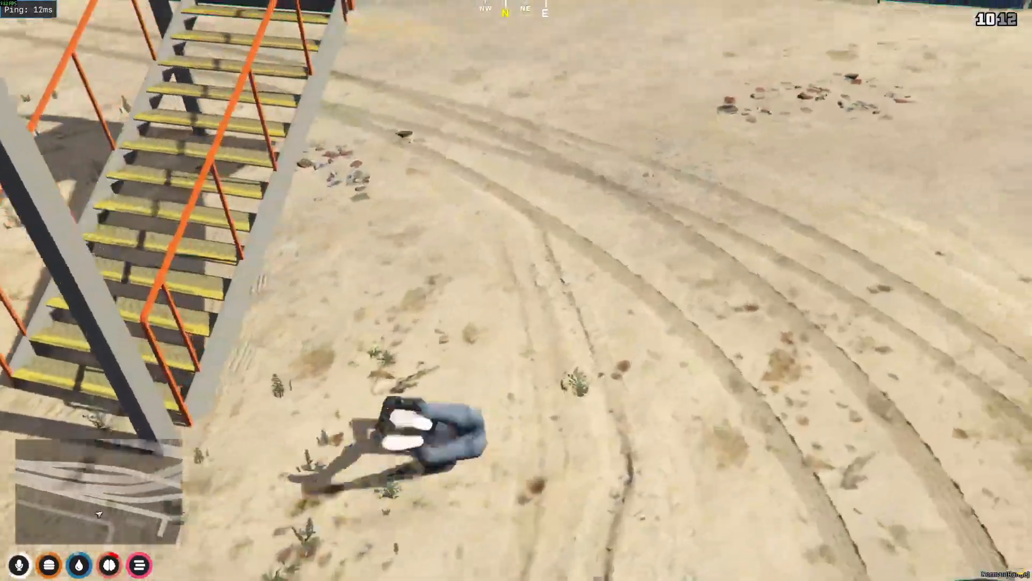
key(1)
key(w)
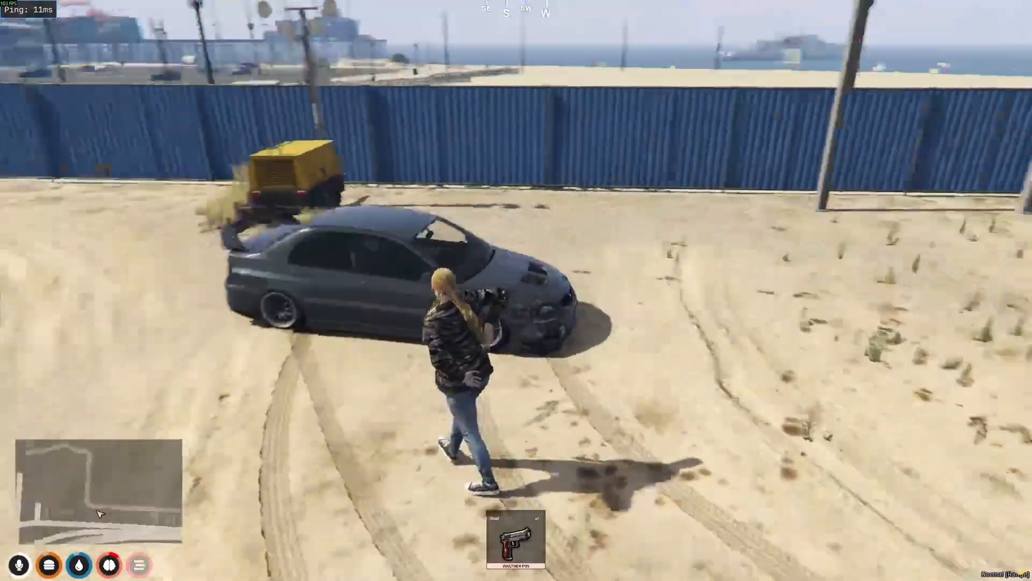
key(w)
key(space)
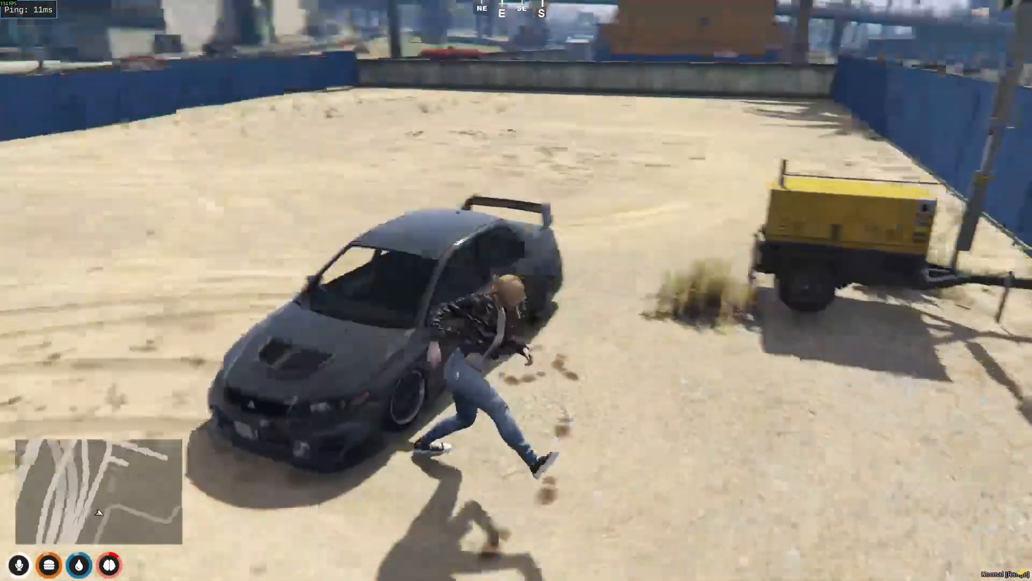
key(f)
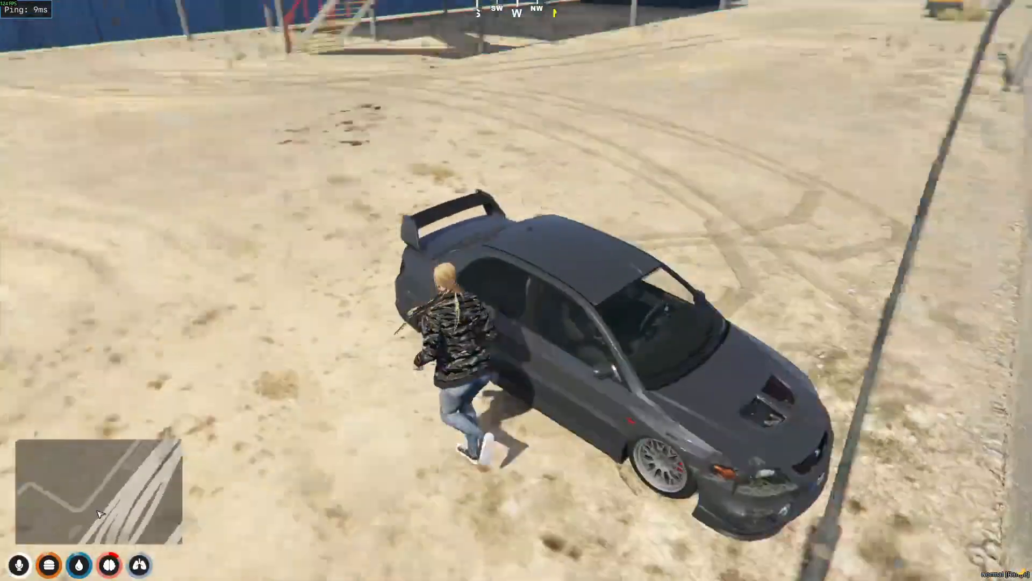
key(w)
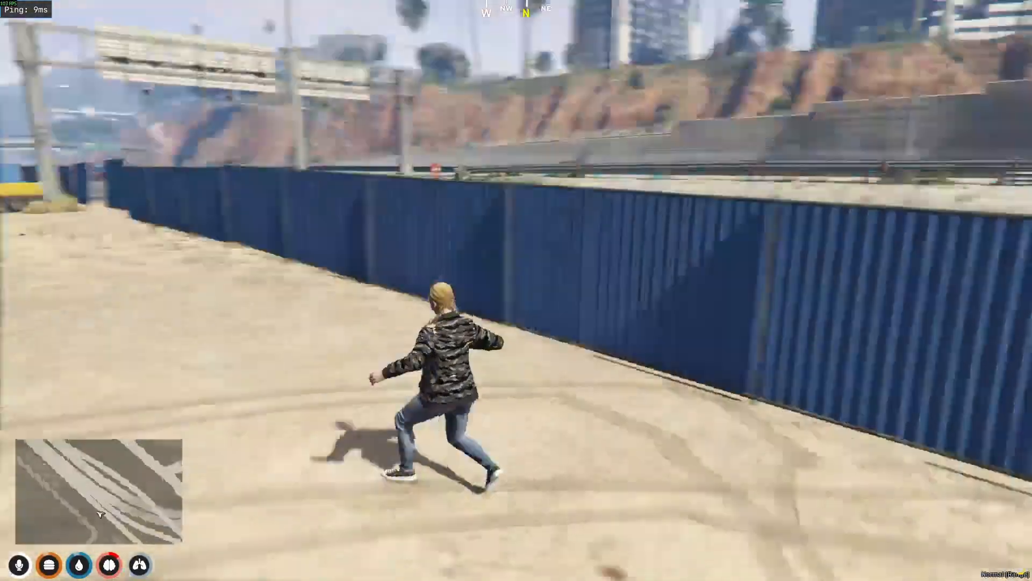
key(w)
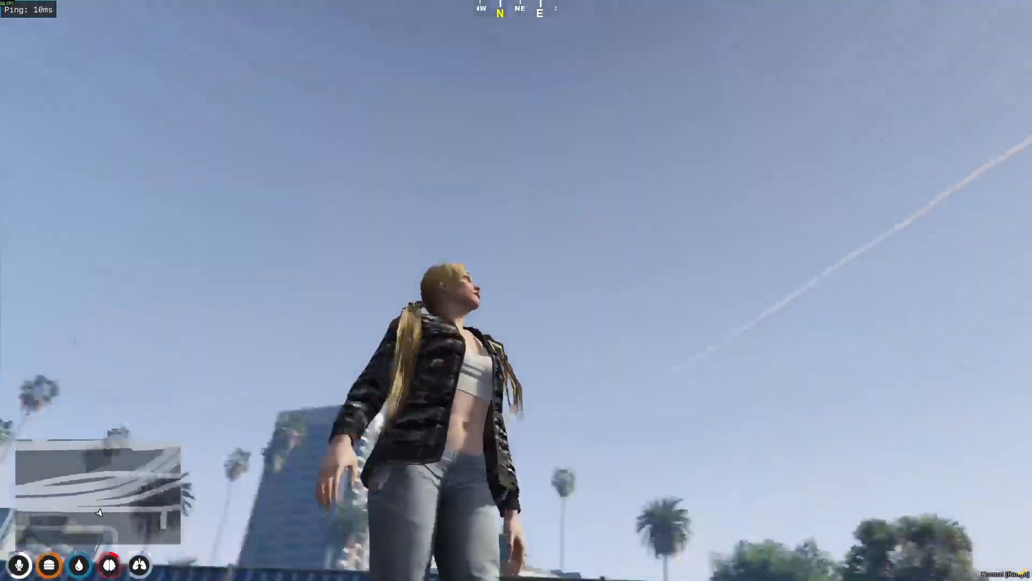
key(w)
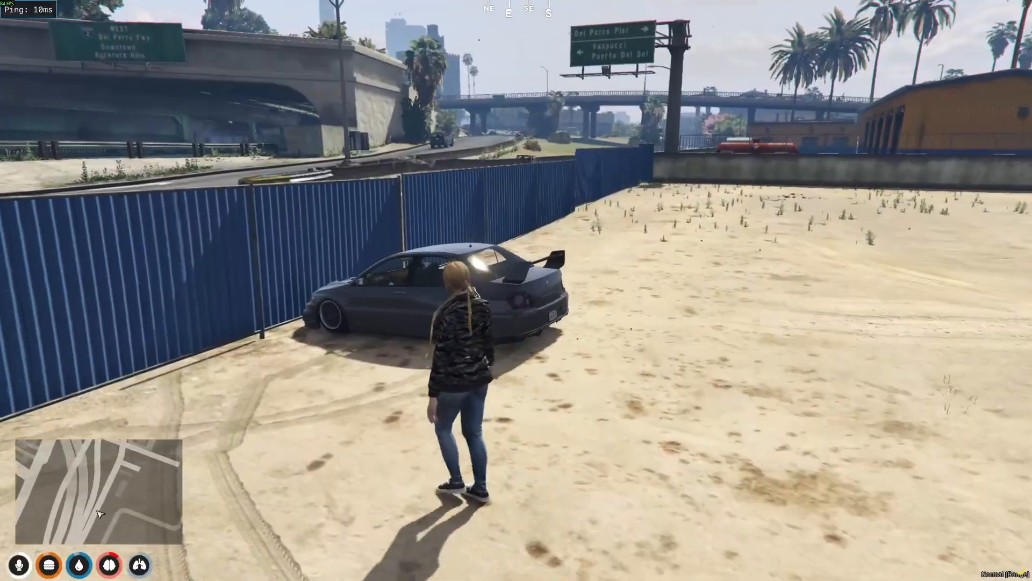
key(w)
key(space)
key(w)
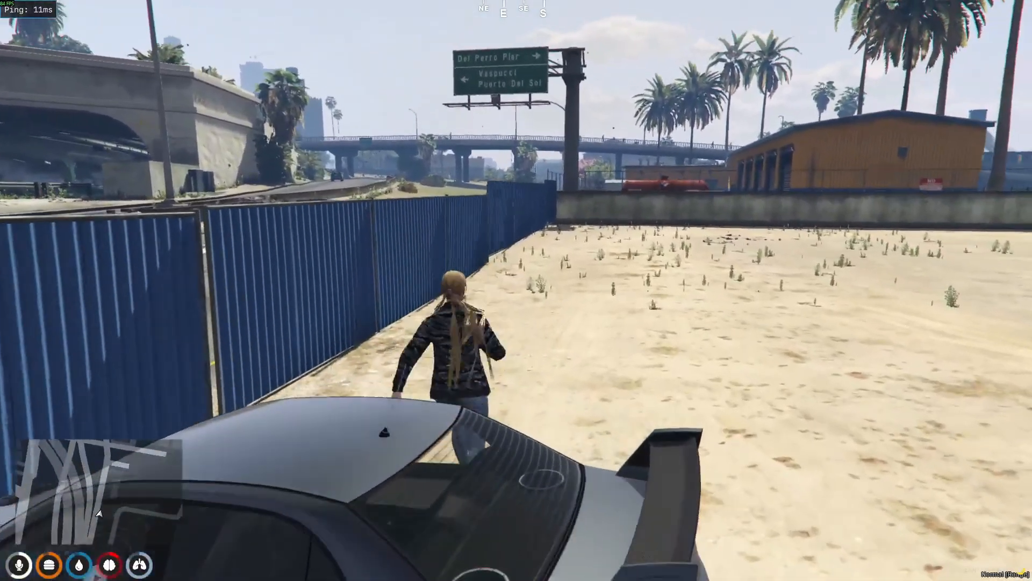
key(w)
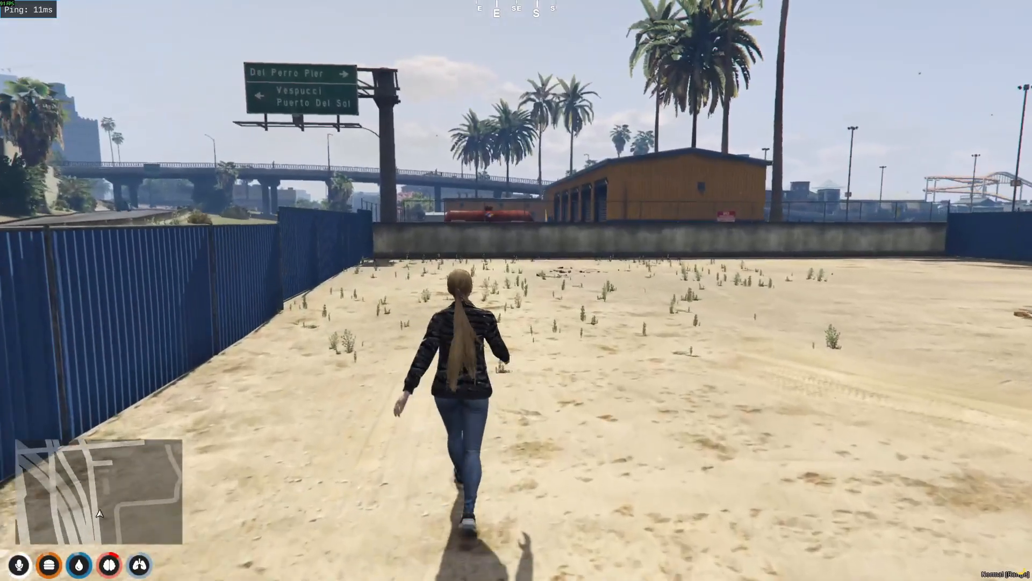
key(w)
key(s)
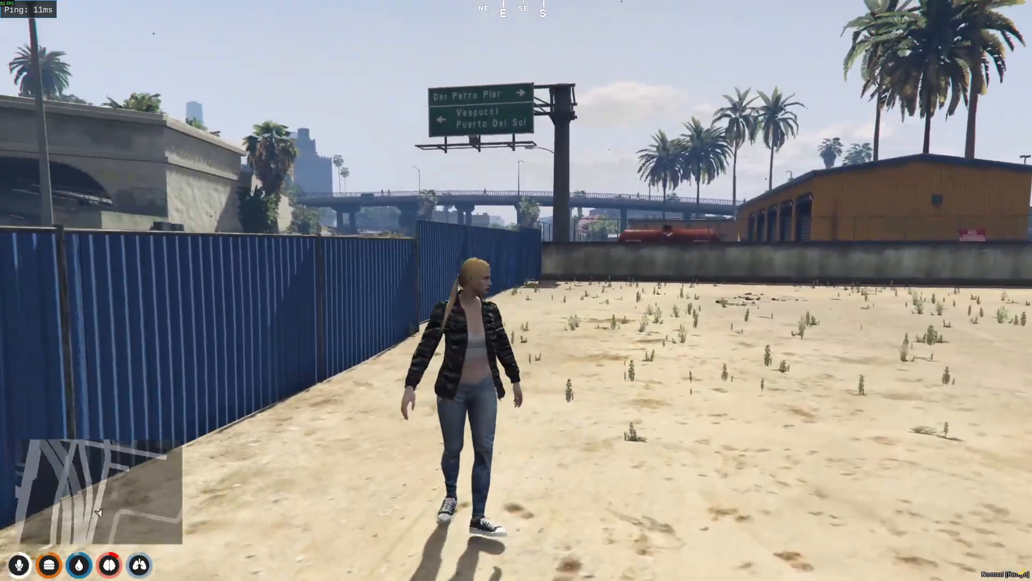
key(d)
key(d)
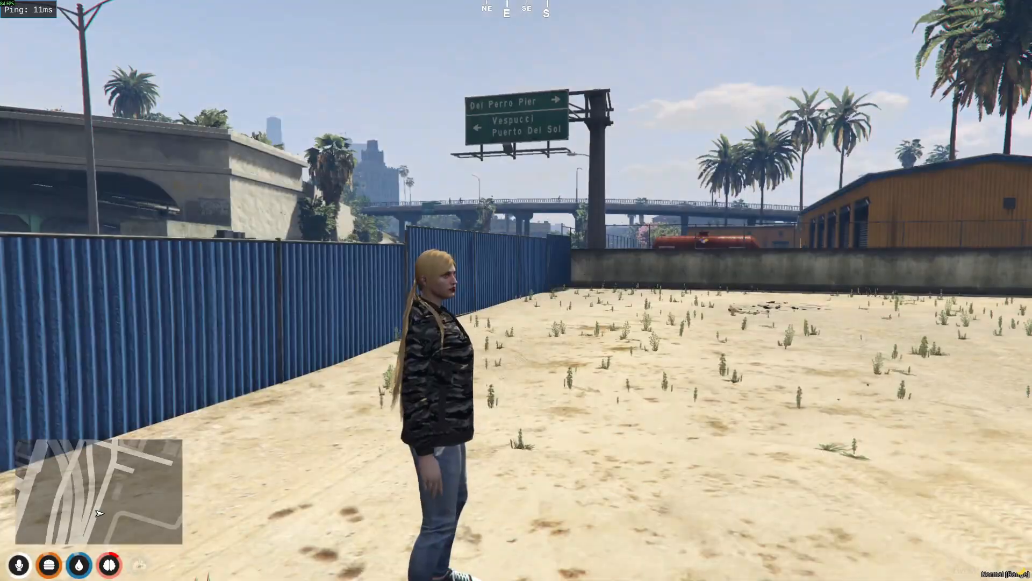
Quit FiveM, return to the cabin scene in Blender and set the viewport to Material Preview shading
key(alt+F4)
key(Return)
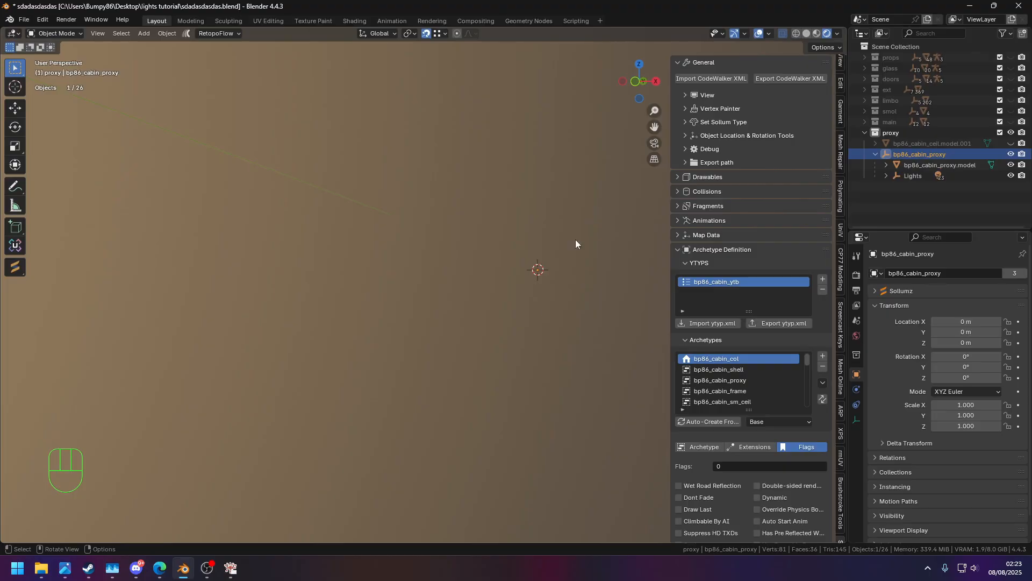
scroll(573, 240, down, 5)
middle_drag(573, 238, 502, 246)
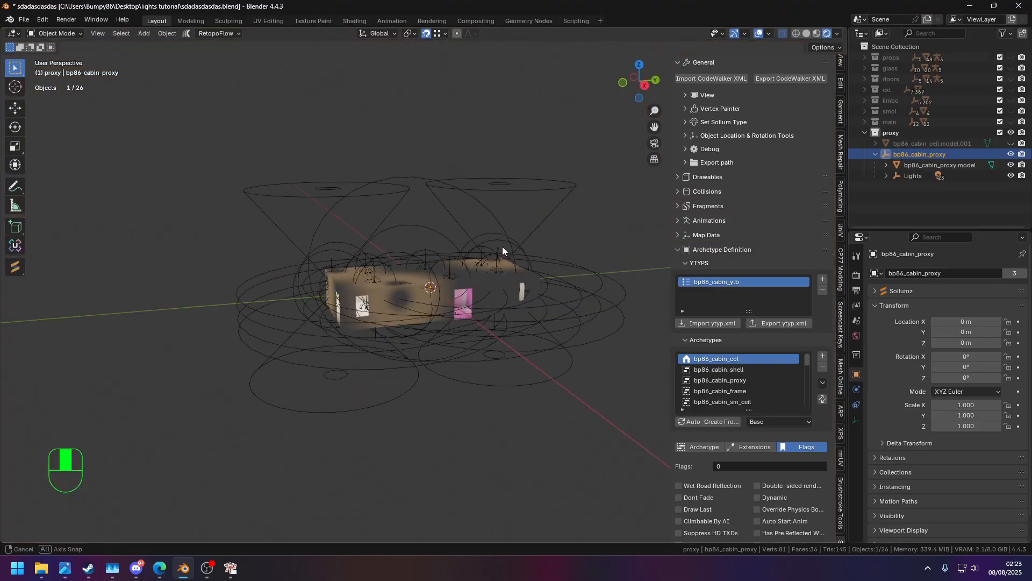
click(817, 33)
Examine the cabin proxy model and its light volumes from inside the rooms and from outside
scroll(408, 169, up, 3)
middle_drag(407, 168, 528, 180)
scroll(544, 158, up, 4)
scroll(521, 180, down, 4)
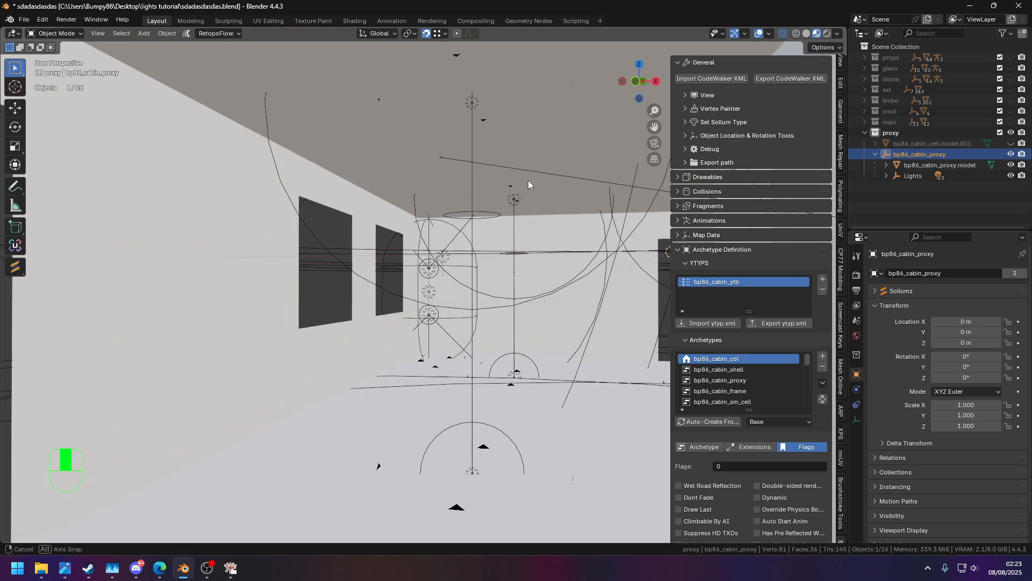
scroll(529, 181, up, 4)
scroll(520, 184, down, 2)
scroll(521, 187, down, 6)
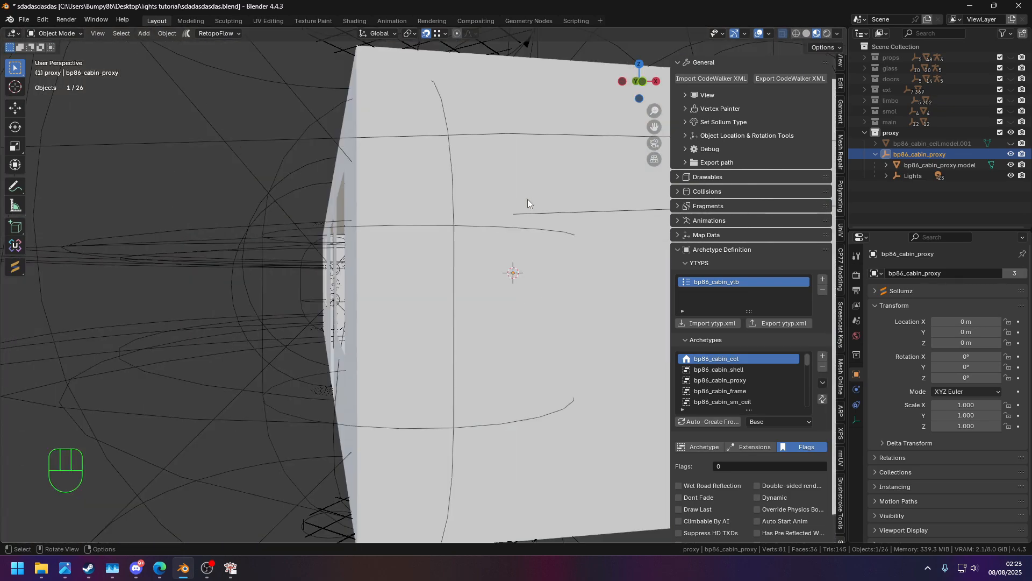
middle_drag(528, 199, 603, 268)
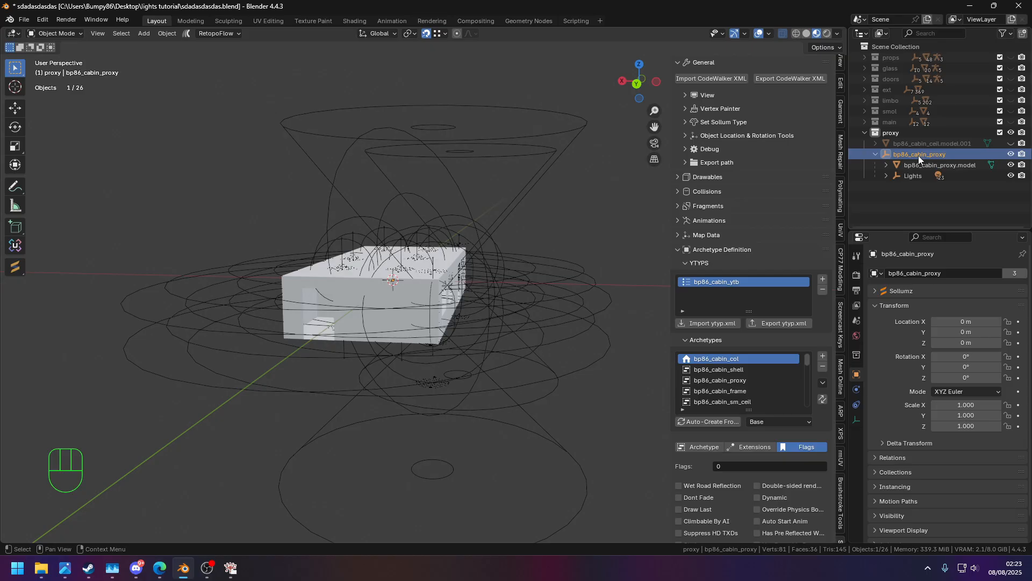
Save the settings of the Spot.049 light as a Sollumz light preset named dasdasdas and select that preset
click(586, 275)
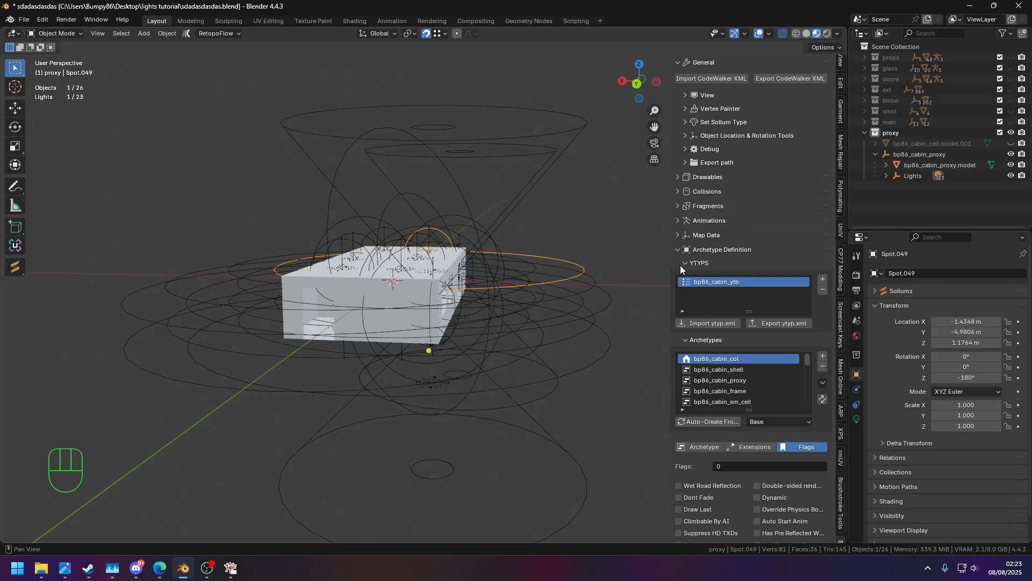
click(676, 249)
click(677, 177)
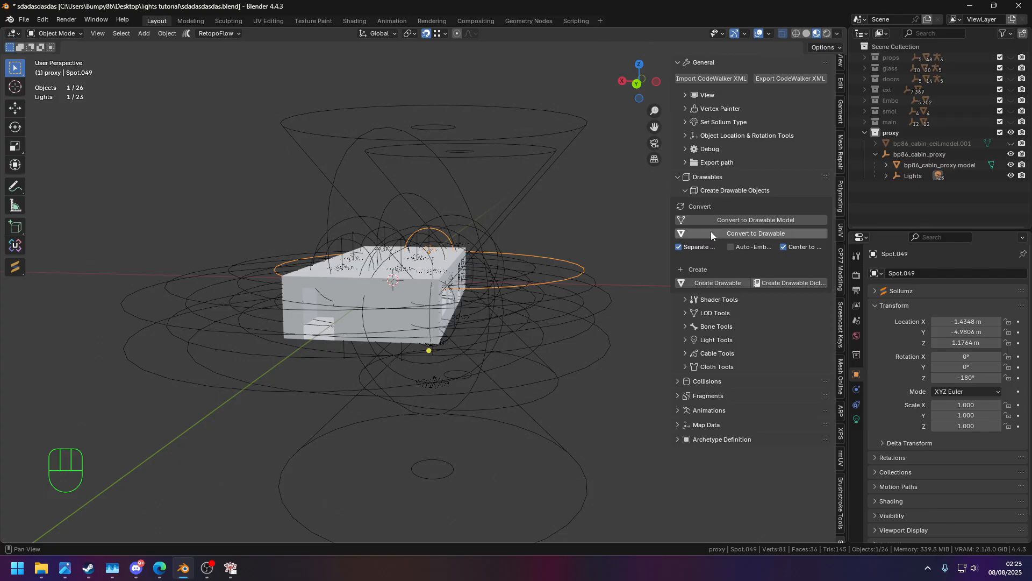
click(684, 194)
click(684, 244)
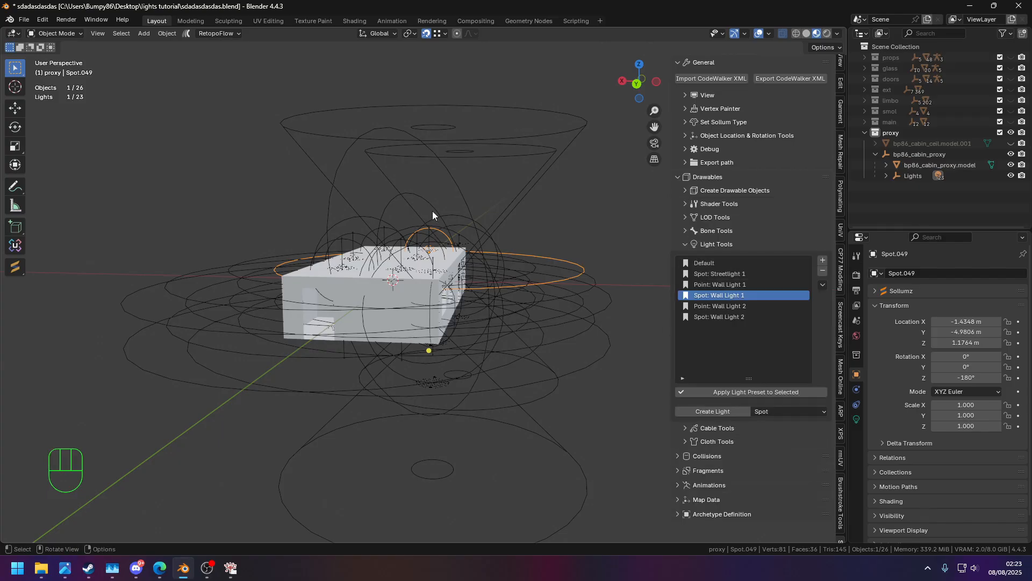
click(823, 261)
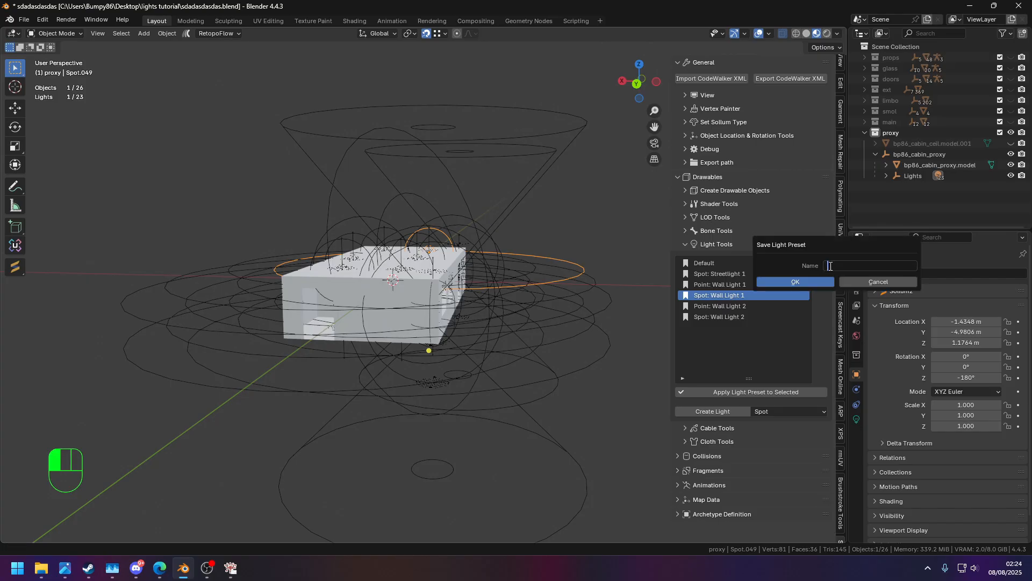
text(dasdasdas)
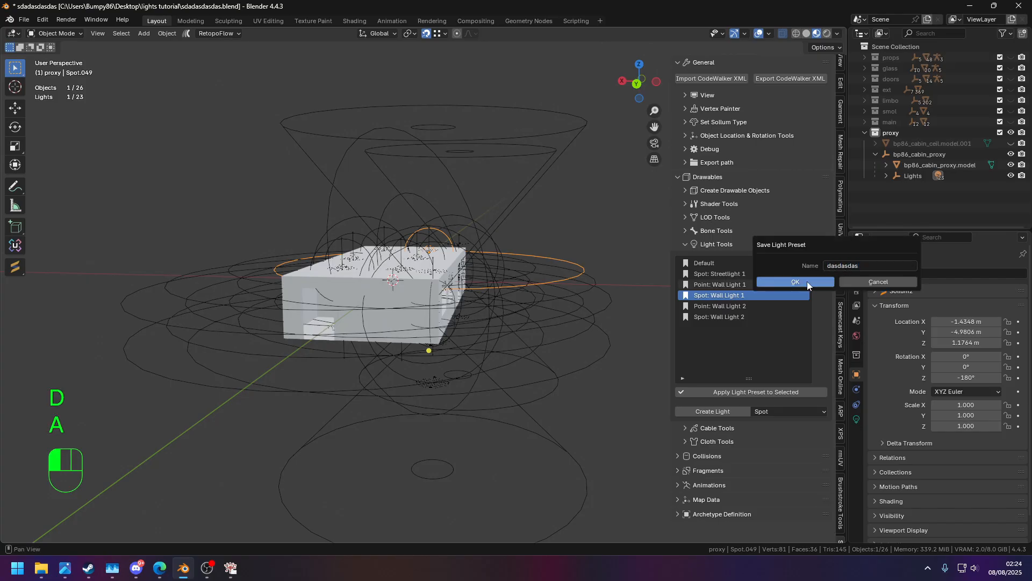
click(807, 282)
click(708, 327)
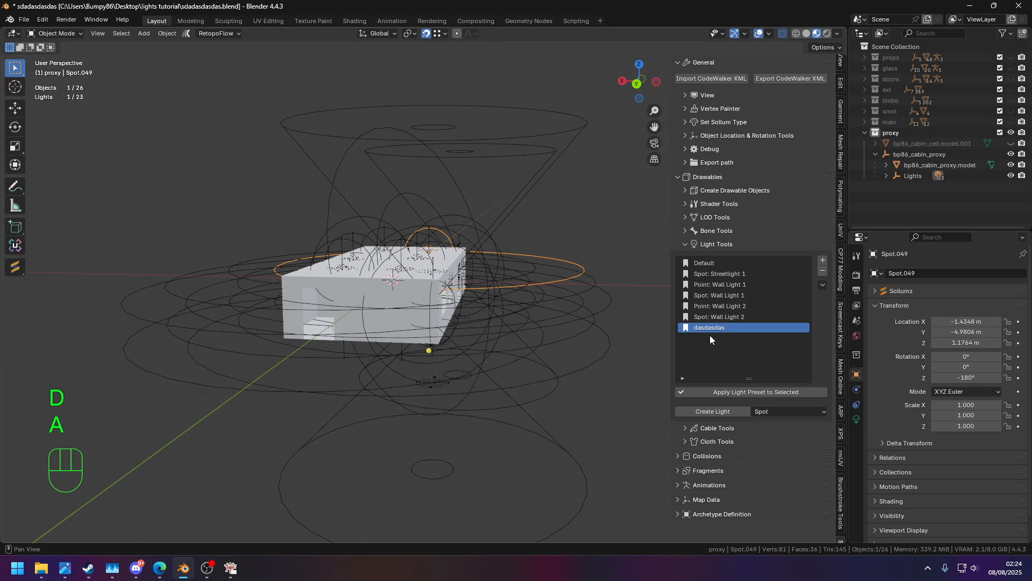
Try applying the dasdasdas preset to nearly all of the cabin's lights at once
shift+drag(539, 252, 336, 136)
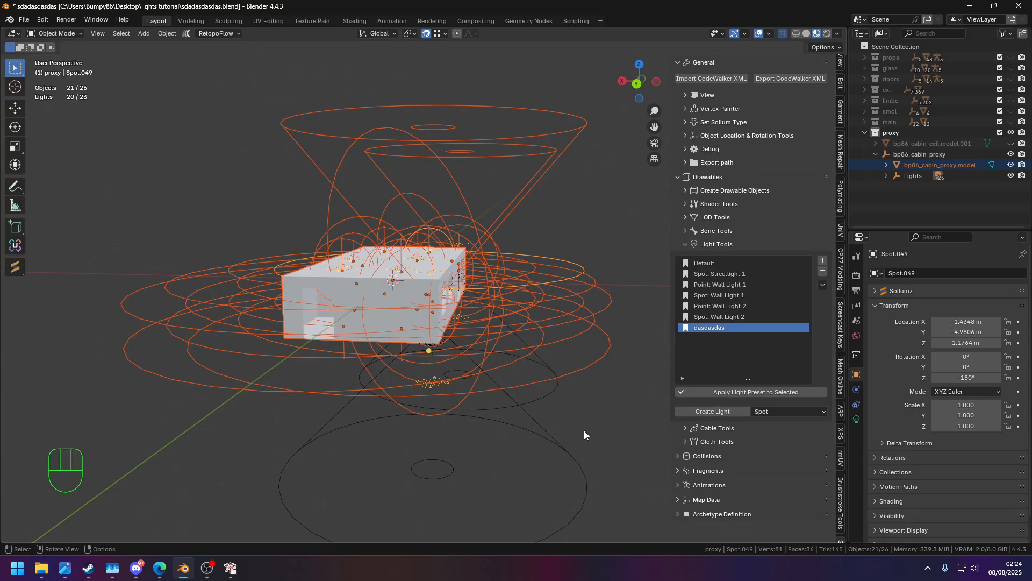
click(584, 431)
shift+drag(618, 452, 489, 195)
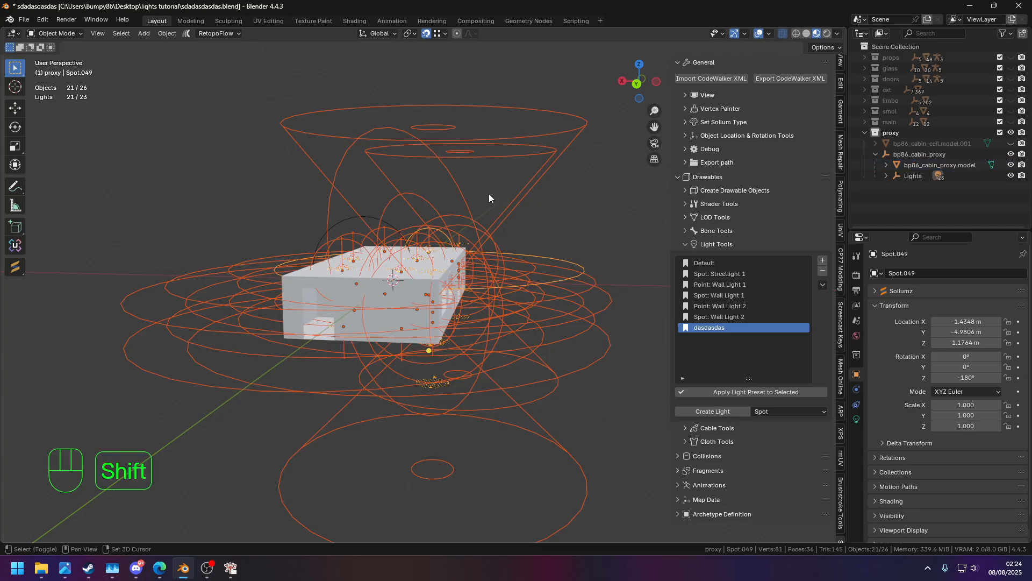
click(728, 393)
middle_drag(388, 248, 304, 194)
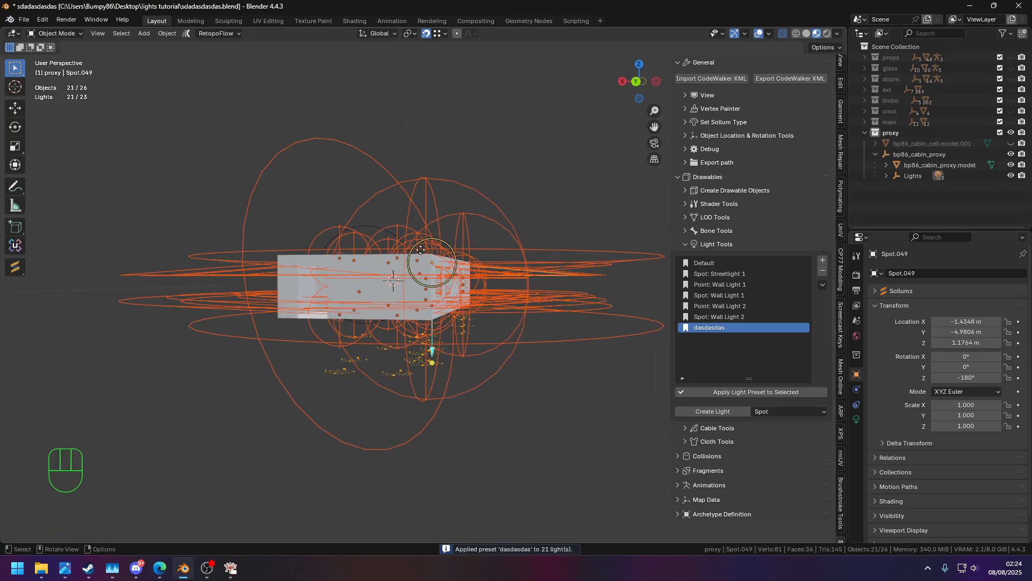
scroll(432, 264, down, 2)
middle_drag(479, 201, 559, 248)
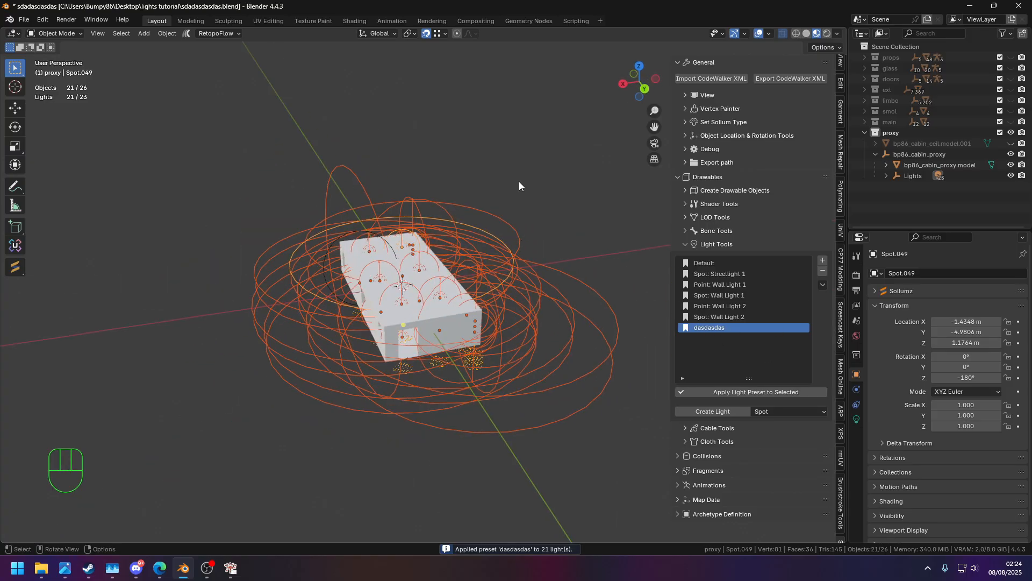
Undo applying the preset to the lights and clear the selection
key(ctrl+z)
middle_drag(506, 179, 487, 229)
click(584, 220)
middle_drag(585, 218, 556, 211)
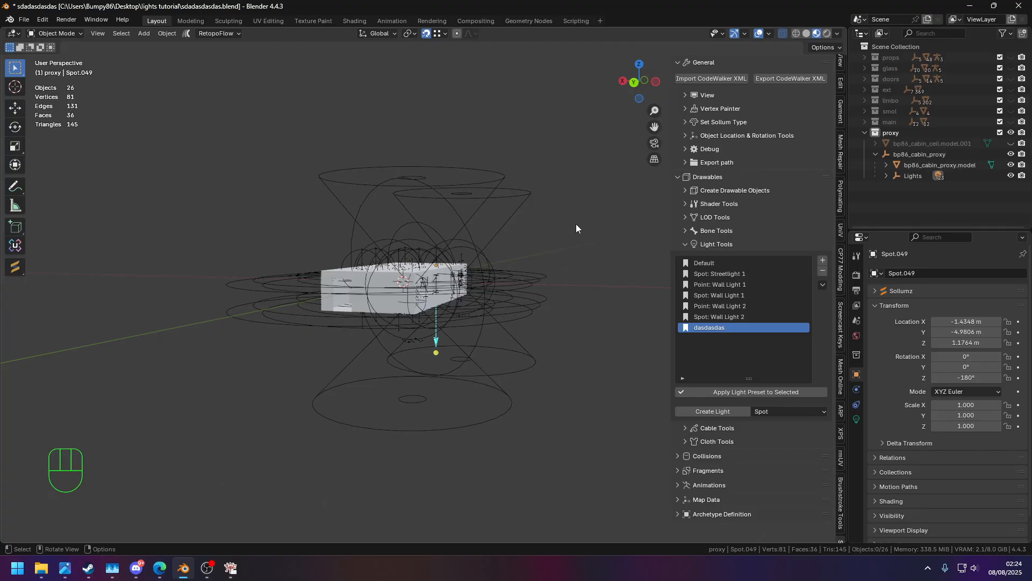
Examine the light volumes around the cabin from several sides, picking individual lights such as Point.025, Point.026 and Spot
scroll(577, 224, up, 5)
middle_drag(576, 221, 373, 215)
middle_drag(499, 212, 242, 203)
click(361, 242)
click(588, 211)
click(586, 201)
click(305, 211)
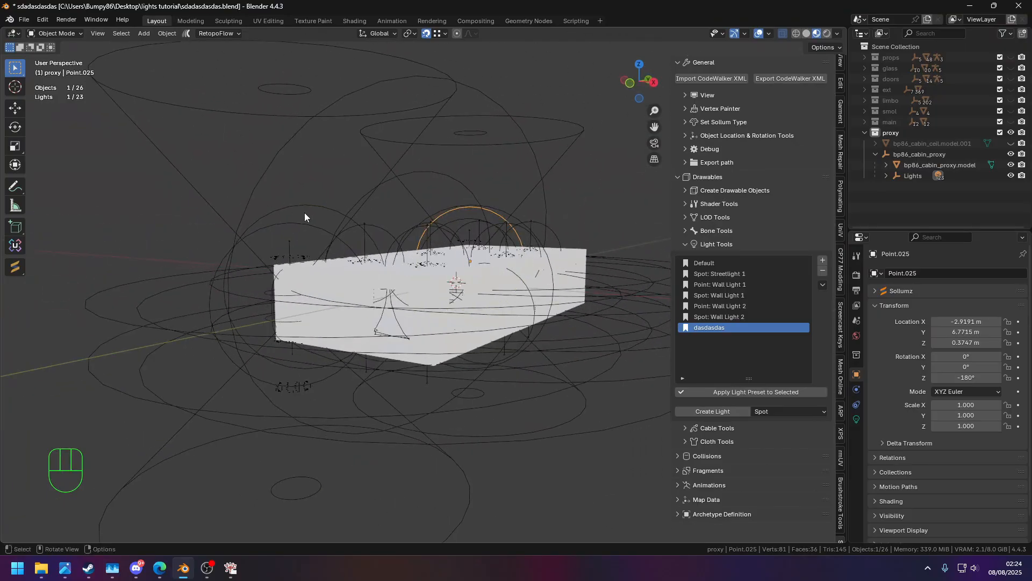
middle_drag(383, 218, 419, 218)
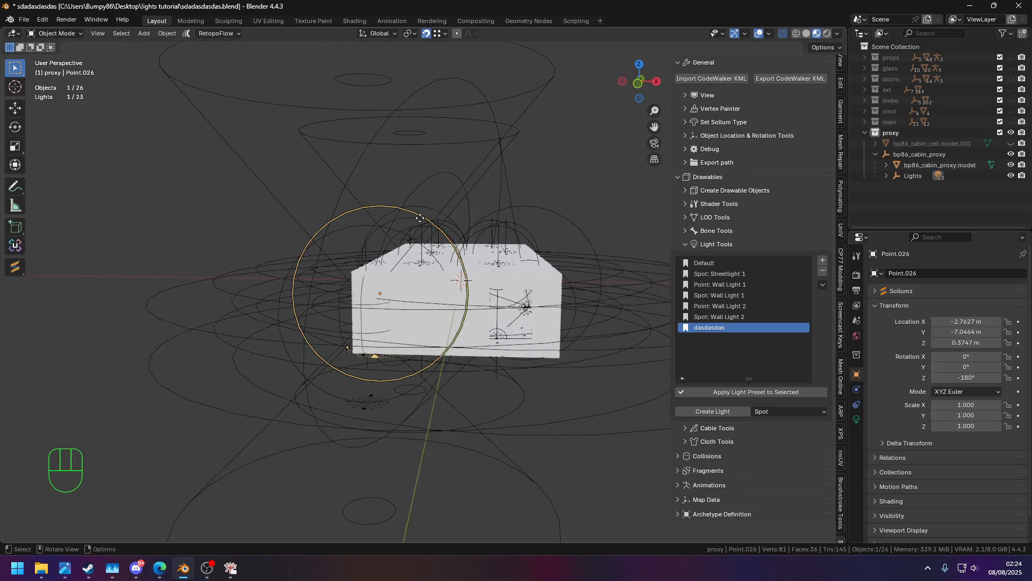
middle_drag(404, 151, 323, 153)
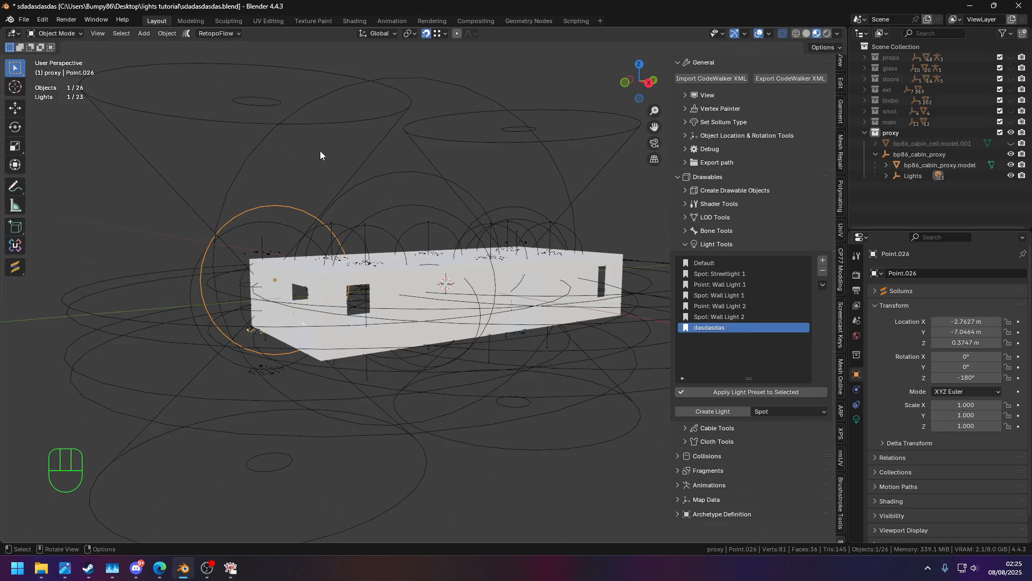
click(411, 164)
click(530, 164)
middle_drag(535, 164, 328, 182)
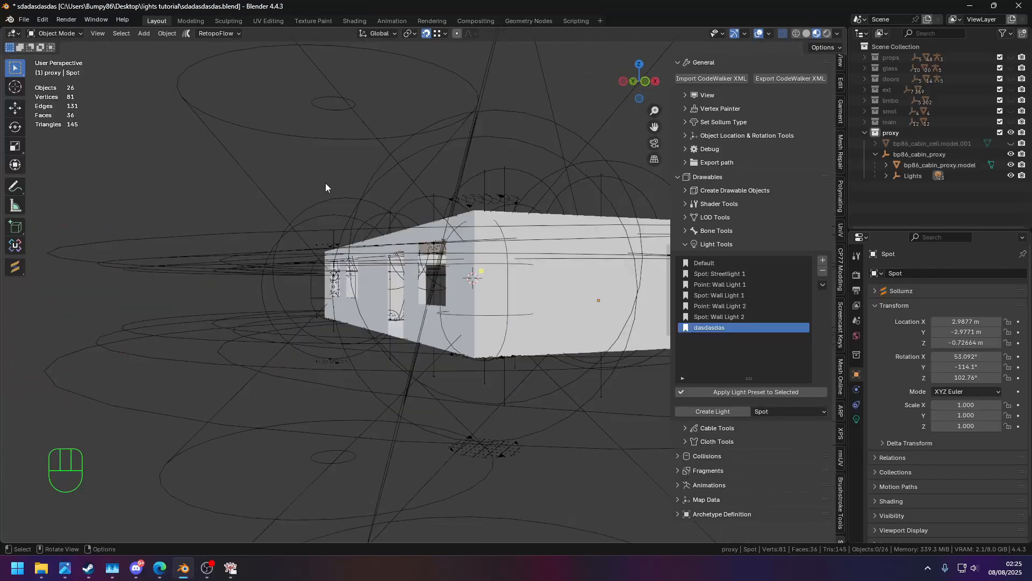
scroll(326, 186, down, 3)
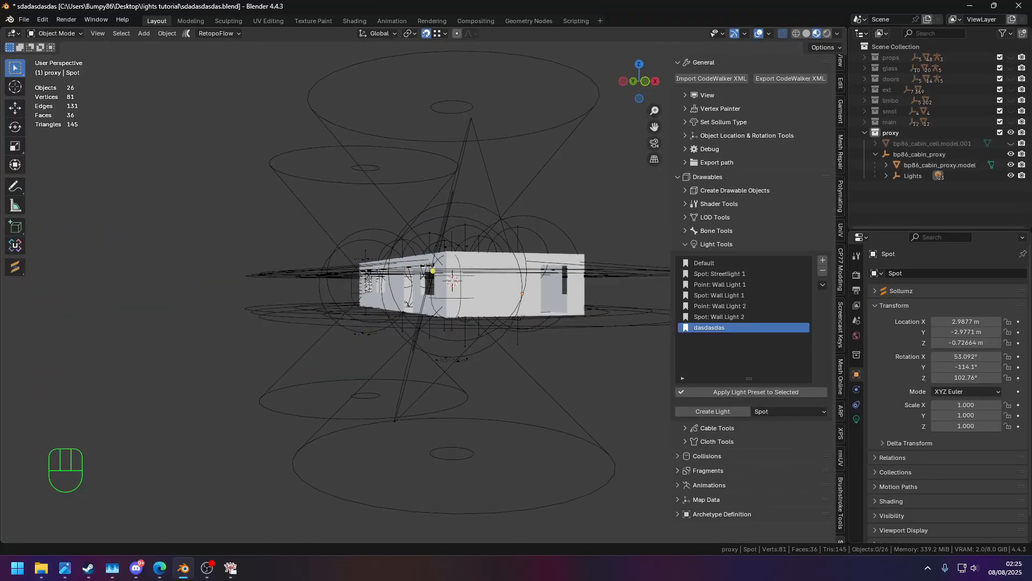